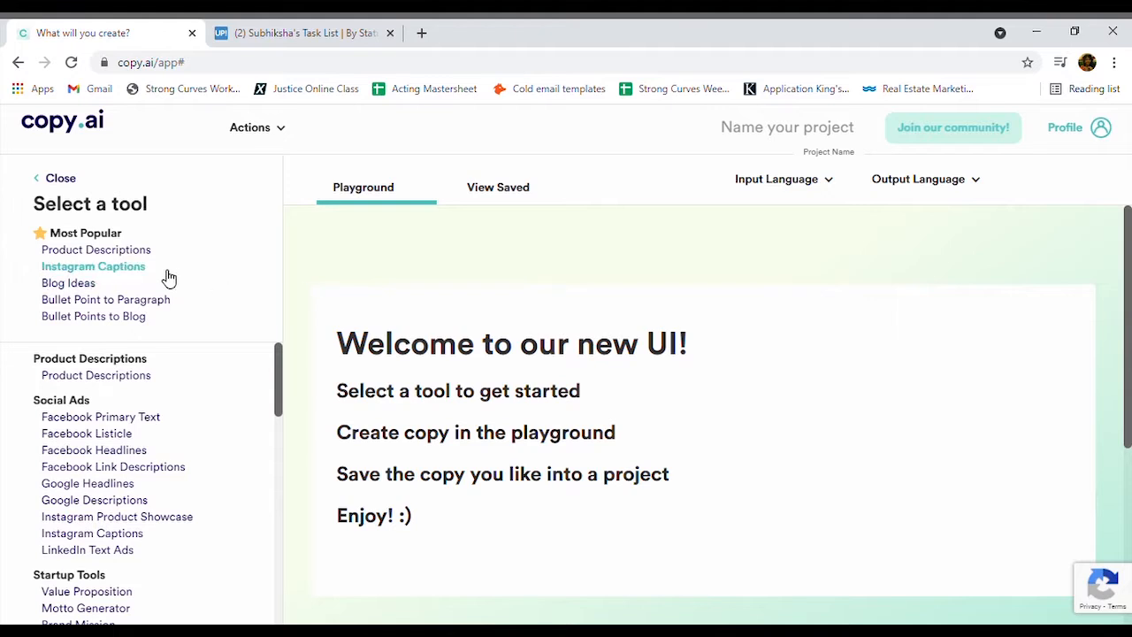
Step: Look over the welcome page and the list of available copywriting tools
scroll(389, 240, "down", 1)
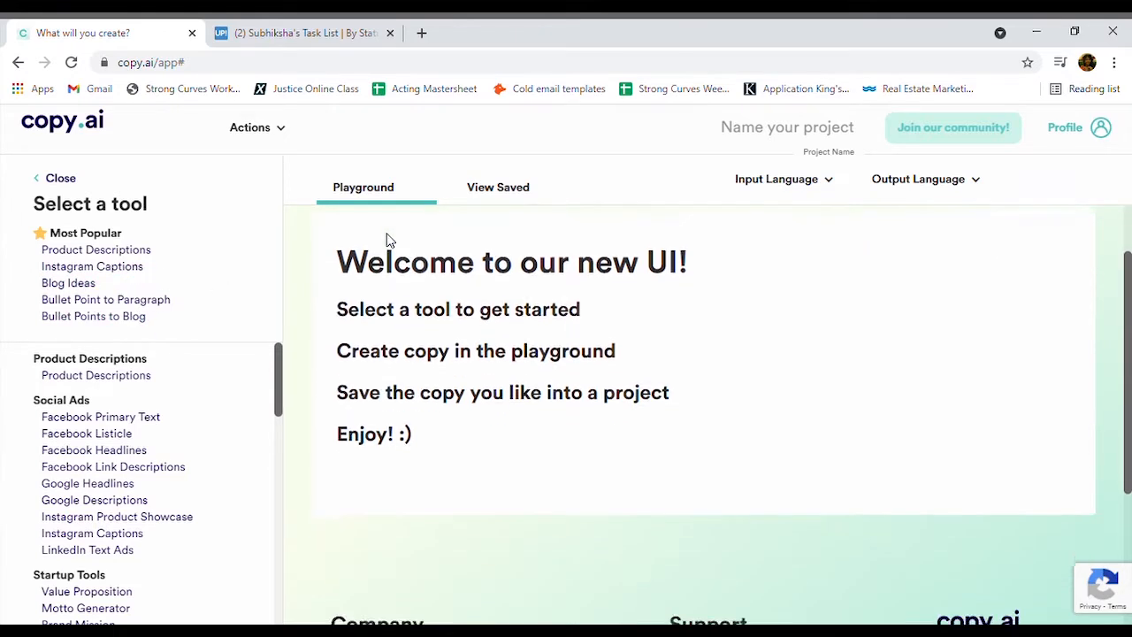
scroll(389, 241, "up", 1)
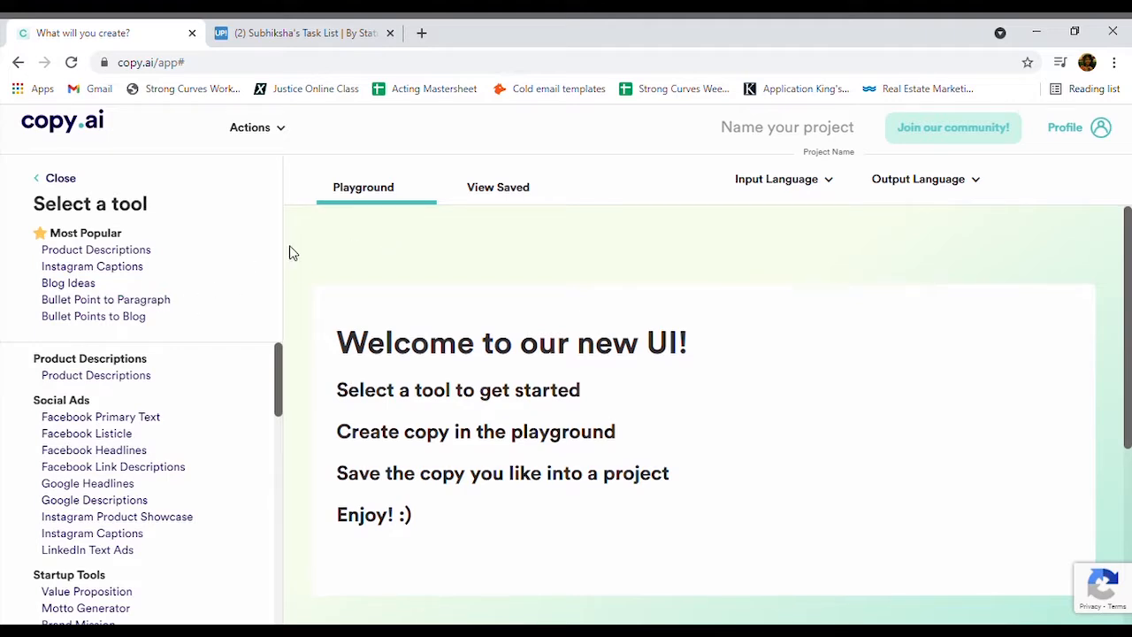
scroll(290, 247, "down", 1)
scroll(290, 246, "up", 1)
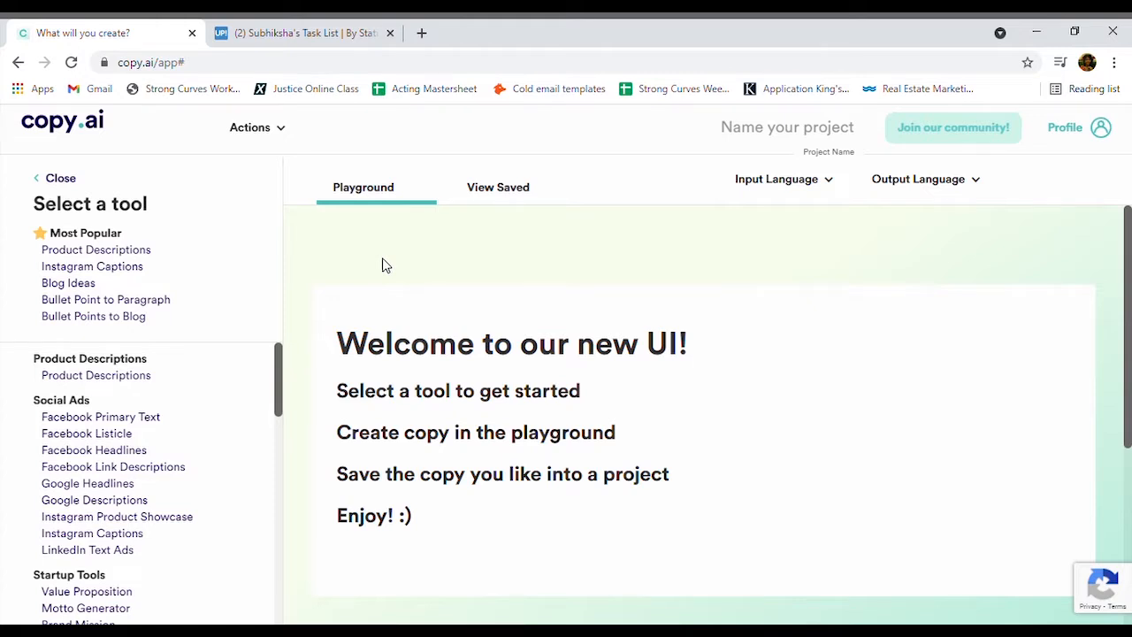
scroll(386, 266, "down", 2)
scroll(387, 265, "up", 2)
scroll(227, 366, "down", 1)
scroll(228, 366, "up", 1)
scroll(227, 435, "down", 1)
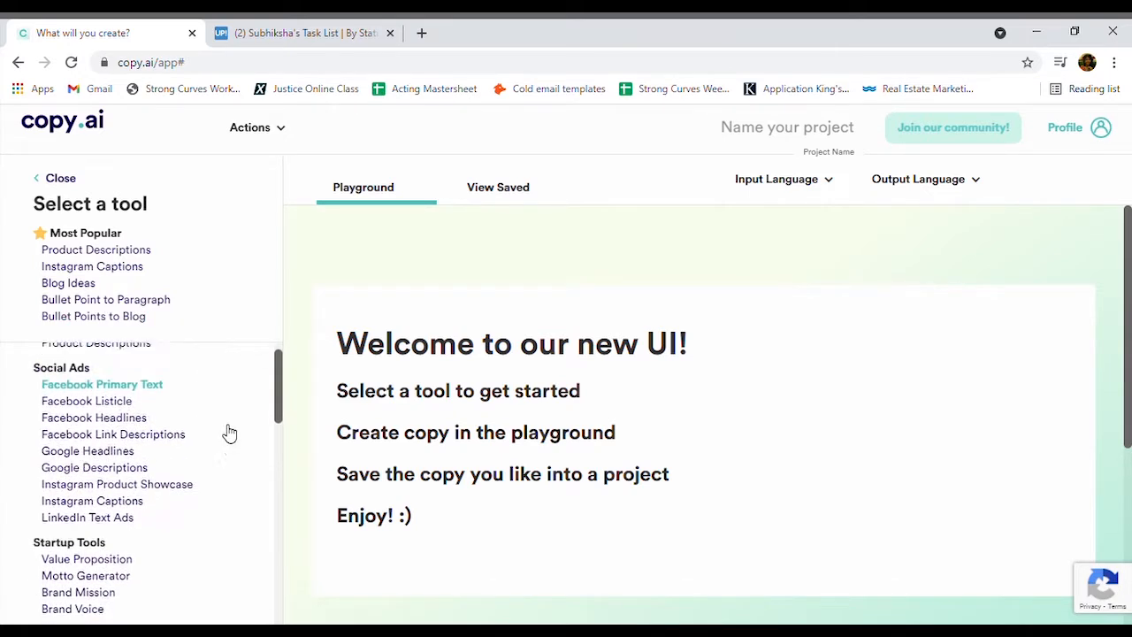
scroll(227, 432, "up", 1)
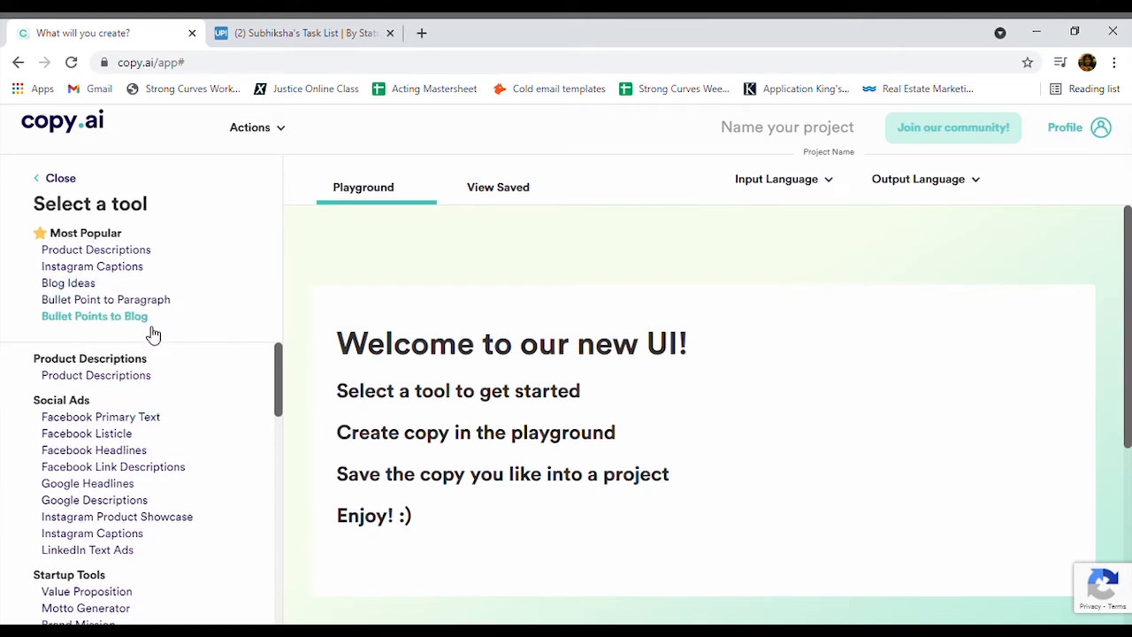
Step: Open the Blog Ideas tool and set the product/brand name to "Cheetah"
left_click(69, 283)
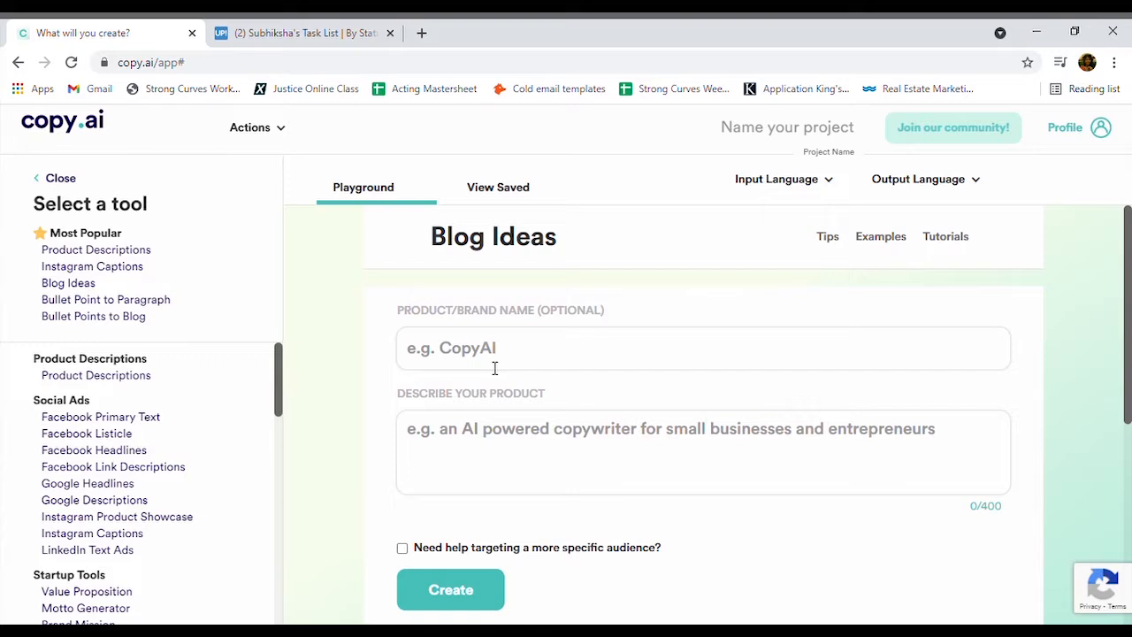
scroll(494, 368, "down", 2)
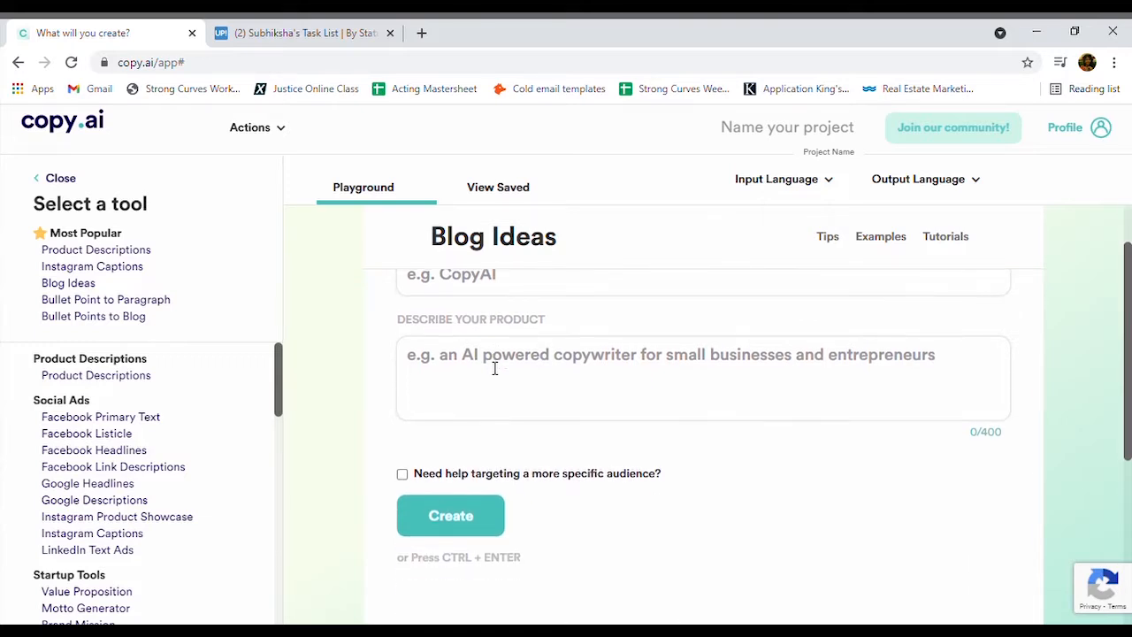
scroll(494, 368, "up", 2)
left_click(475, 353)
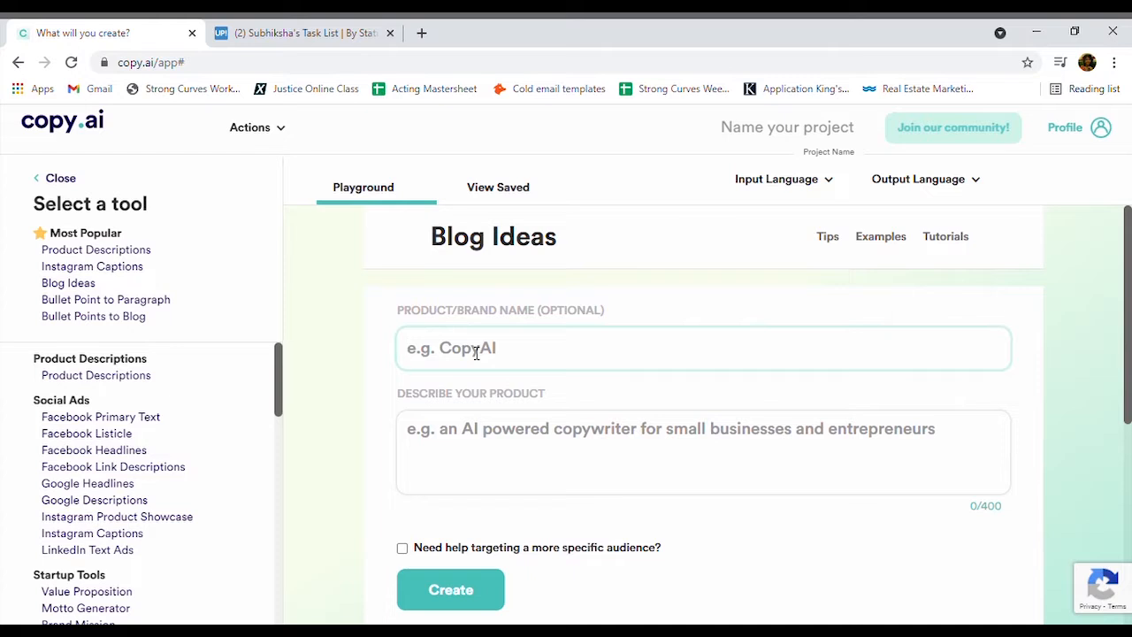
type("Cheetah")
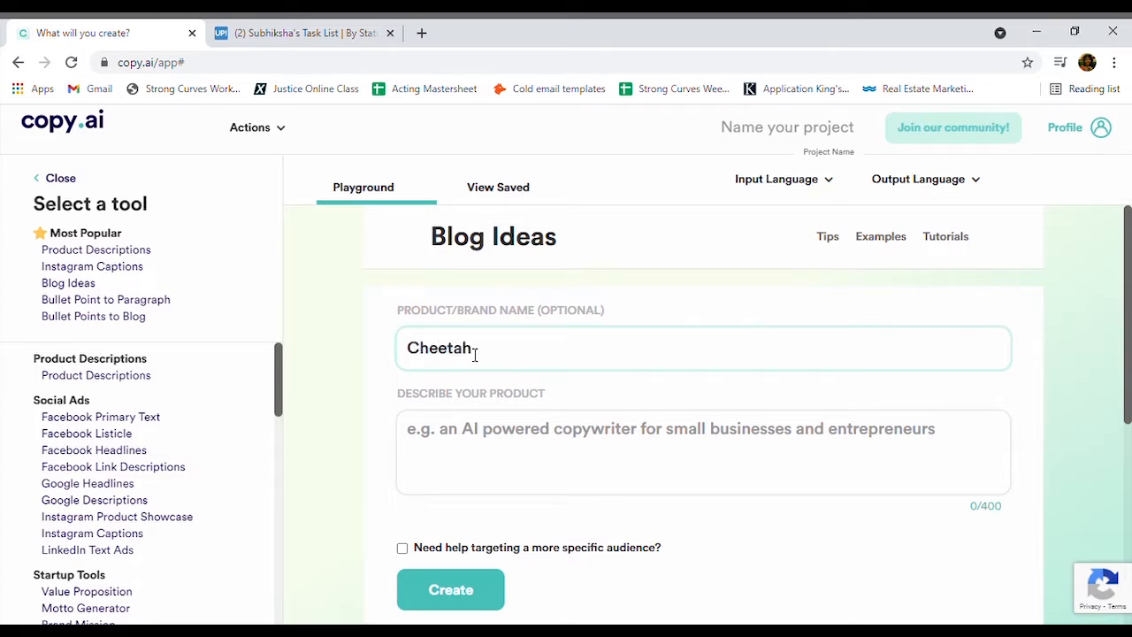
Step: Describe the product as "website for real estate agents to list properties."
left_click(477, 470)
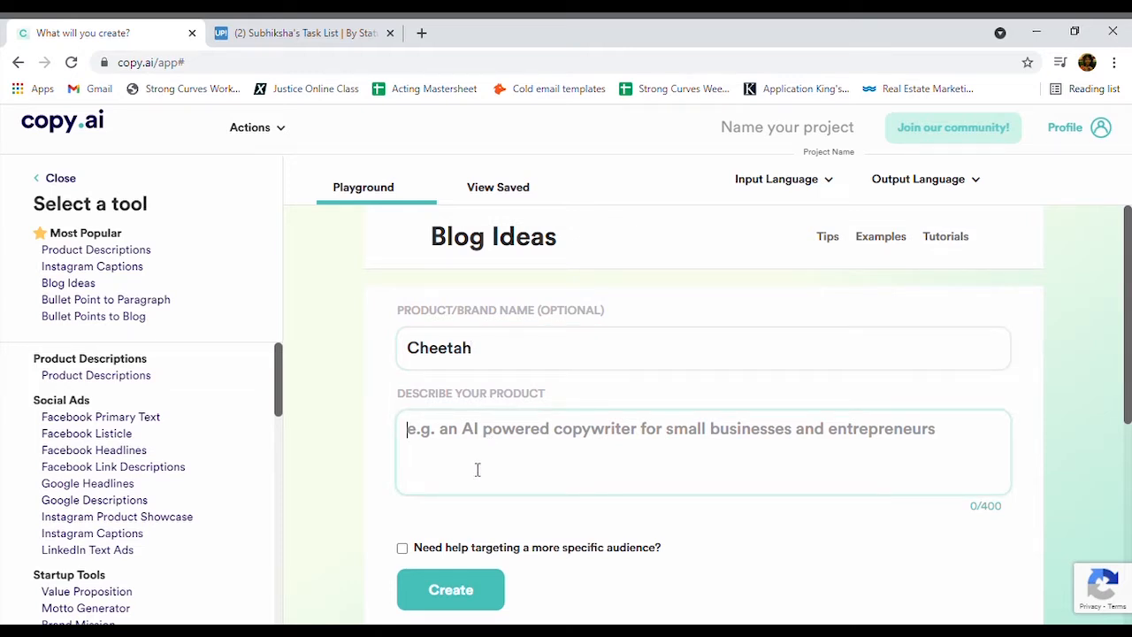
type("we")
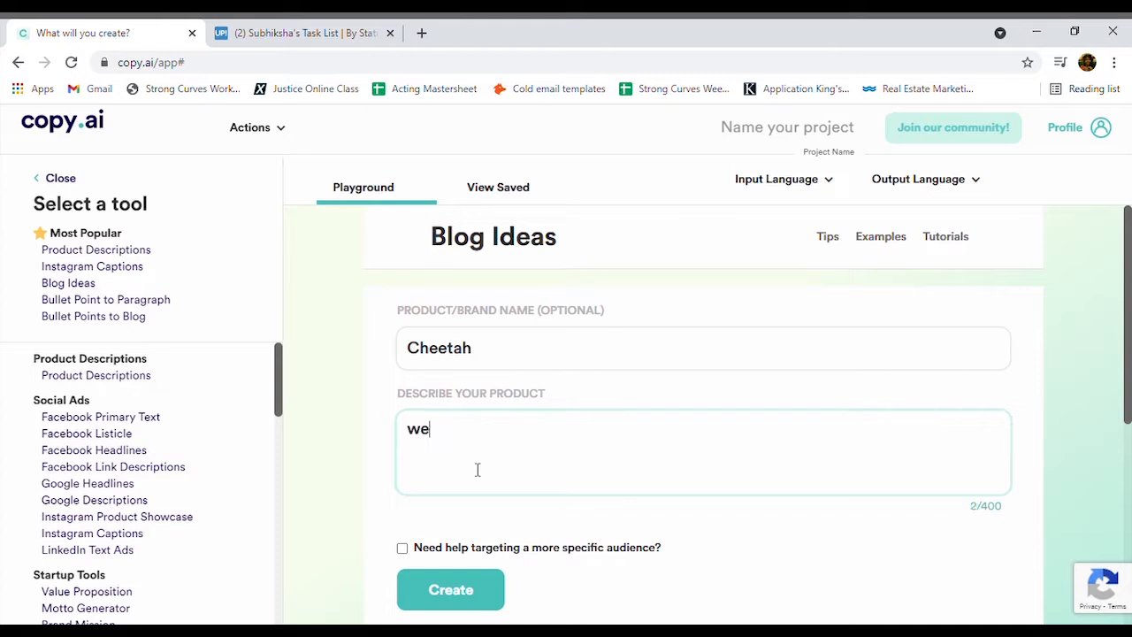
type("bsite for real eat")
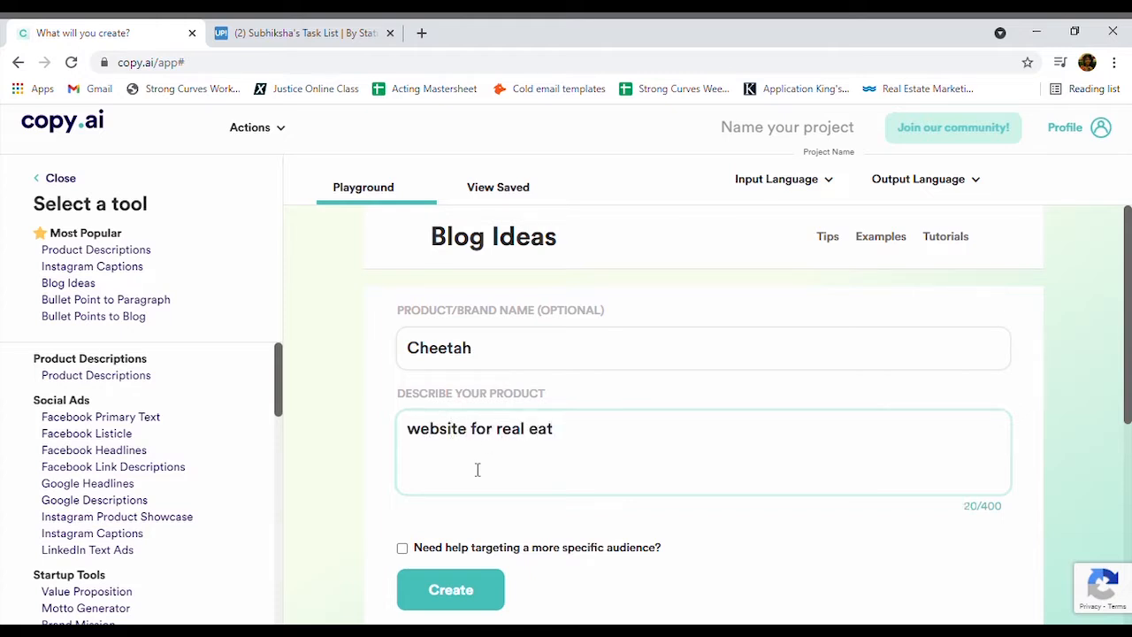
key("BackSpace")
key("BackSpace")
type("state agents to ")
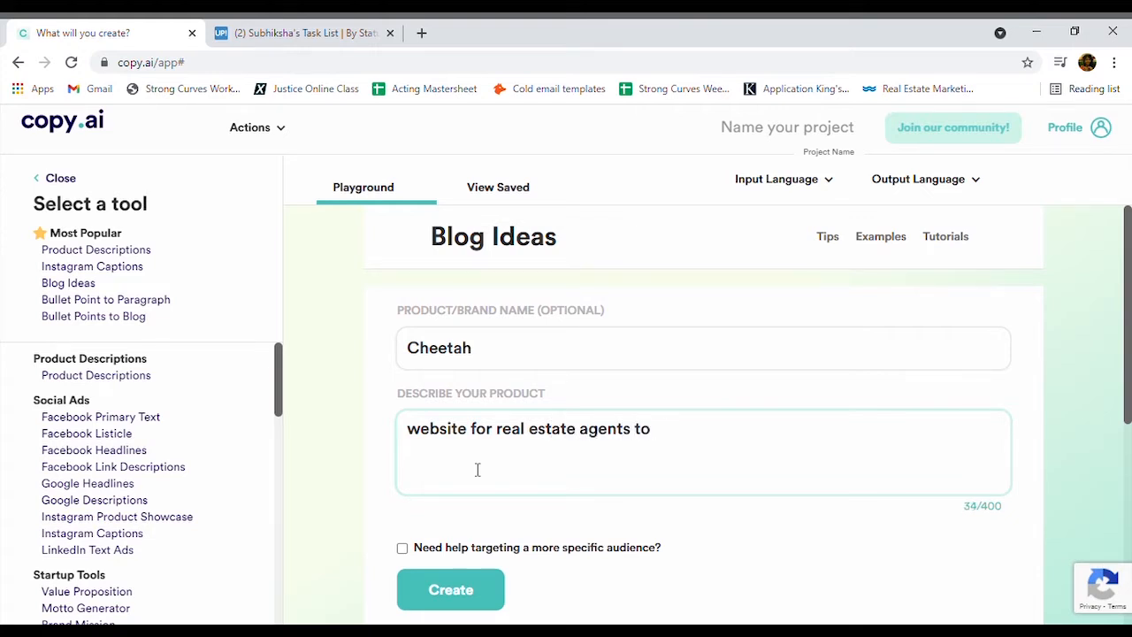
type("list properties")
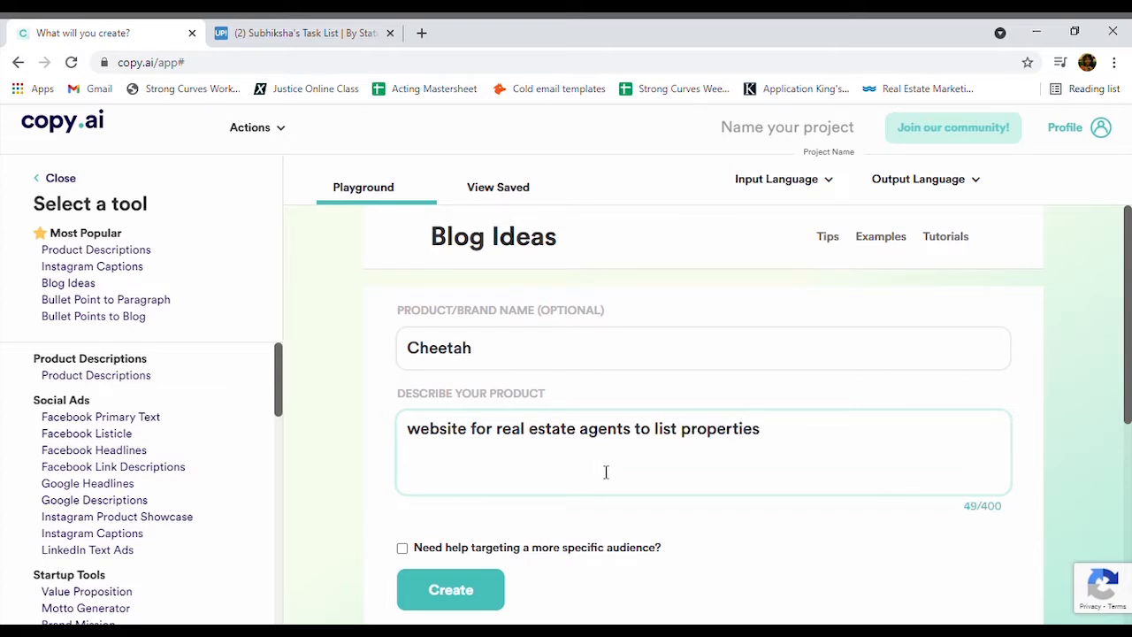
type(".")
Step: Enable more specific audience targeting with "real estate agents" as the target audience, and generate the blog ideas
scroll(605, 471, "down", 1)
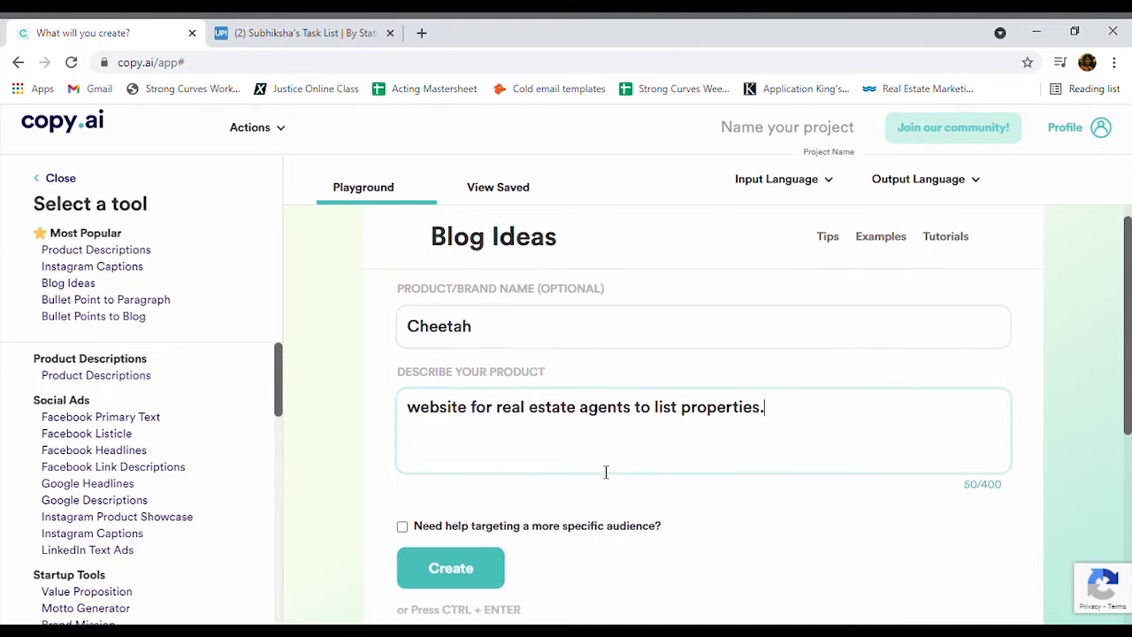
left_click(402, 529)
left_click(402, 528)
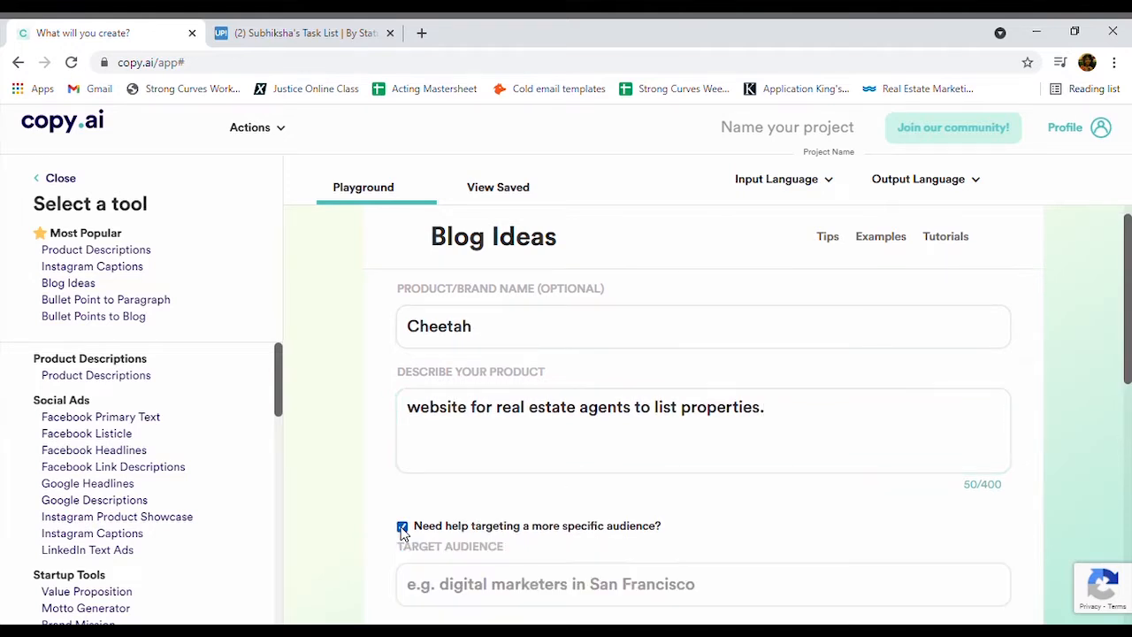
scroll(508, 561, "down", 1)
left_click(501, 511)
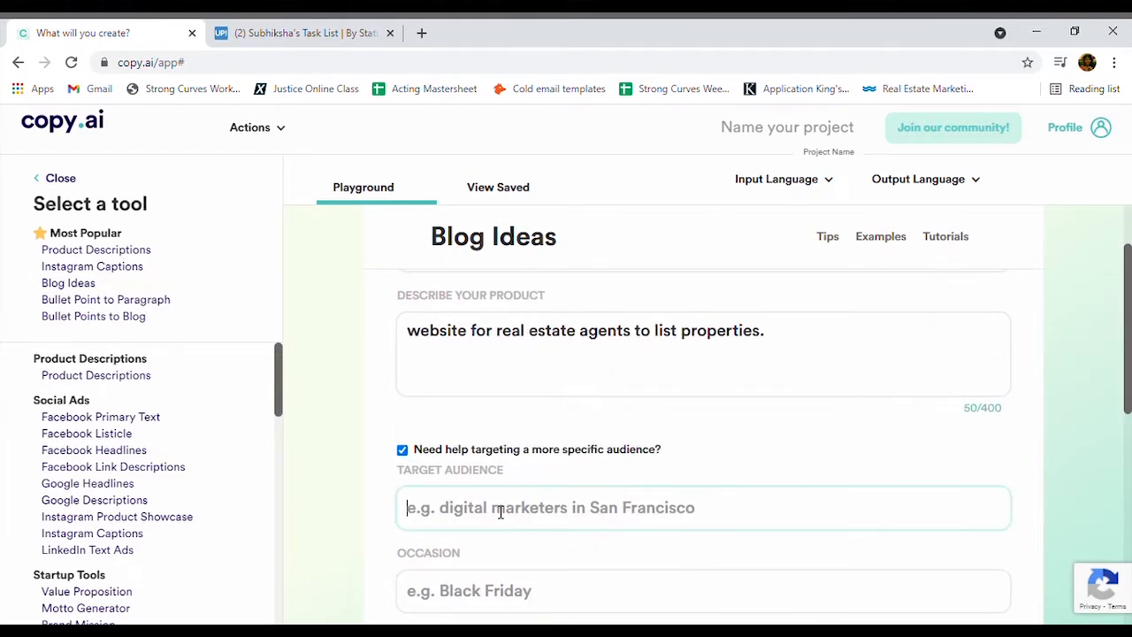
type("real est")
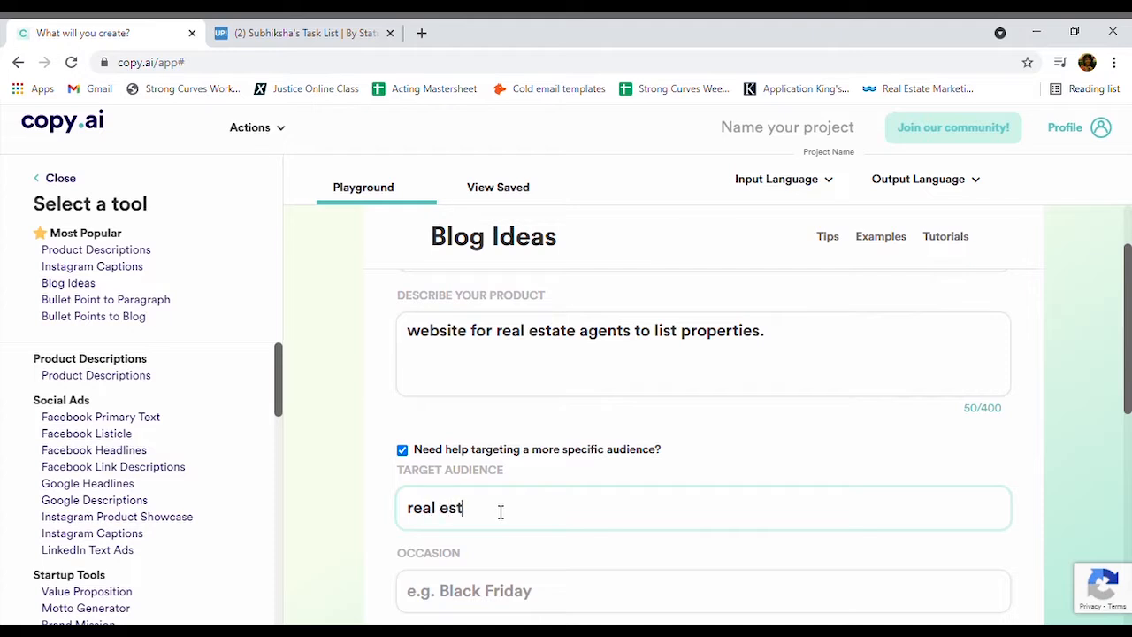
type("ate agents")
scroll(501, 513, "down", 2)
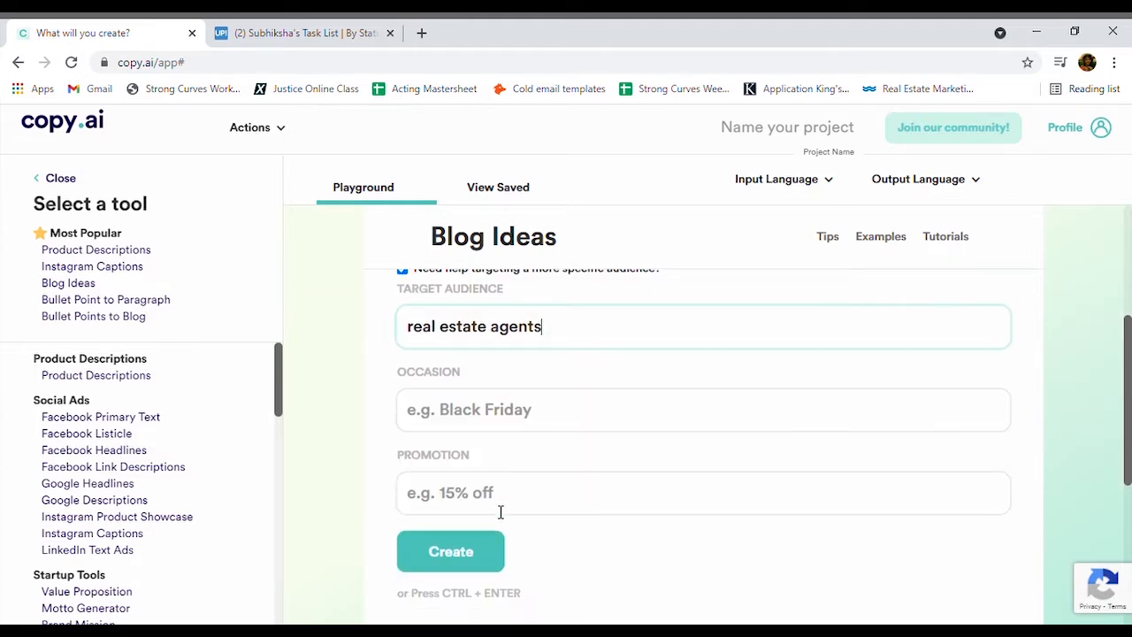
left_click(461, 547)
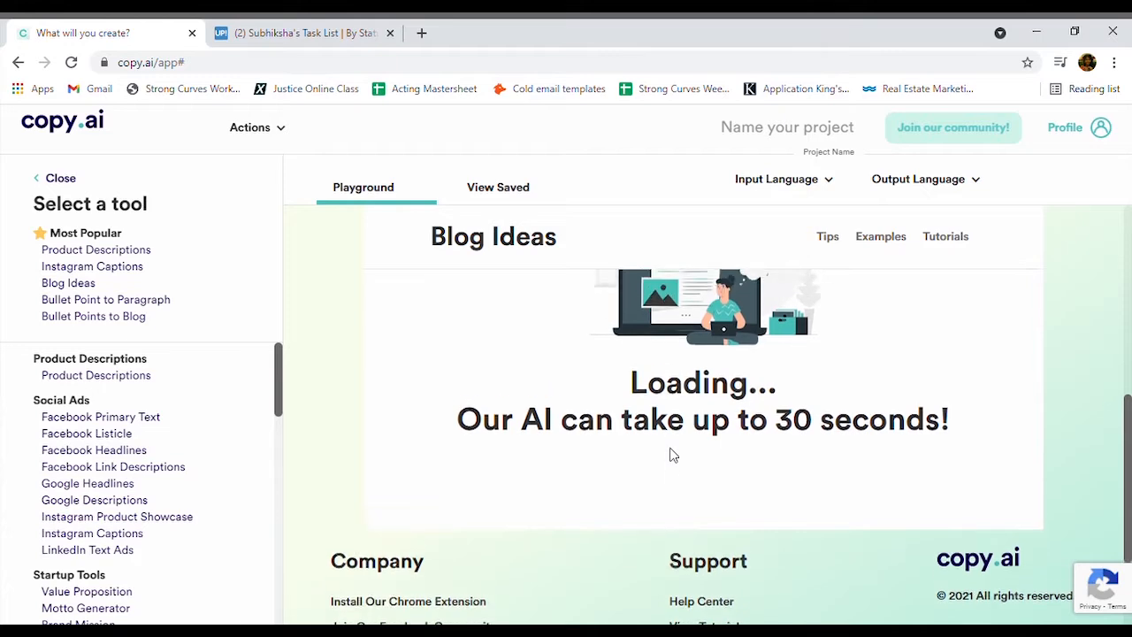
Step: Read through the generated blog ideas for real estate agents
scroll(677, 454, "up", 1)
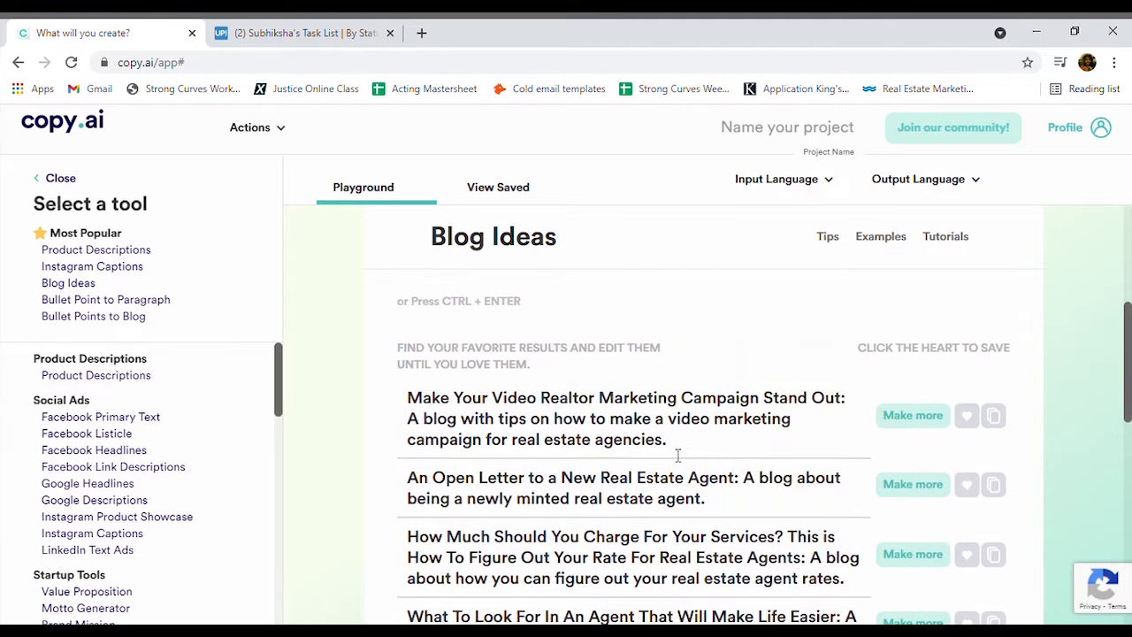
scroll(677, 456, "down", 2)
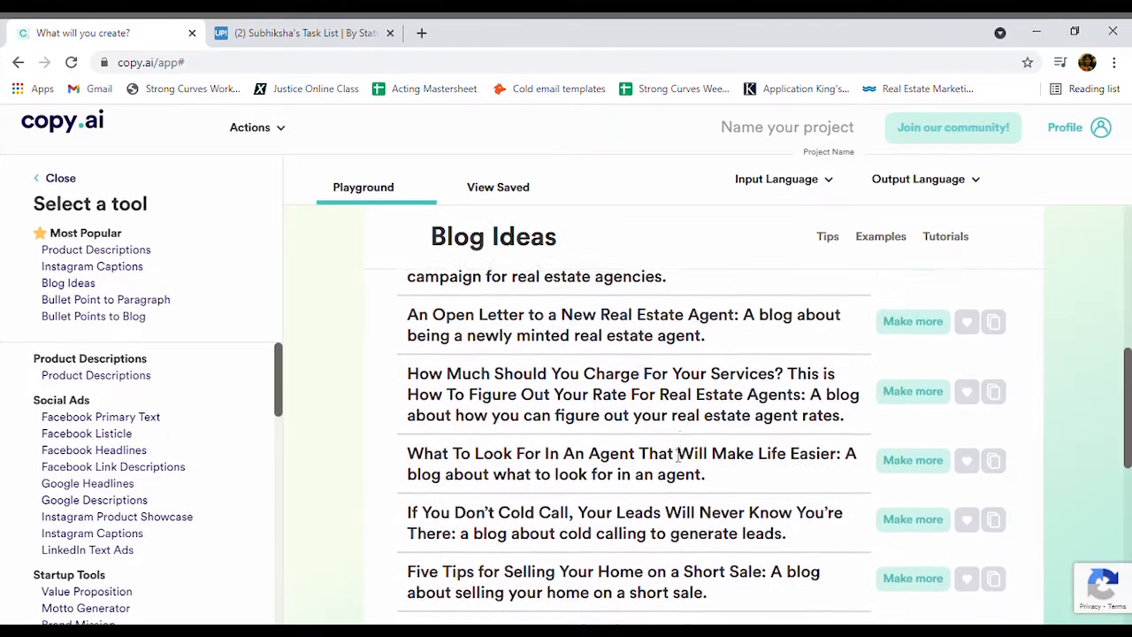
scroll(678, 455, "up", 1)
scroll(677, 456, "up", 1)
scroll(677, 455, "down", 1)
scroll(677, 456, "up", 1)
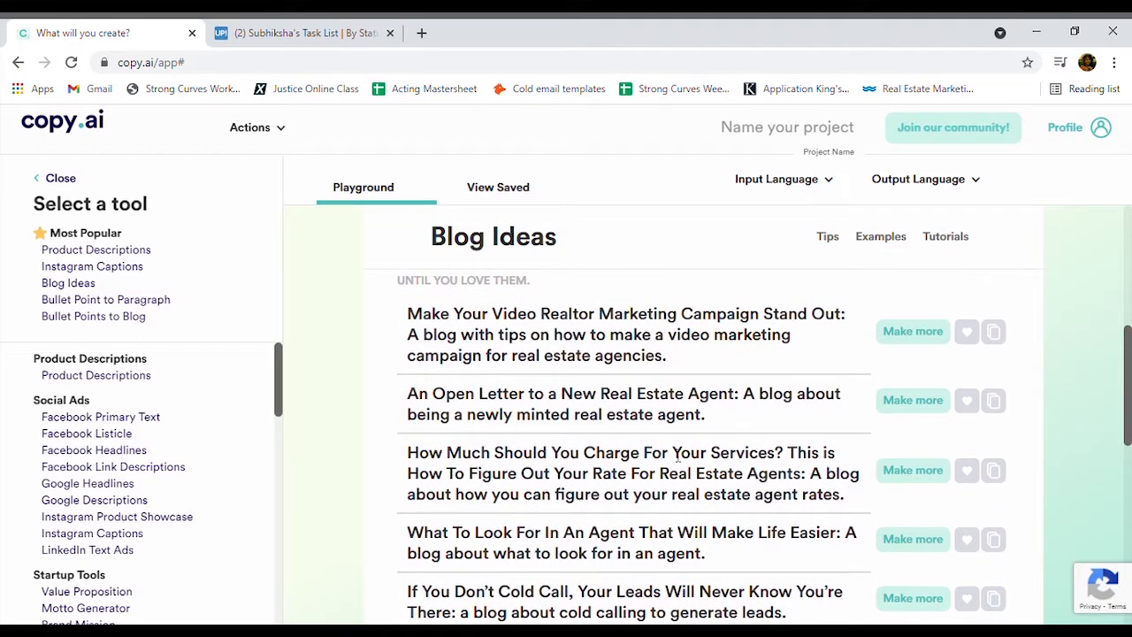
scroll(677, 454, "down", 1)
scroll(677, 455, "down", 1)
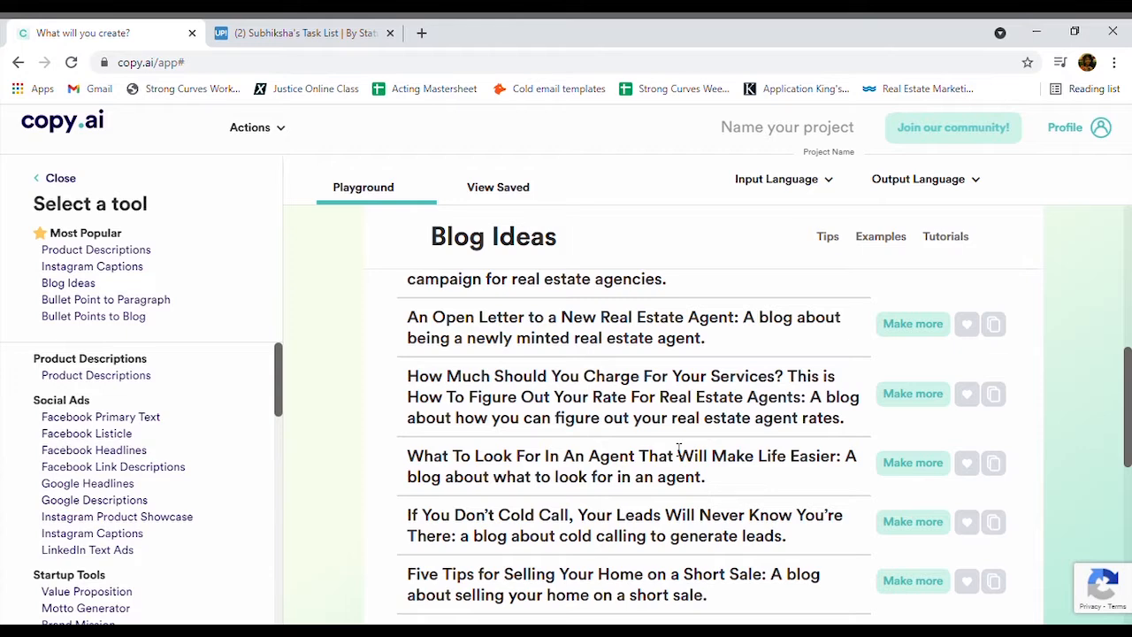
scroll(678, 449, "down", 1)
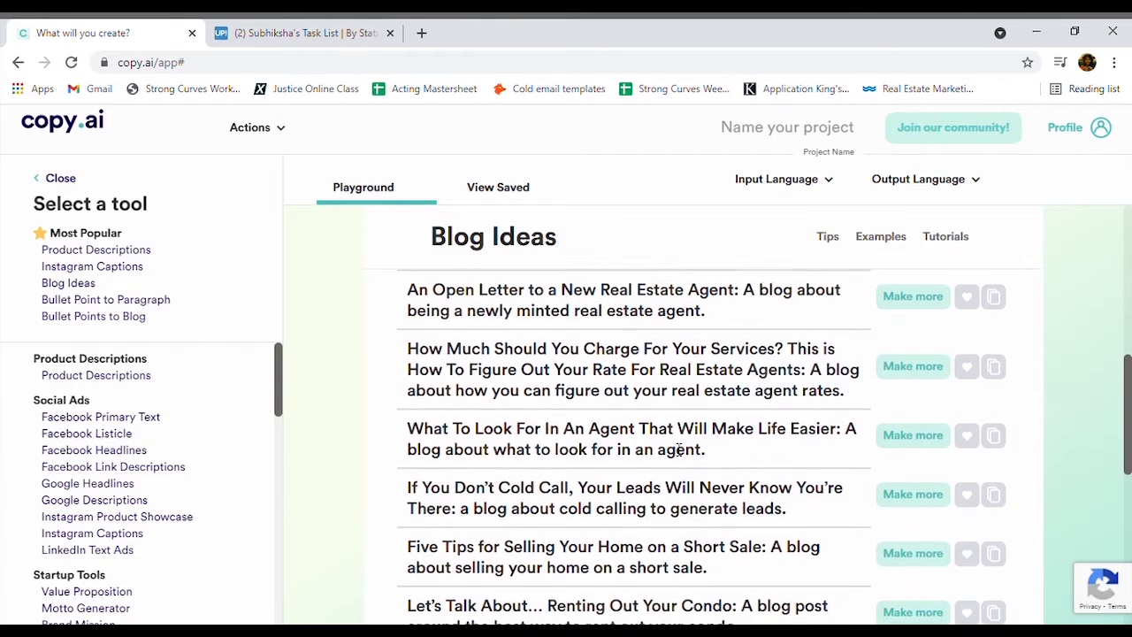
scroll(678, 449, "down", 1)
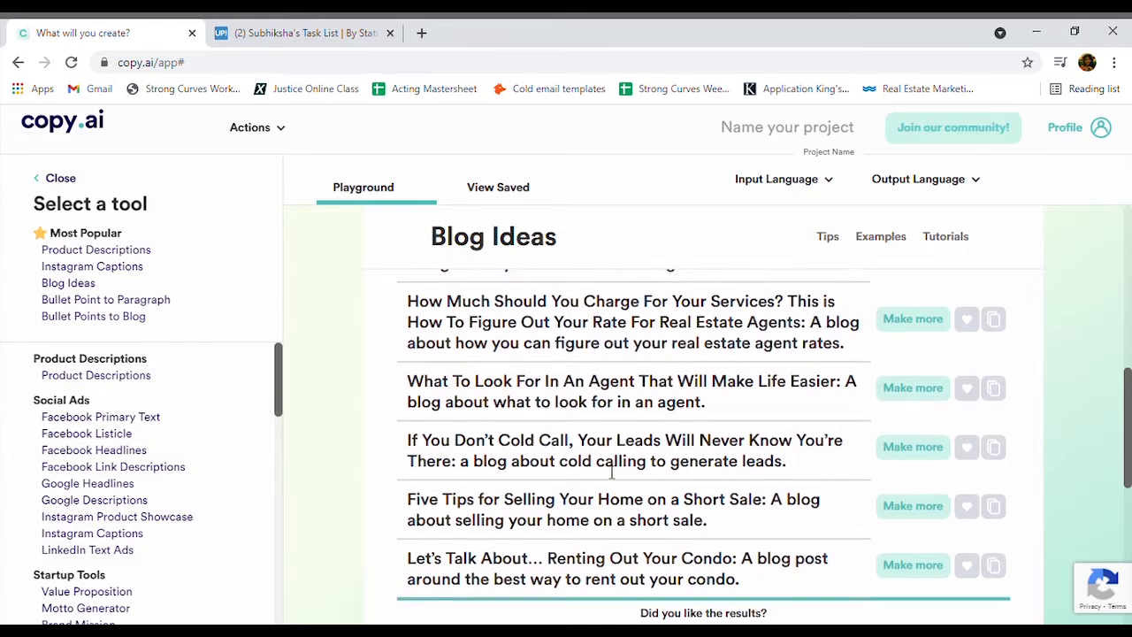
scroll(611, 472, "down", 1)
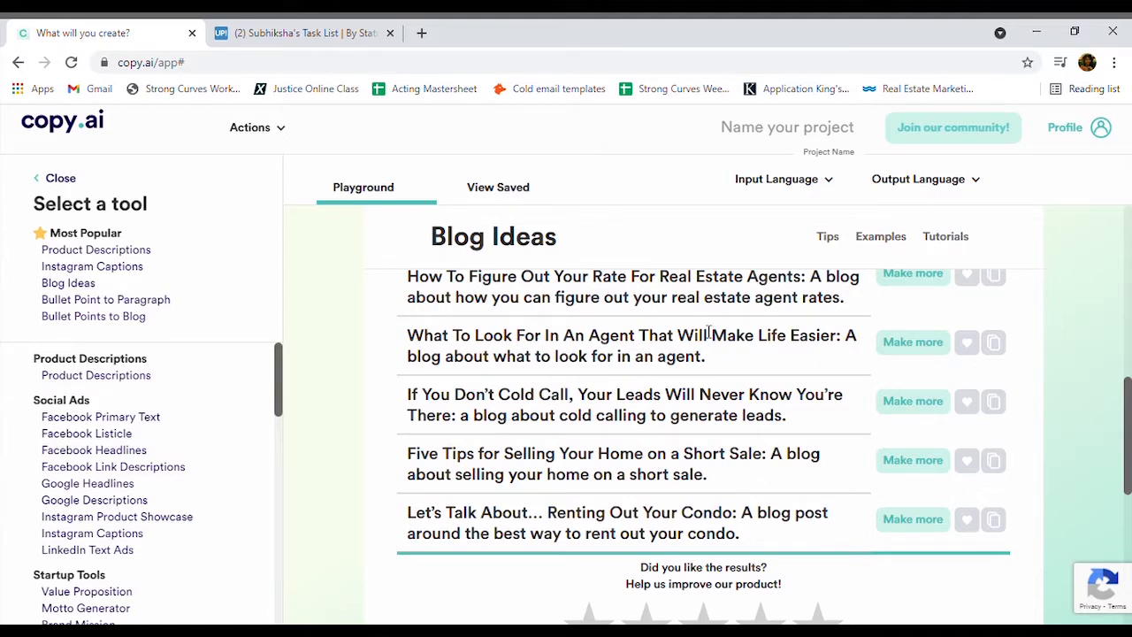
Step: Save the blog idea "What To Look For In An Agent That Will Make Life Easier" and view the project's saved copy
left_click(964, 347)
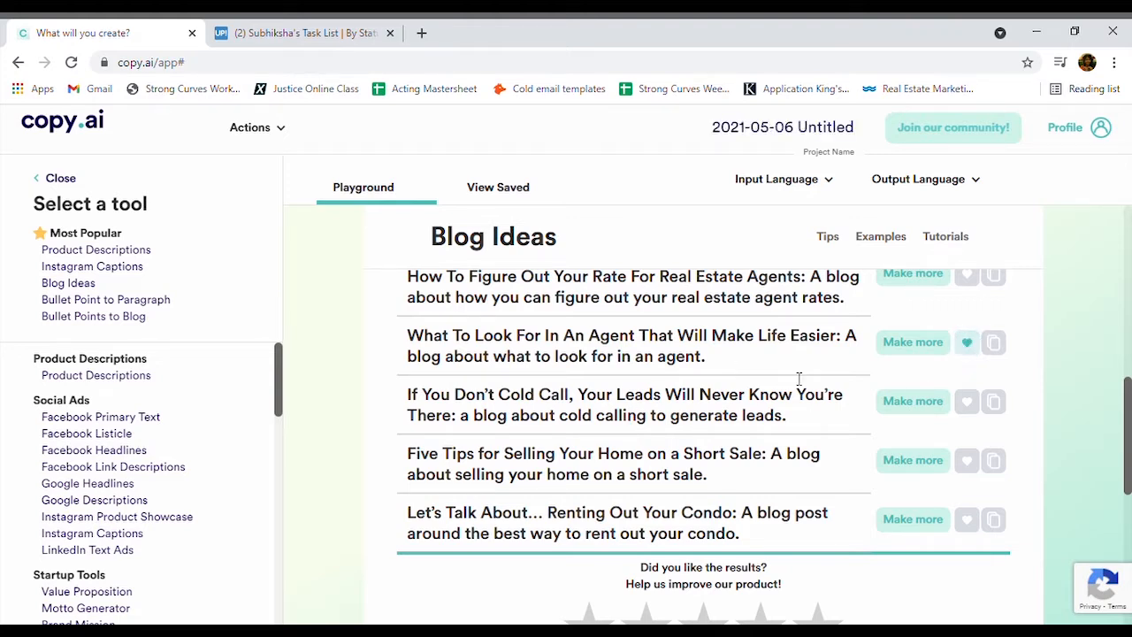
scroll(809, 369, "up", 10)
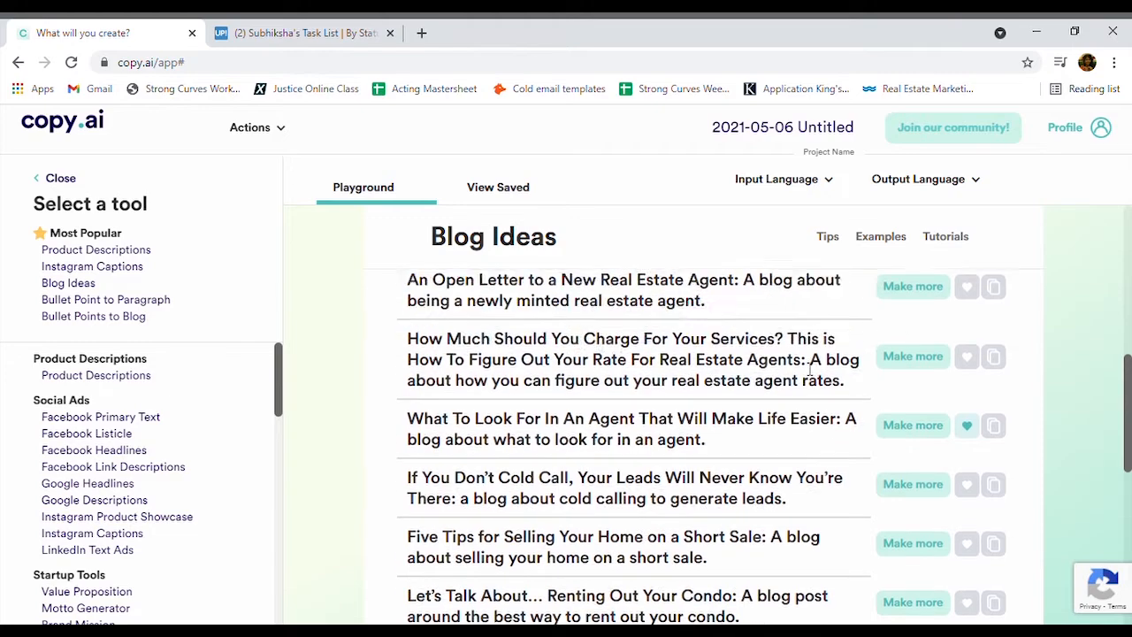
scroll(810, 368, "down", 6)
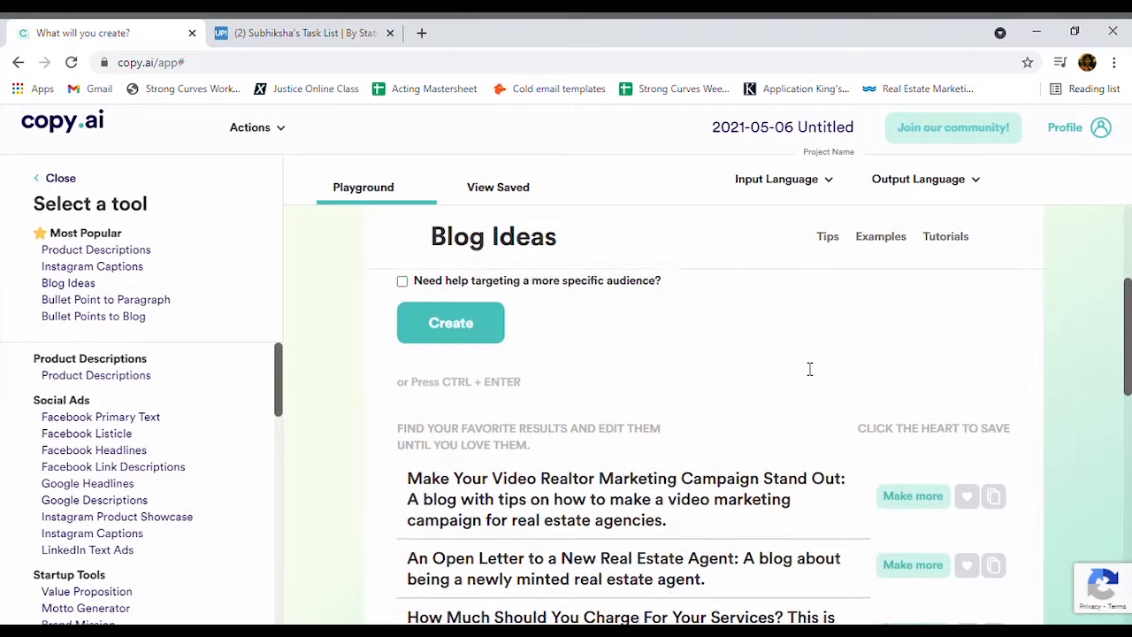
scroll(809, 368, "down", 2)
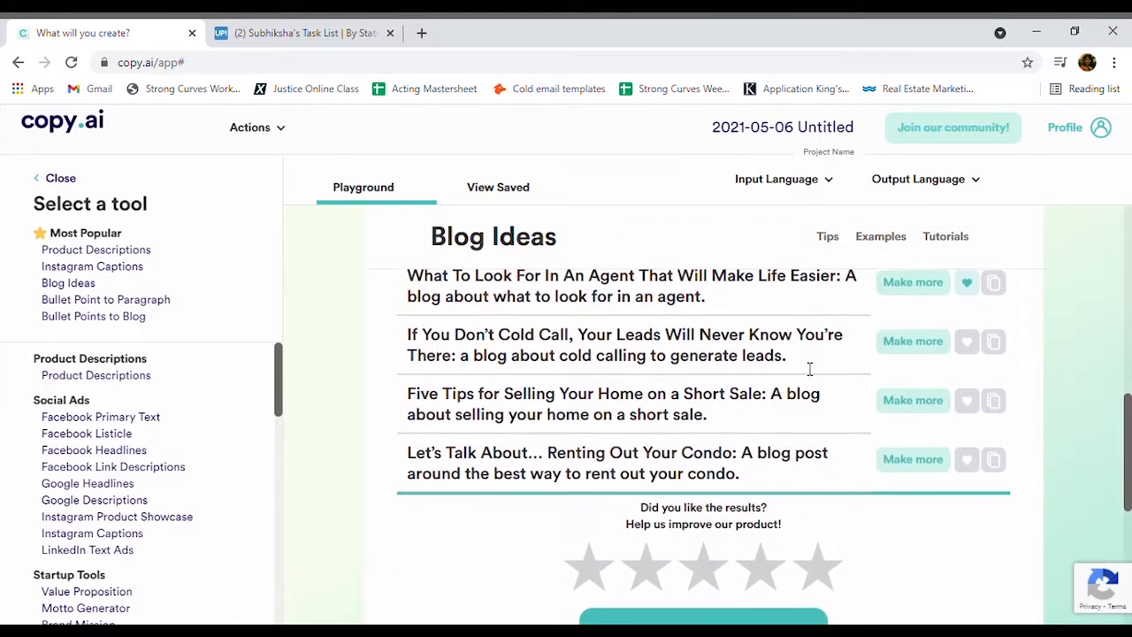
scroll(809, 369, "up", 1)
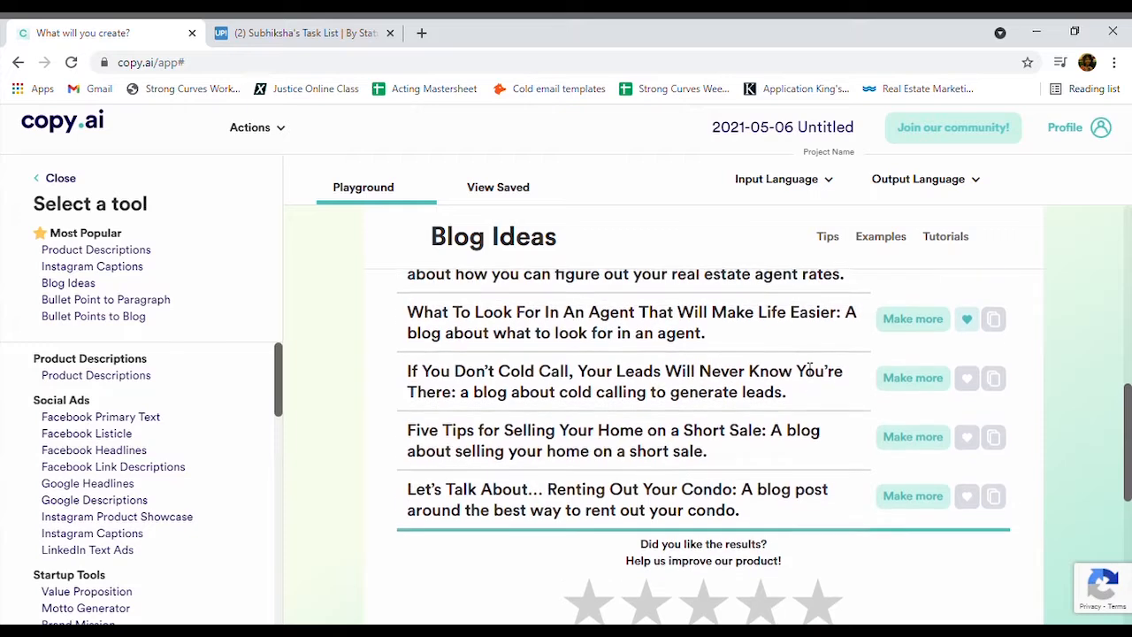
left_click(484, 186)
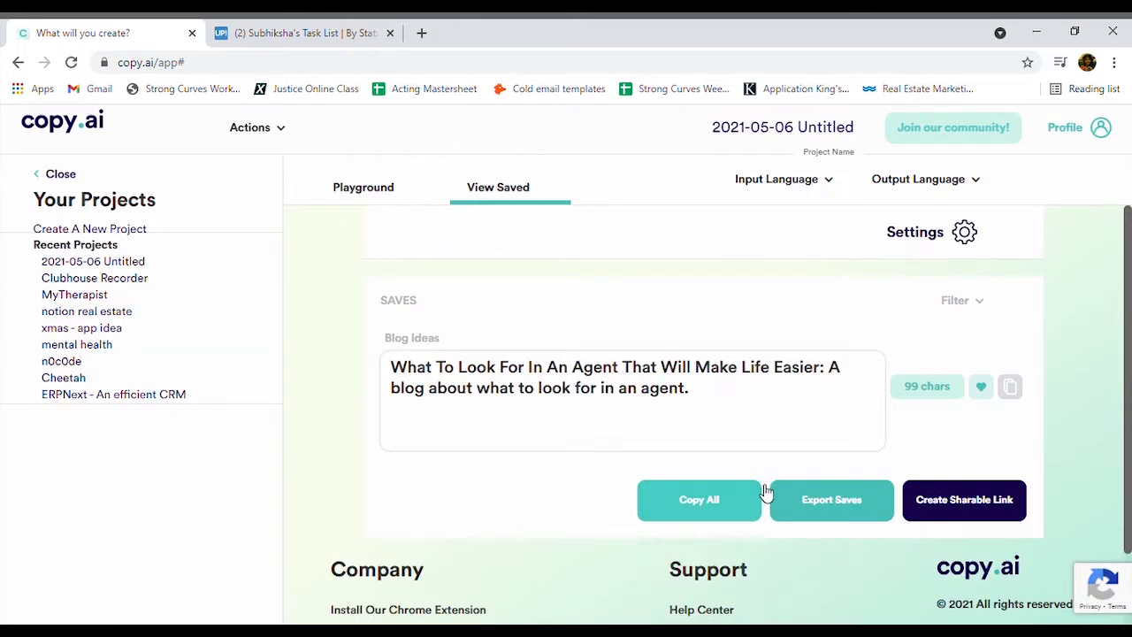
Step: Return to the playground and review the generated blog ideas from the start of the list
left_click(353, 190)
scroll(650, 339, "up", 3)
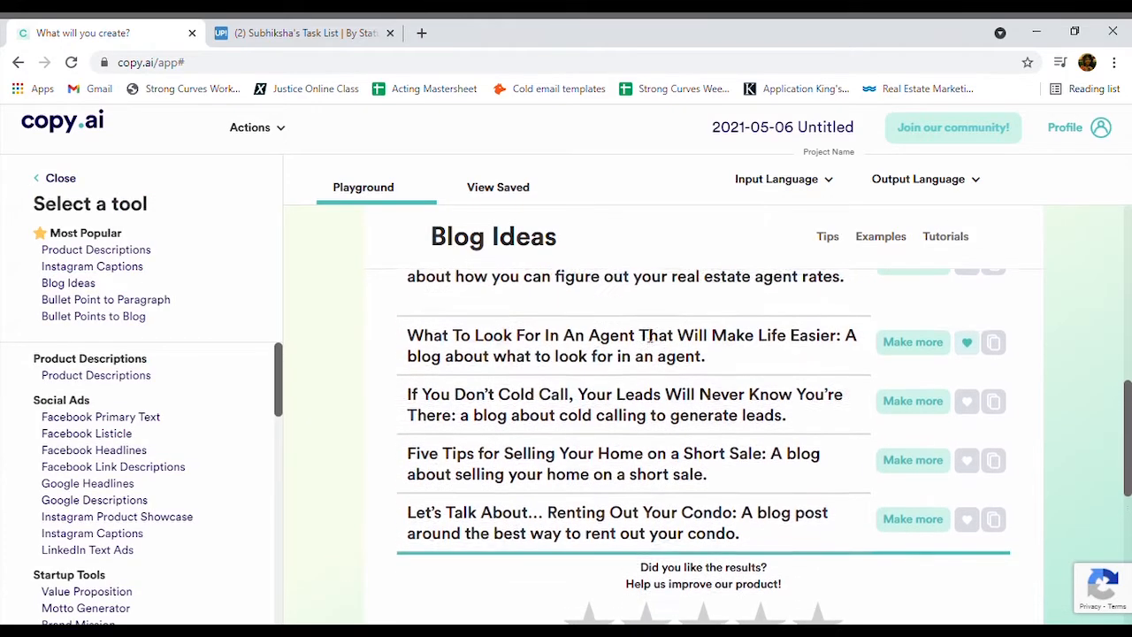
scroll(649, 336, "up", 1)
scroll(649, 336, "up", 3)
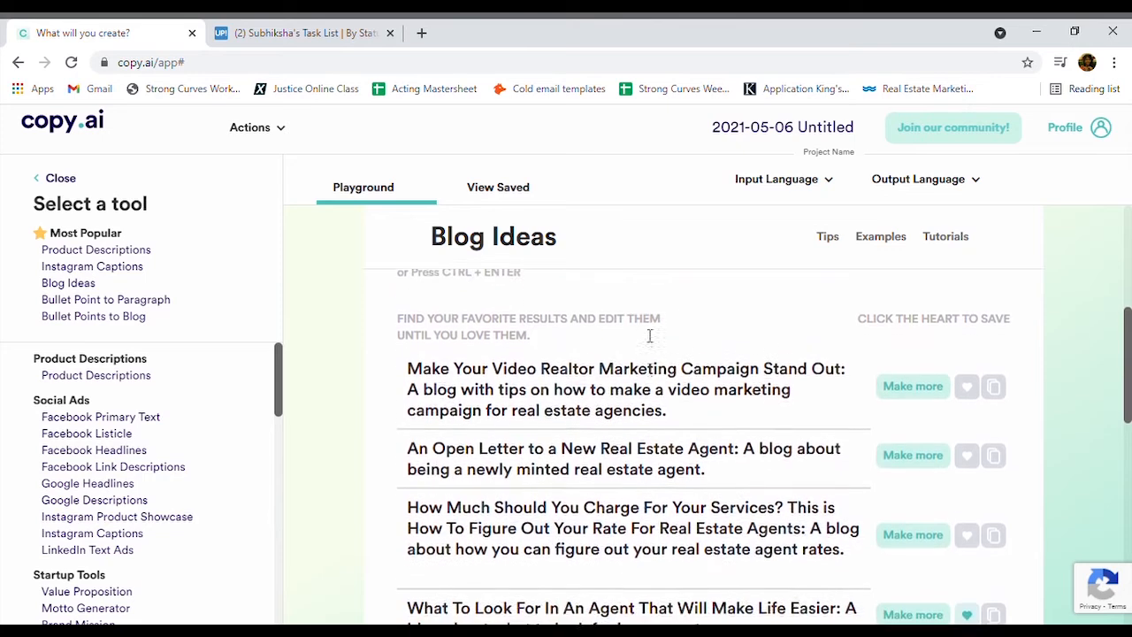
Step: Copy the full text of the saved blog idea "What To Look For In An Agent That Will Make Life Easier" from the saved results
scroll(649, 336, "down", 2)
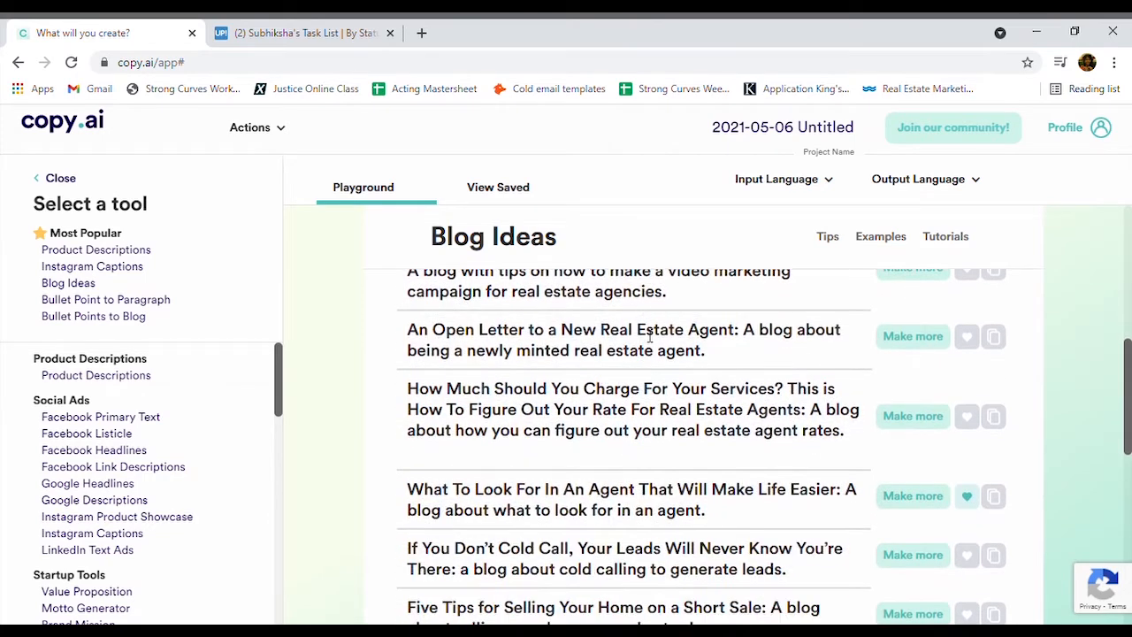
left_click(511, 186)
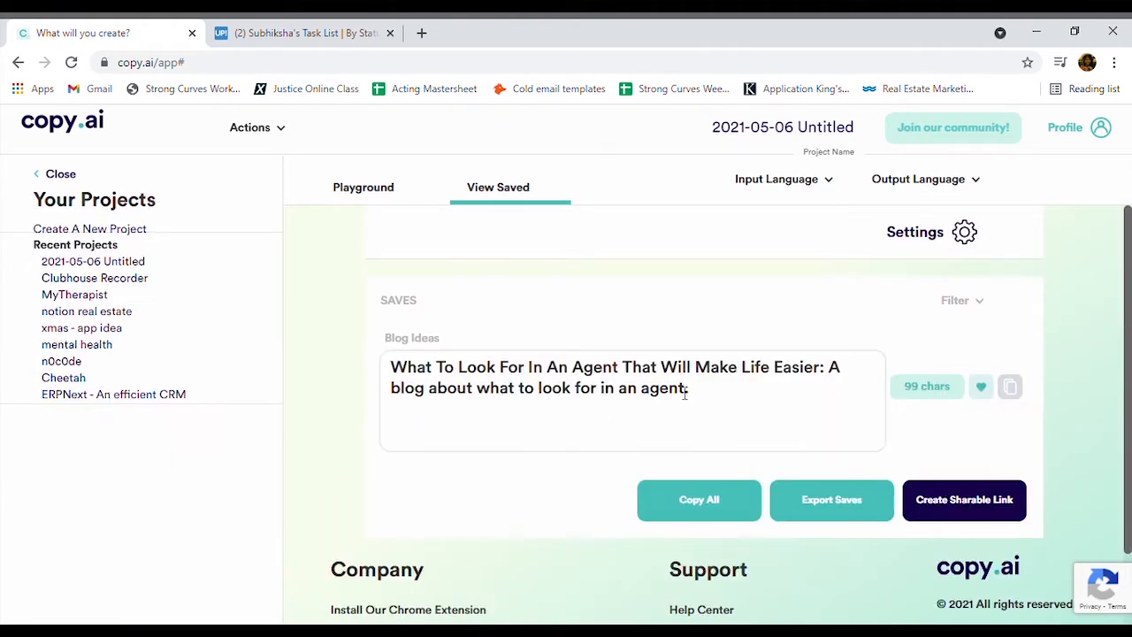
left_click_drag(700, 398, 418, 361)
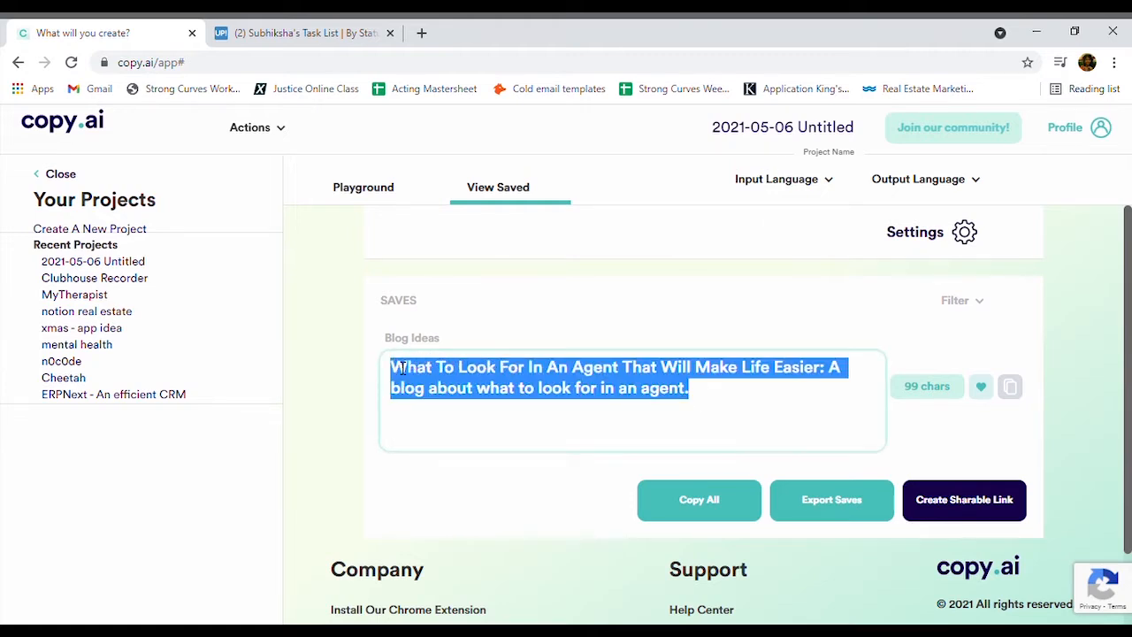
left_click(297, 294)
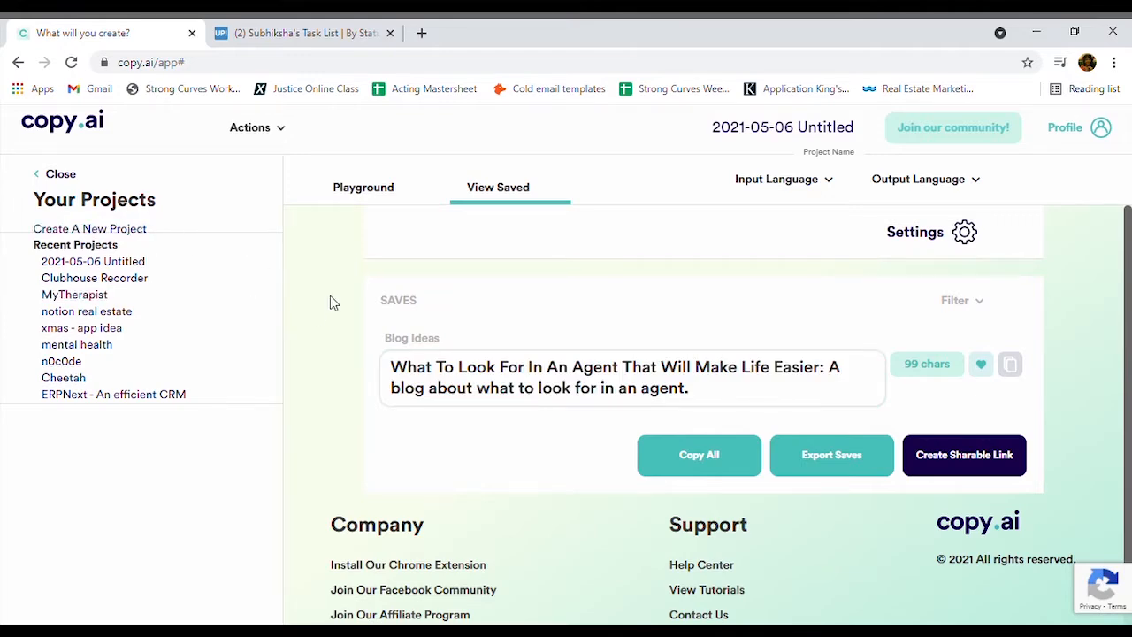
Step: Return to the playground, open the Blog Outline tool under Website Copy, and generate outlines for Cheetah without specific audience targeting
left_click(367, 190)
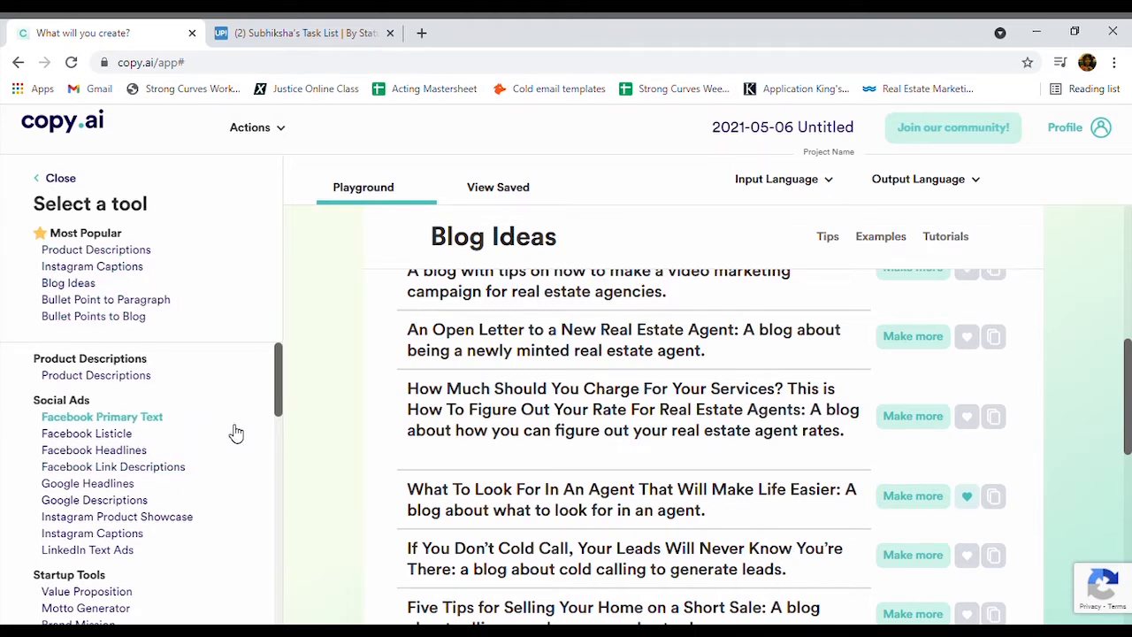
left_click_drag(277, 384, 281, 451)
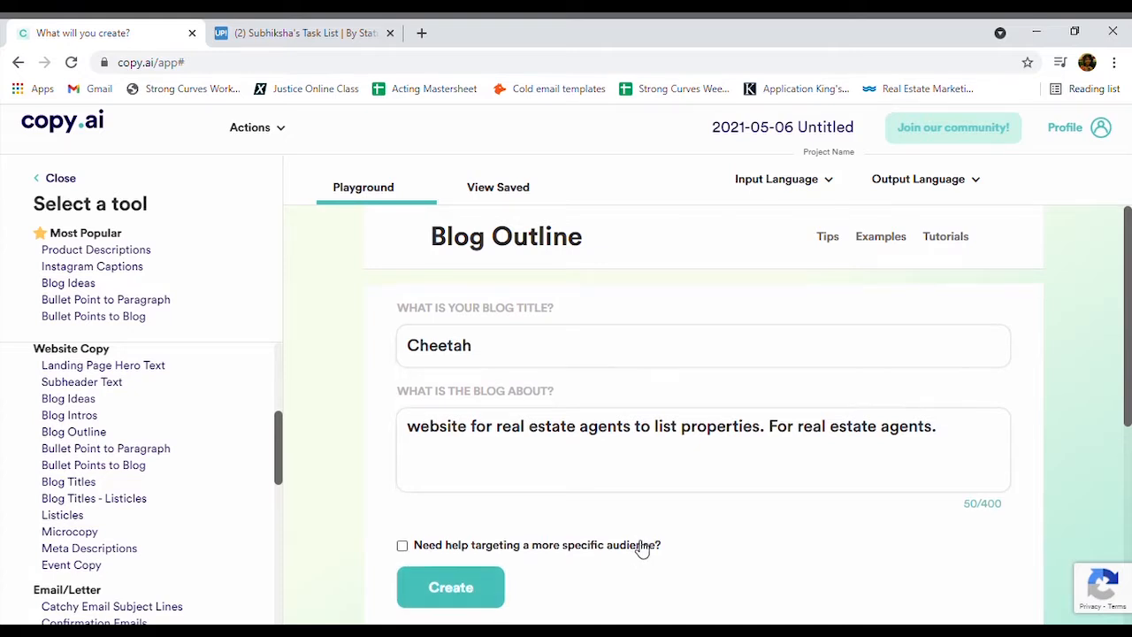
scroll(640, 549, "down", 1)
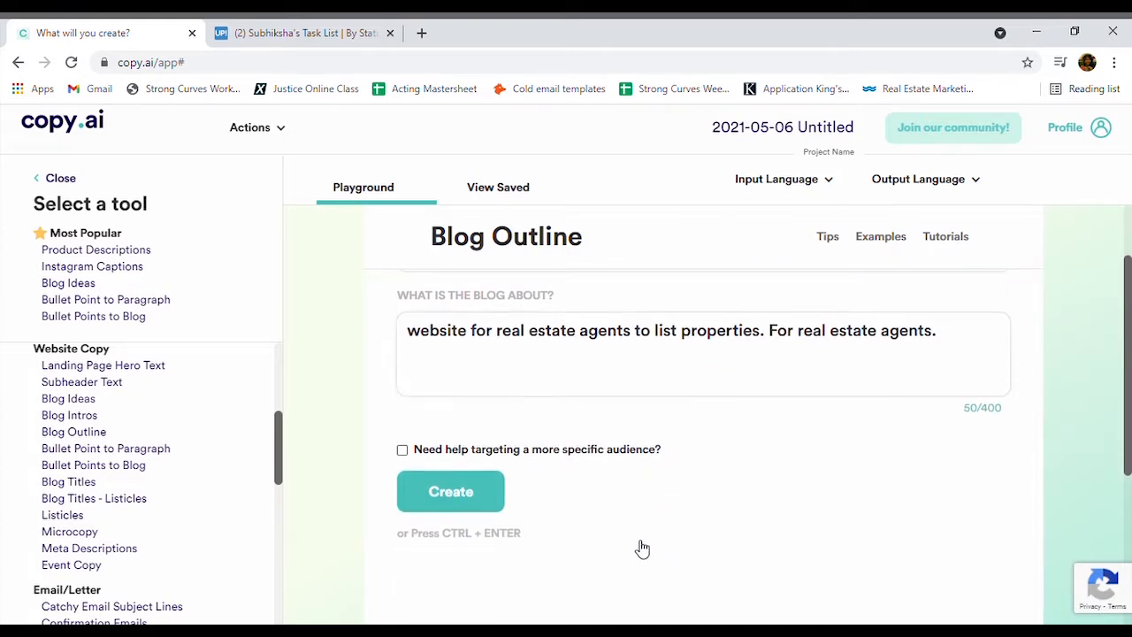
left_click(403, 452)
left_click(402, 451)
scroll(628, 421, "up", 1)
scroll(628, 422, "down", 2)
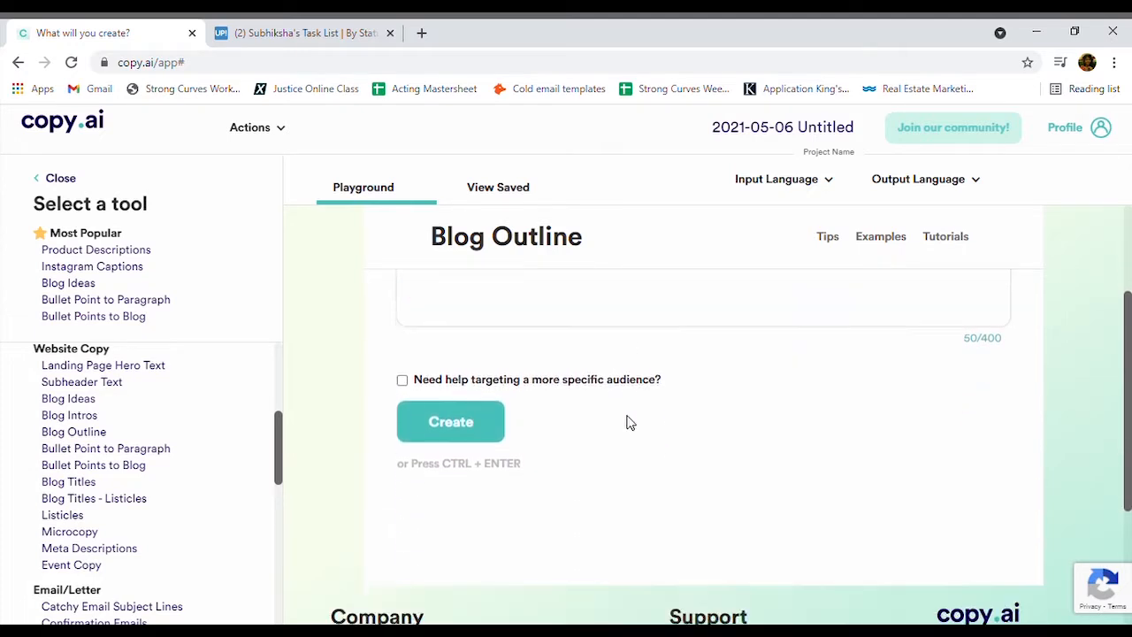
left_click(473, 412)
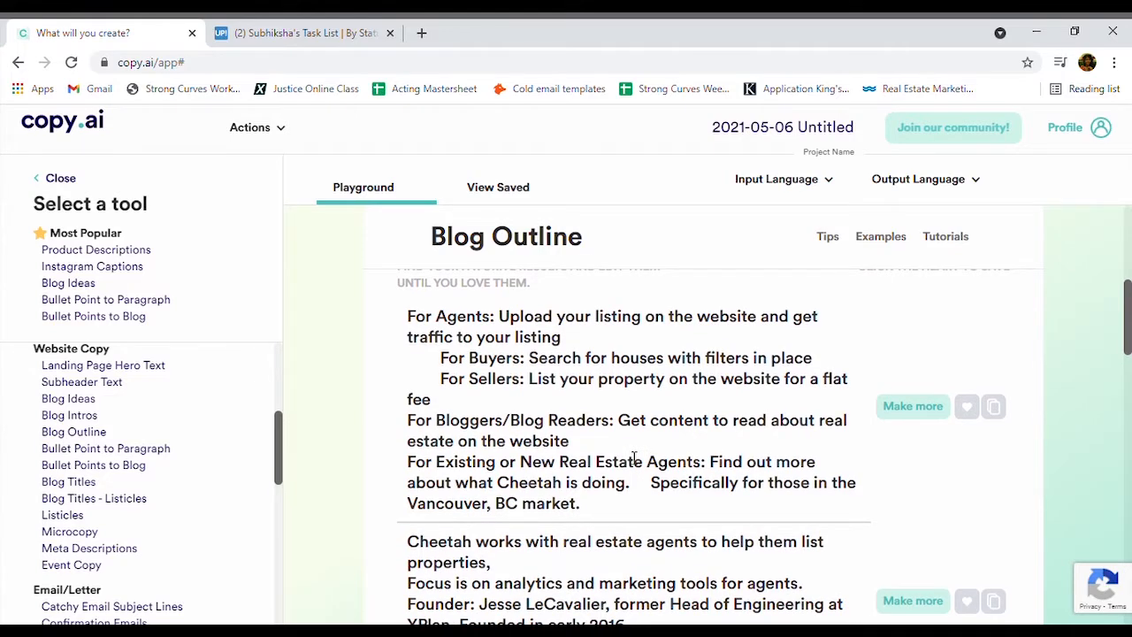
Step: Generate outlines with the blog description "What To Look For In An Agent That Will Make Life Easier: A blog about what to look for in an agent."
scroll(634, 458, "down", 1)
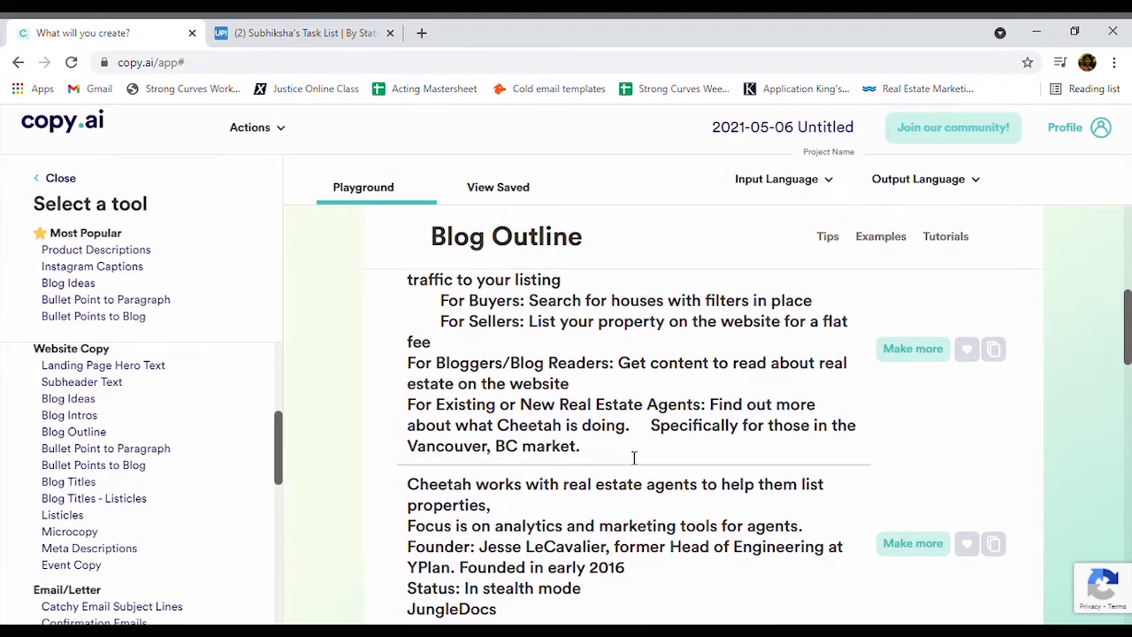
scroll(635, 457, "down", 3)
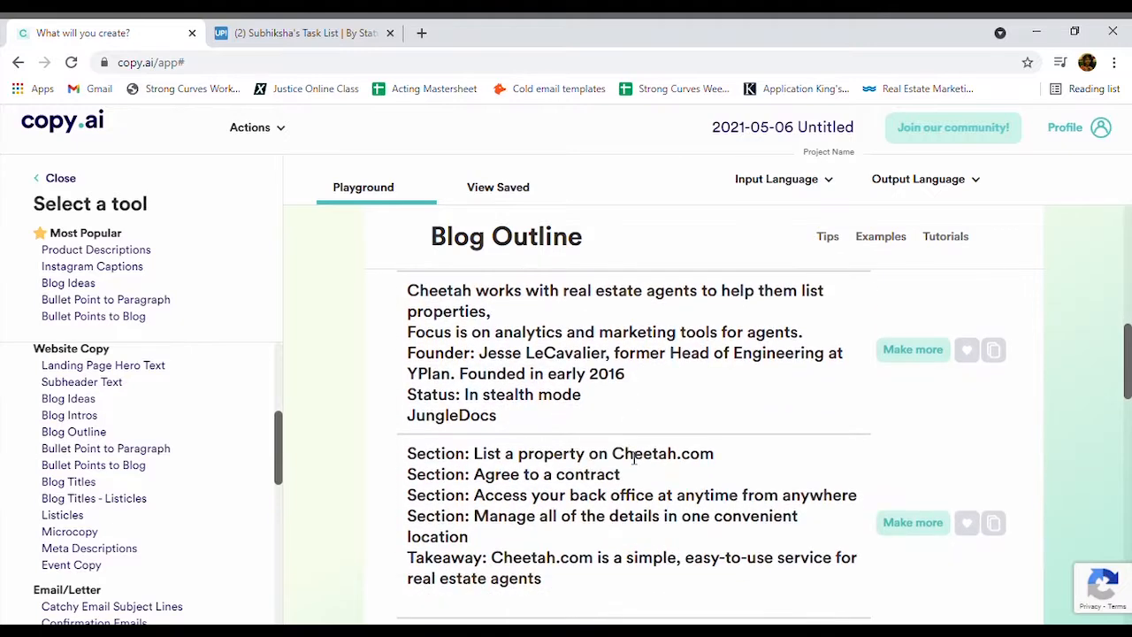
scroll(634, 457, "up", 10)
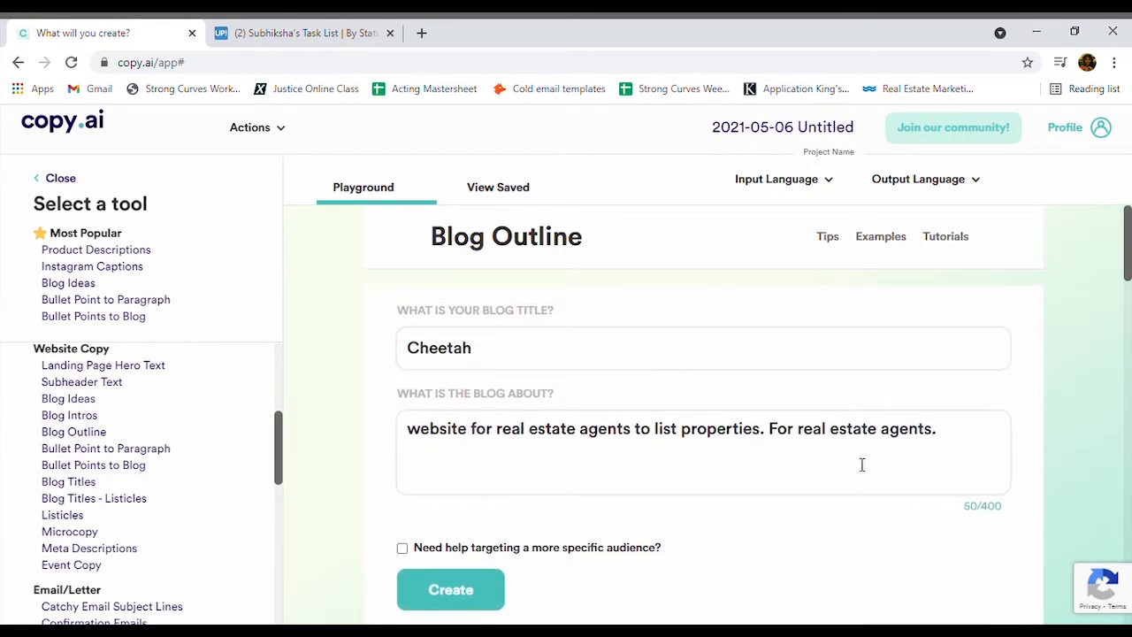
left_click_drag(943, 448, 375, 418)
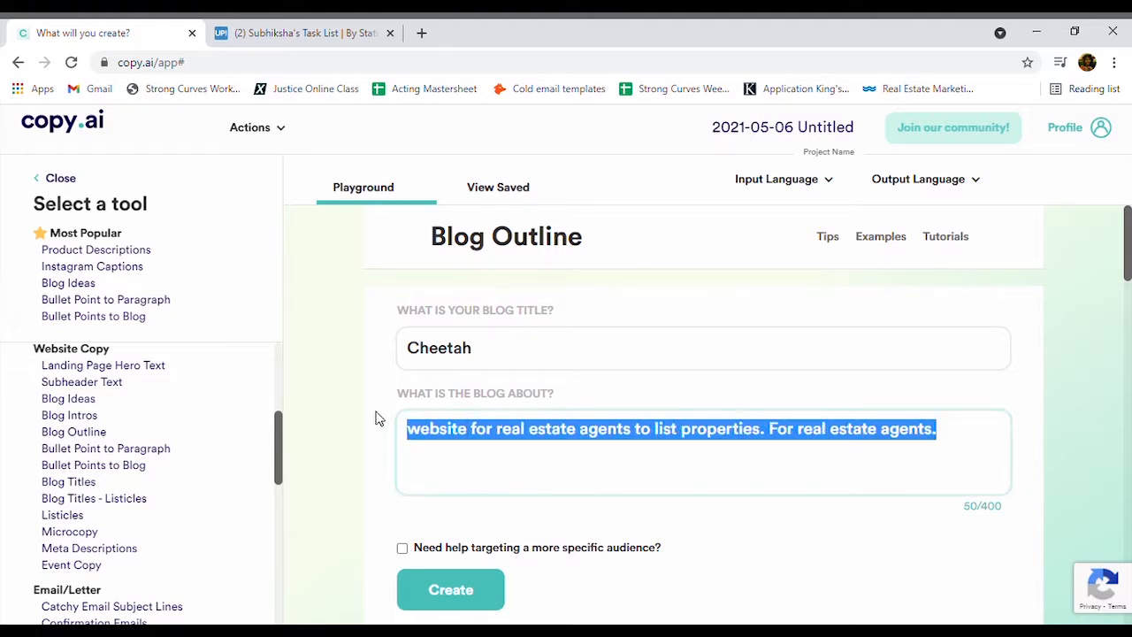
key("BackSpace")
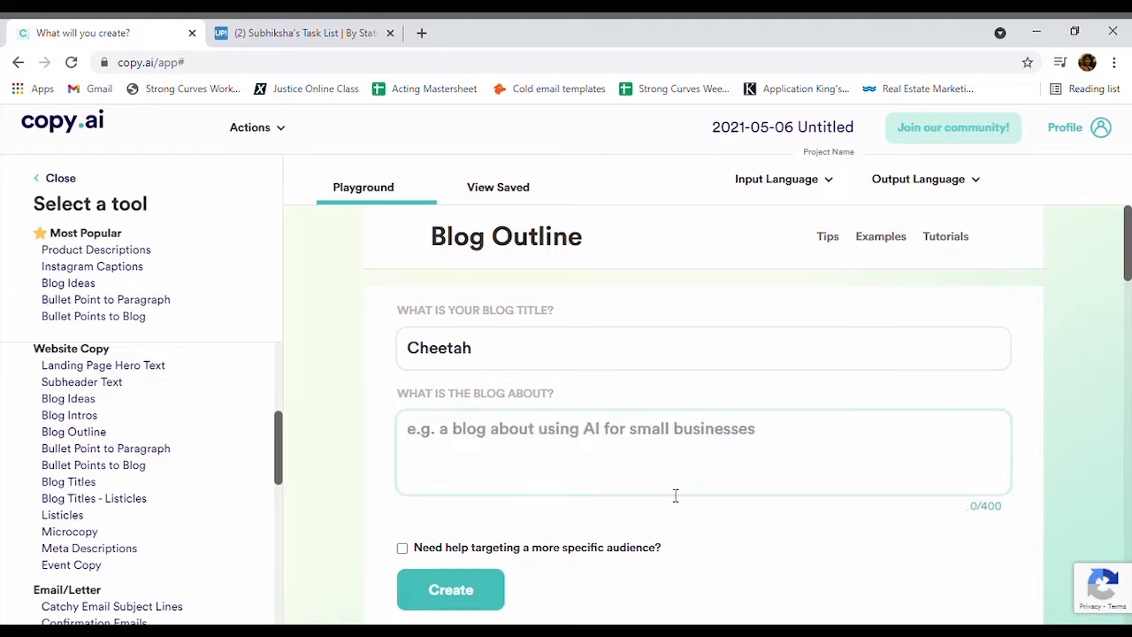
type("What To Look For In An Agent That Will Make Life Easier: A blog about what to look for in an agent.")
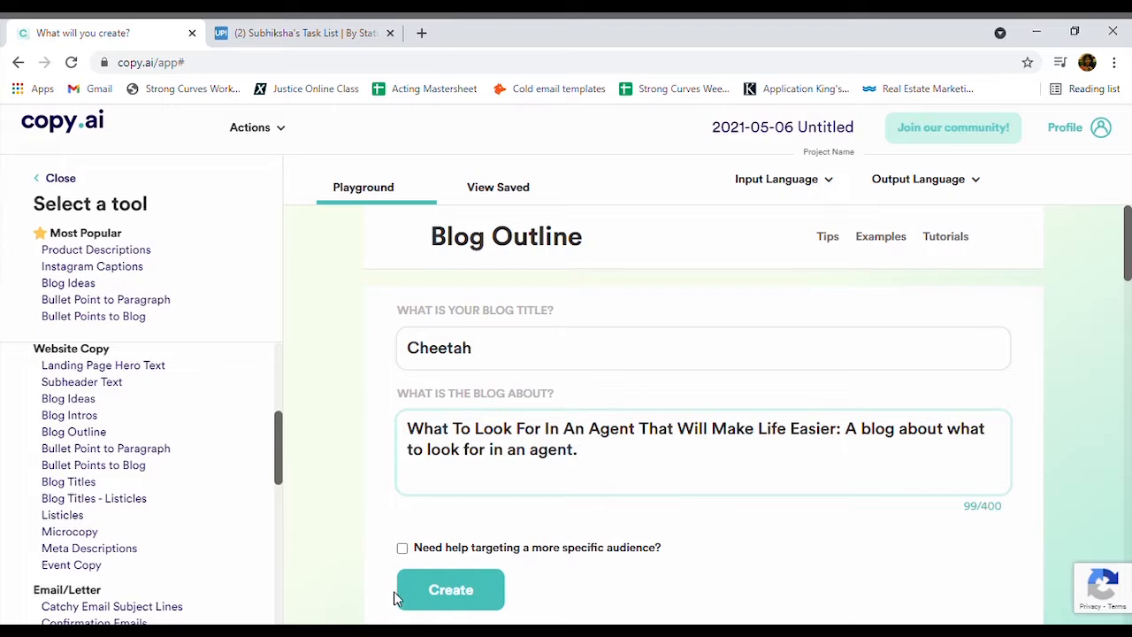
left_click(460, 589)
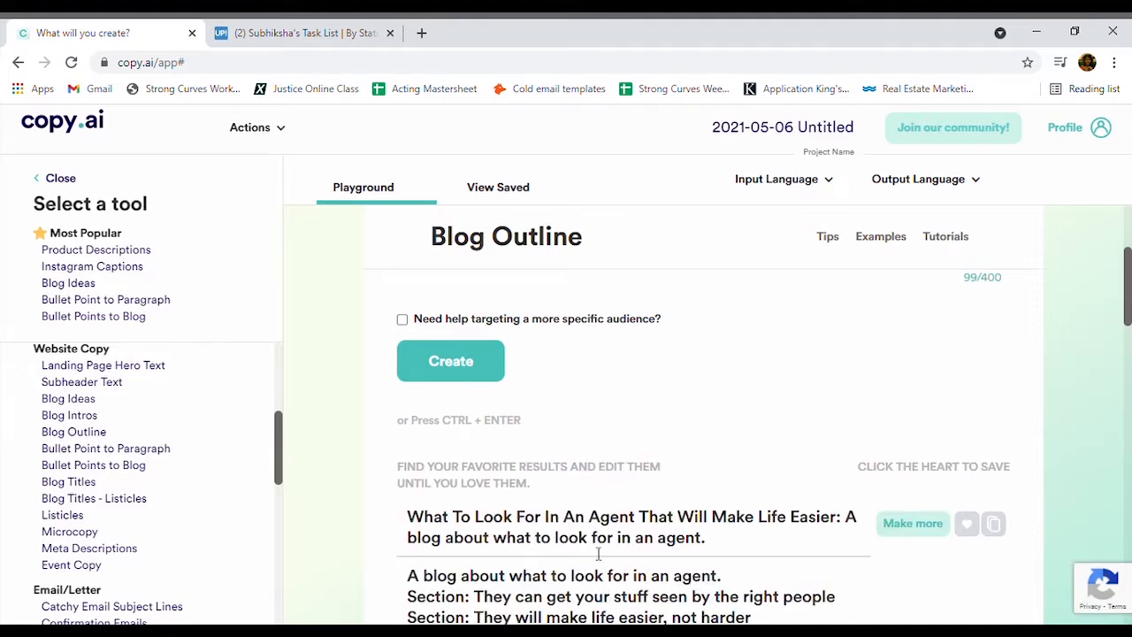
Step: Read through the generated blog outlines about what to look for in an agent and compare their sections and takeaways
scroll(592, 531, "down", 3)
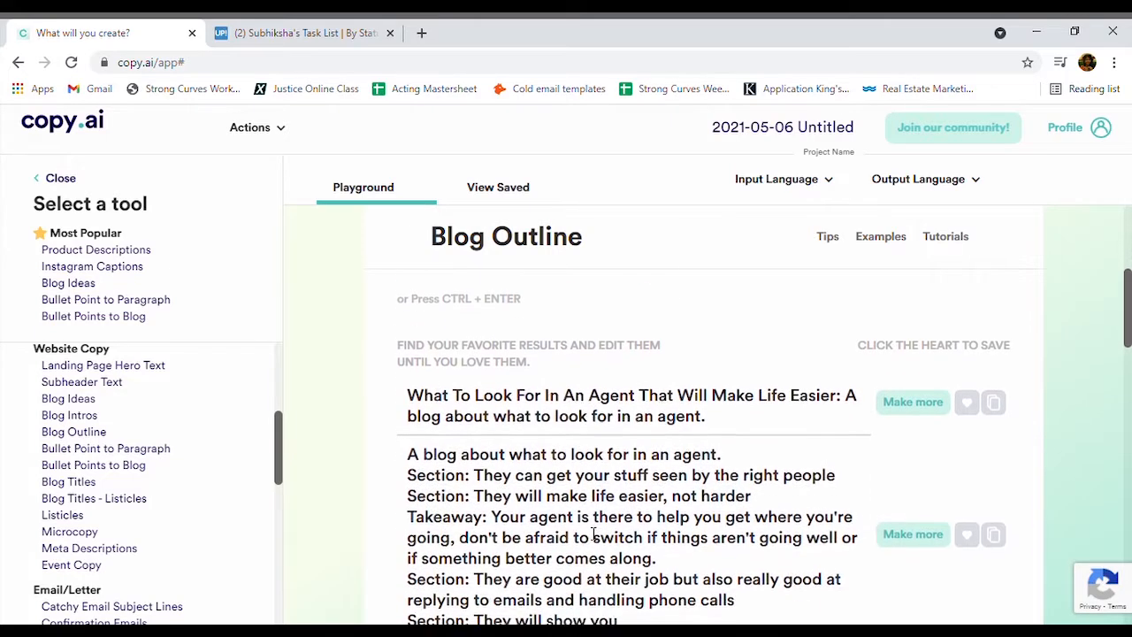
scroll(593, 535, "down", 1)
scroll(593, 535, "up", 1)
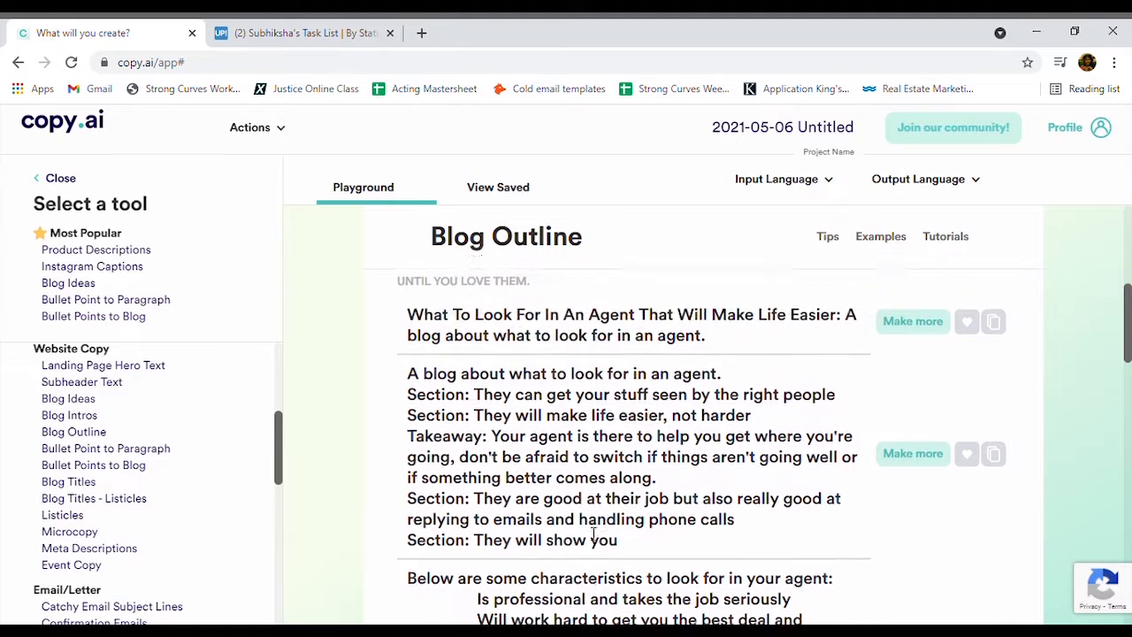
scroll(593, 535, "down", 2)
scroll(592, 535, "up", 1)
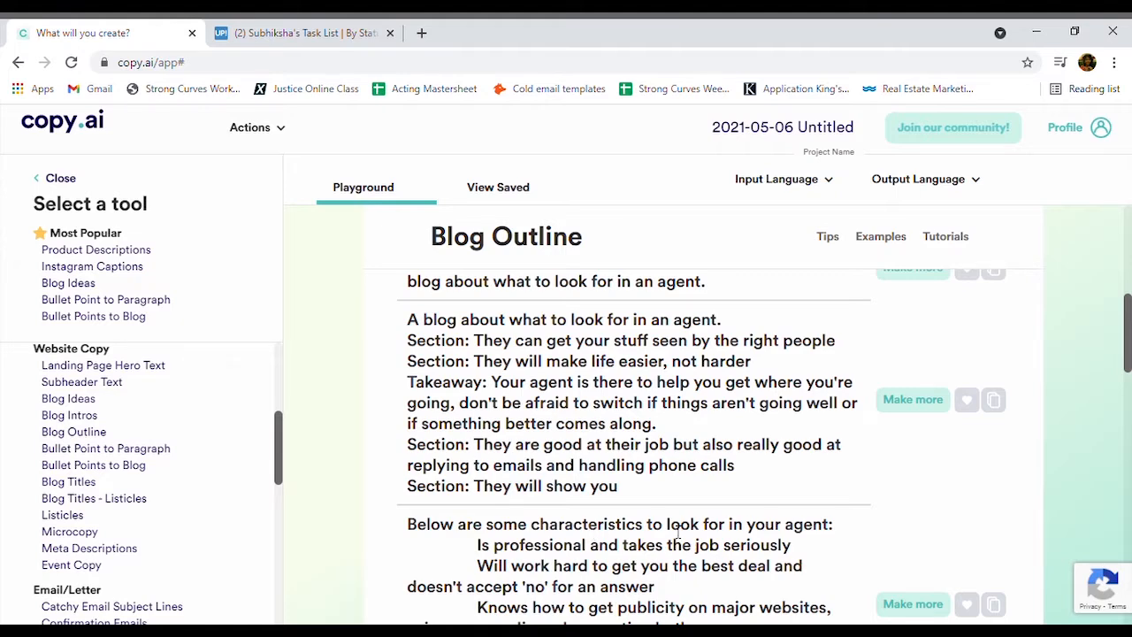
scroll(667, 503, "down", 1)
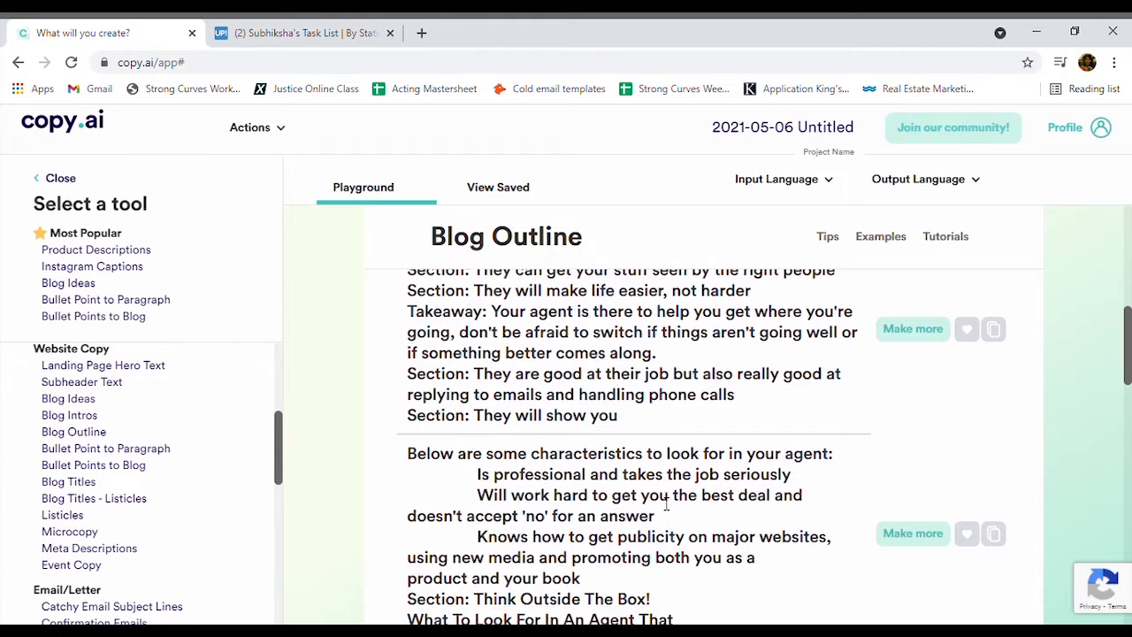
scroll(666, 503, "down", 1)
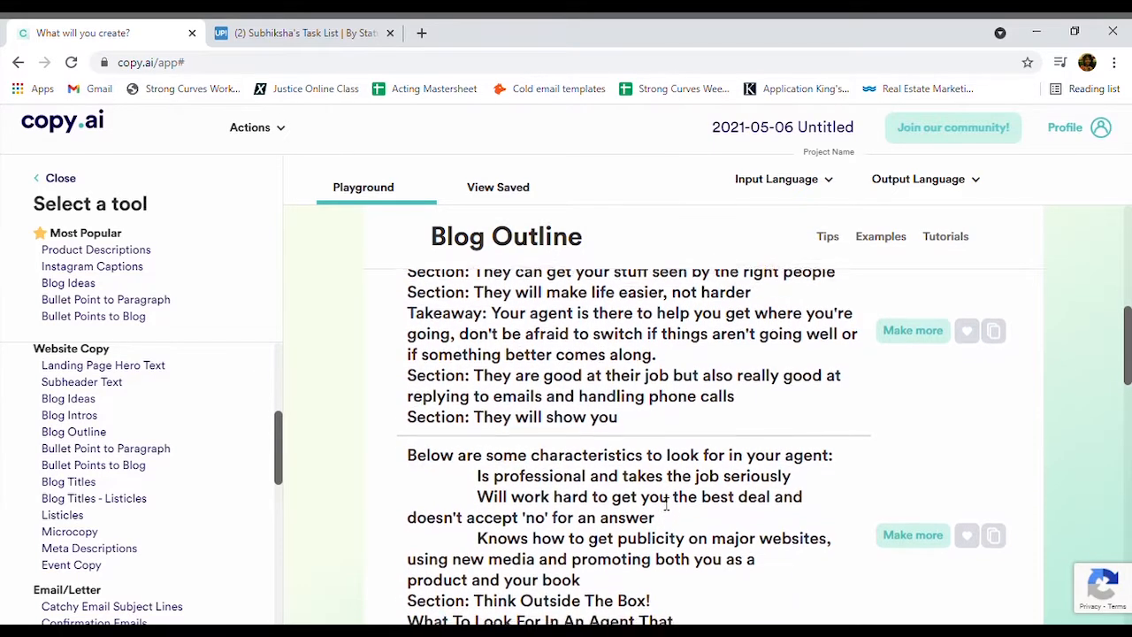
scroll(667, 503, "up", 2)
scroll(667, 503, "down", 1)
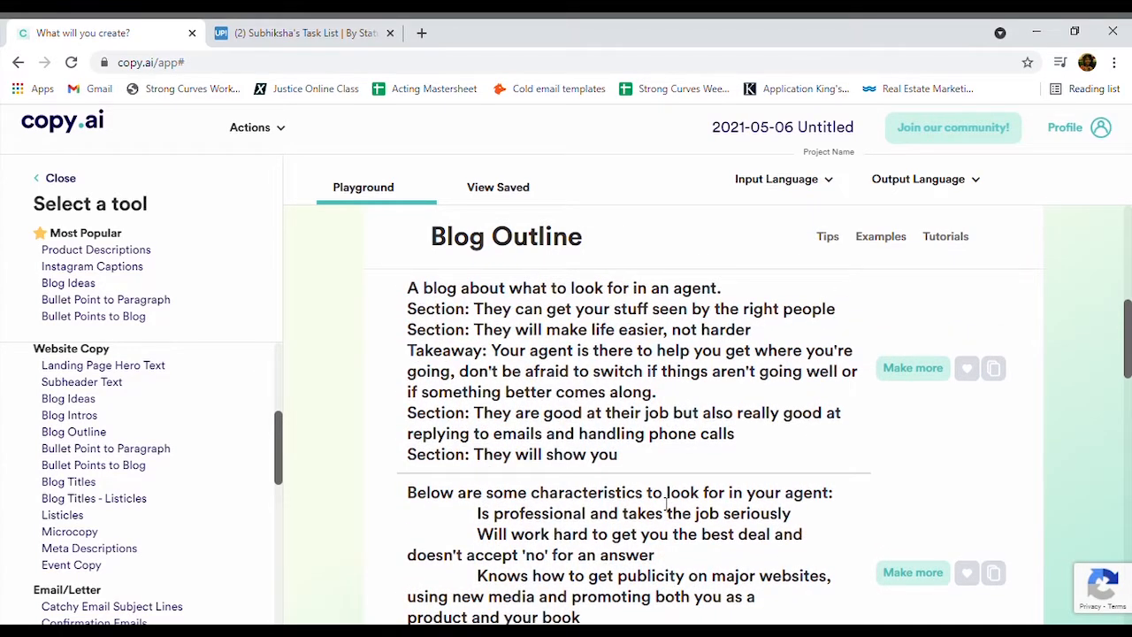
scroll(689, 447, "down", 4)
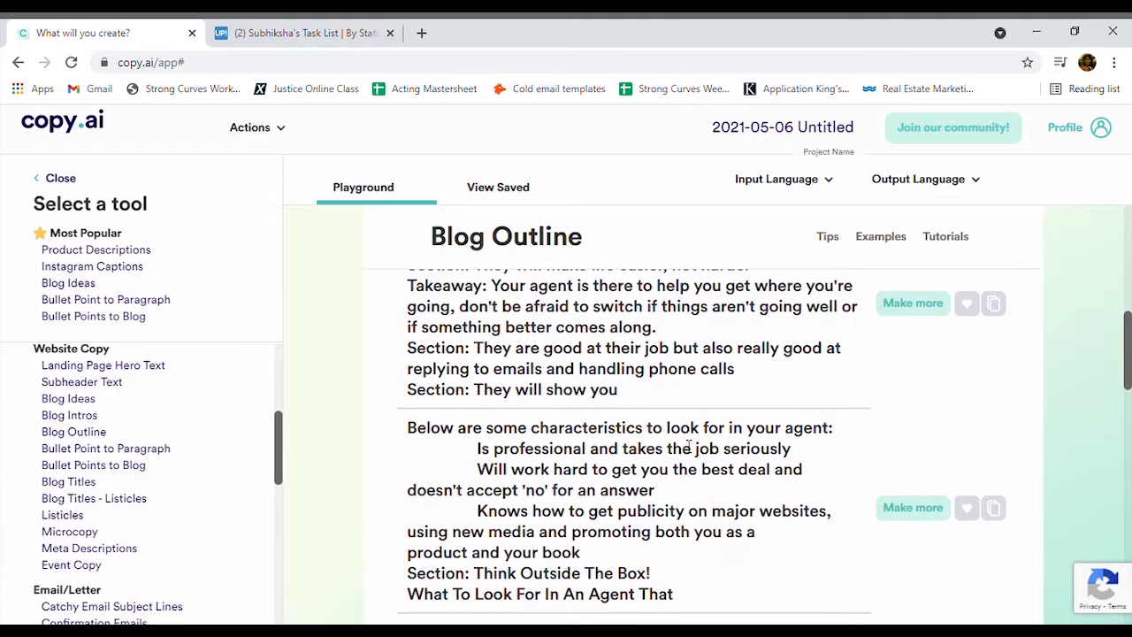
scroll(689, 447, "up", 8)
scroll(689, 447, "down", 4)
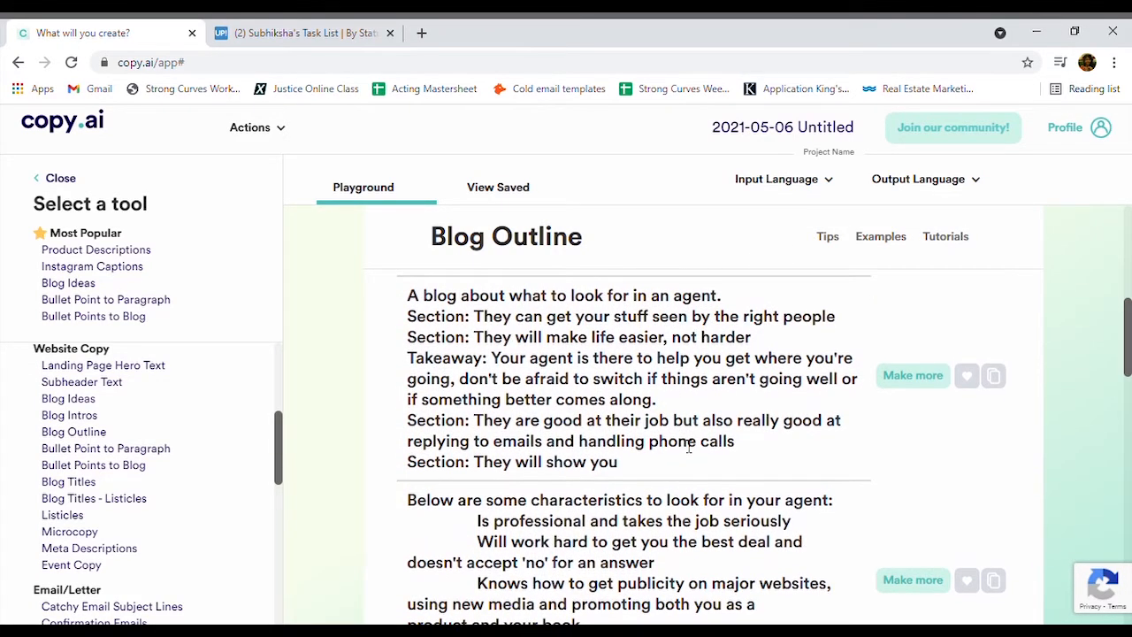
scroll(689, 447, "down", 8)
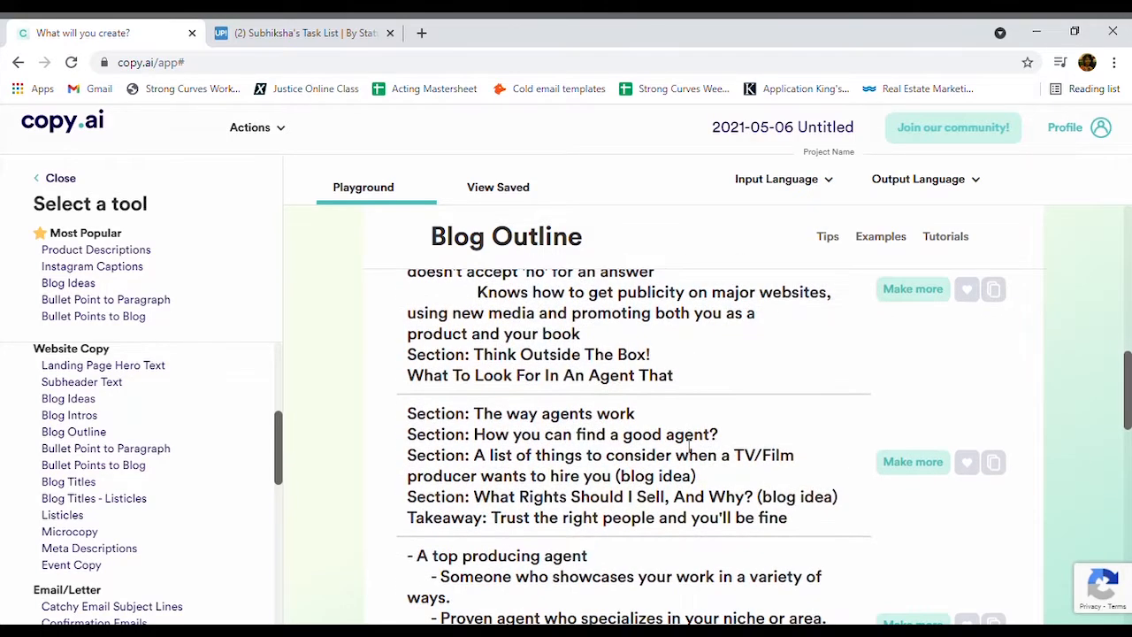
scroll(689, 446, "down", 6)
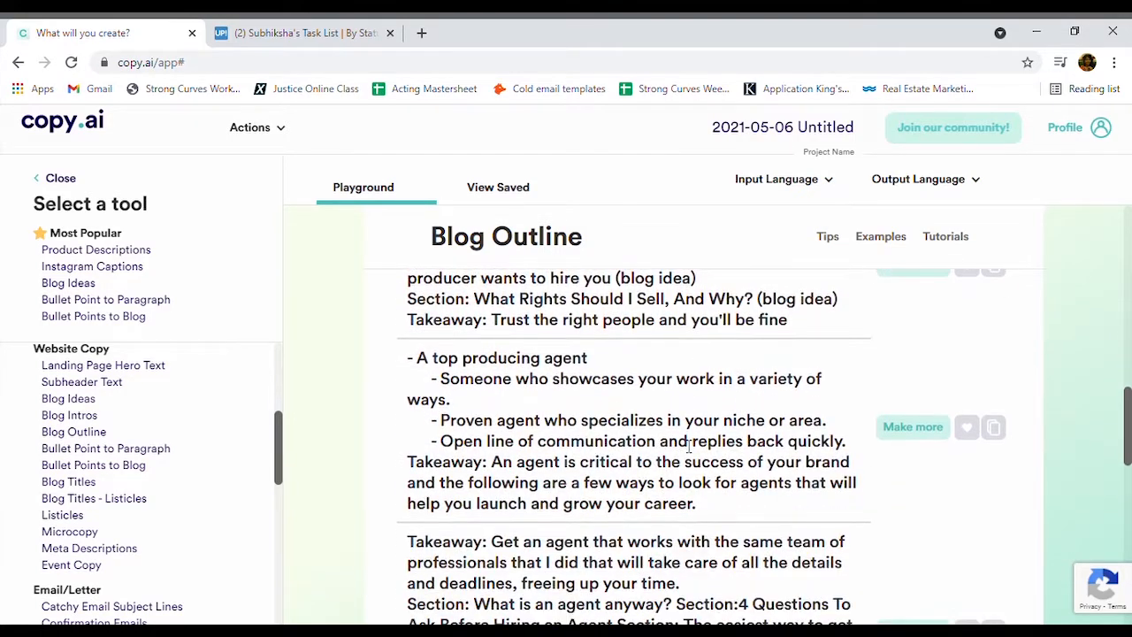
scroll(689, 446, "up", 5)
scroll(689, 446, "up", 5)
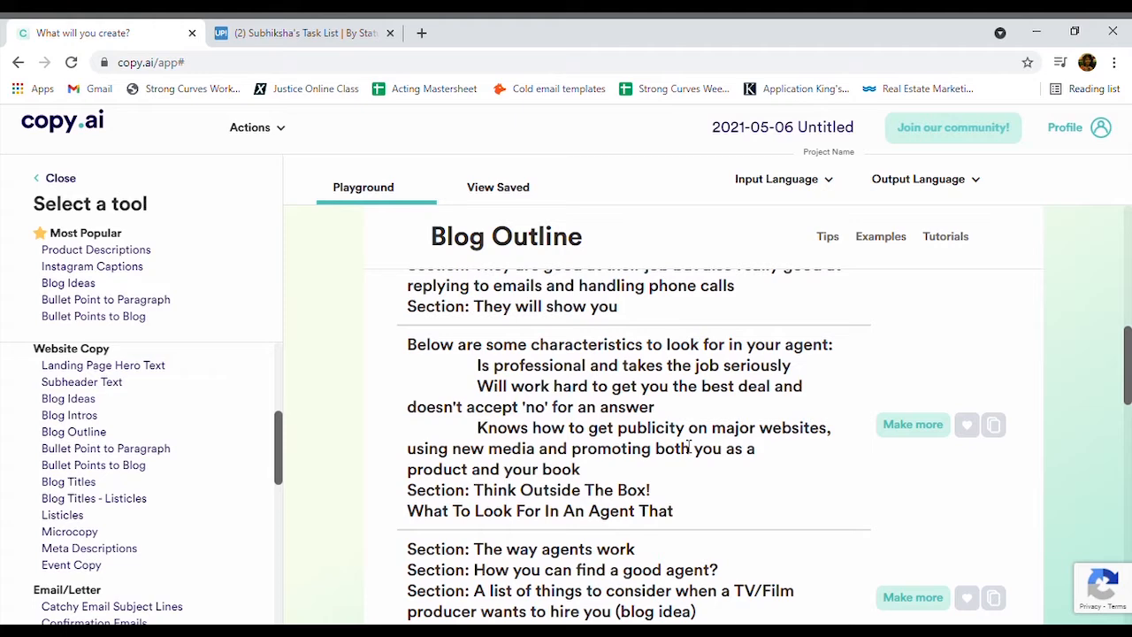
scroll(689, 446, "up", 3)
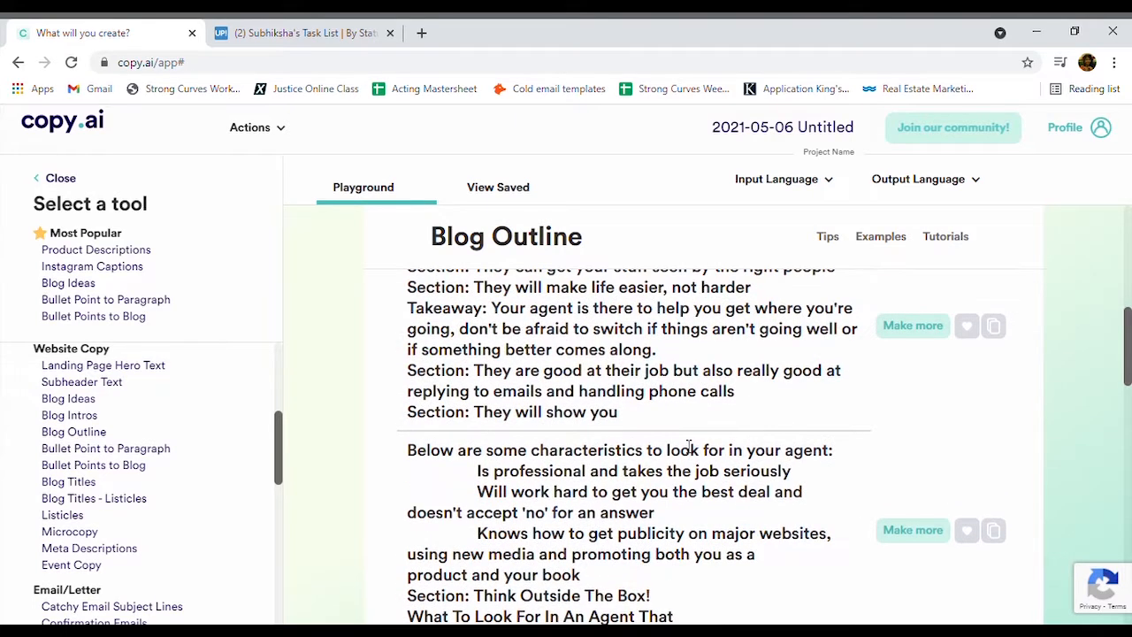
Step: In Notion, paste the copied idea "What To Look For In An Agent That Will Make Life Easier" as the new task's title and choose Empty page
left_click(292, 33)
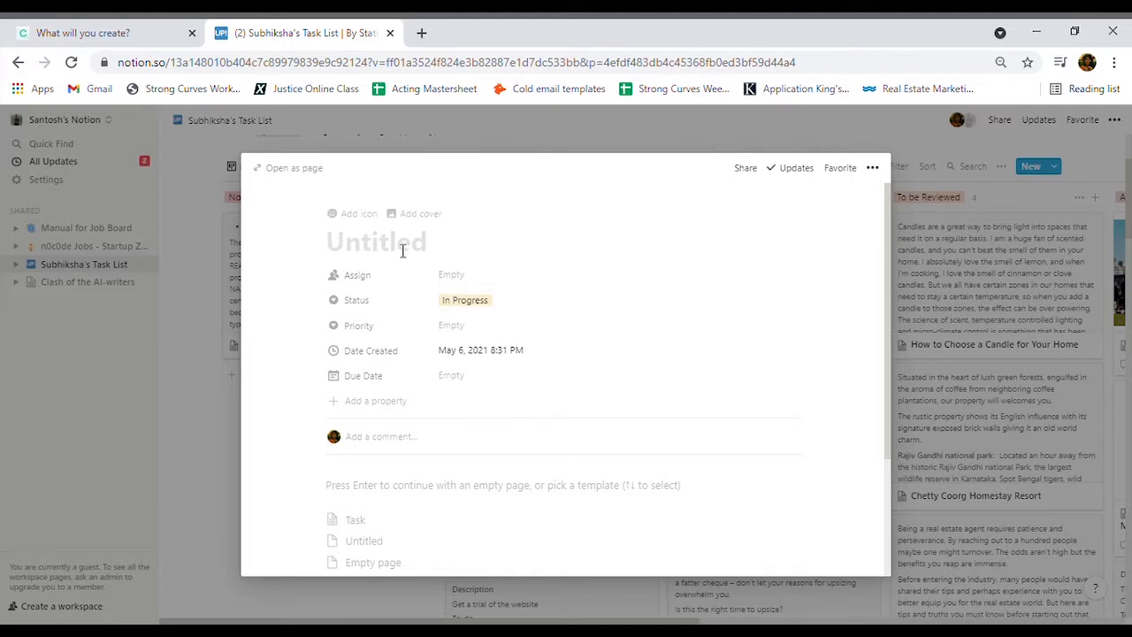
type("What To Look For In An Agent That Will Make Life Easier: A blog about what to look for in an agent.")
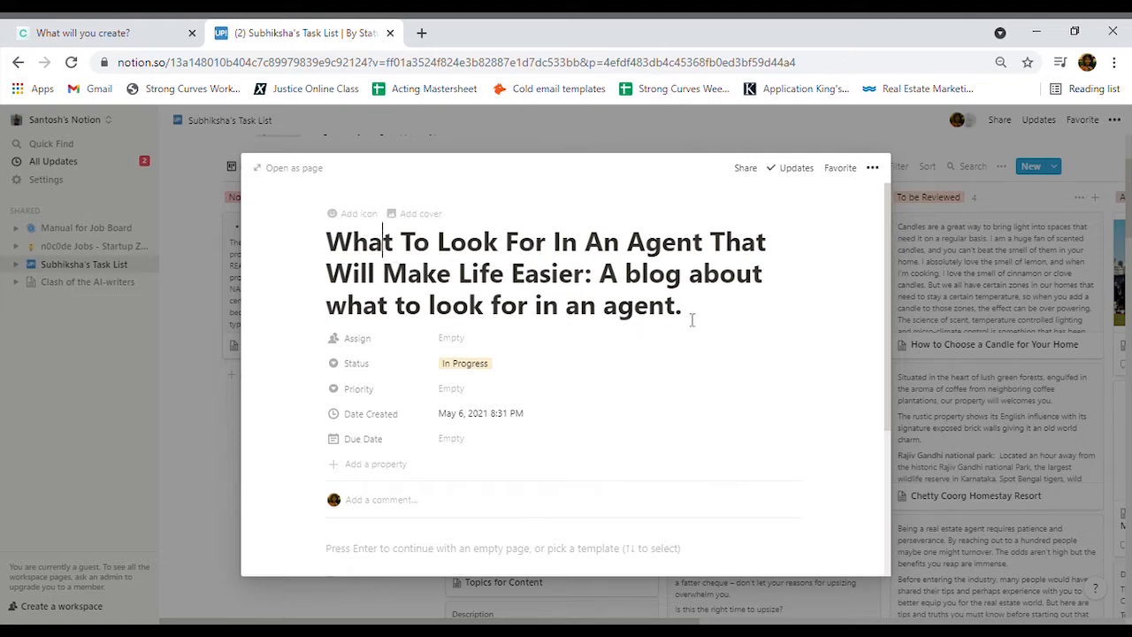
scroll(658, 410, "down", 2)
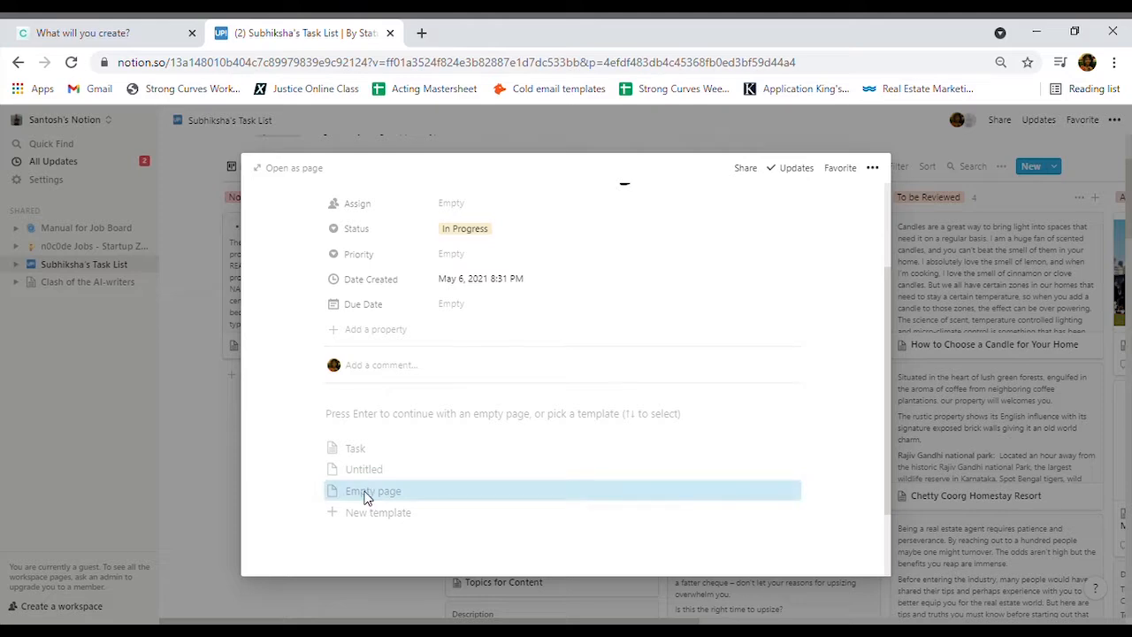
left_click(366, 491)
Step: Switch back to copy.ai and copy the whole outline that begins "A blog about what to look for in an agent."
left_click(142, 31)
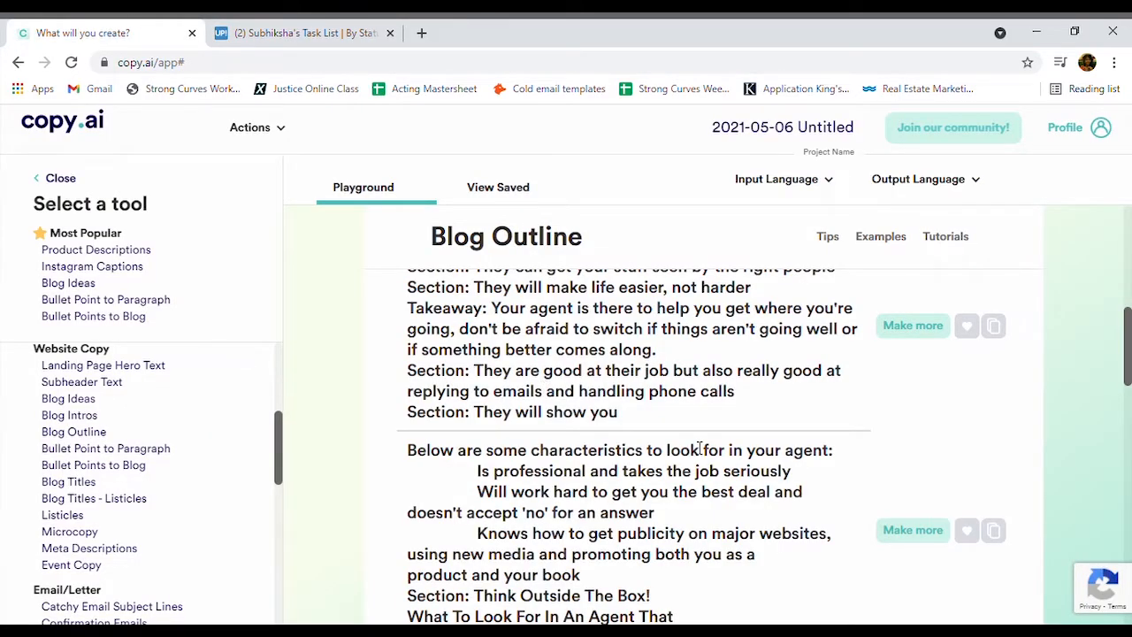
left_click_drag(621, 412, 422, 239)
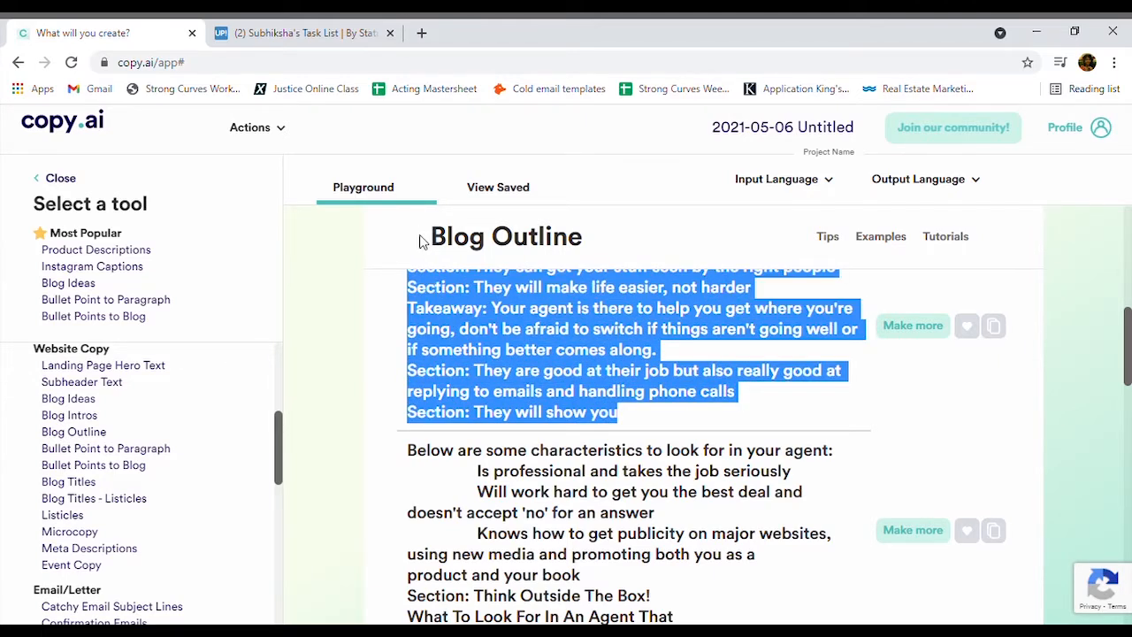
left_click(409, 315)
scroll(408, 315, "up", 3)
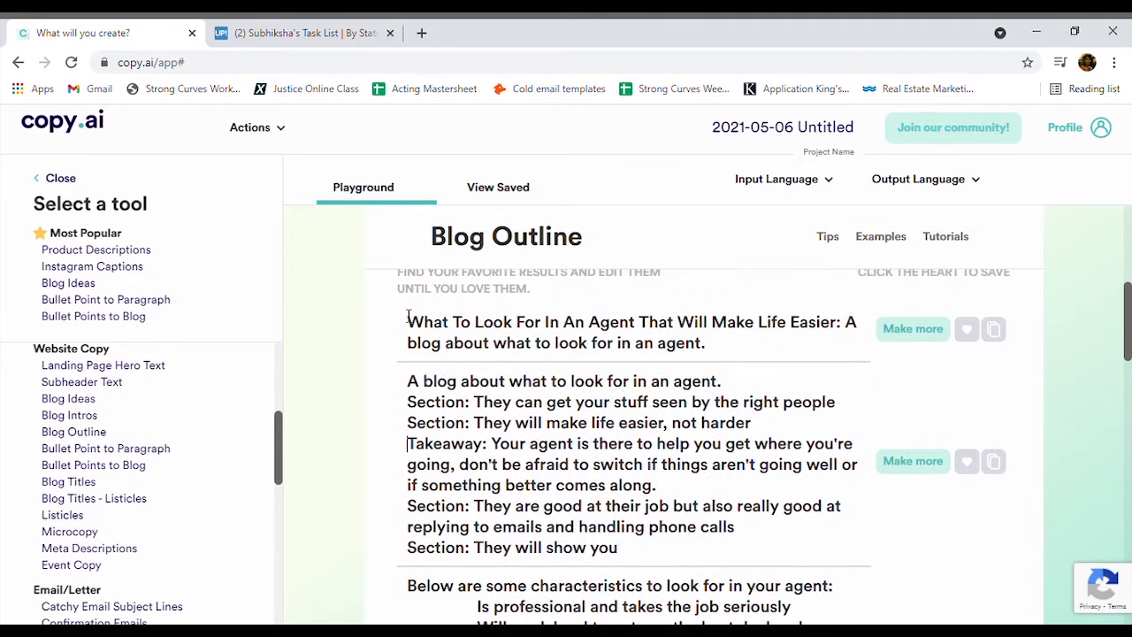
left_click_drag(409, 382, 625, 554)
key("ctrl+c")
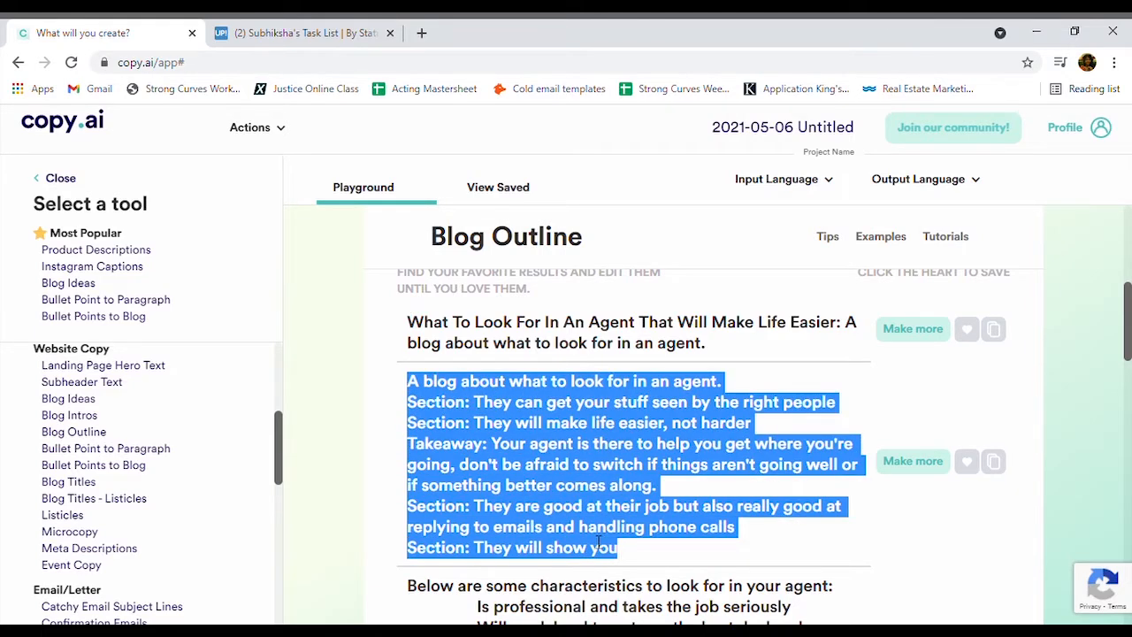
Step: Switch to the Notion task, paste the copied outline into its body and delete the last line, "Section: They will show you"
left_click(263, 38)
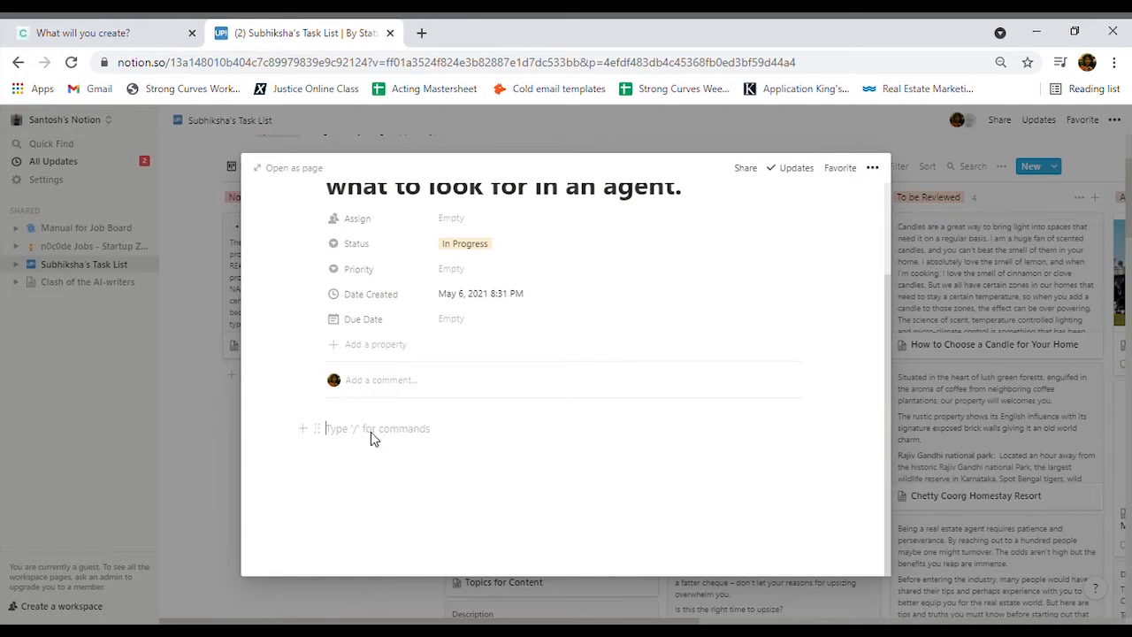
key("ctrl+v")
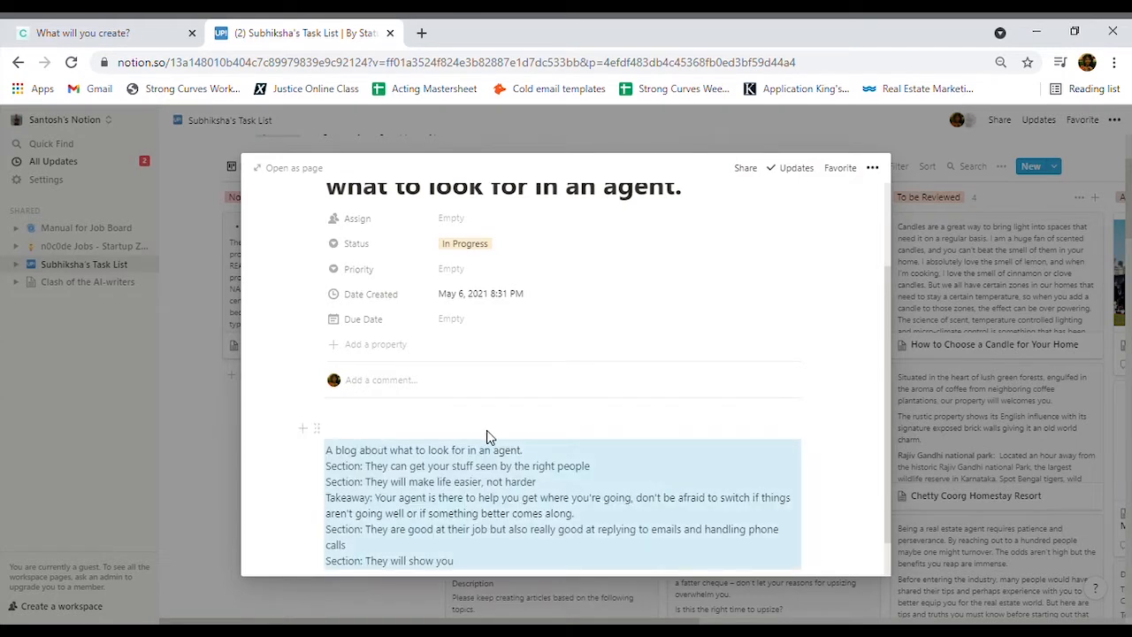
scroll(553, 477, "down", 1)
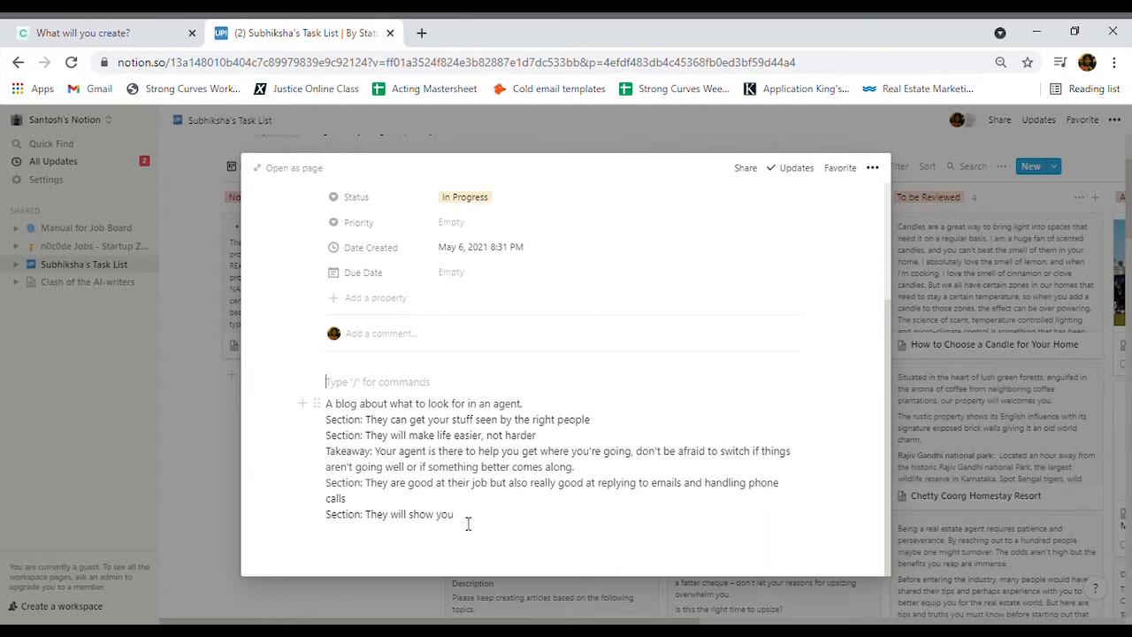
left_click_drag(453, 516, 335, 523)
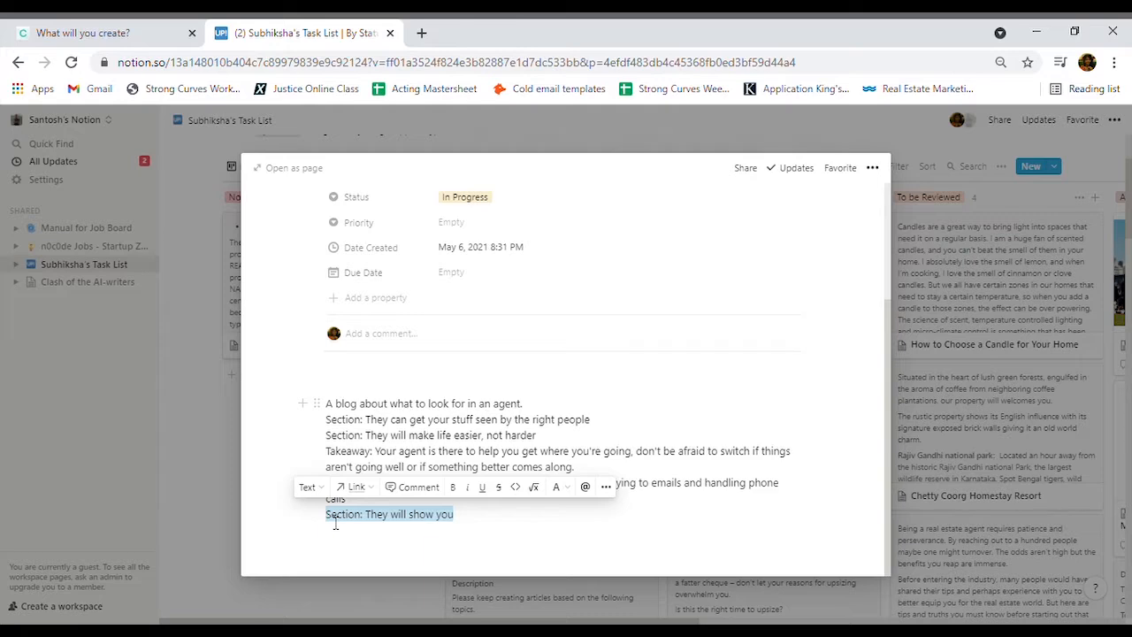
key("BackSpace")
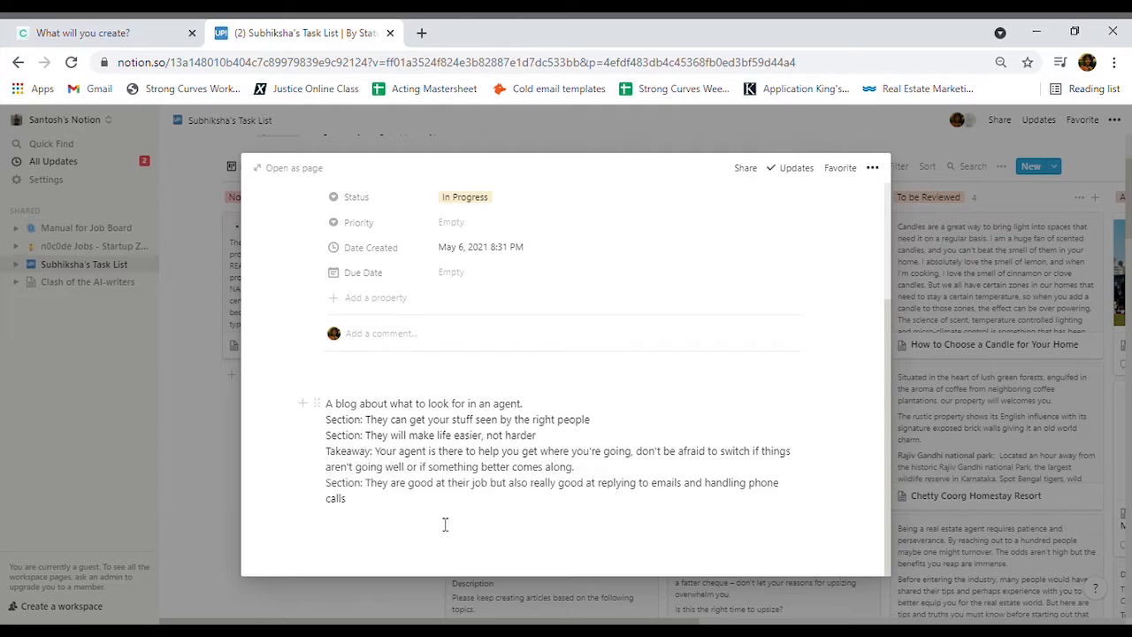
Step: Switch back to copy.ai and generate more outlines like the one beginning "A blog about what to look for in an agent."
left_click(108, 33)
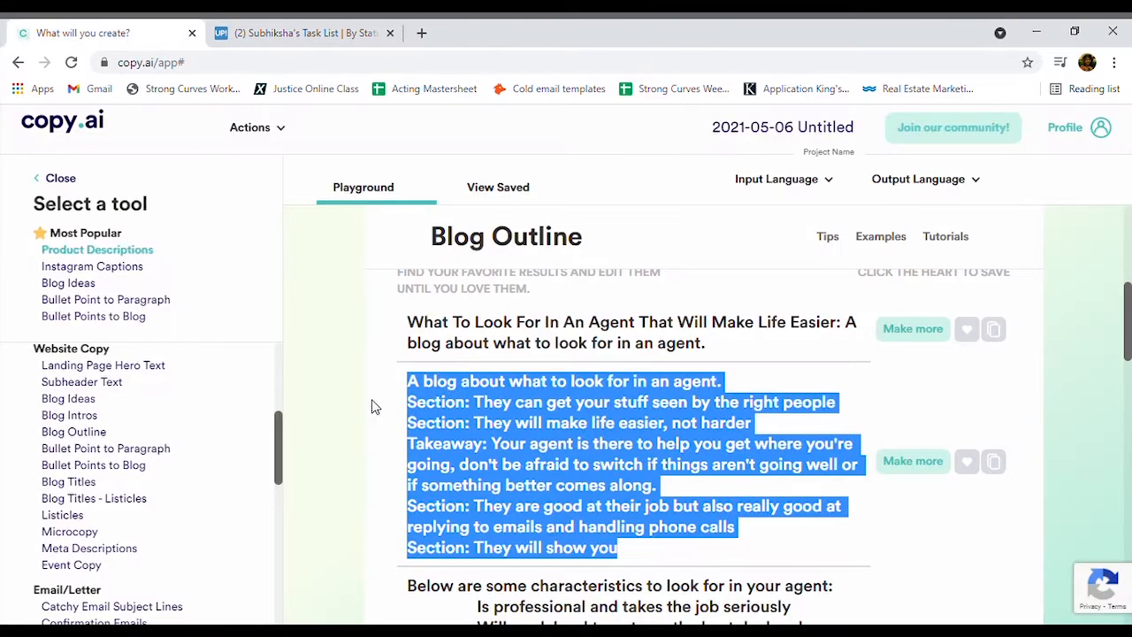
left_click(366, 425)
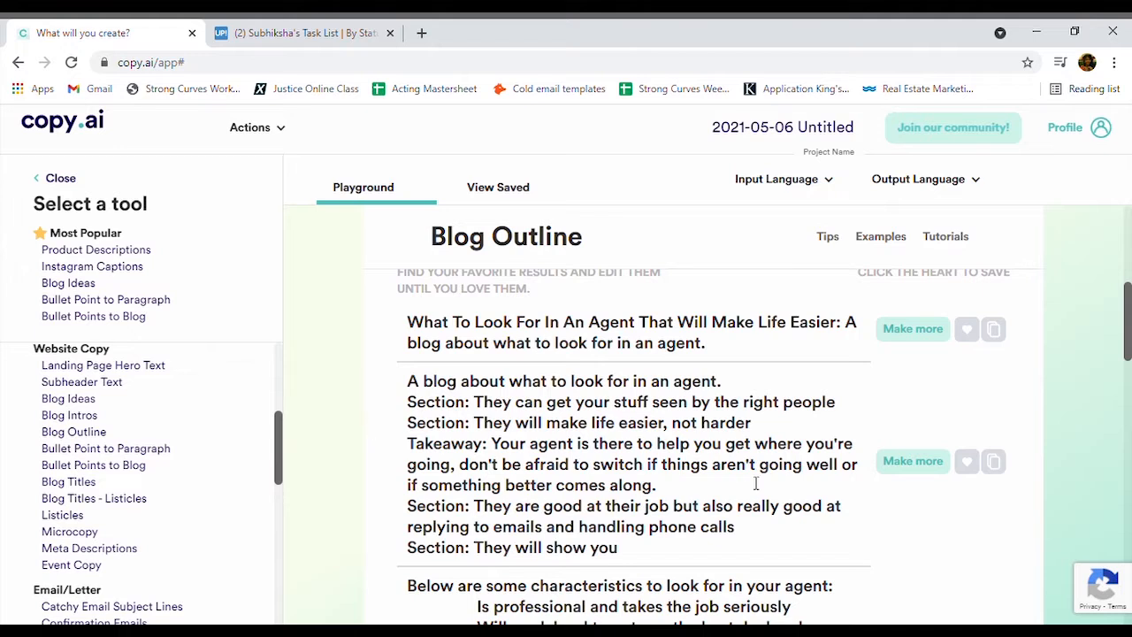
left_click(934, 470)
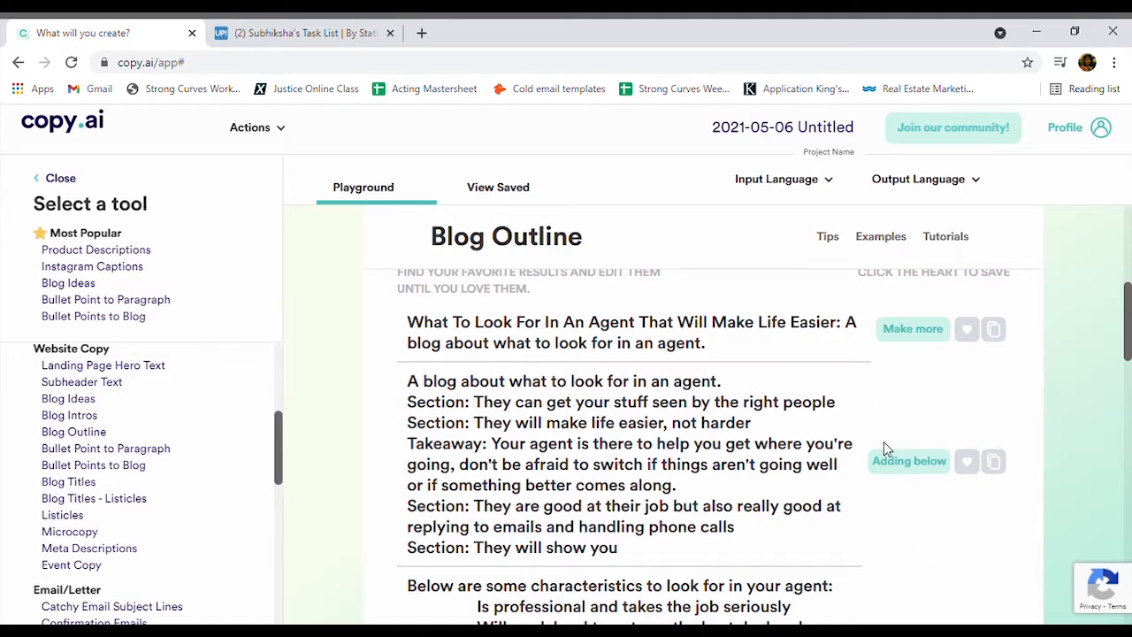
Step: Copy the outline beginning "Below are some characteristics to look for in your agent" and paste it below the first outline in the Notion task
scroll(798, 498, "down", 2)
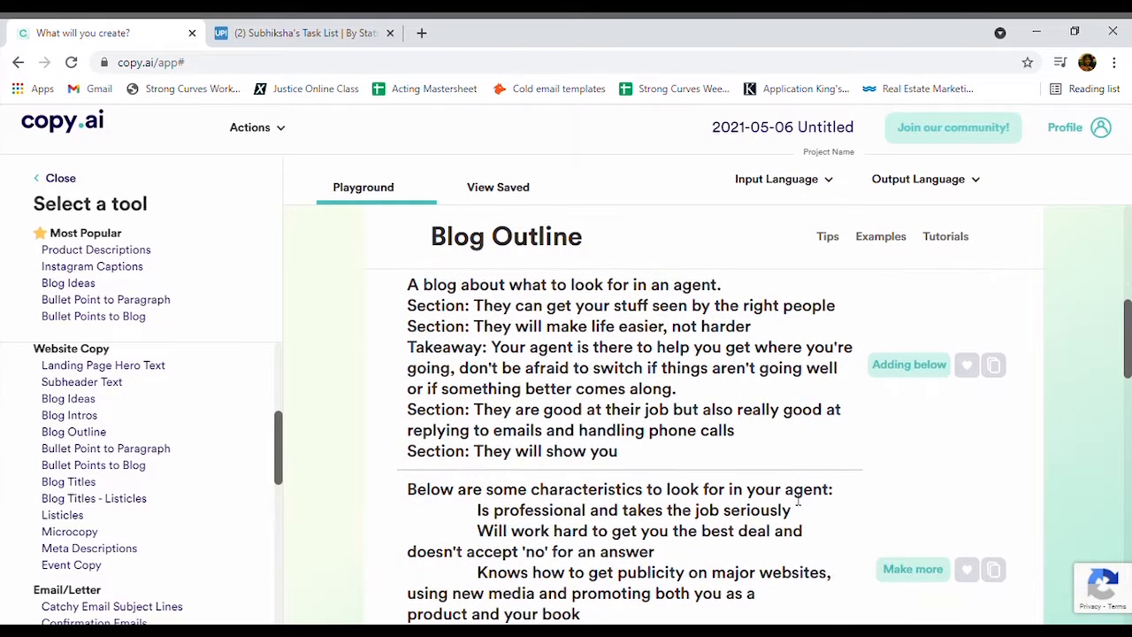
key("ctrl+minus")
scroll(701, 485, "down", 2)
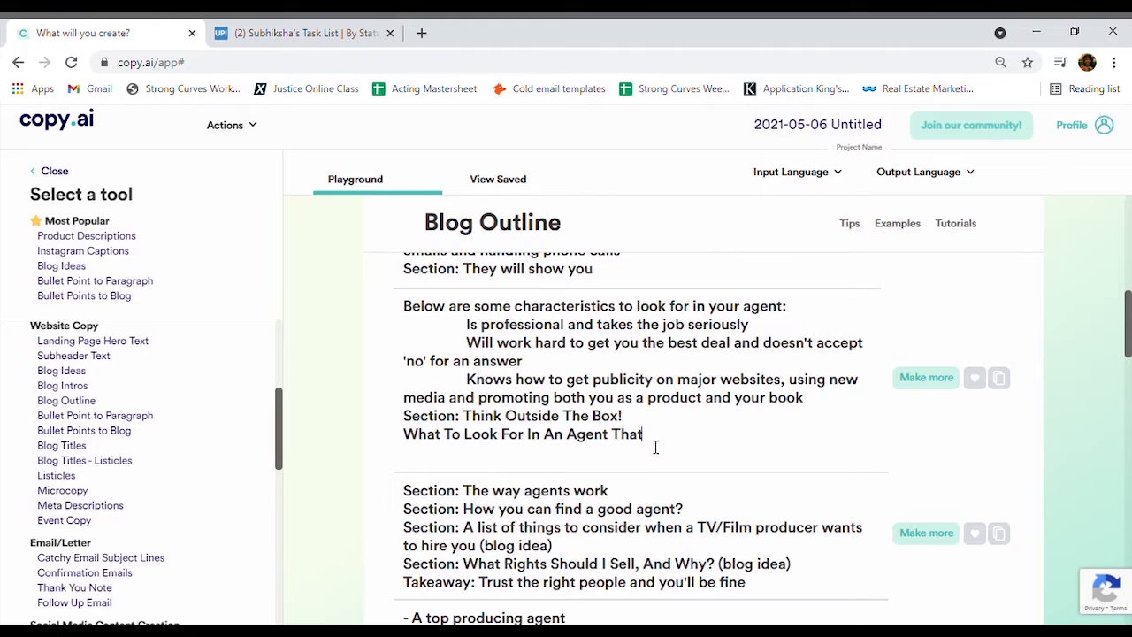
left_click_drag(656, 447, 413, 319)
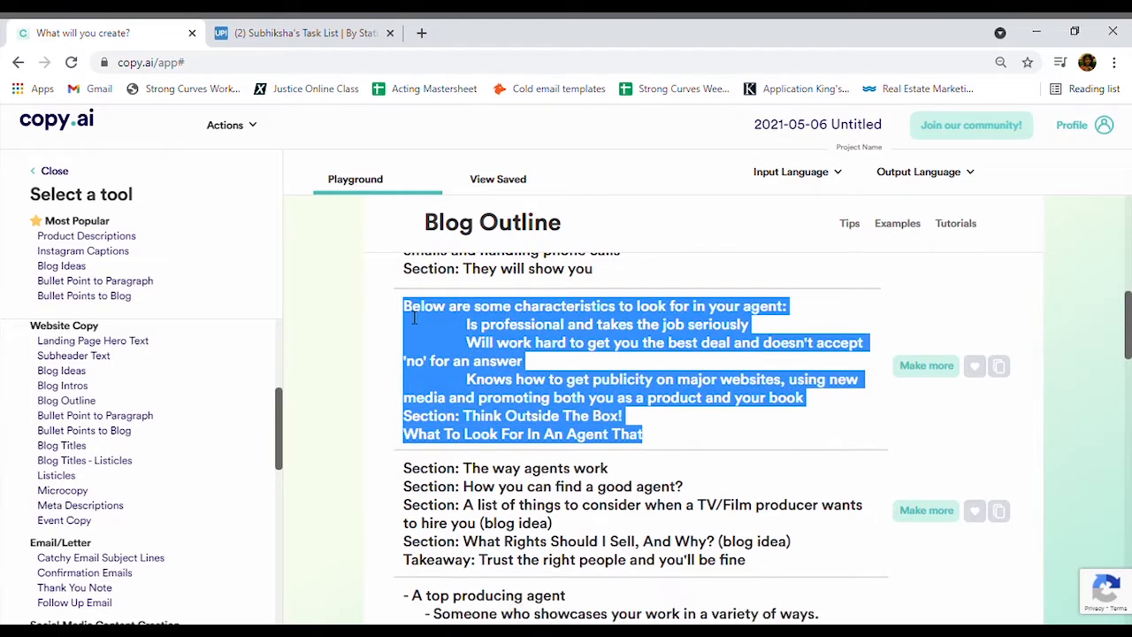
left_click(325, 35)
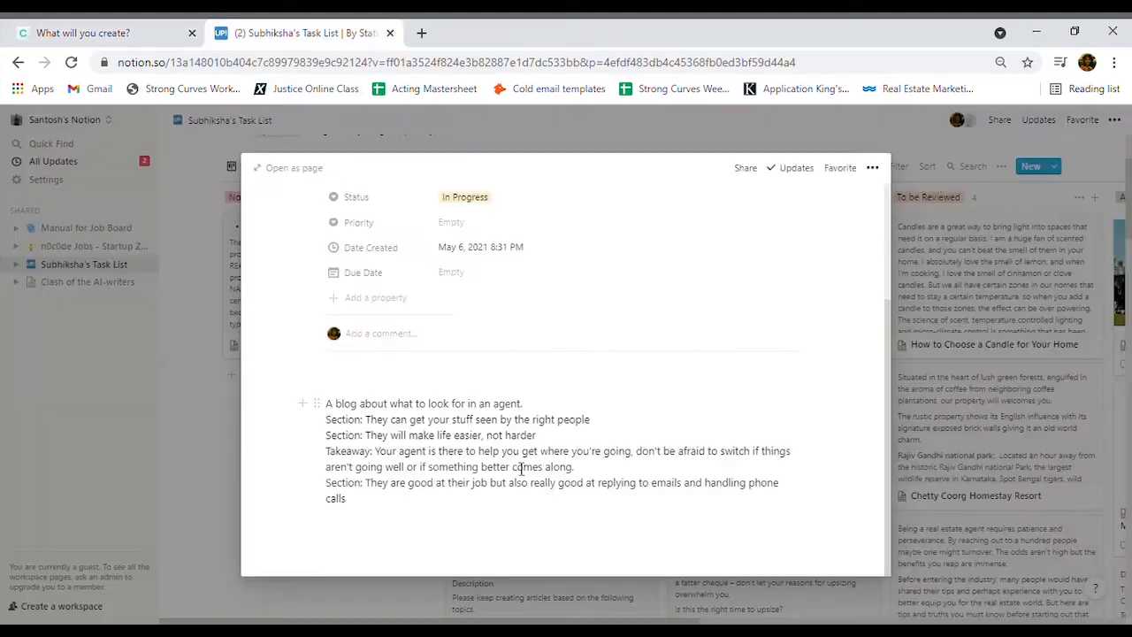
left_click(446, 511)
key("ctrl+v")
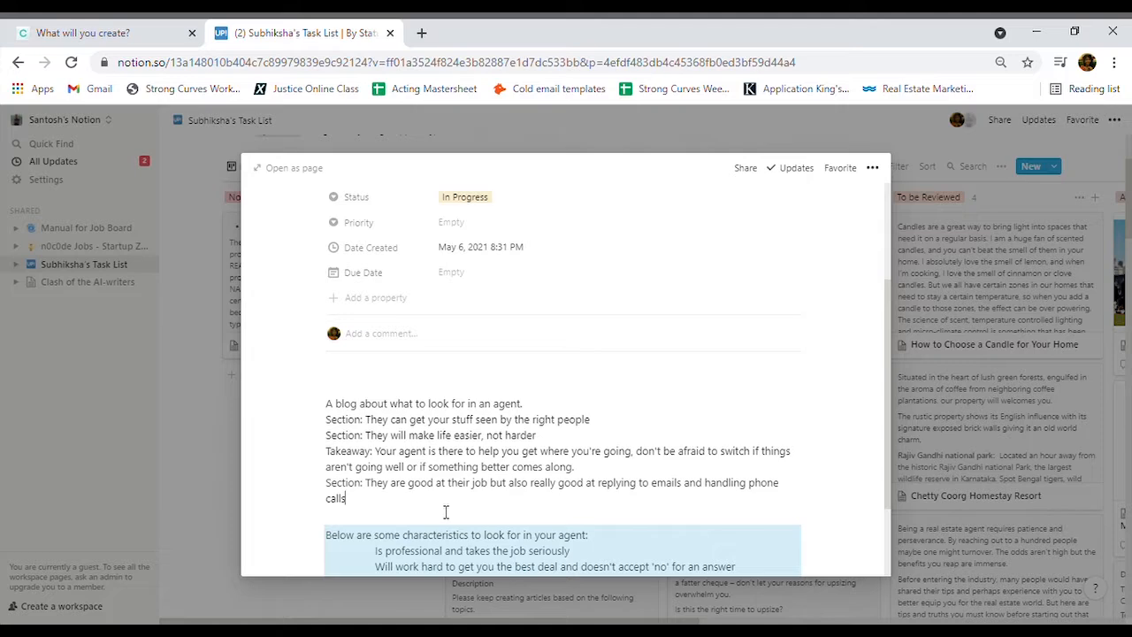
Step: From copy.ai, copy the three points under "A top producing agent" and paste them at the end of the Notion task
left_click(129, 32)
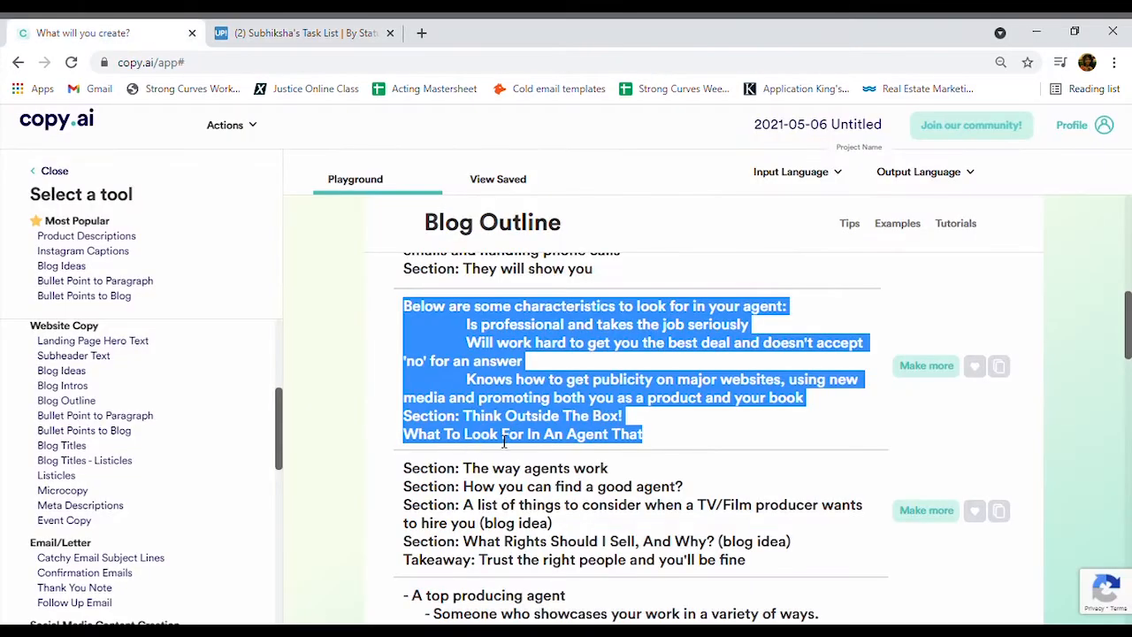
left_click(682, 444)
scroll(683, 446, "down", 3)
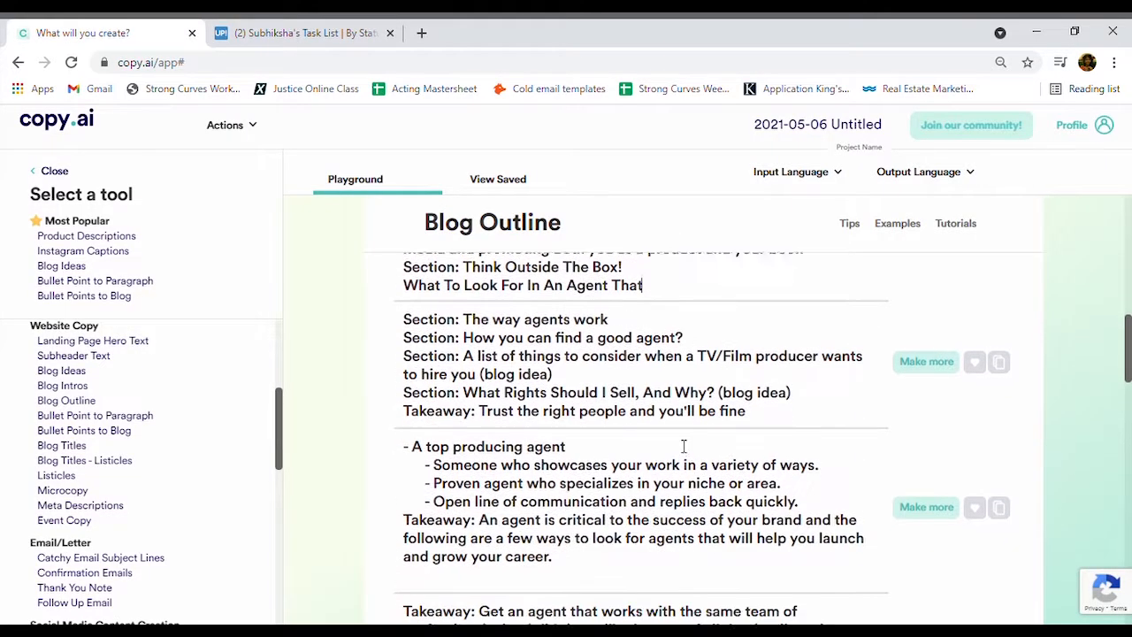
scroll(684, 447, "down", 2)
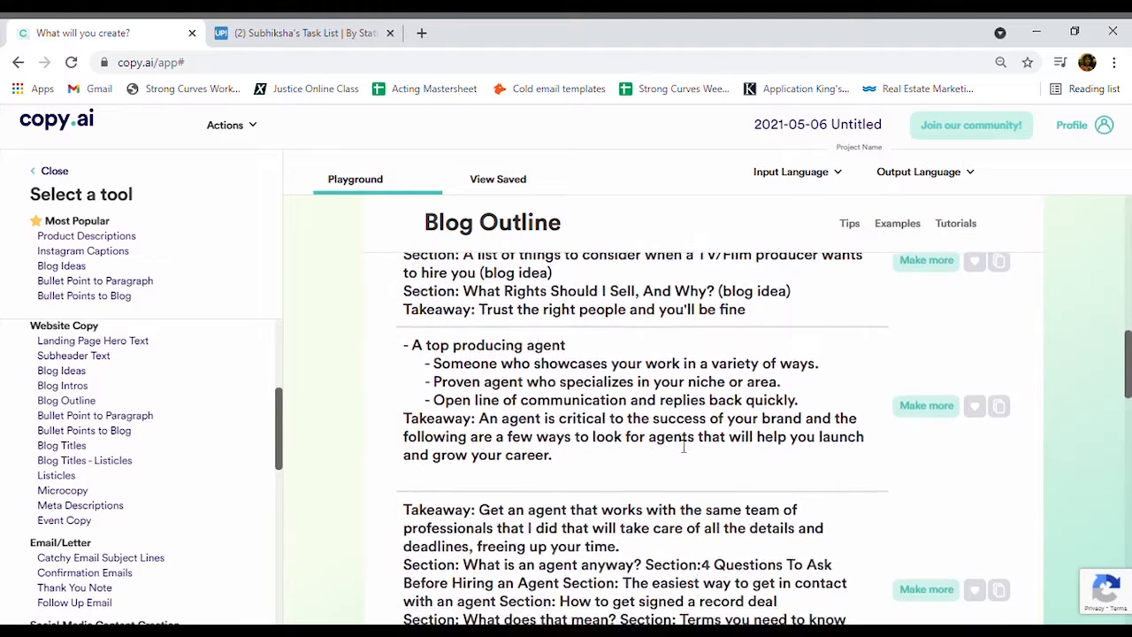
scroll(684, 447, "down", 1)
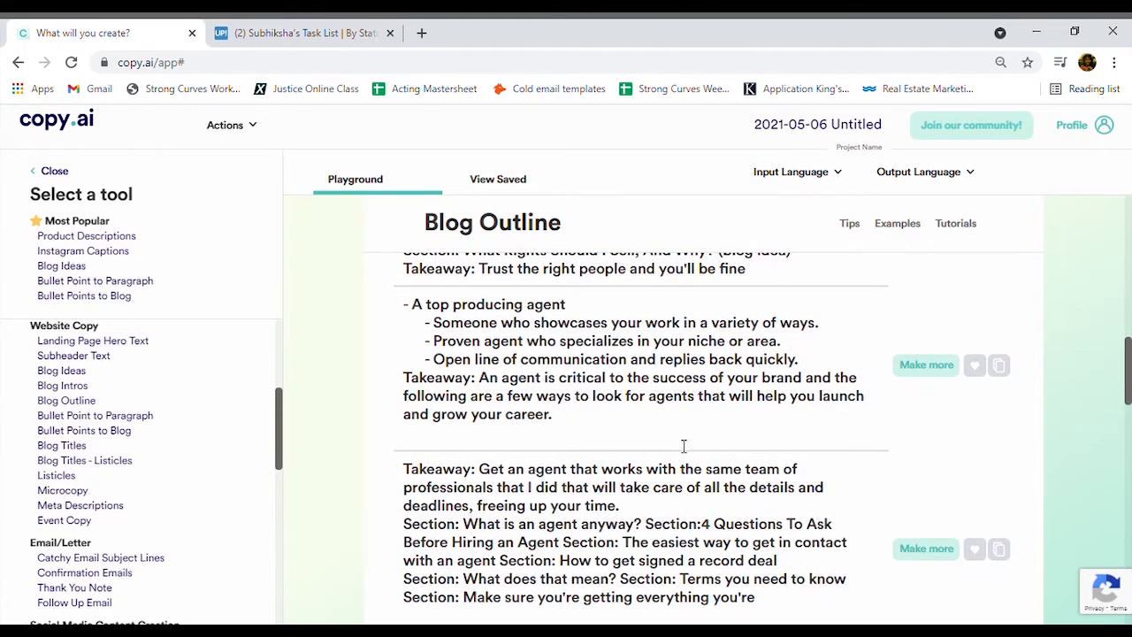
left_click_drag(802, 361, 433, 333)
key("ctrl+c")
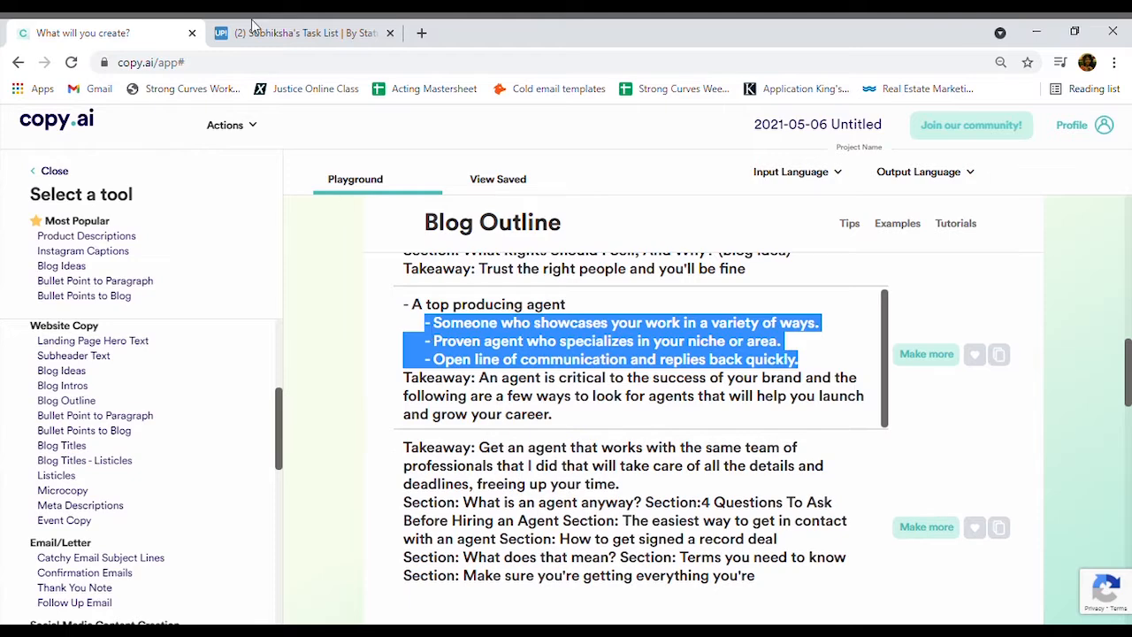
left_click(235, 33)
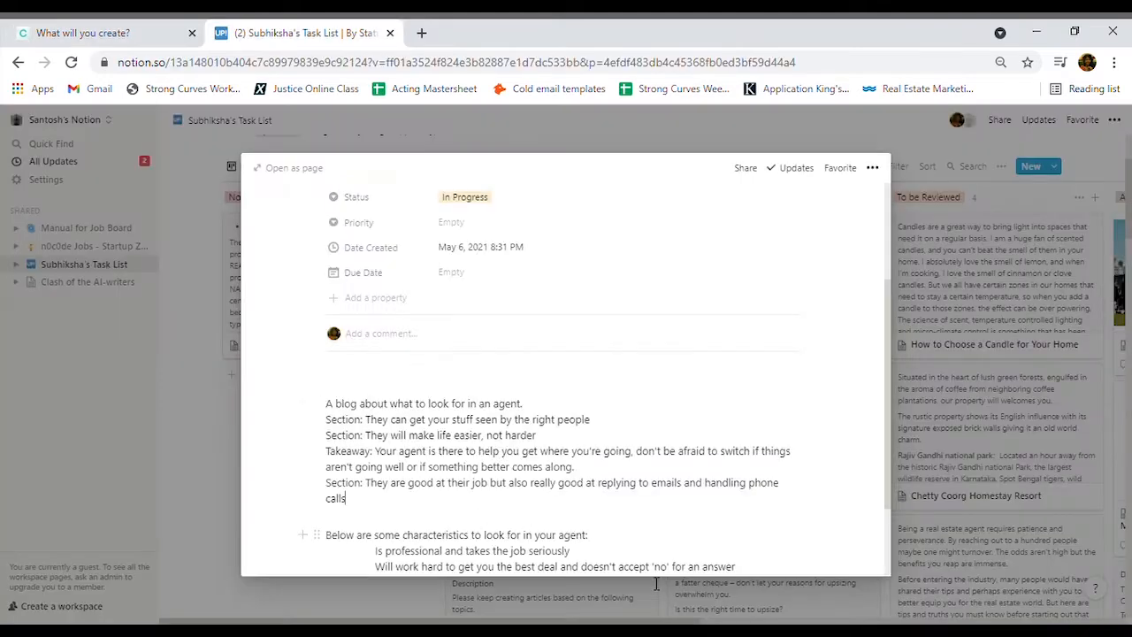
scroll(528, 520, "down", 2)
left_click(543, 532)
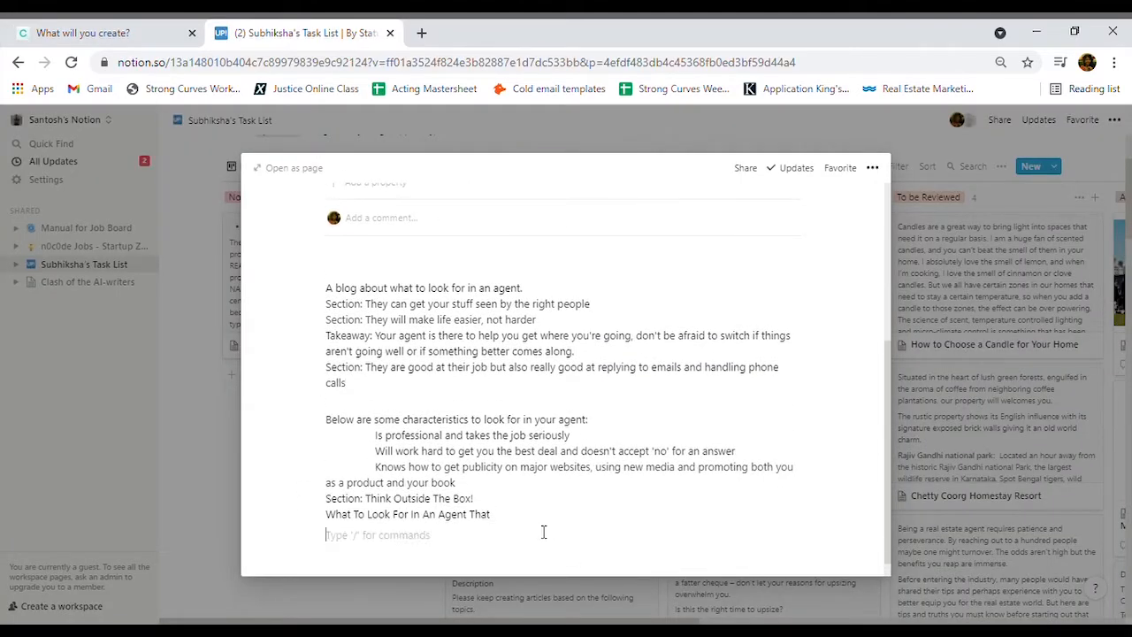
key("ctrl+v")
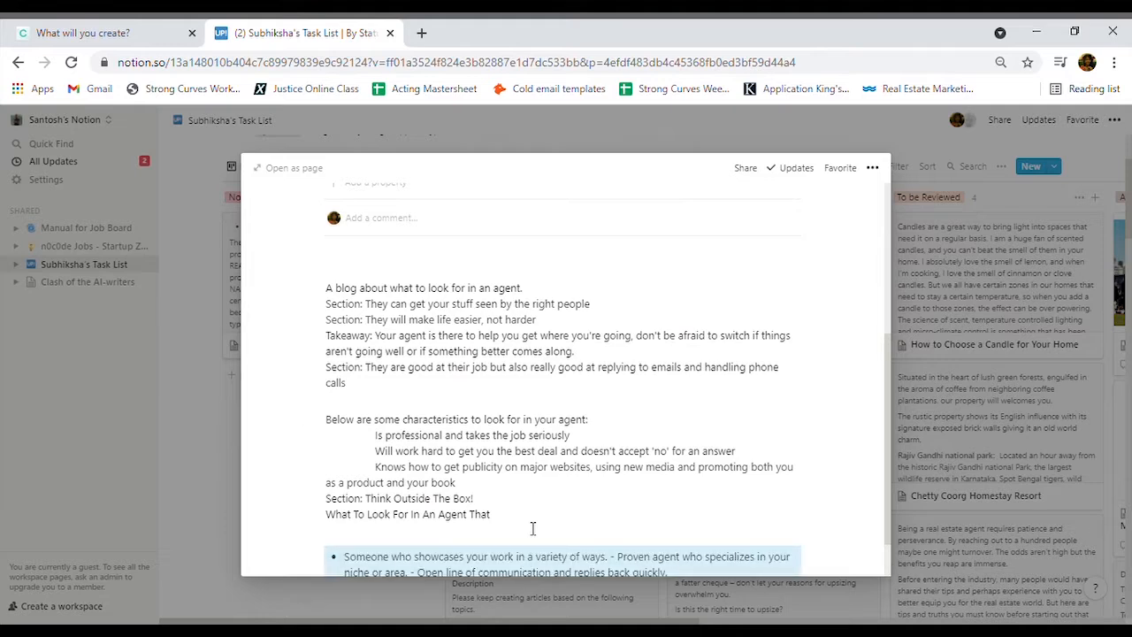
Step: From copy.ai, copy the paragraph beginning "The key to finding a good agent" and paste it below the bullet in the Notion task
left_click(123, 33)
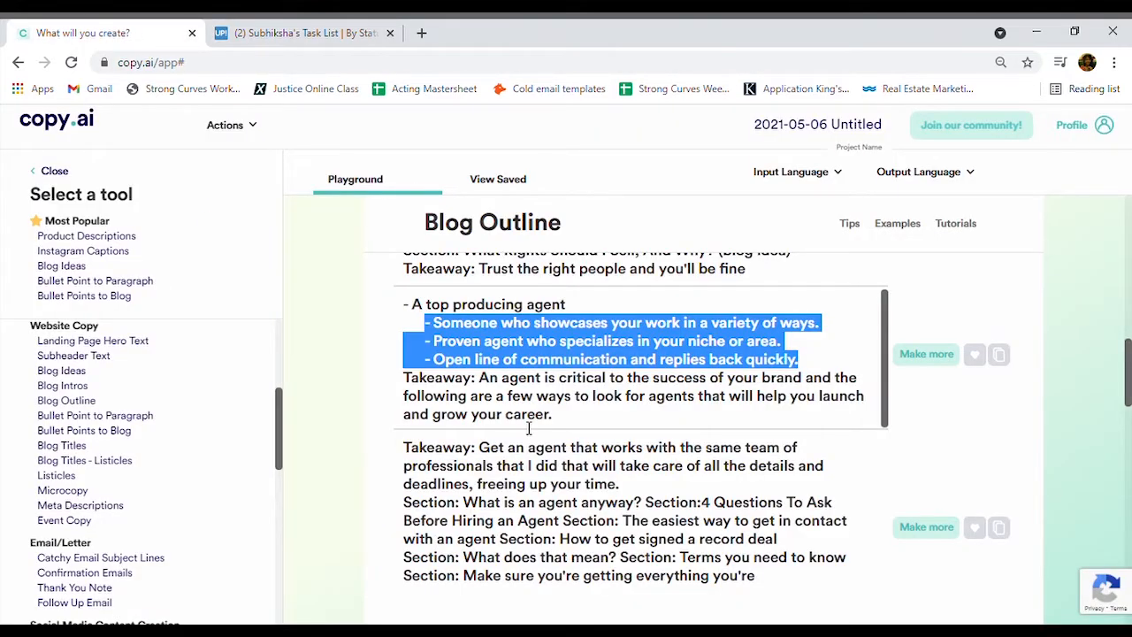
scroll(584, 510, "down", 6)
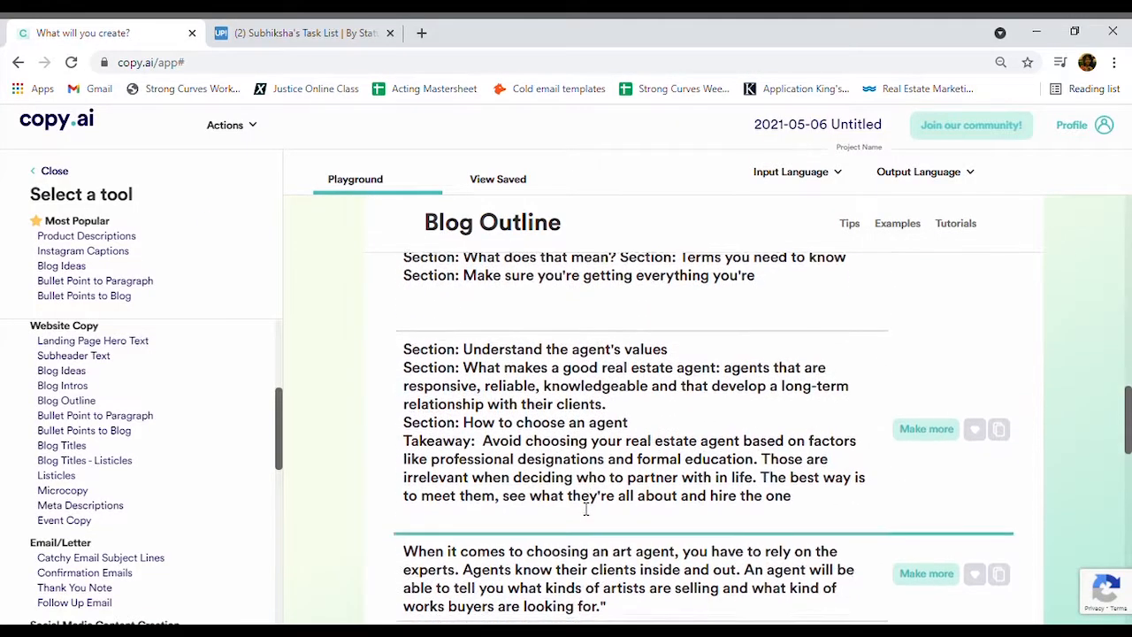
scroll(585, 511, "down", 3)
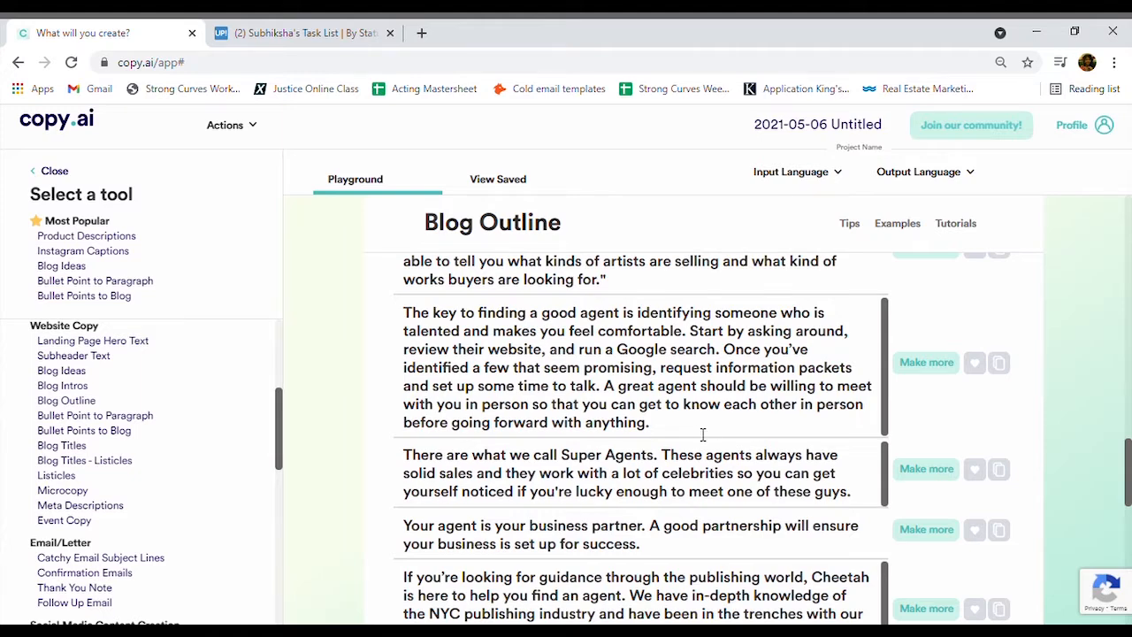
left_click_drag(652, 423, 413, 321)
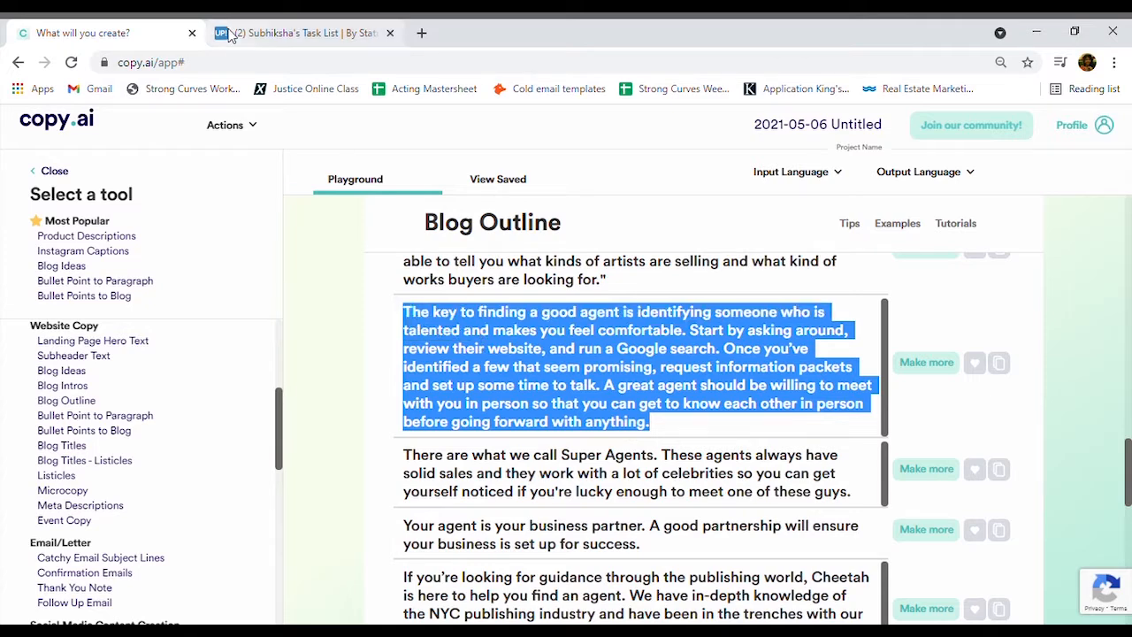
left_click(232, 34)
scroll(529, 535, "down", 1)
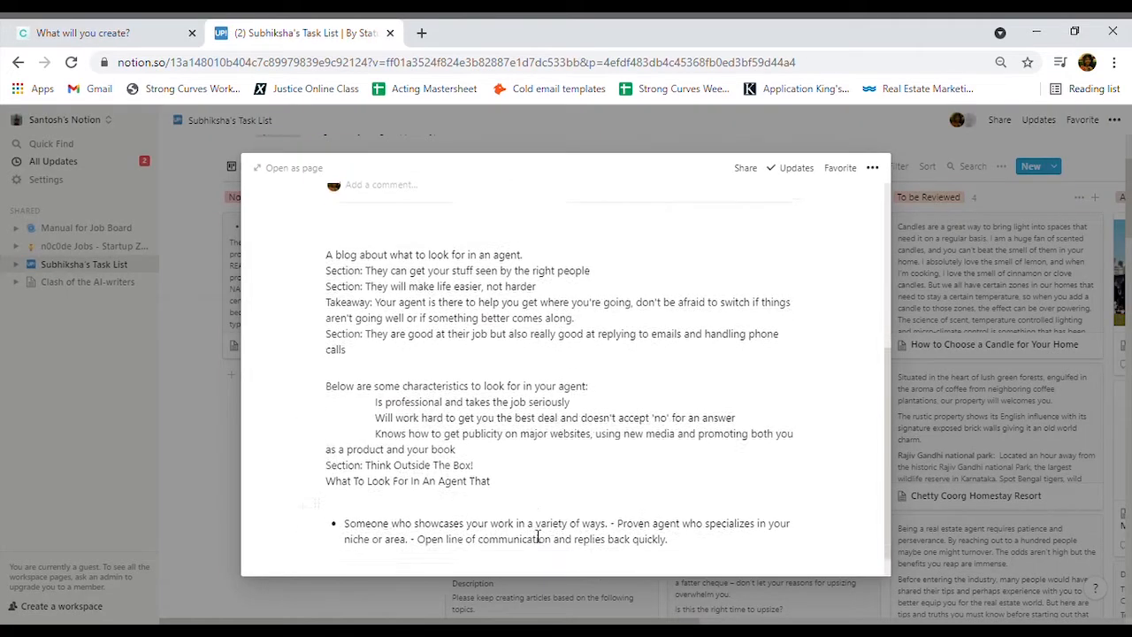
left_click(696, 534)
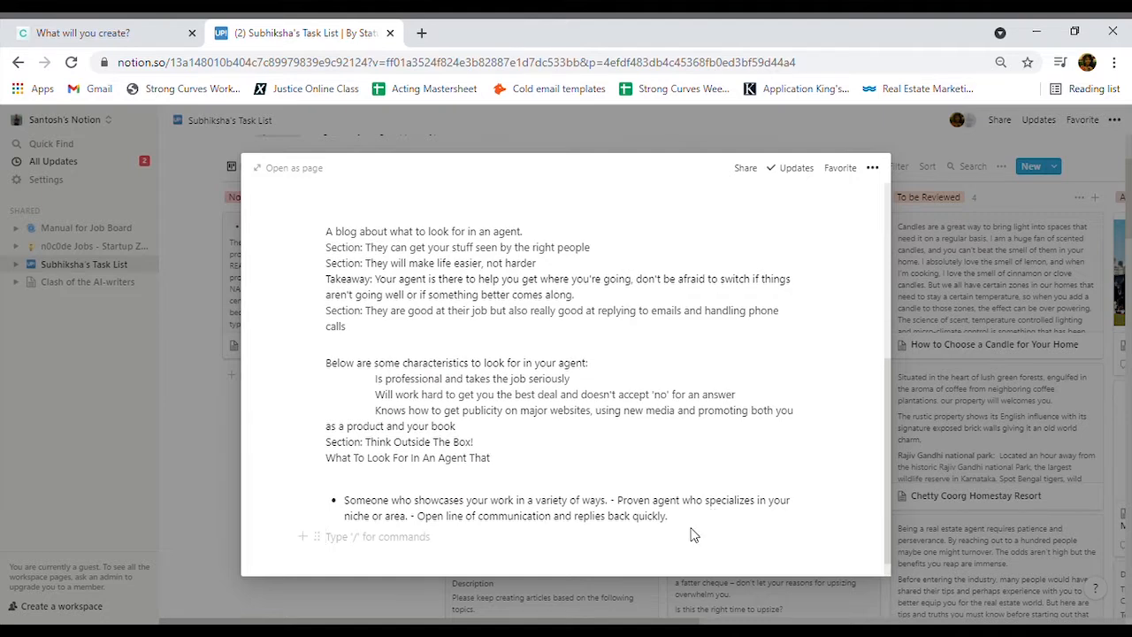
key("ctrl+v")
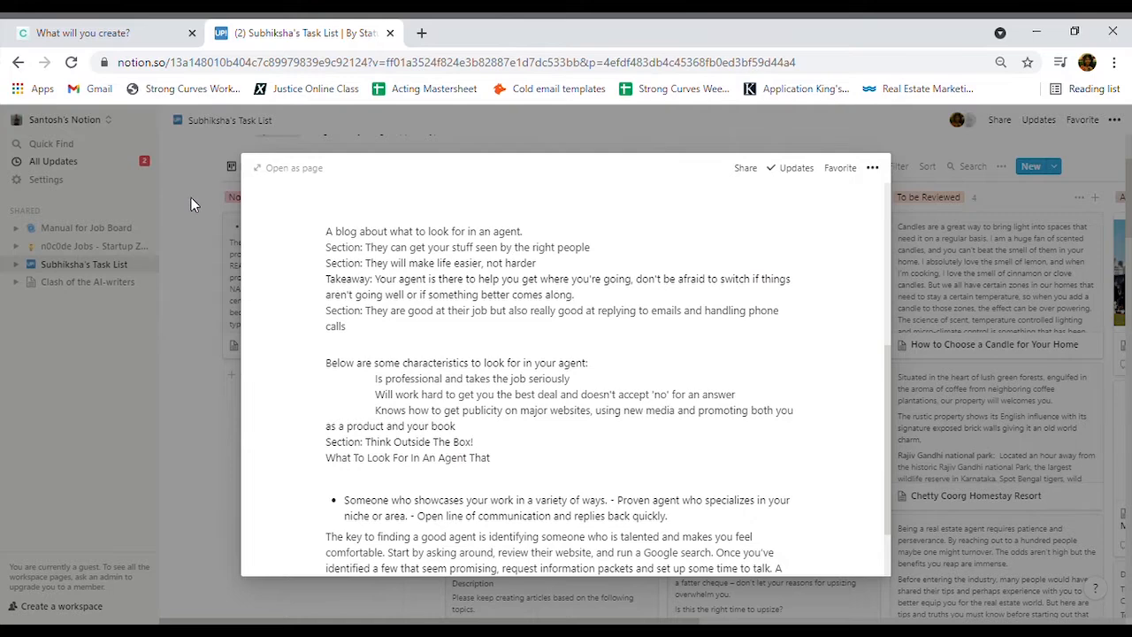
key("Escape")
left_click(108, 33)
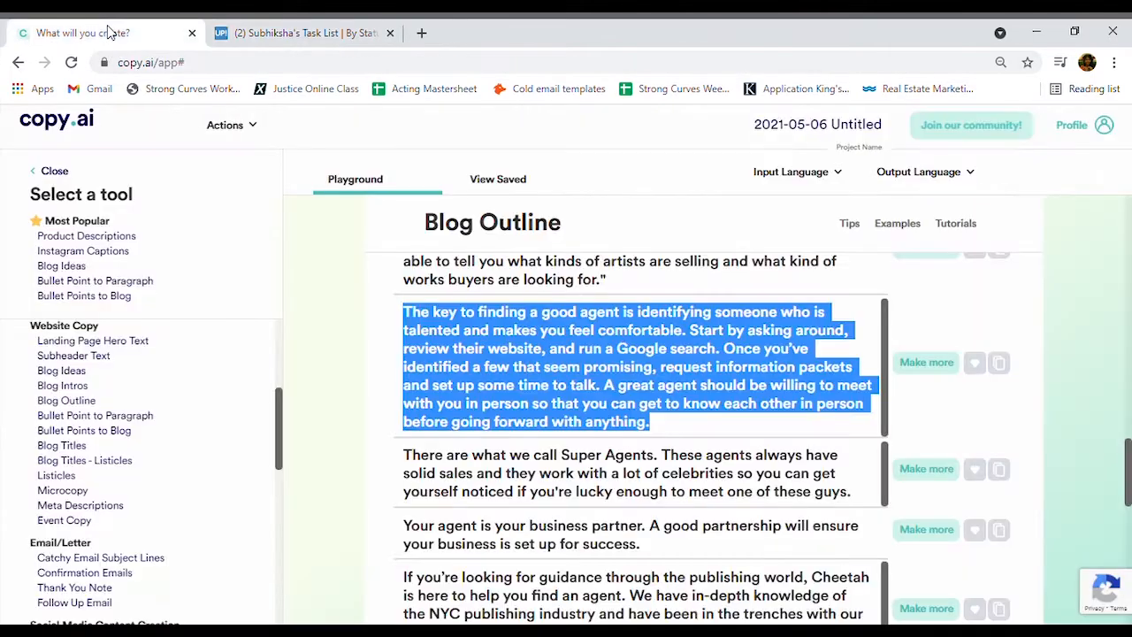
left_click(349, 365)
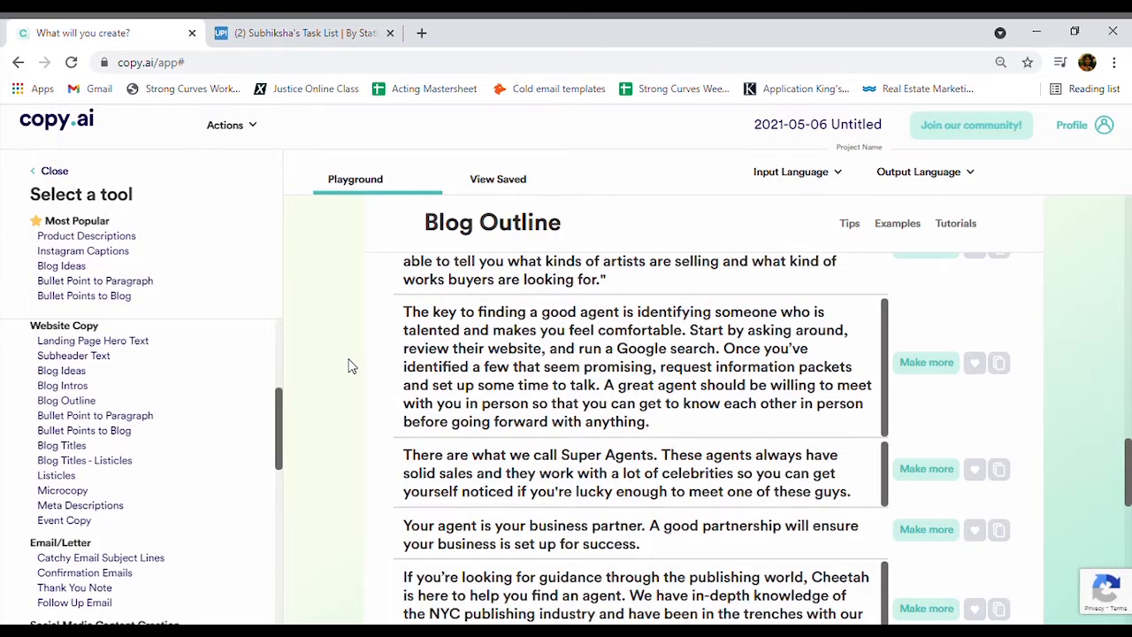
Step: Switch to Notion, reopen the "What To Look For In An Agent" task and open it as a full page to review the assembled text
left_click(298, 26)
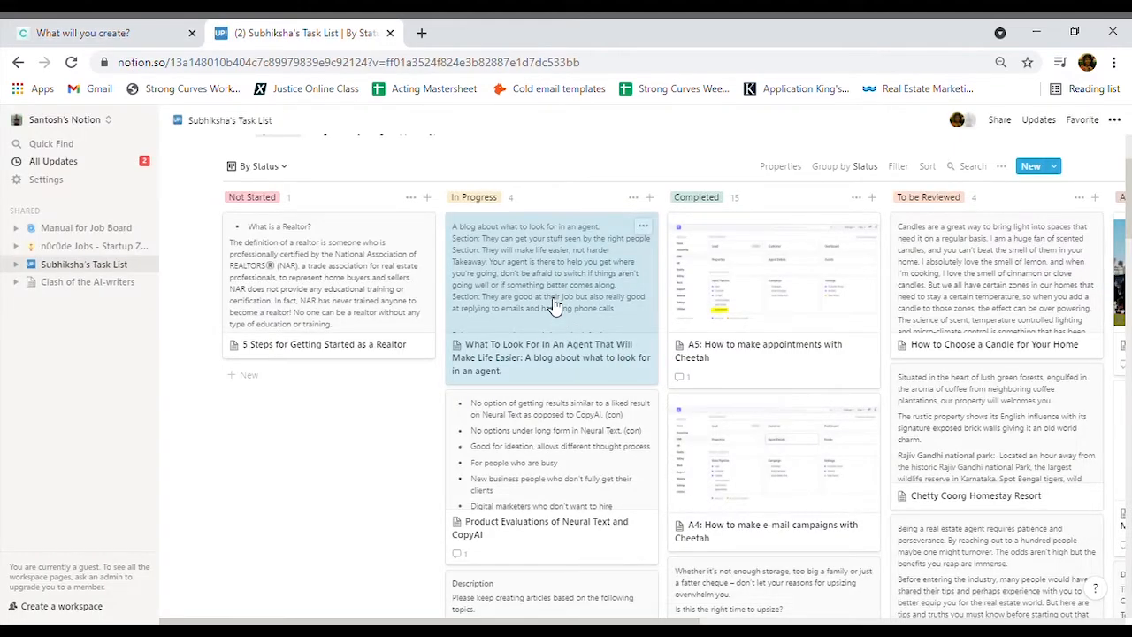
left_click(552, 305)
scroll(584, 448, "down", 2)
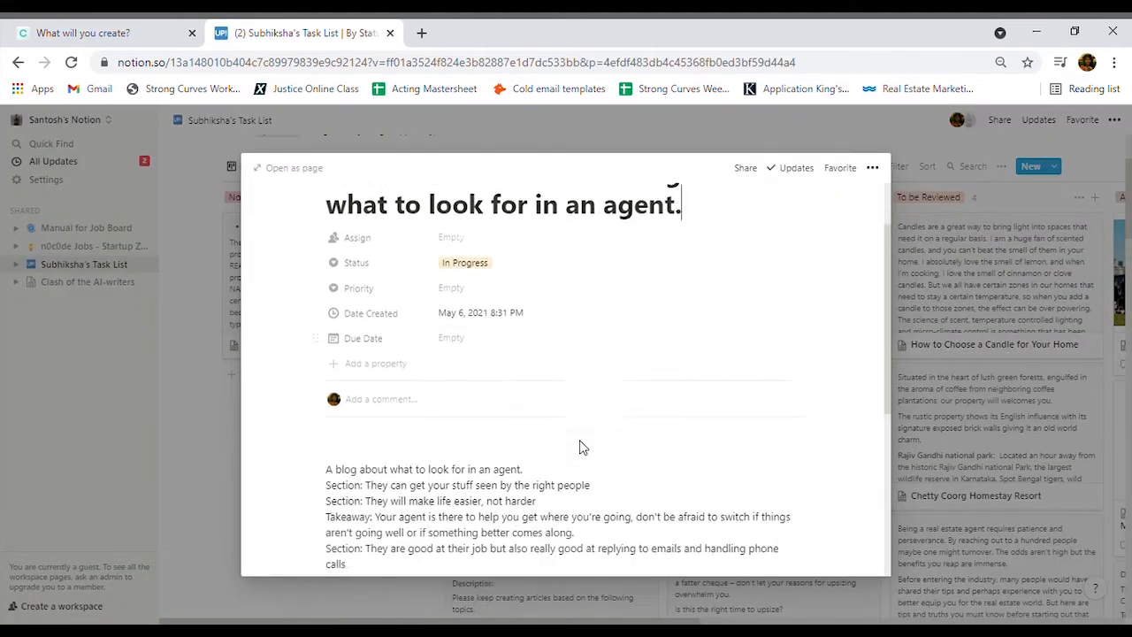
scroll(579, 448, "down", 3)
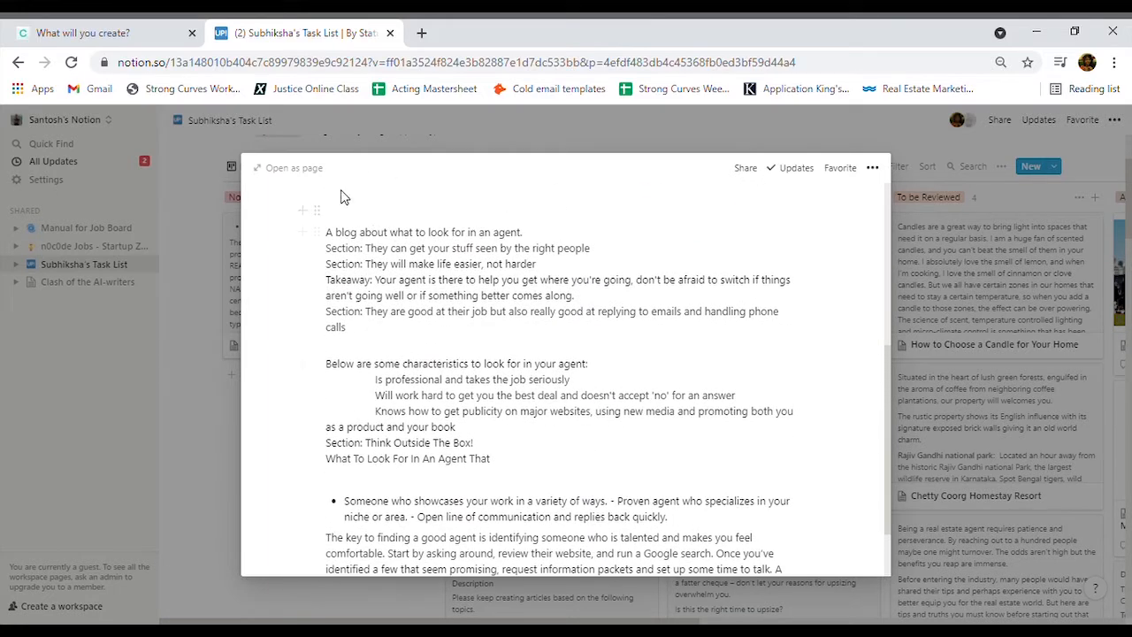
left_click(301, 170)
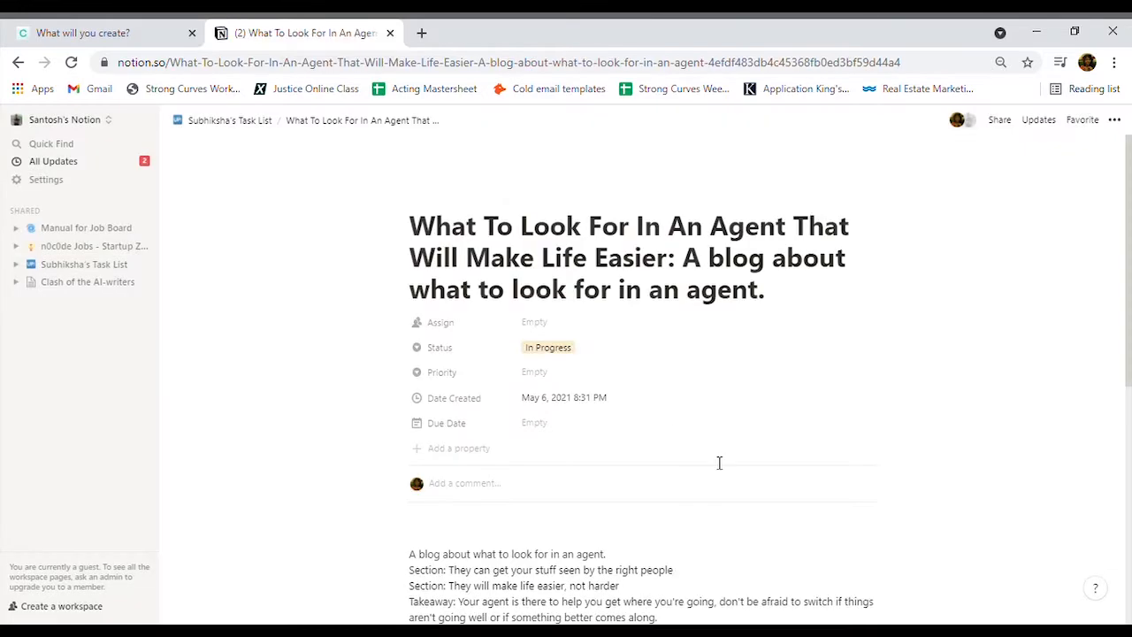
scroll(720, 451, "down", 4)
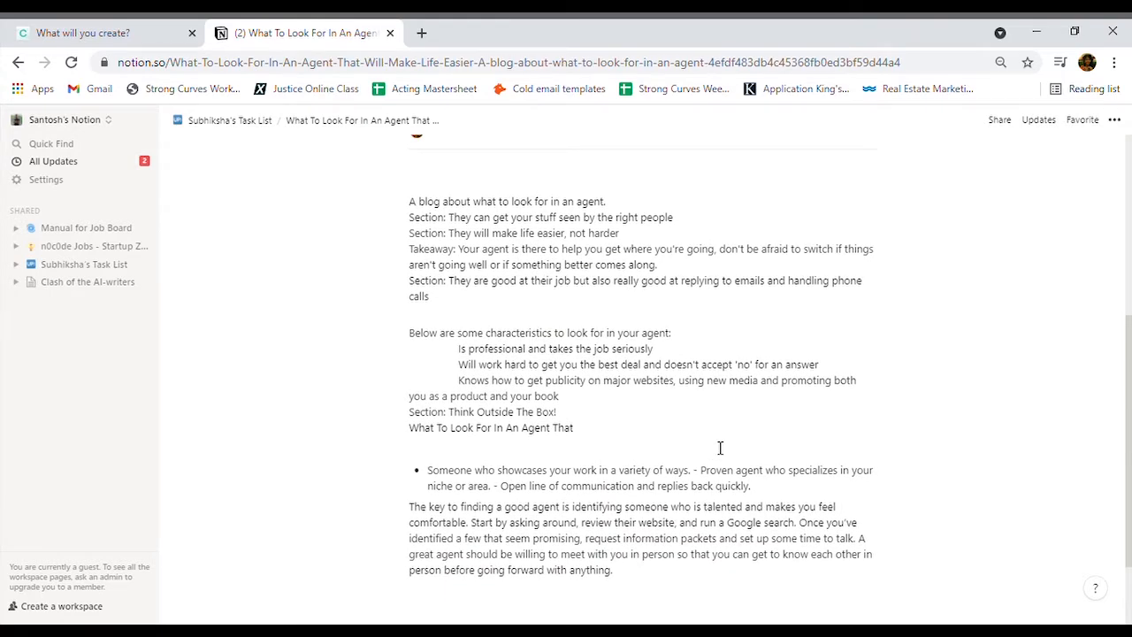
Step: Switch to copy.ai and generate blog intros for Cheetah with the existing description about what to look for in an agent
left_click(146, 32)
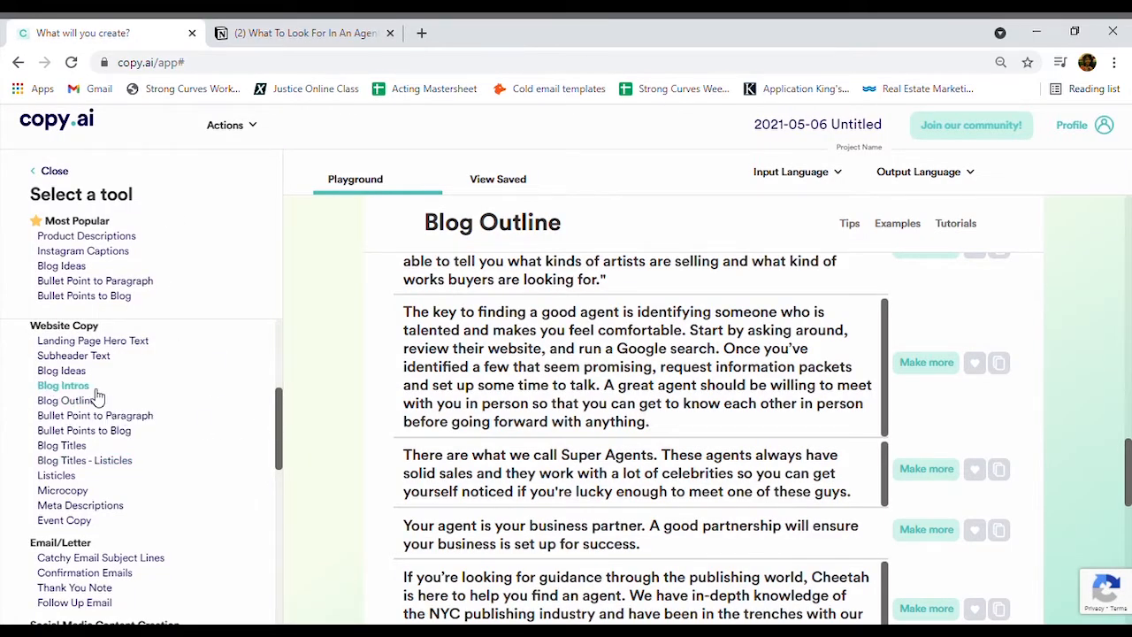
left_click(63, 386)
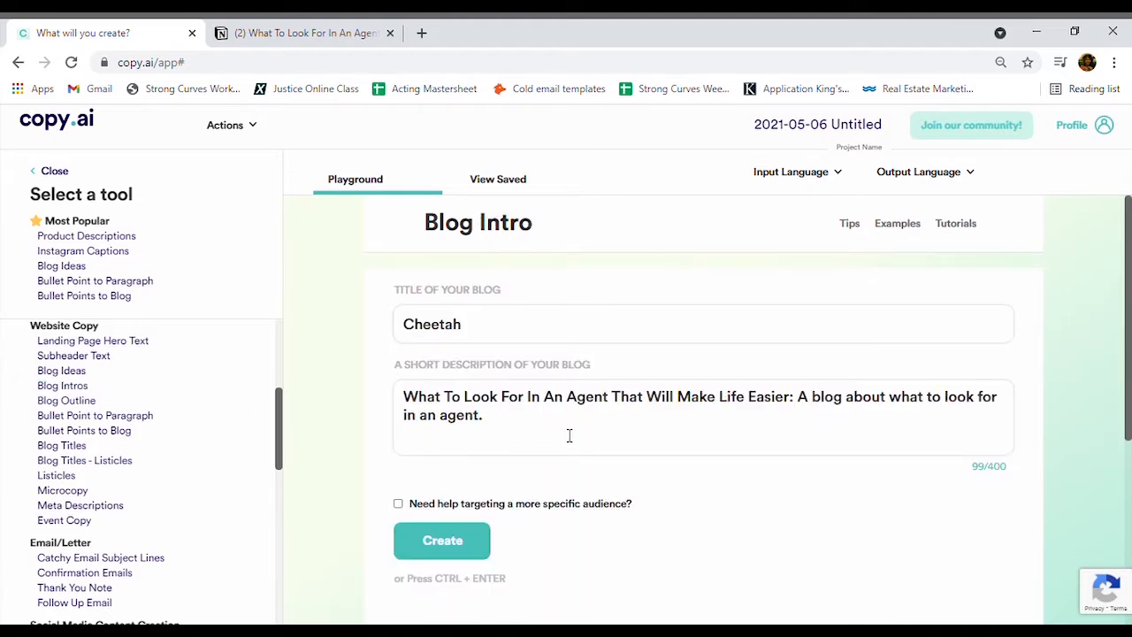
scroll(567, 433, "down", 2)
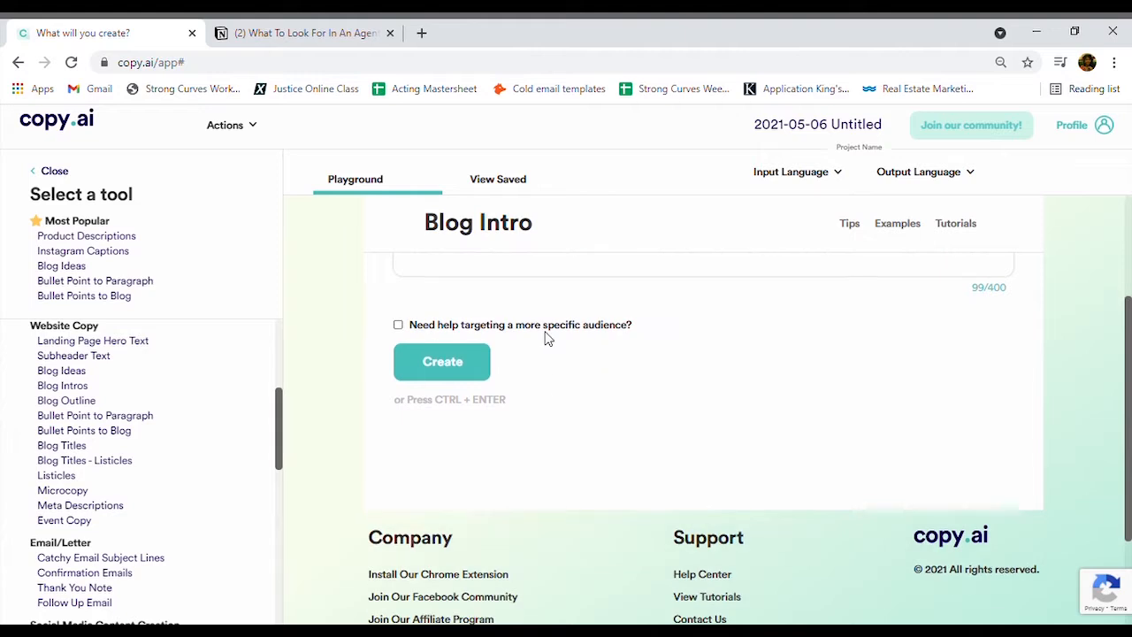
scroll(551, 336, "up", 2)
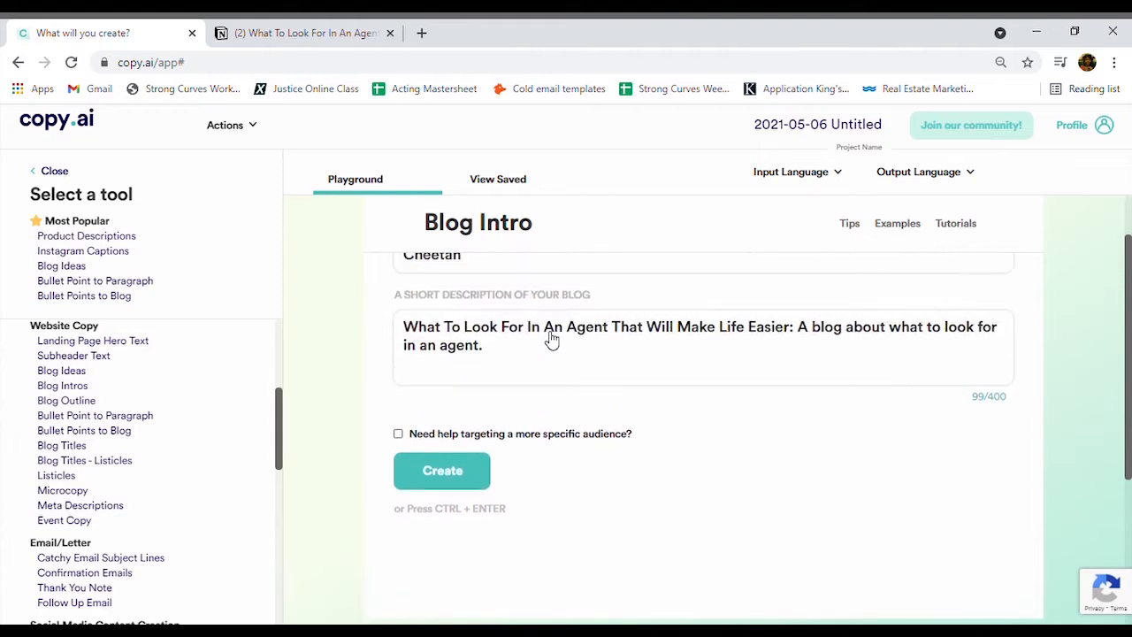
left_click(443, 469)
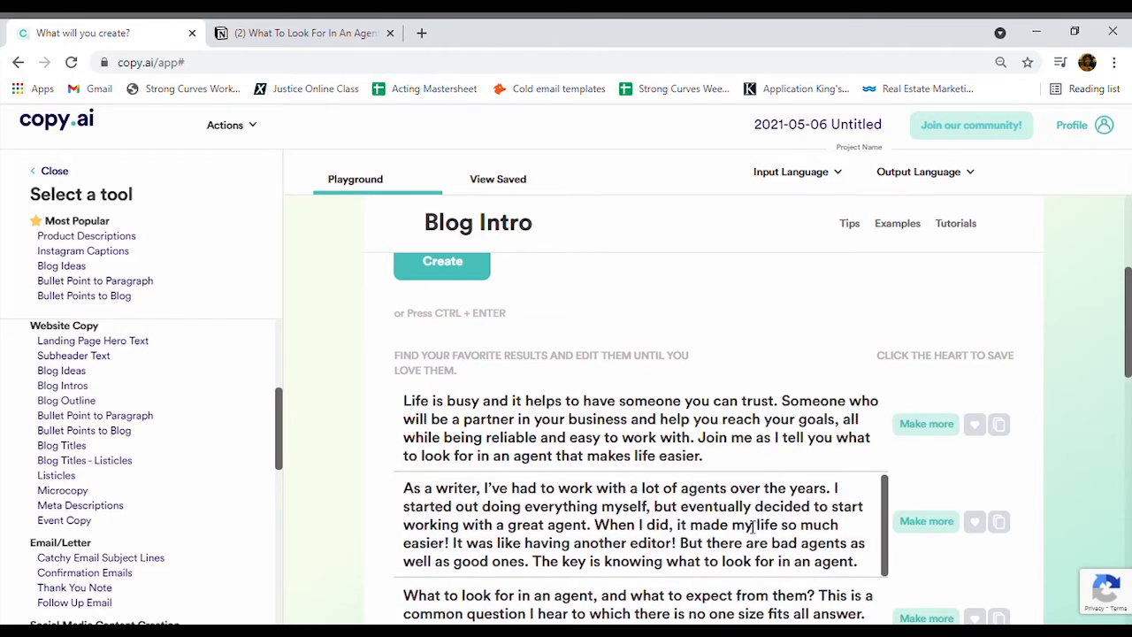
Step: Copy the generated intro beginning "Looking for a commercial real estate agent or broker" and paste it above the first outline in the Notion task
scroll(752, 524, "down", 2)
scroll(753, 524, "down", 1)
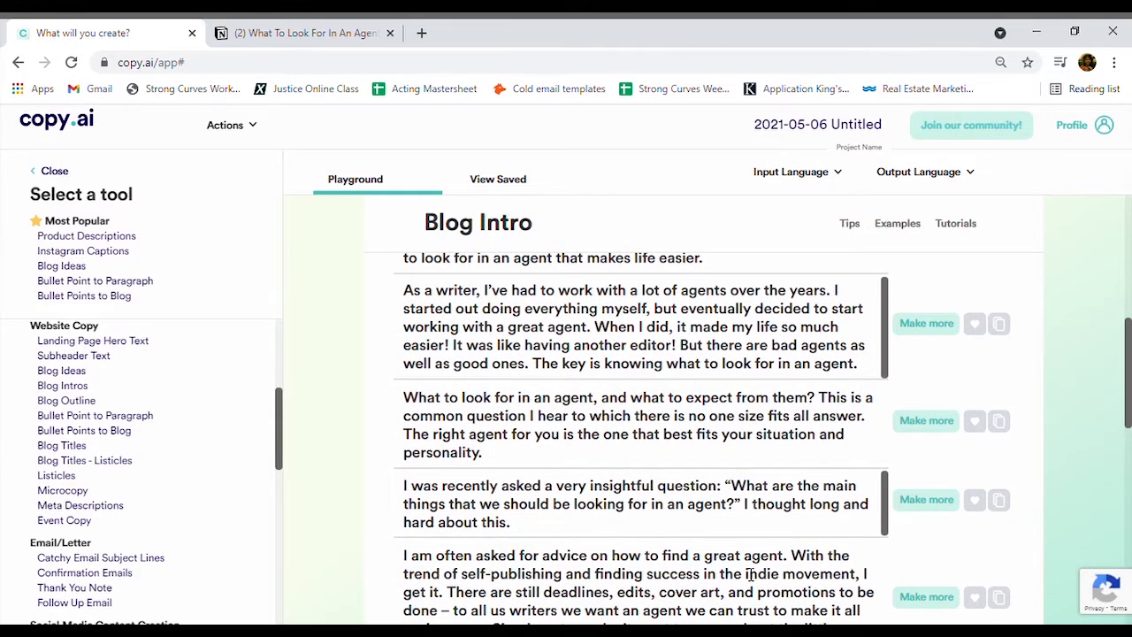
key("ctrl+plus")
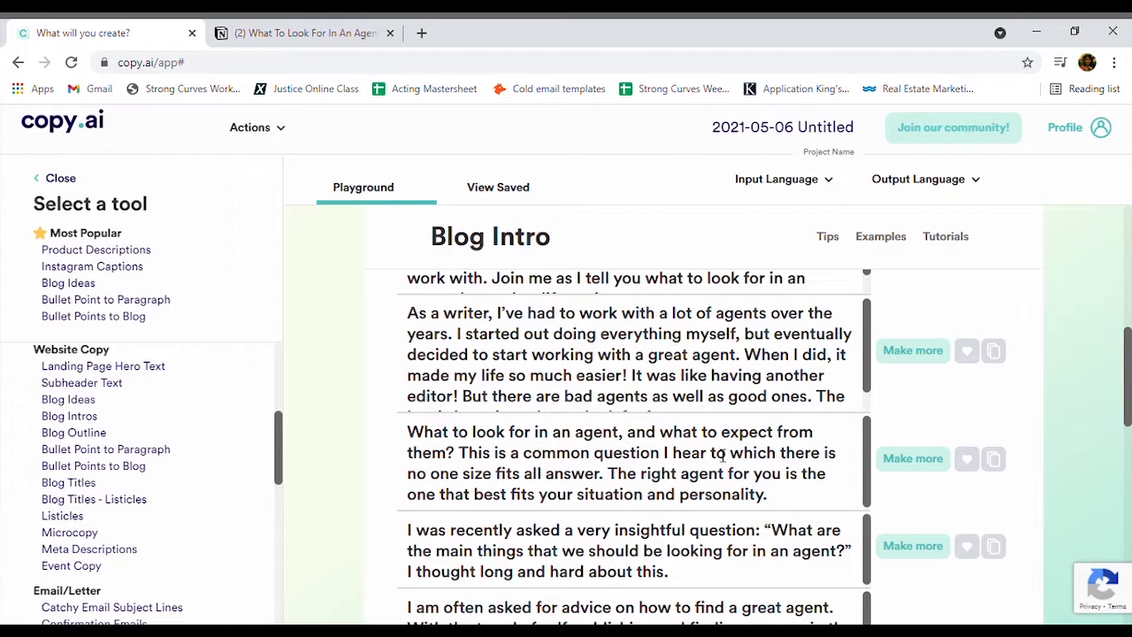
scroll(724, 455, "up", 2)
scroll(724, 456, "down", 5)
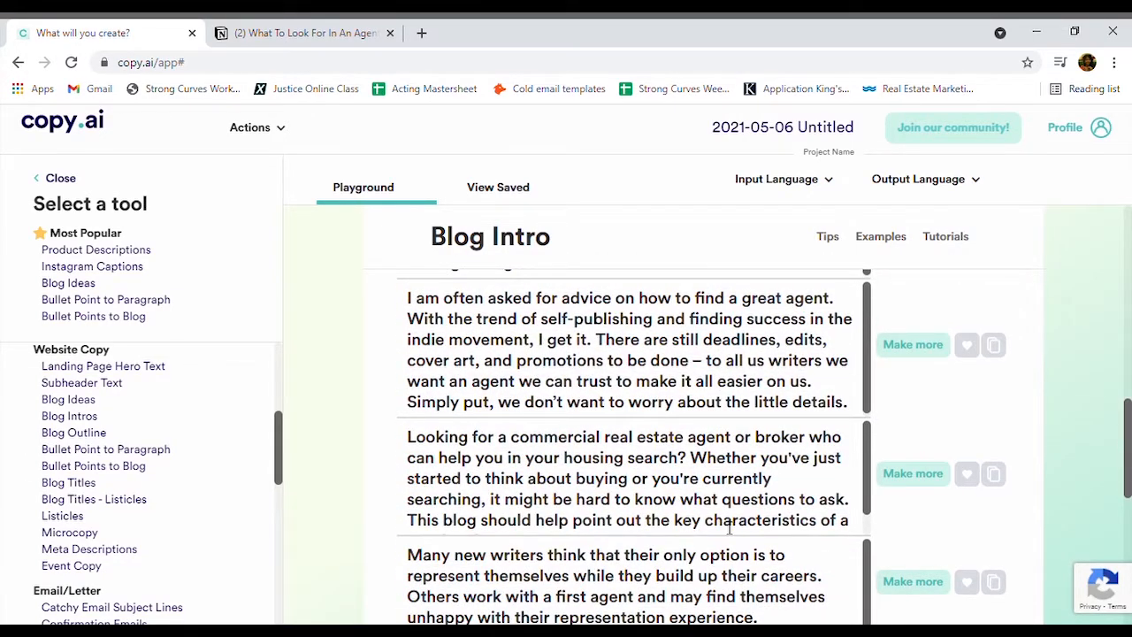
key("ctrl+minus")
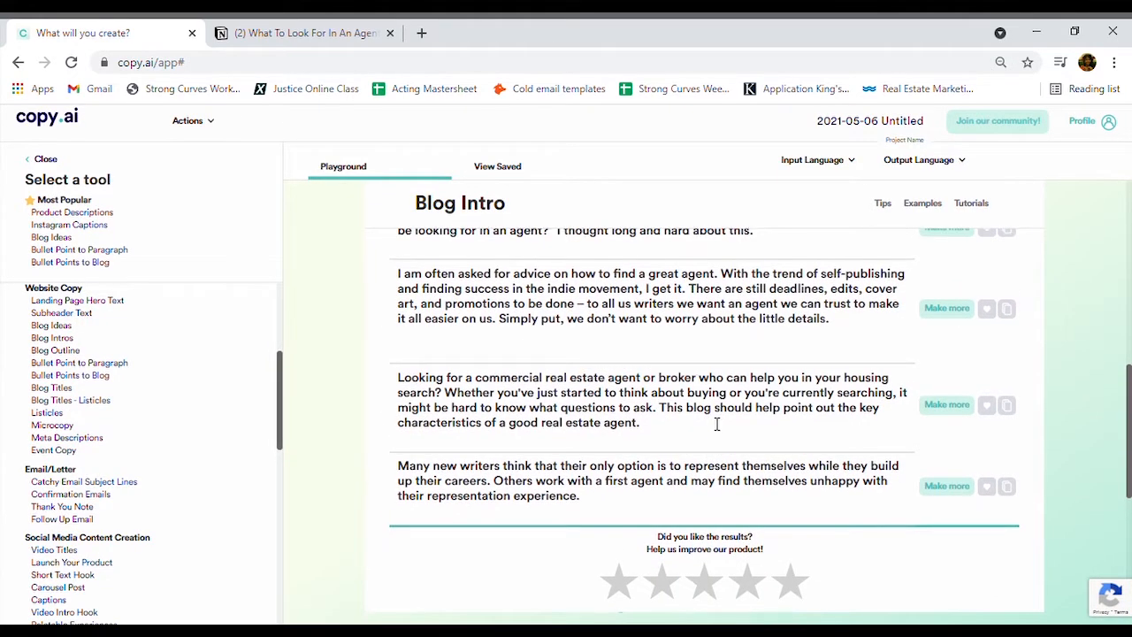
scroll(717, 424, "up", 1)
scroll(716, 423, "up", 1)
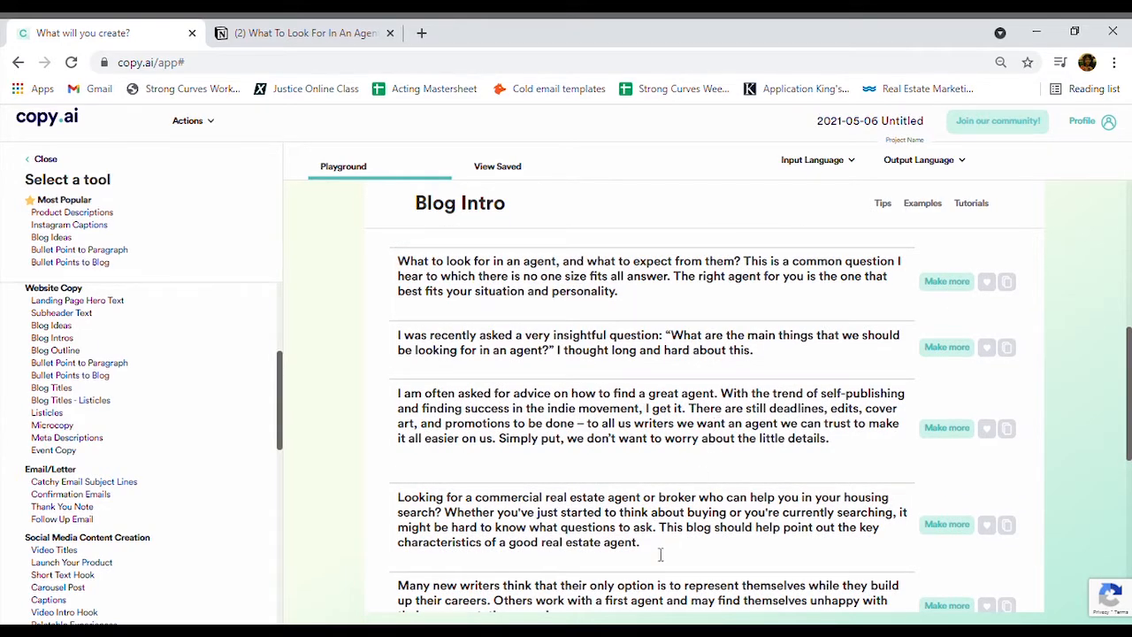
left_click_drag(656, 553, 405, 501)
key("ctrl+c")
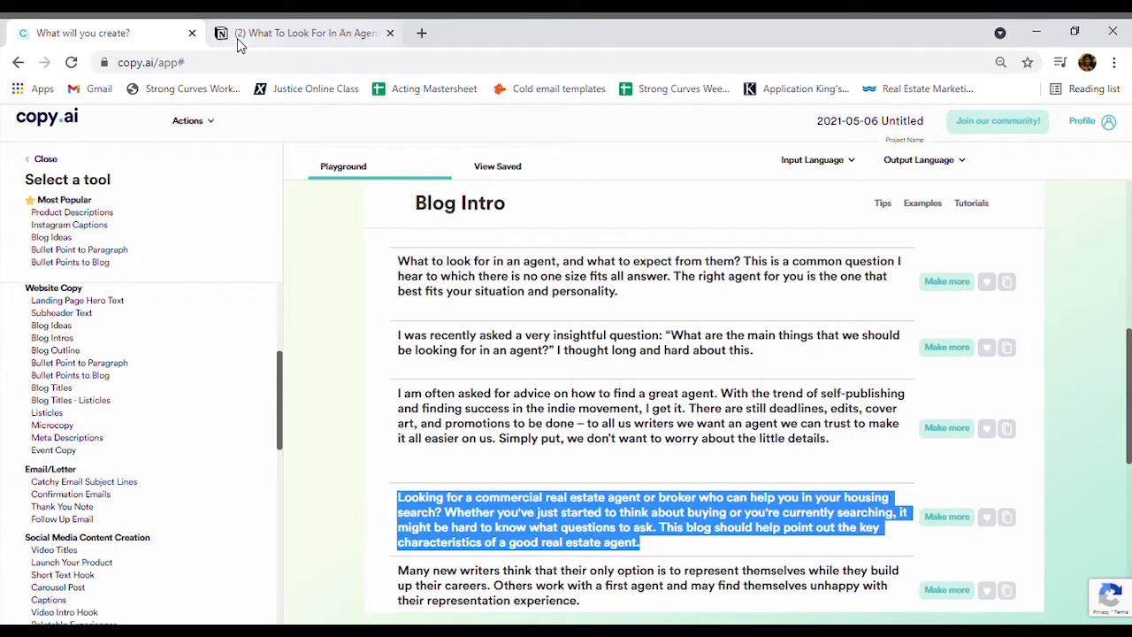
left_click(266, 33)
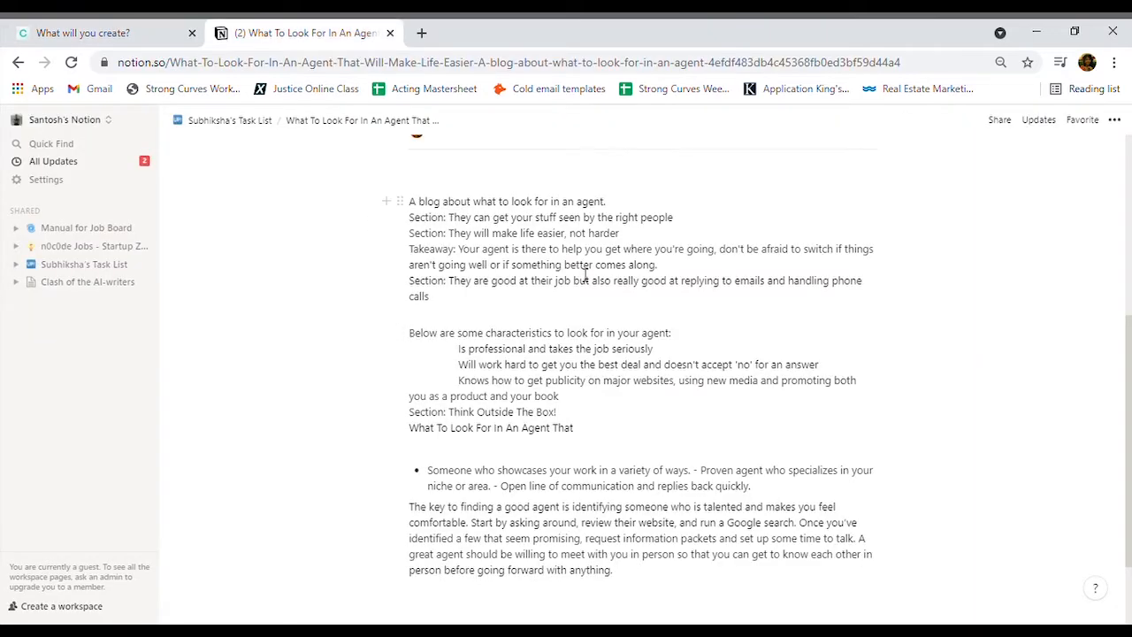
scroll(477, 210, "up", 1)
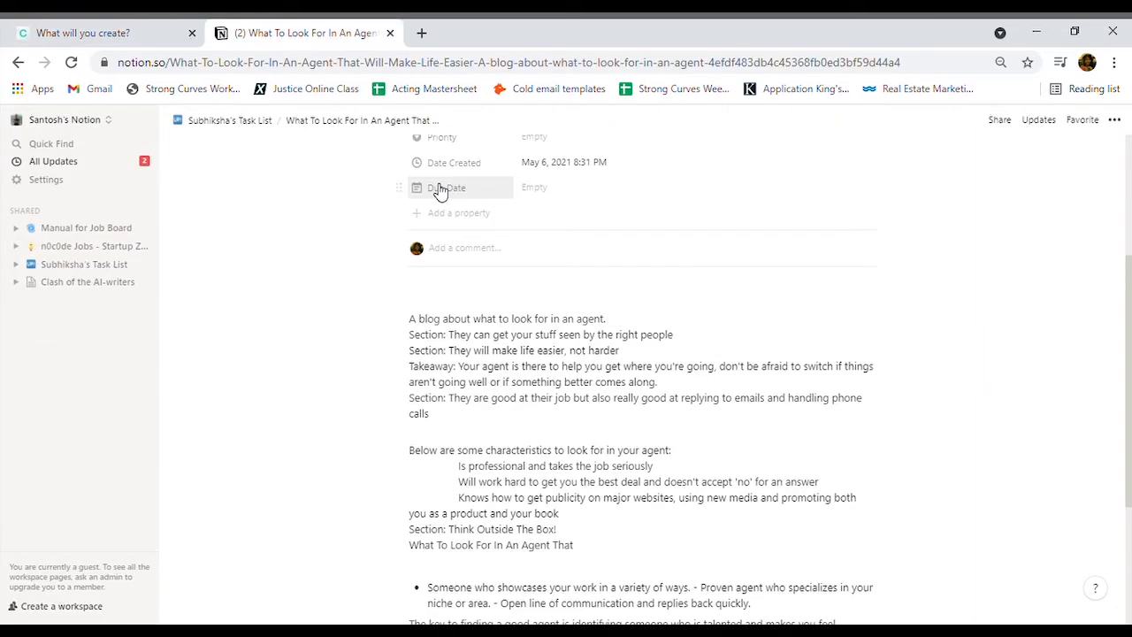
left_click(429, 306)
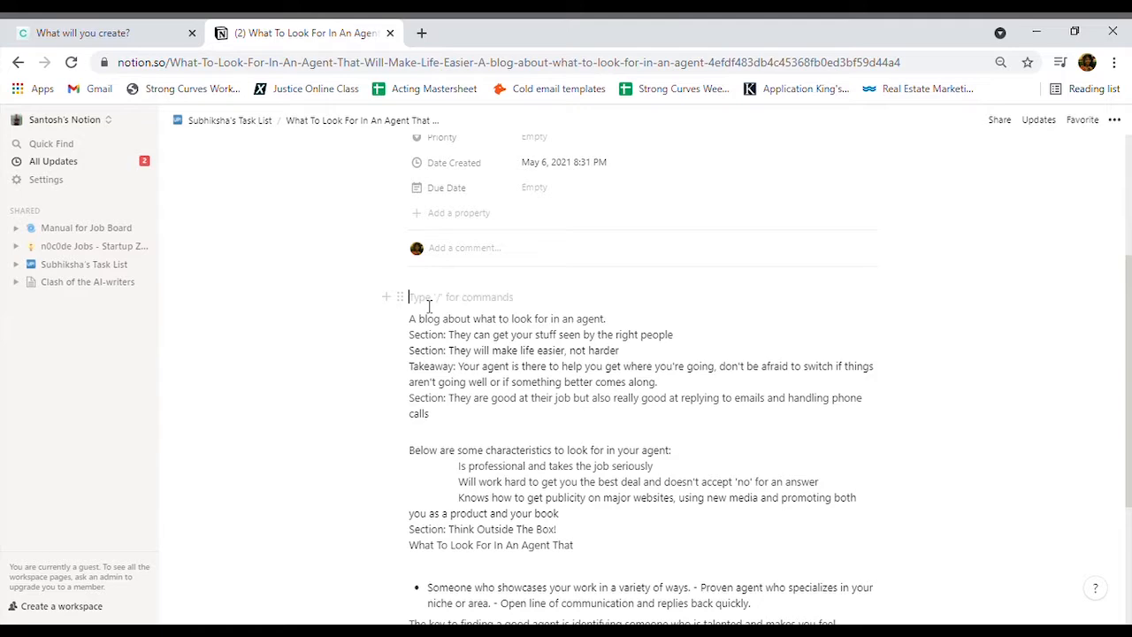
key("ctrl+v")
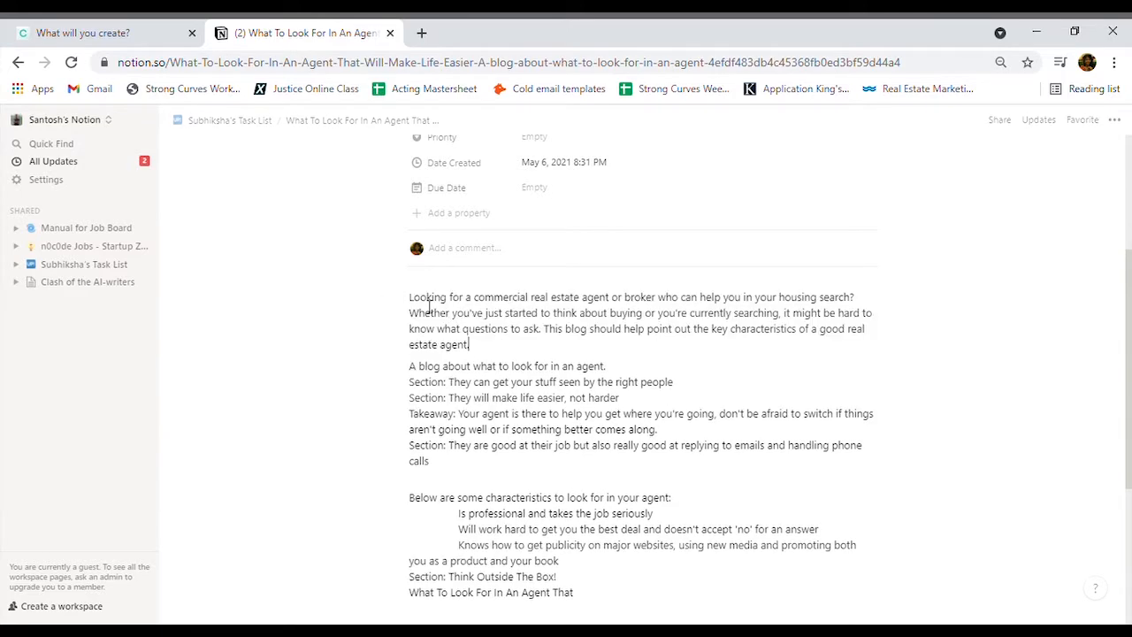
Step: Return to copy.ai and read through the other generated blog intros for further usable text
left_click(168, 29)
left_click(552, 443)
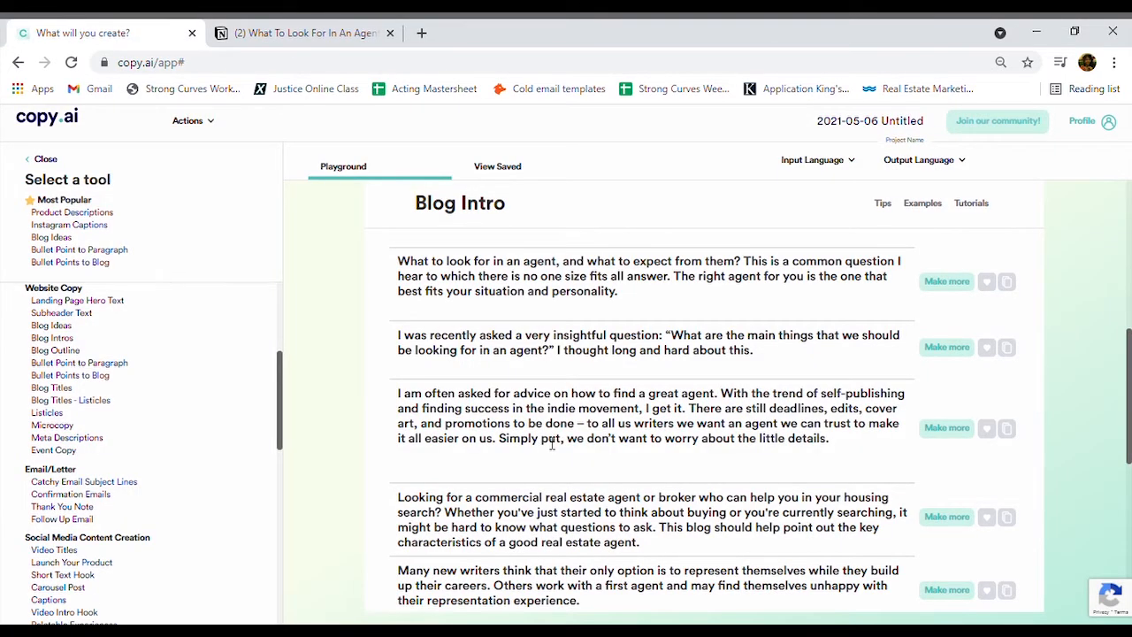
scroll(551, 444, "up", 3)
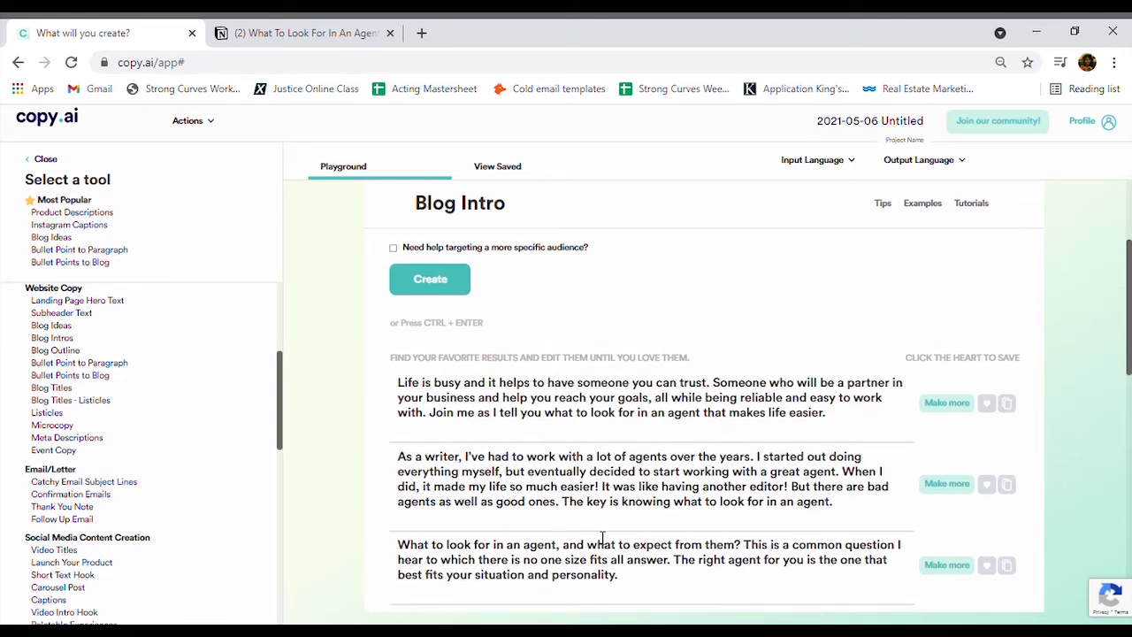
scroll(602, 538, "down", 1)
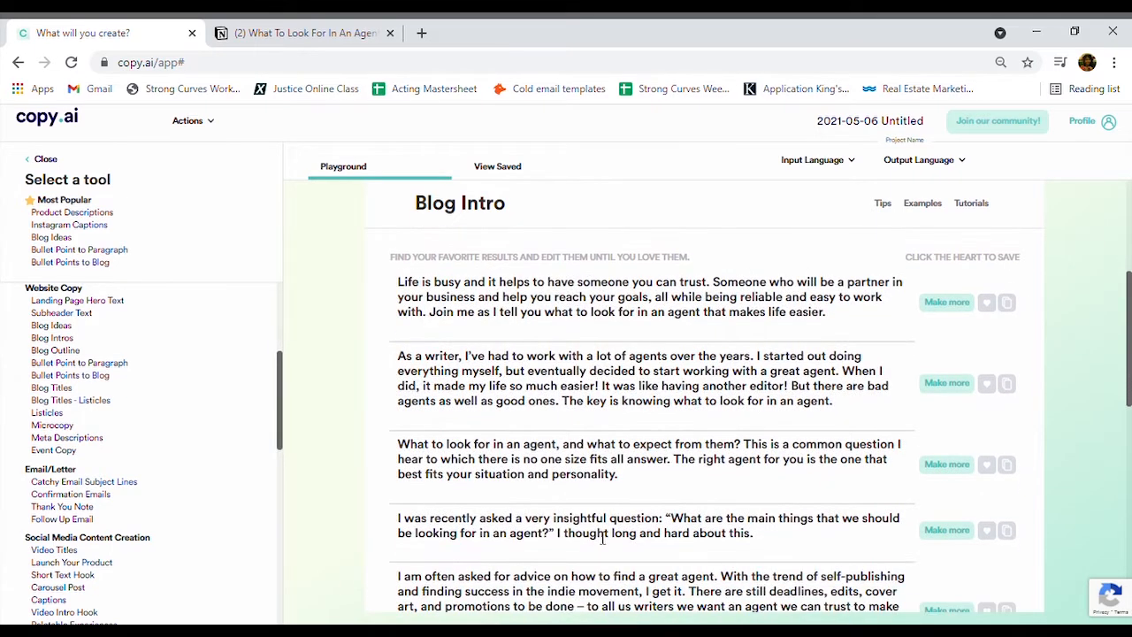
scroll(601, 538, "down", 1)
scroll(601, 538, "up", 2)
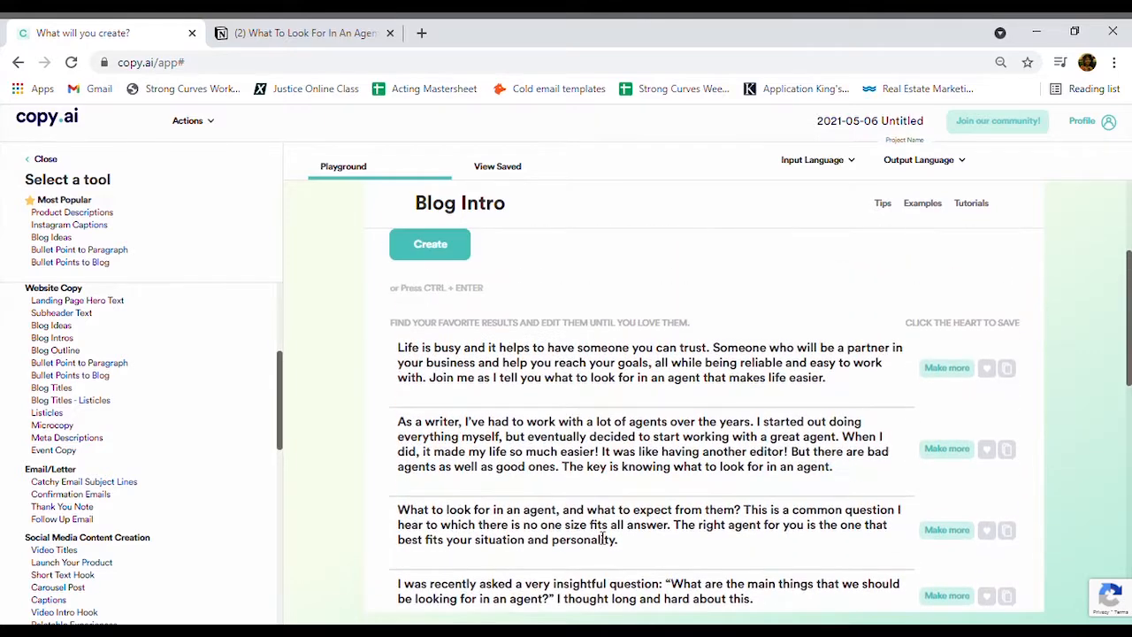
scroll(554, 428, "up", 1)
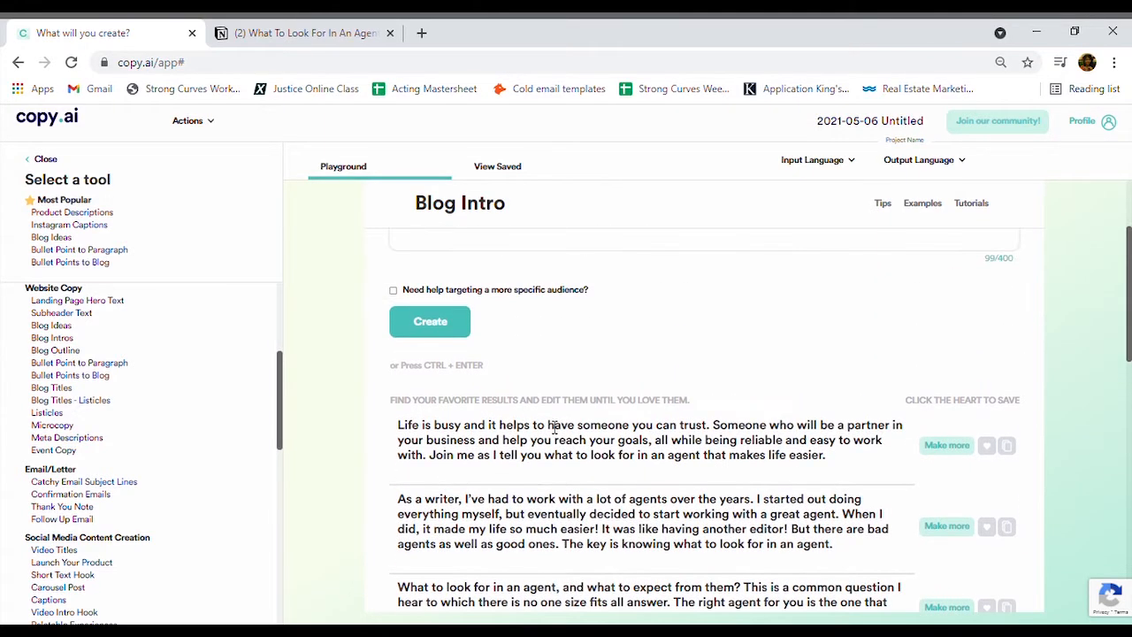
scroll(380, 447, "down", 1)
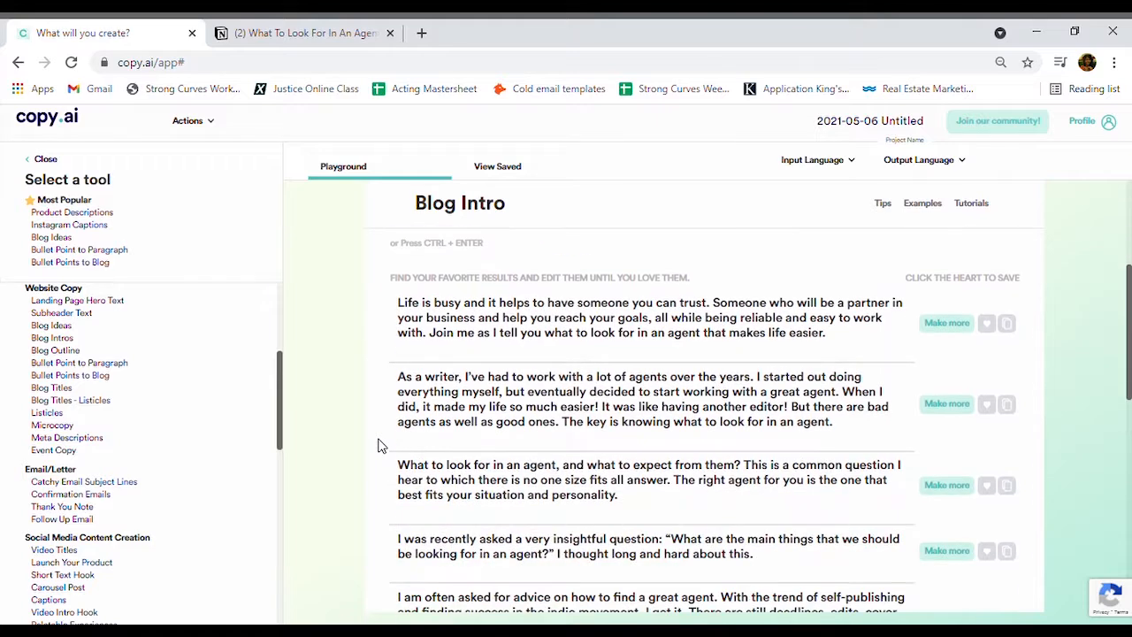
Step: In the Notion task, delete the line "A blog about what to look for in an agent." below the intro paragraph
left_click(245, 30)
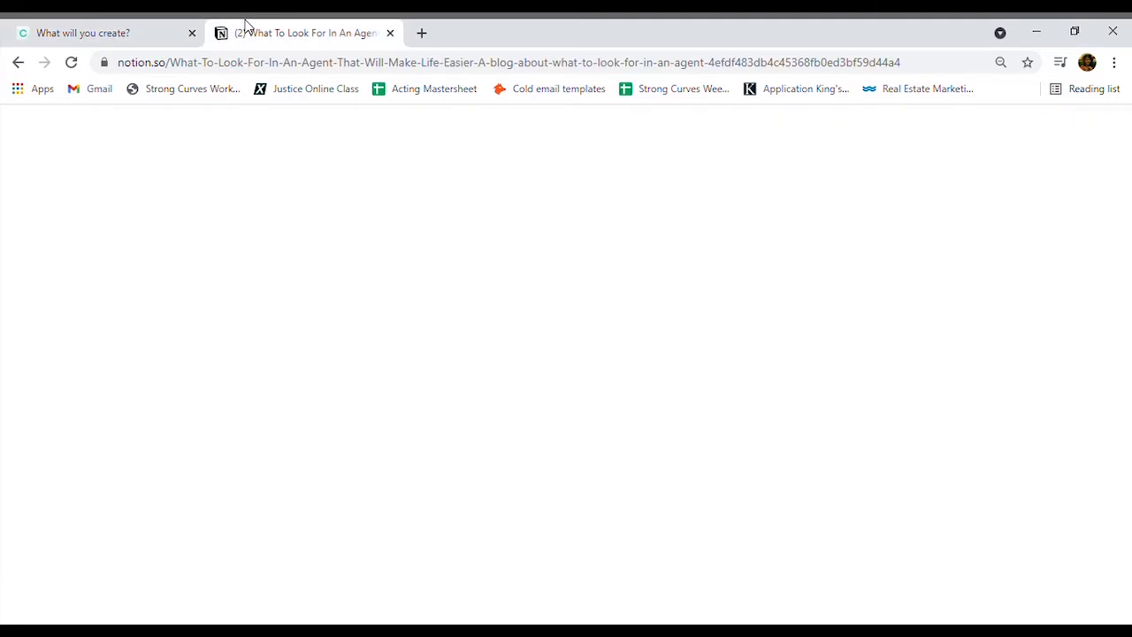
scroll(708, 517, "down", 1)
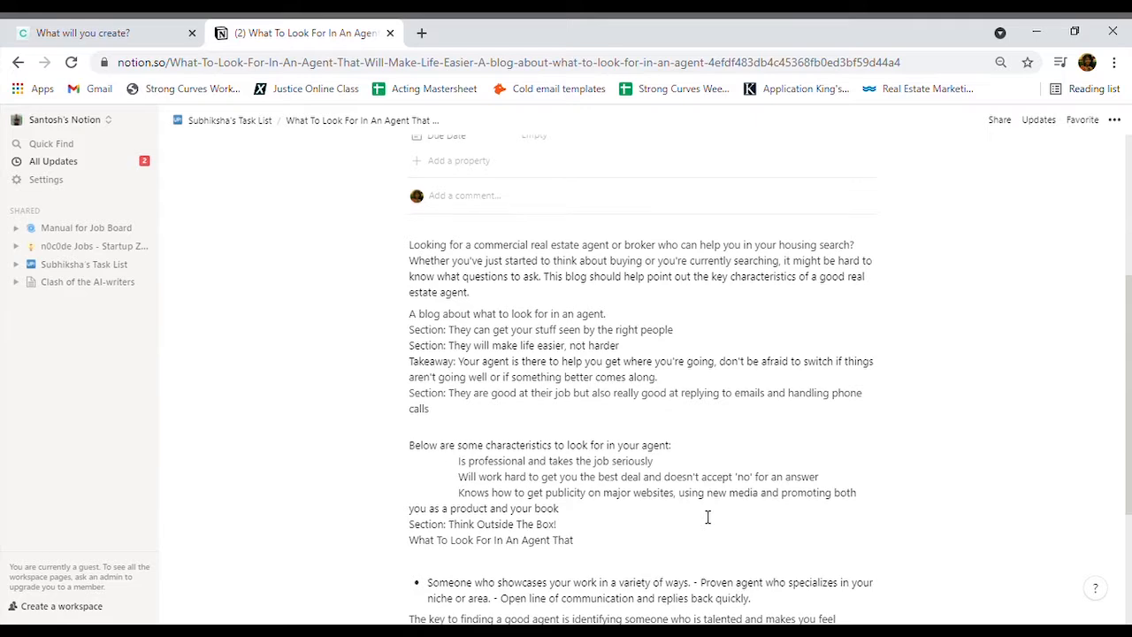
scroll(707, 516, "down", 1)
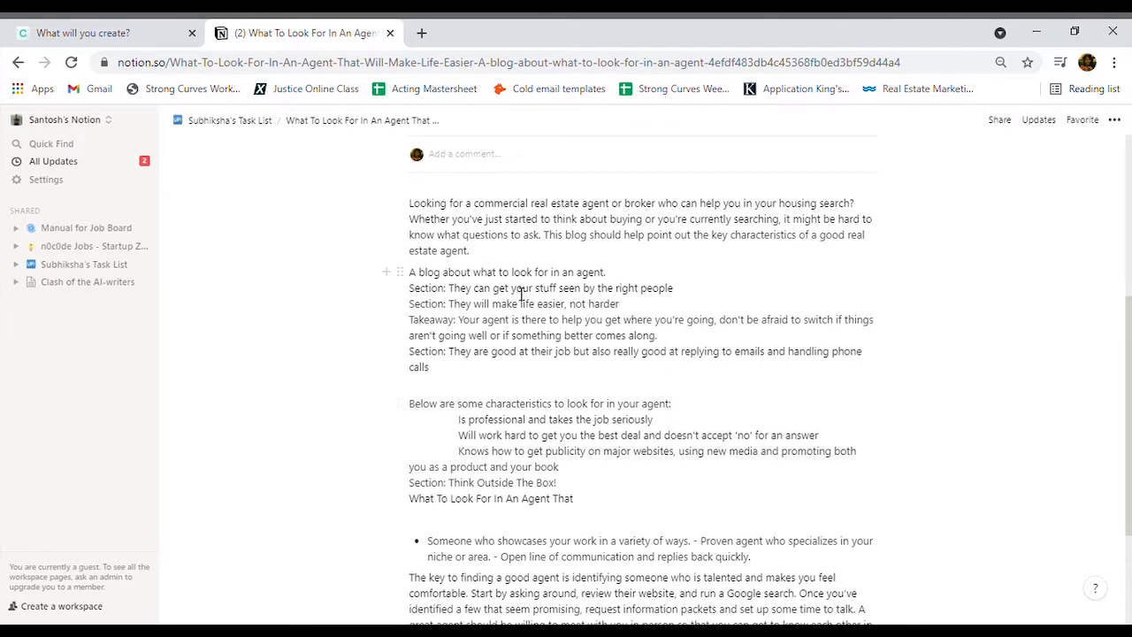
left_click(617, 276)
left_click_drag(620, 284, 421, 277)
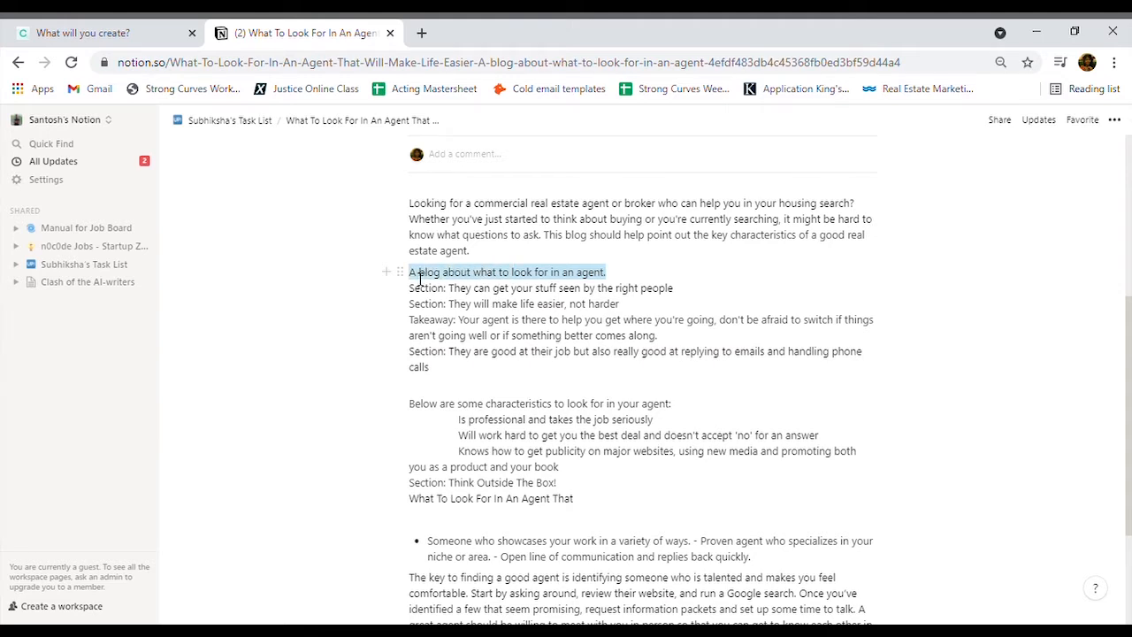
key("BackSpace")
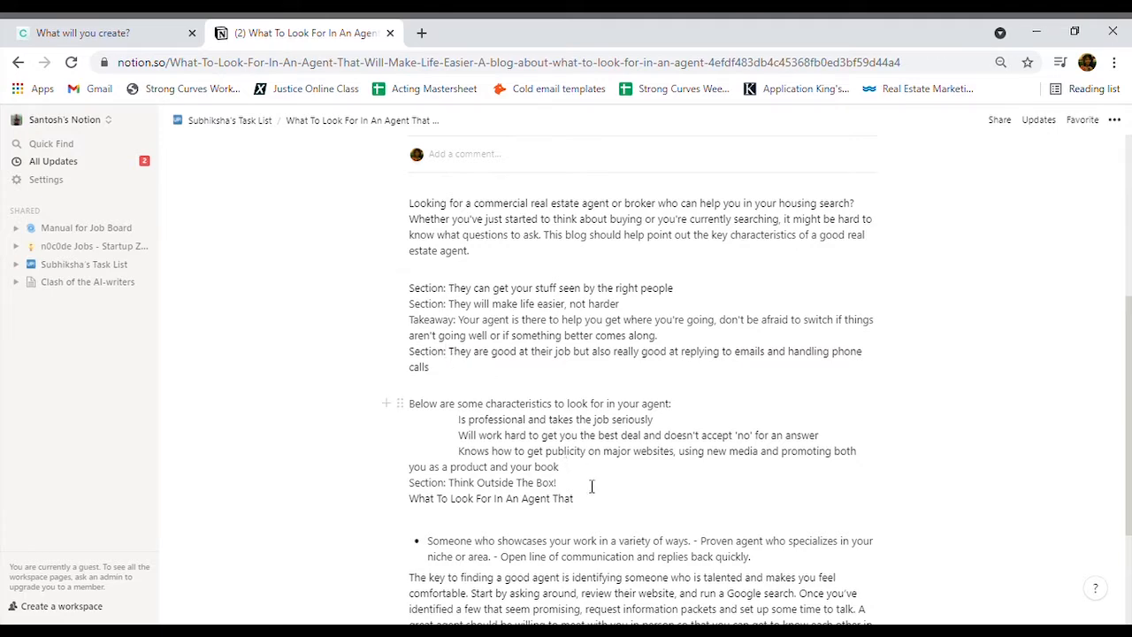
Step: Review the rest of the Notion draft, highlighting "Proven agent who specializes in your niche or area." in the bullet
scroll(592, 485, "down", 2)
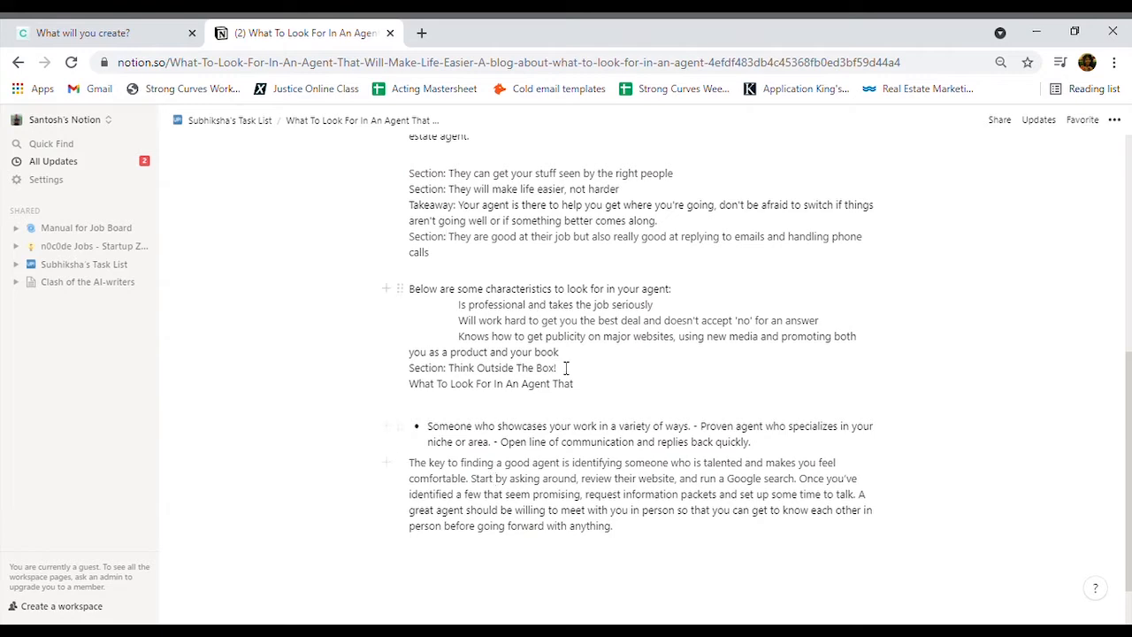
scroll(566, 368, "up", 1)
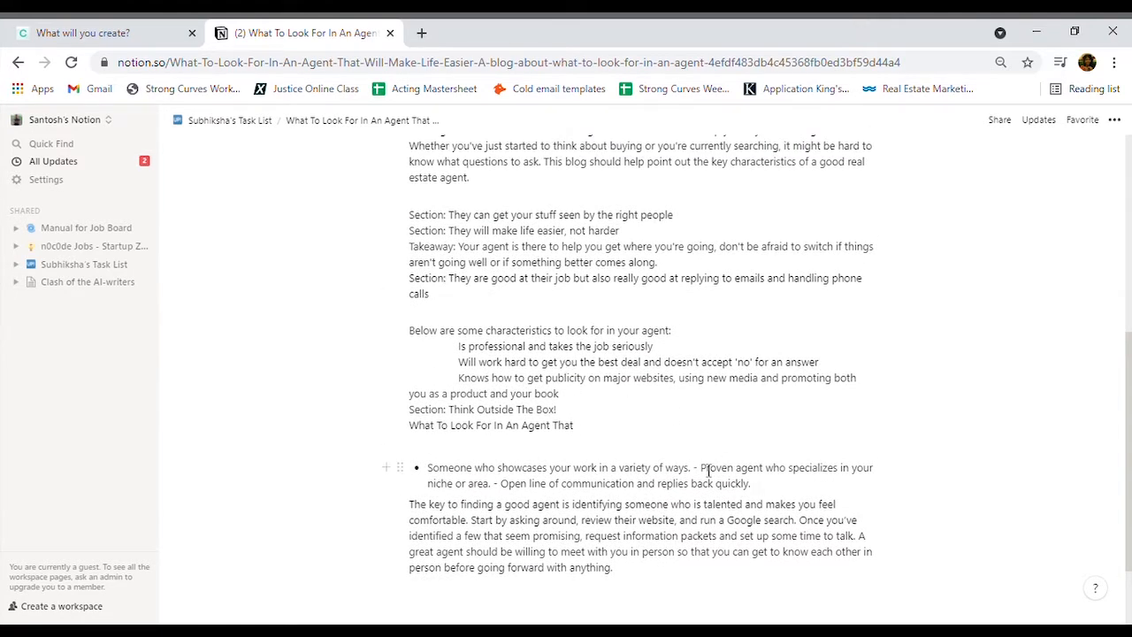
left_click_drag(701, 470, 499, 495)
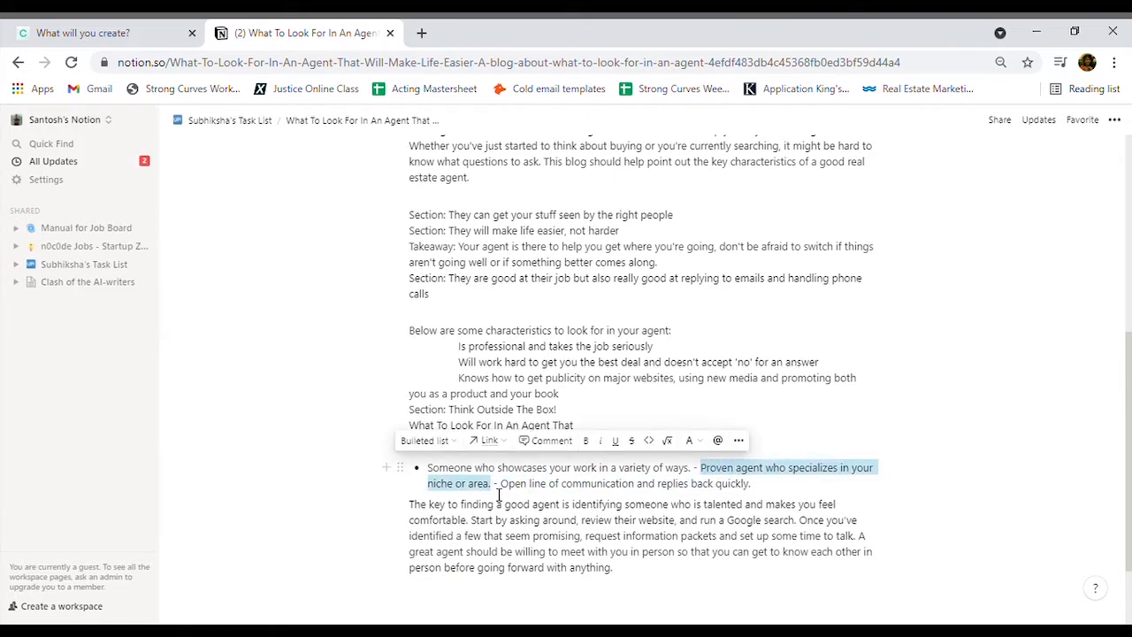
Step: Switch to copy.ai and generate listicle blog titles for Cheetah from the existing agent blog description
left_click(69, 40)
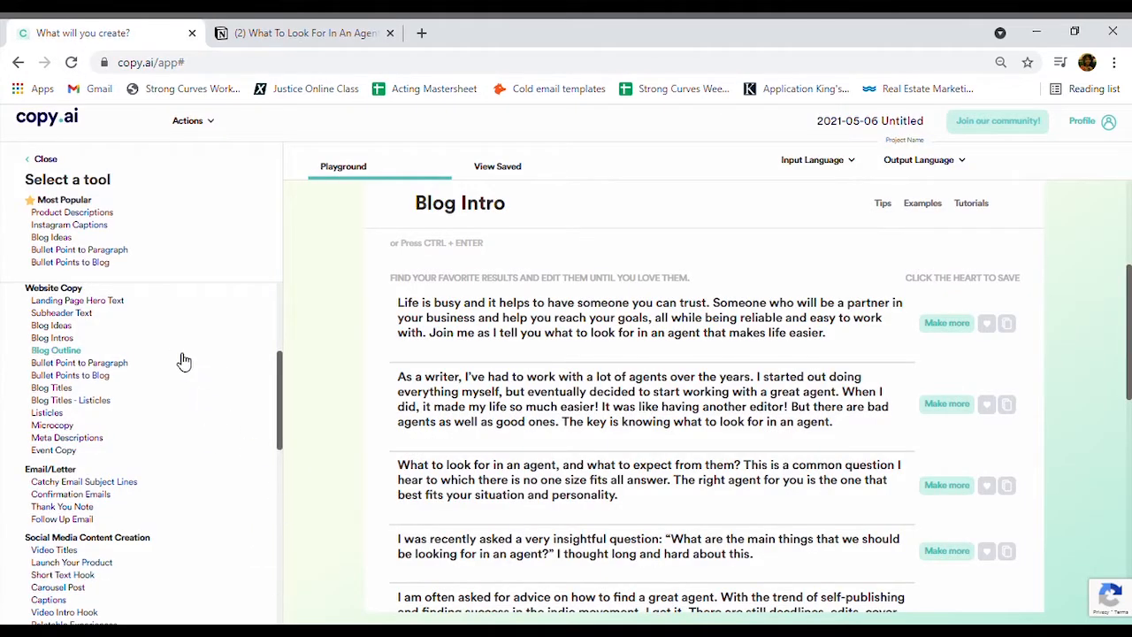
scroll(186, 331, "up", 1)
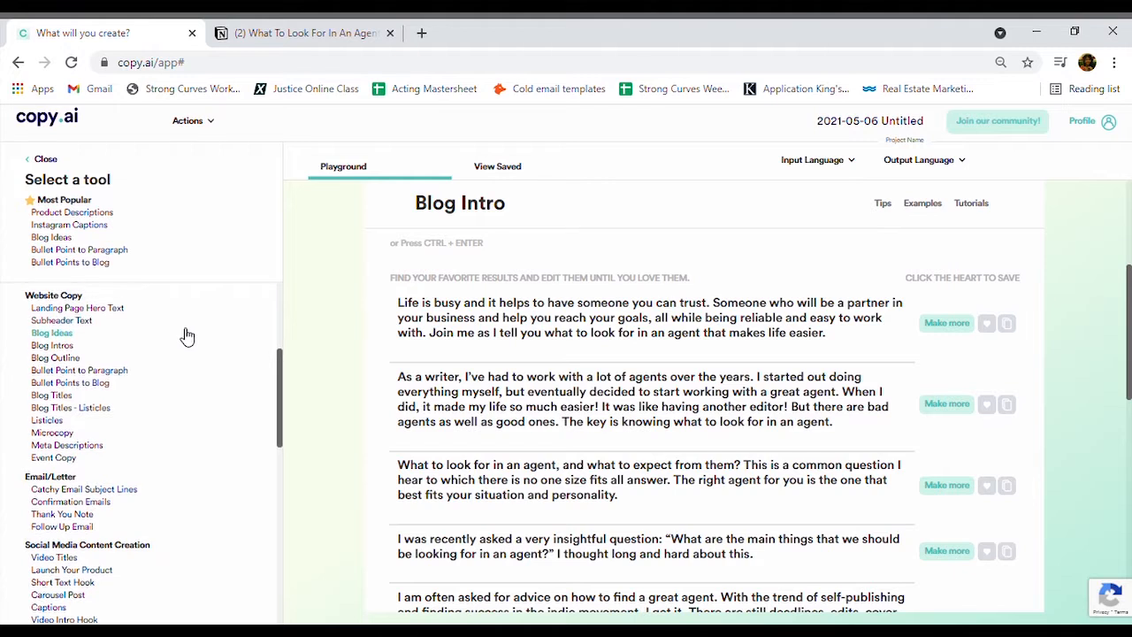
scroll(186, 334, "down", 1)
left_click(108, 410)
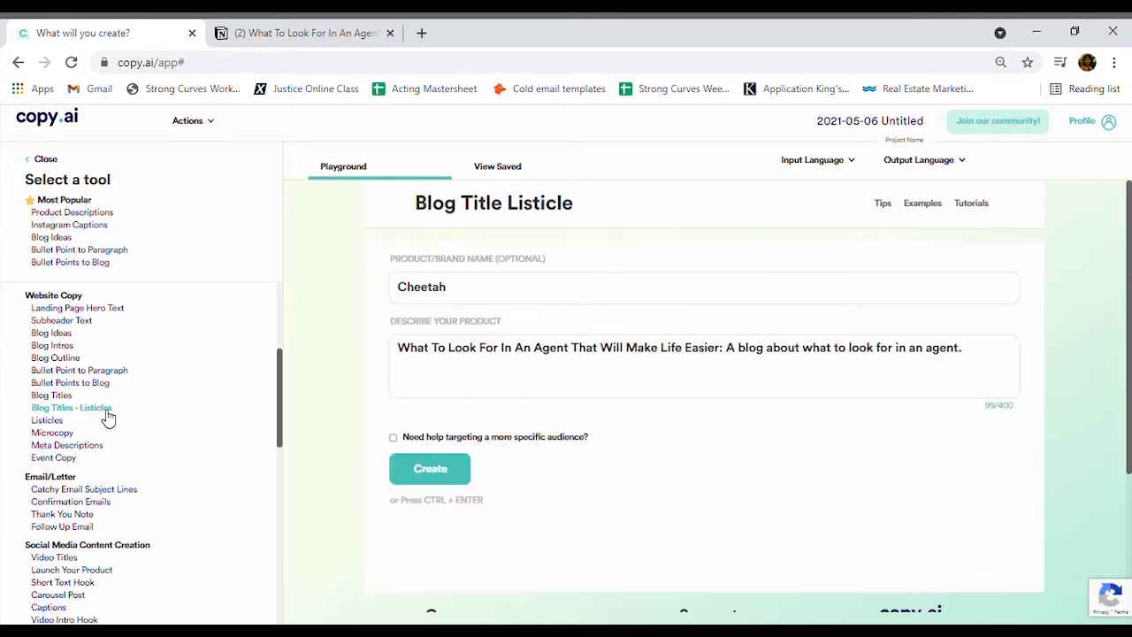
left_click(442, 471)
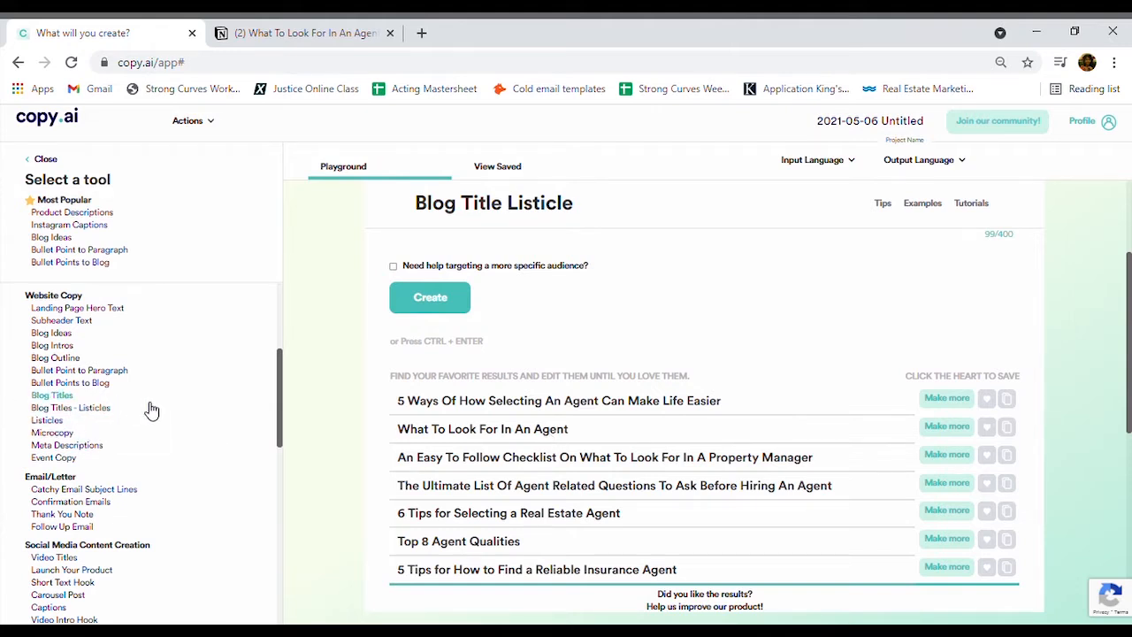
Step: Generate listicles for the topic Cheetah with the Listicles tool, using the existing agent blog description
scroll(150, 409, "down", 1)
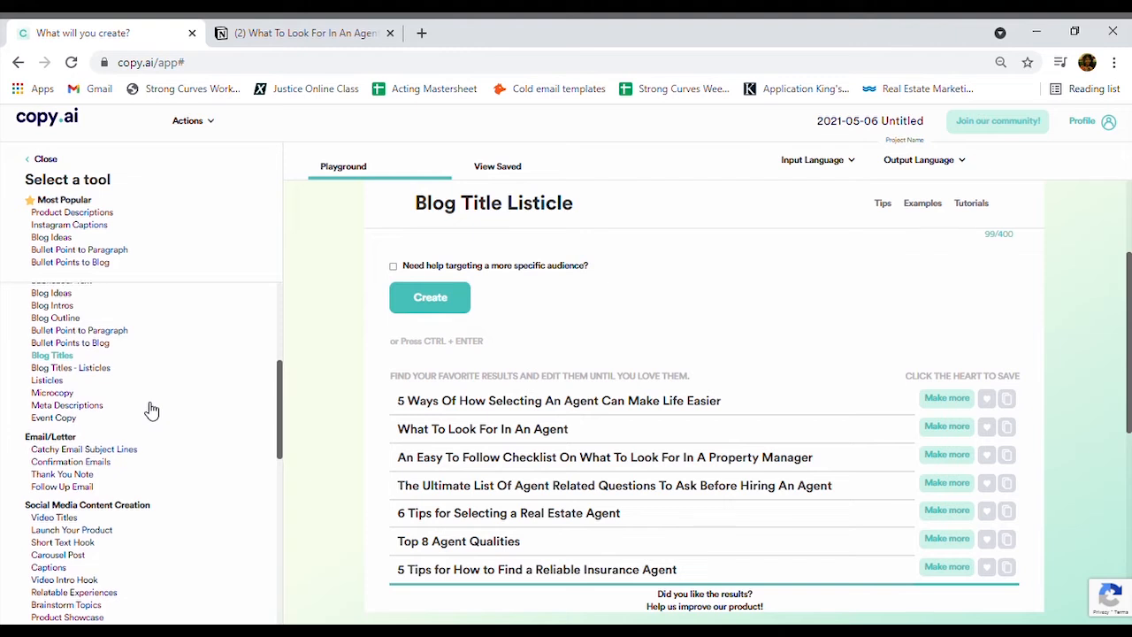
left_click(48, 376)
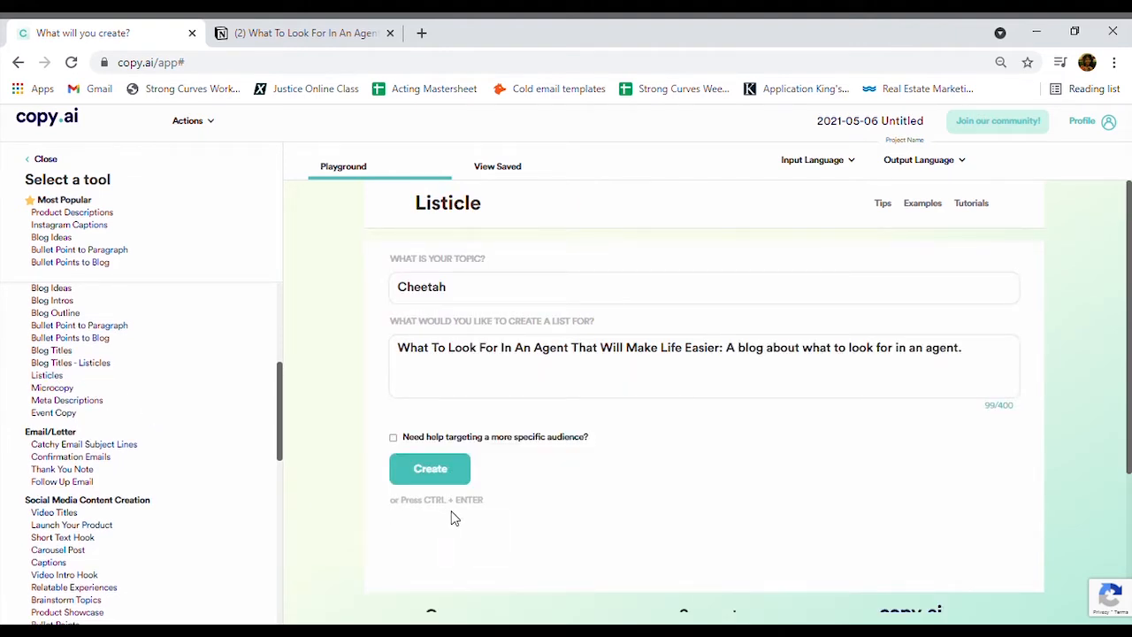
left_click(444, 478)
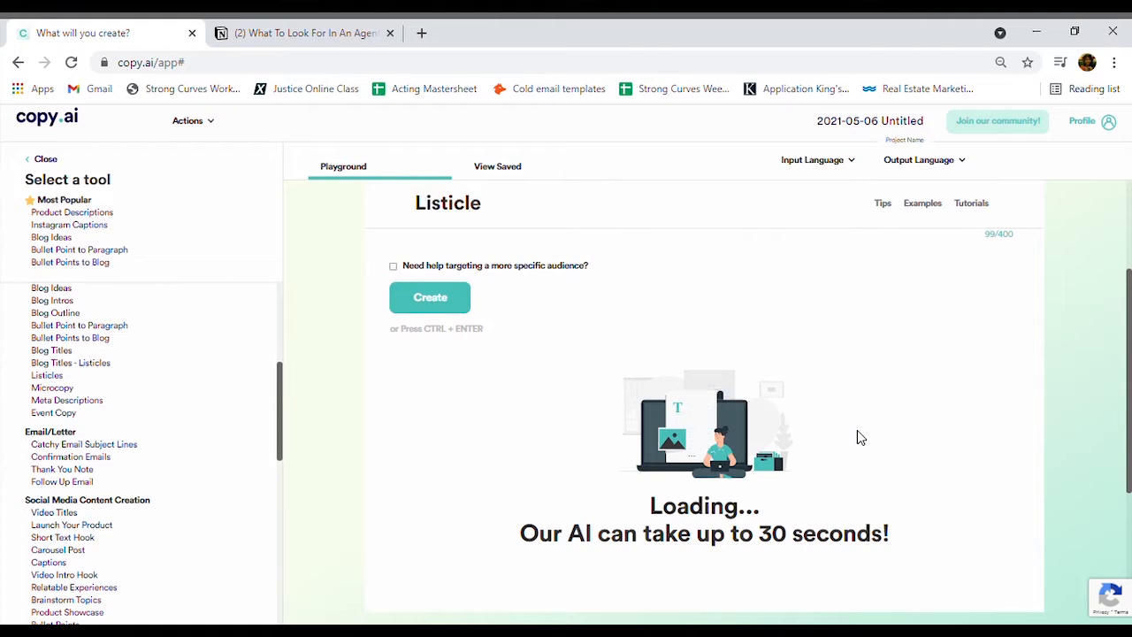
Step: Read through the generated listicles to find a list that suits the real estate agent blog
scroll(782, 434, "down", 1)
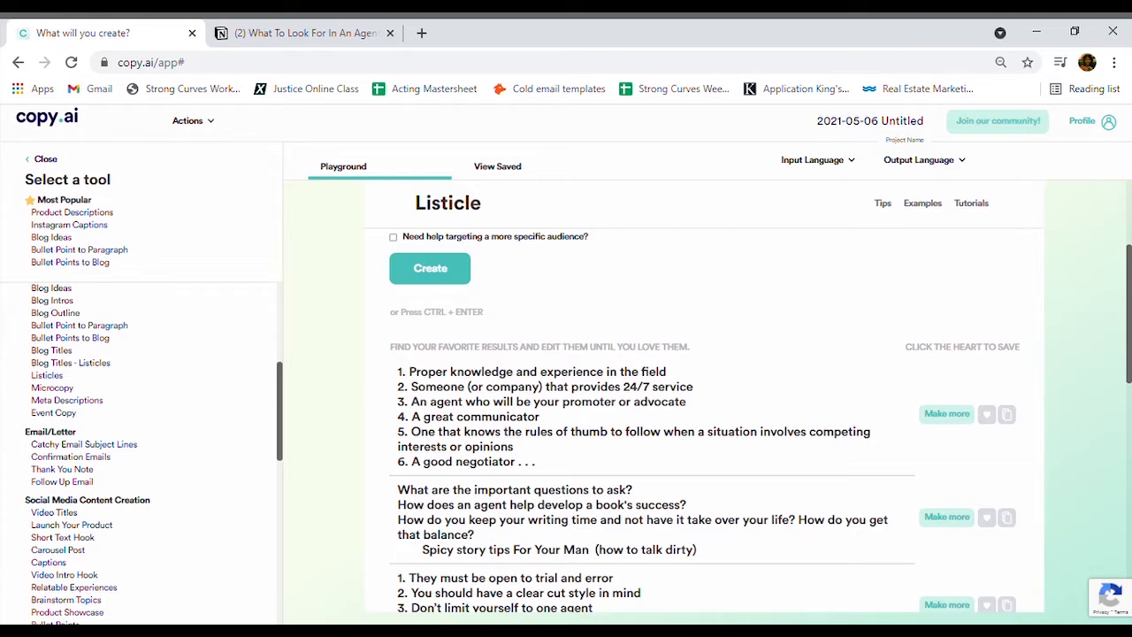
scroll(765, 543, "down", 1)
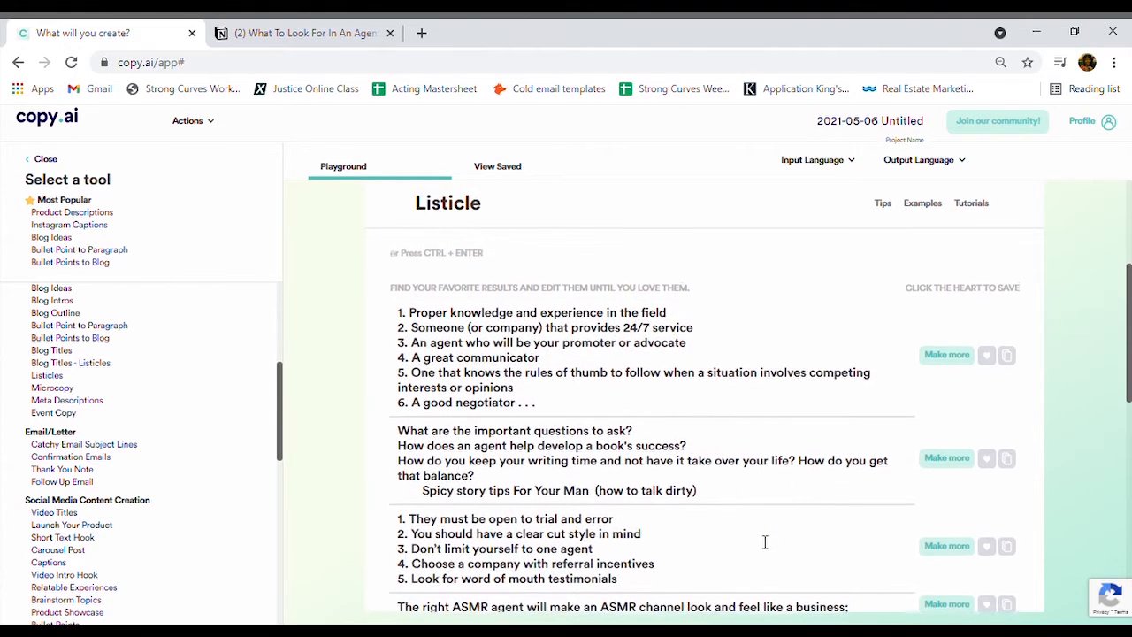
scroll(762, 542, "down", 1)
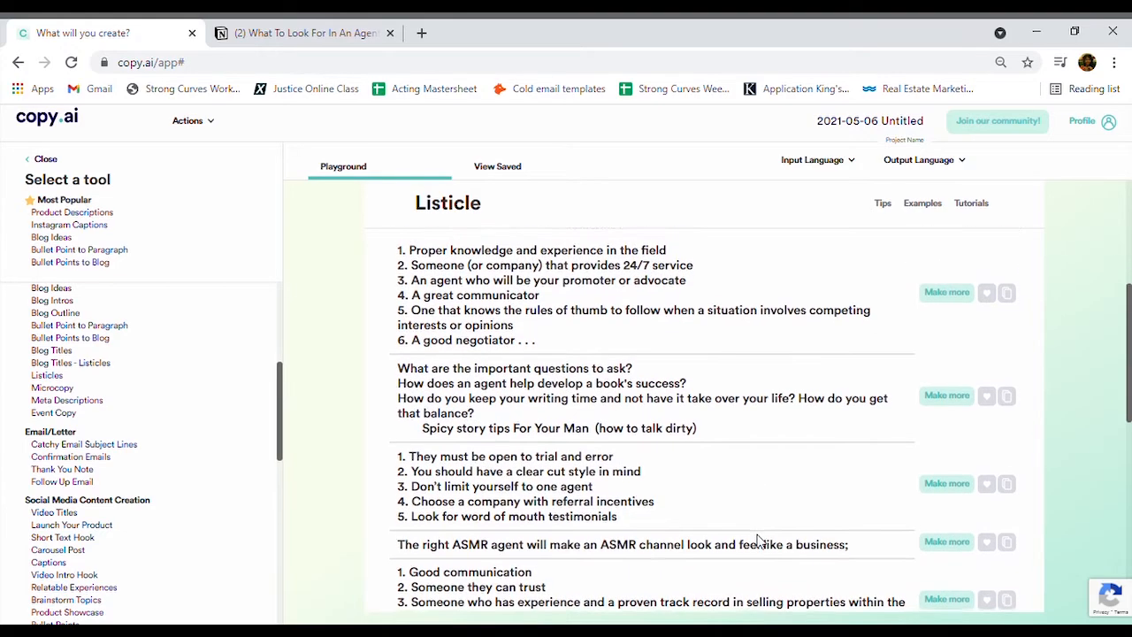
scroll(758, 540, "down", 1)
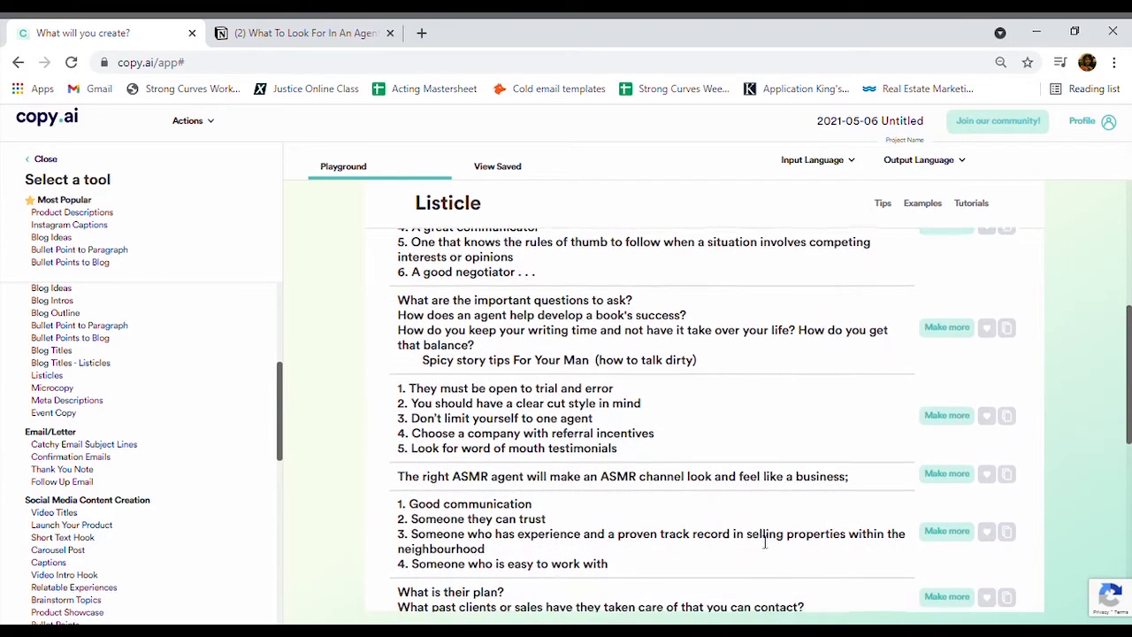
scroll(765, 542, "down", 2)
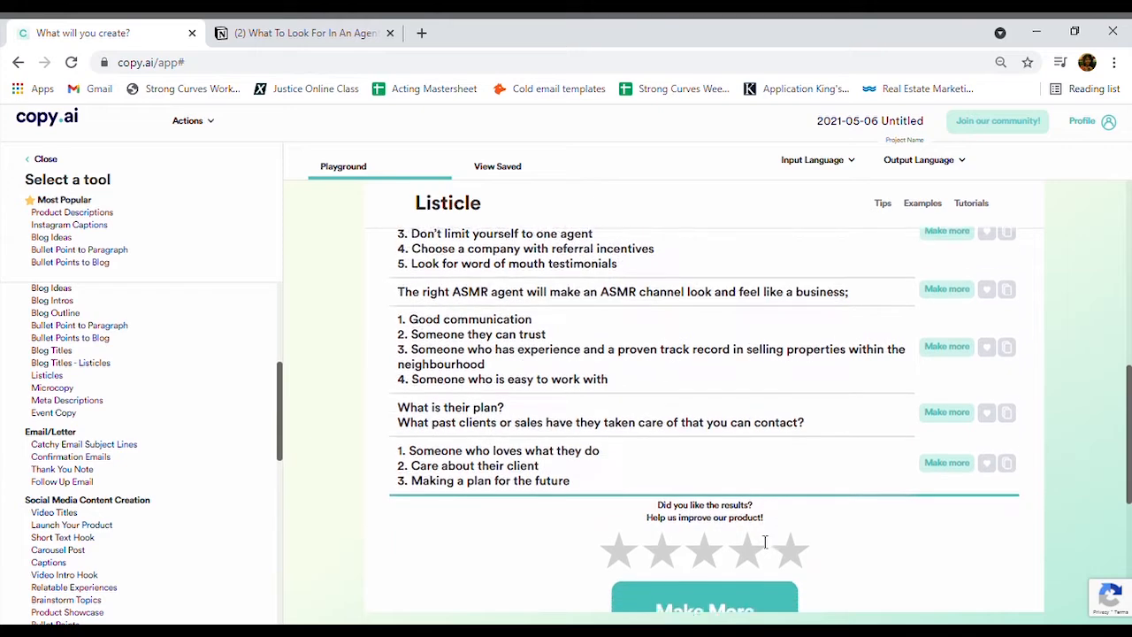
scroll(765, 542, "up", 1)
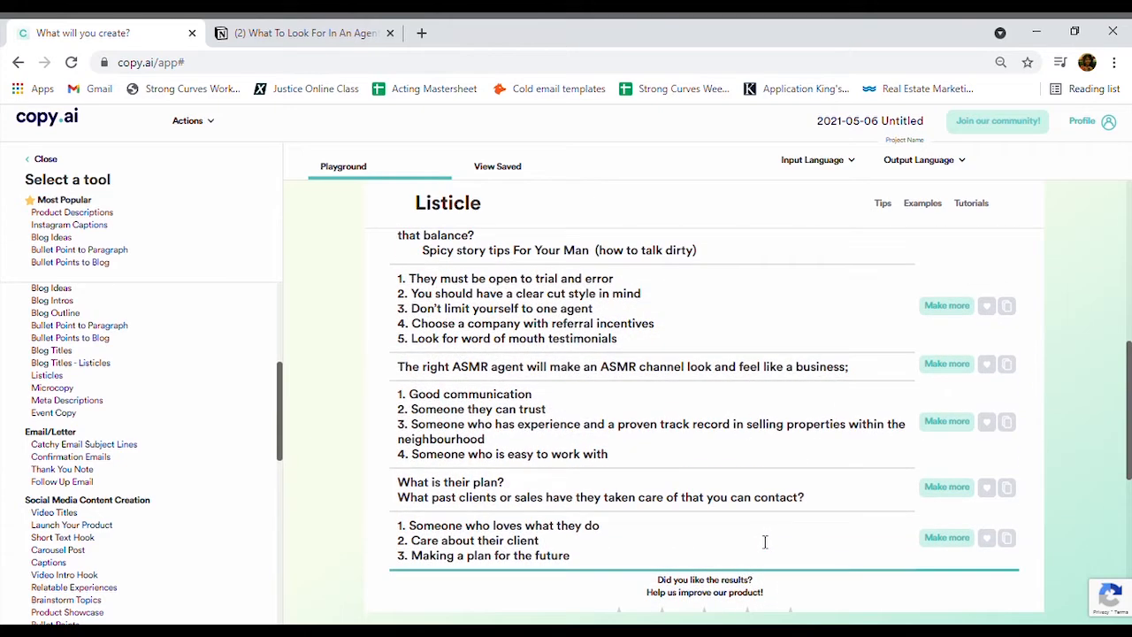
scroll(688, 424, "up", 1)
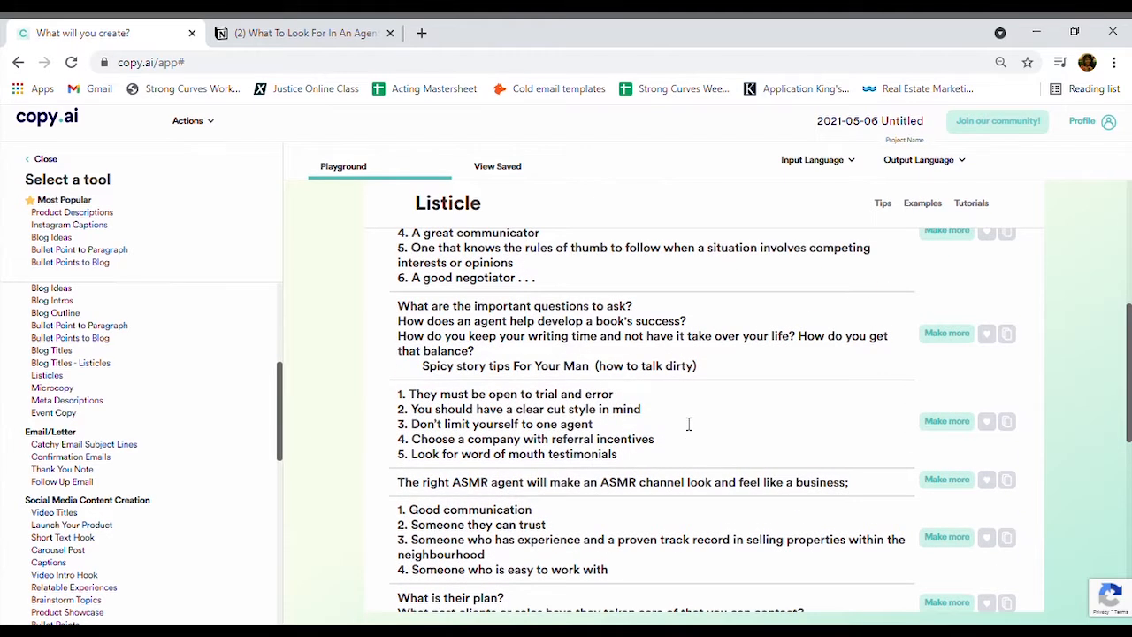
scroll(688, 423, "up", 2)
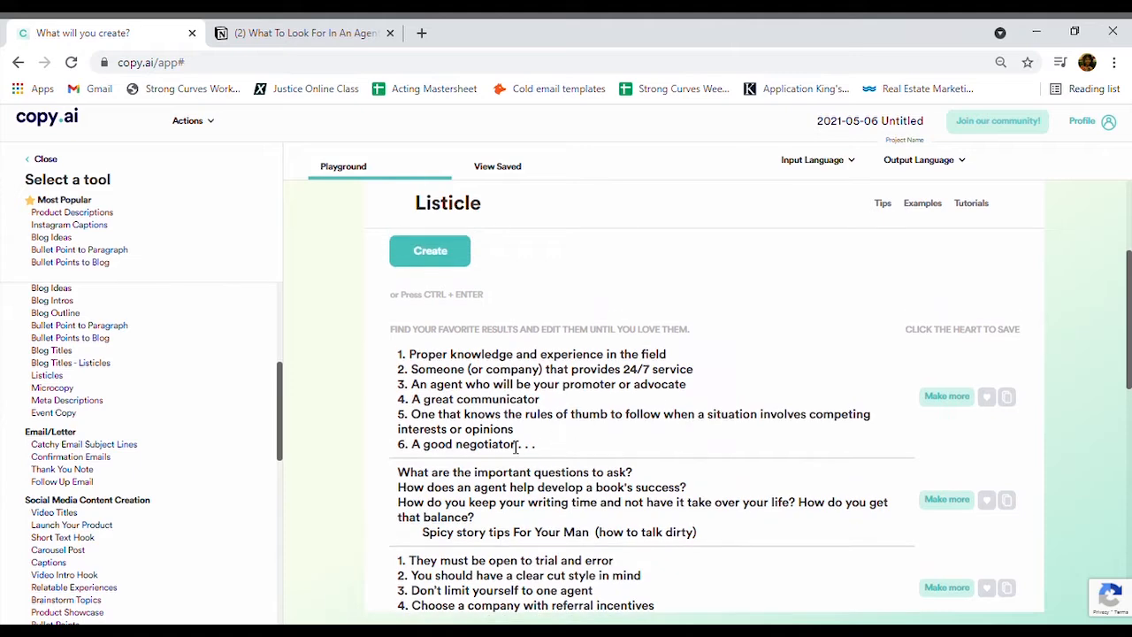
scroll(778, 481, "down", 2)
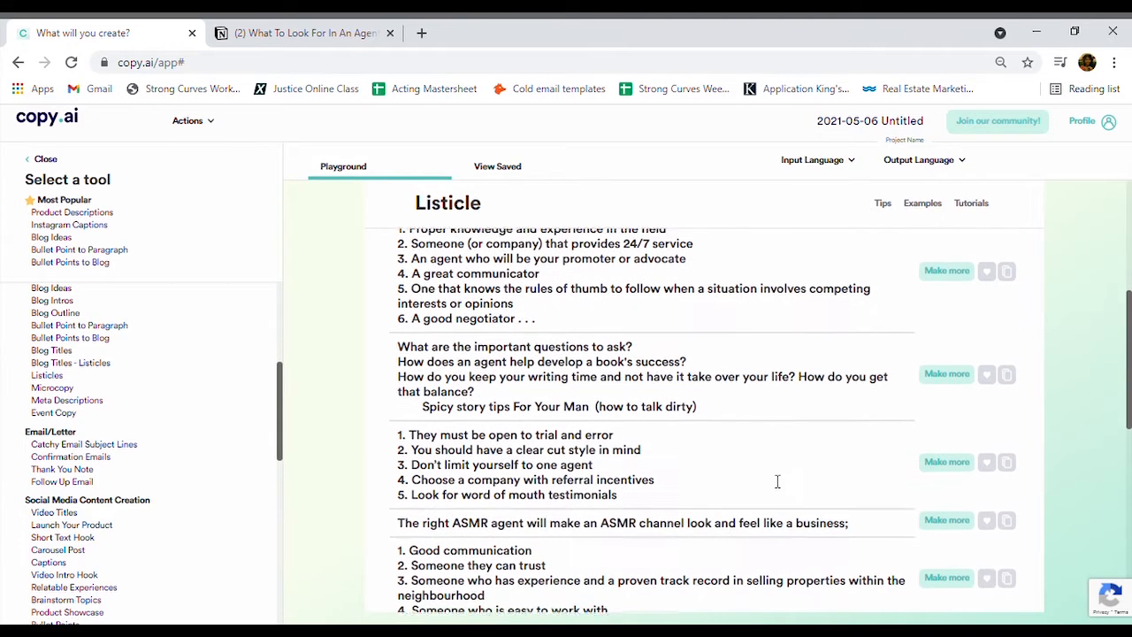
Step: Request more results like the six-point list starting "Proper knowledge and experience in the field" and save that list as a favorite
left_click(960, 277)
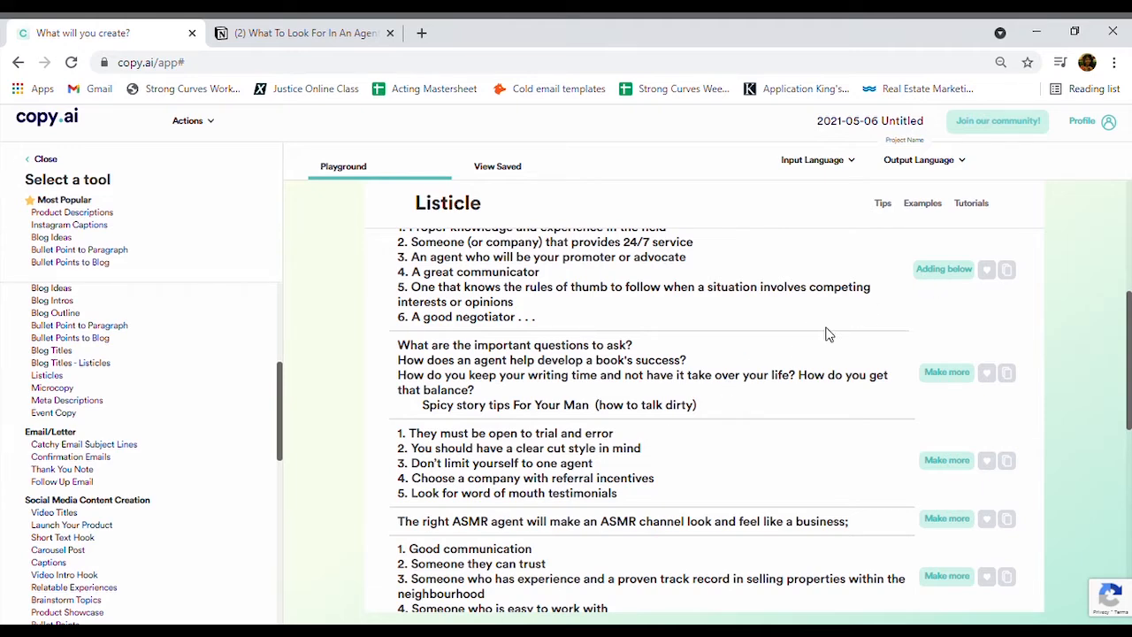
scroll(746, 313, "up", 1)
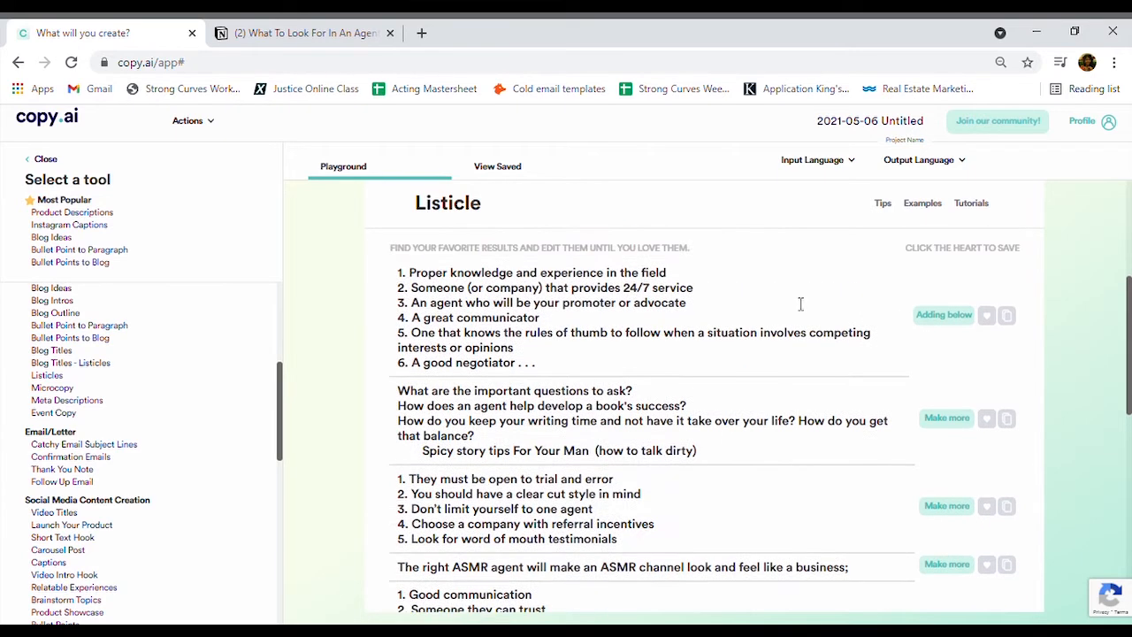
left_click(987, 315)
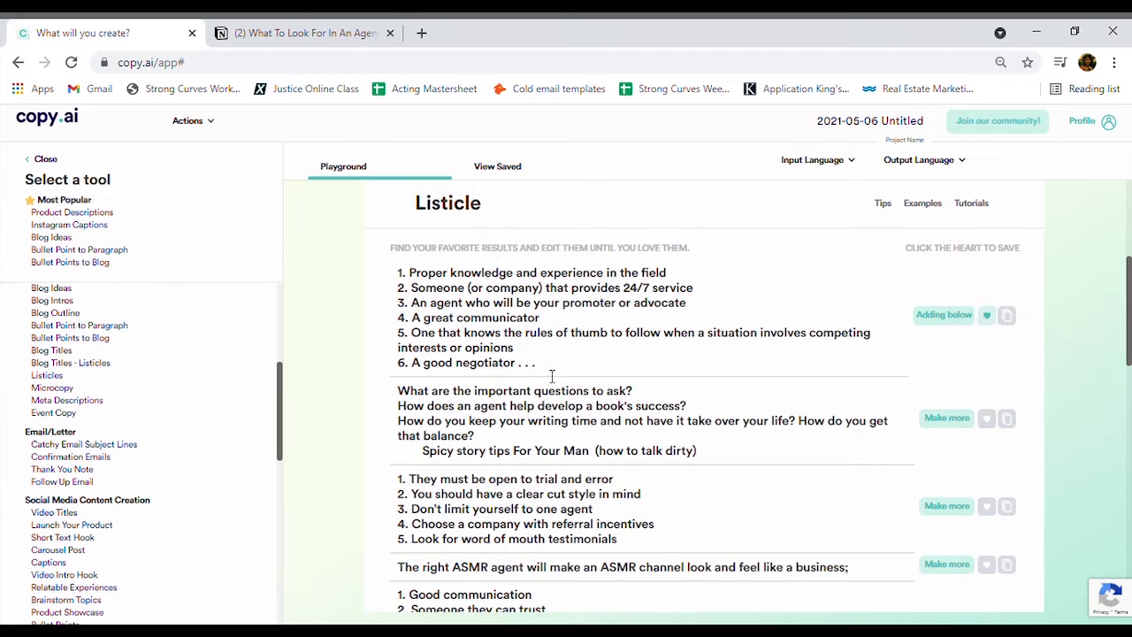
Step: Copy the six-point agent list from copy.ai and paste it at the end of the Notion draft
left_click_drag(552, 375, 405, 277)
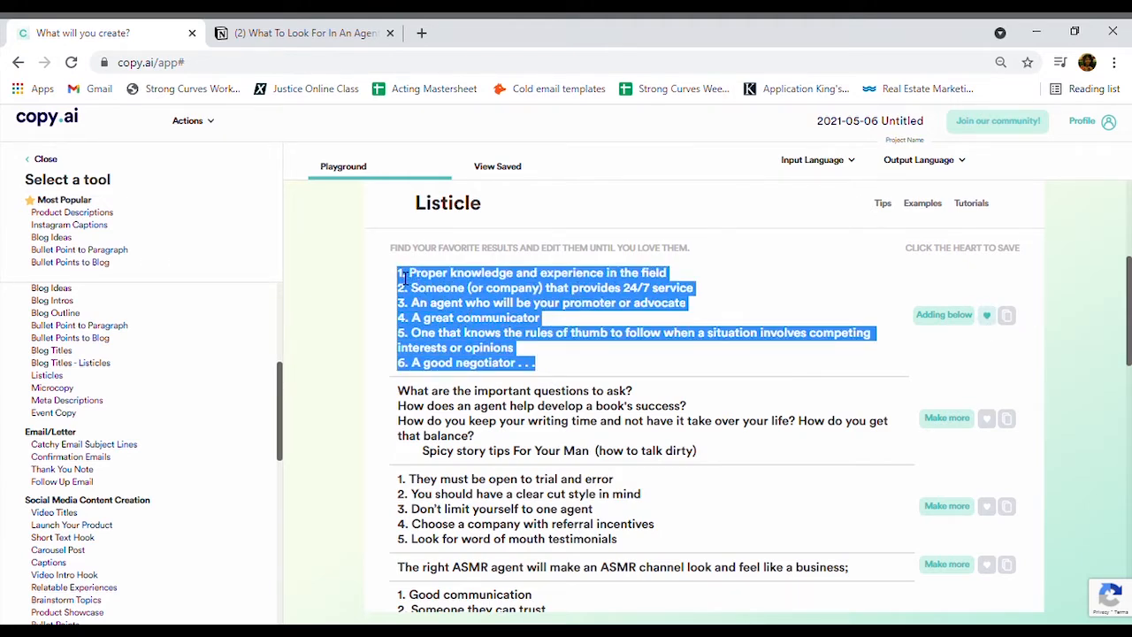
left_click(274, 33)
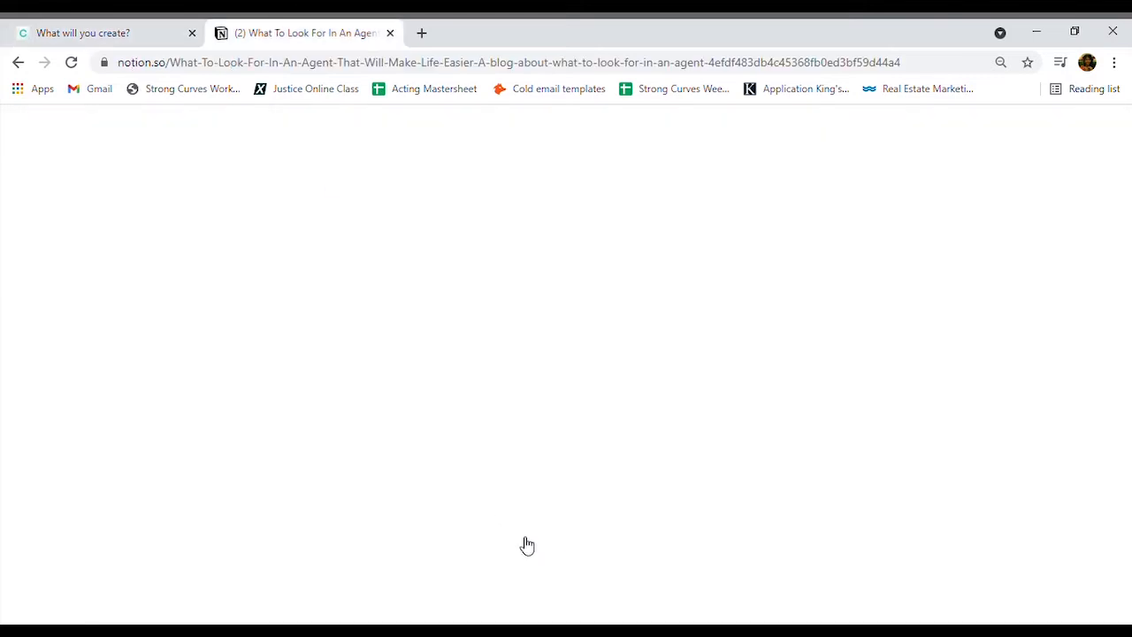
left_click(670, 593)
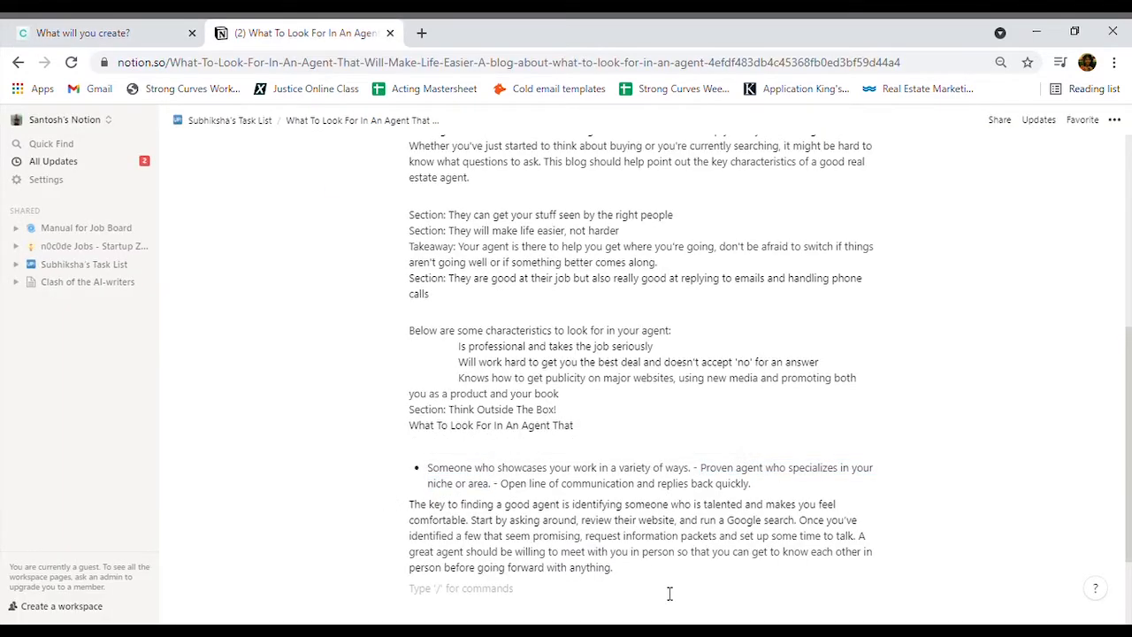
key("ctrl+v")
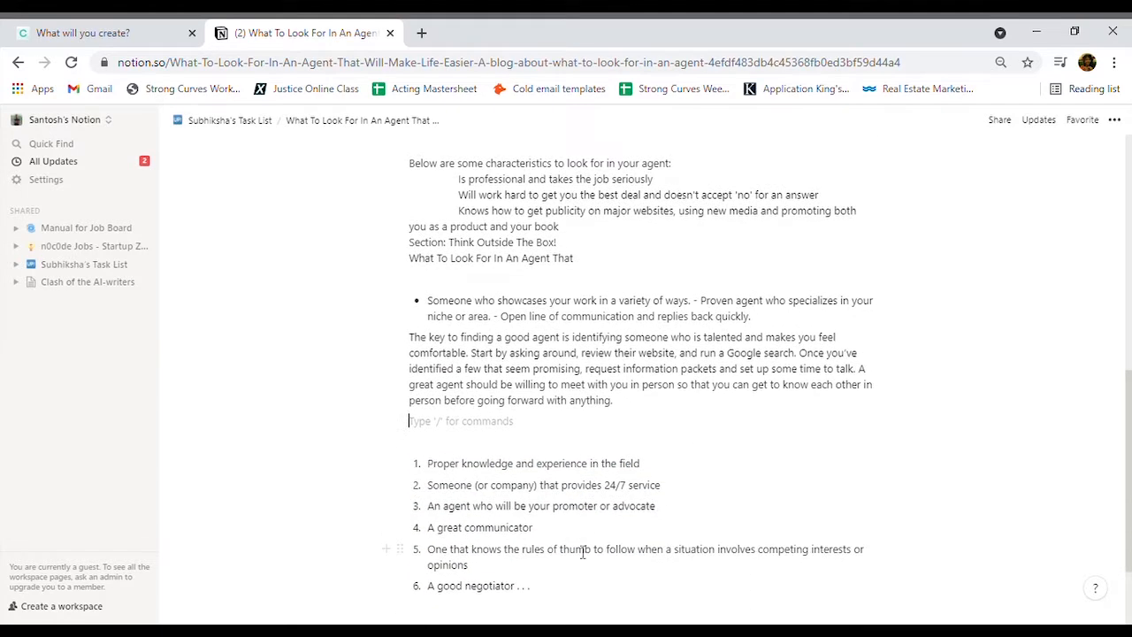
Step: Review the Notion draft and copy "Proven agent who specializes in your niche or area." from the bullet
scroll(552, 367, "up", 3)
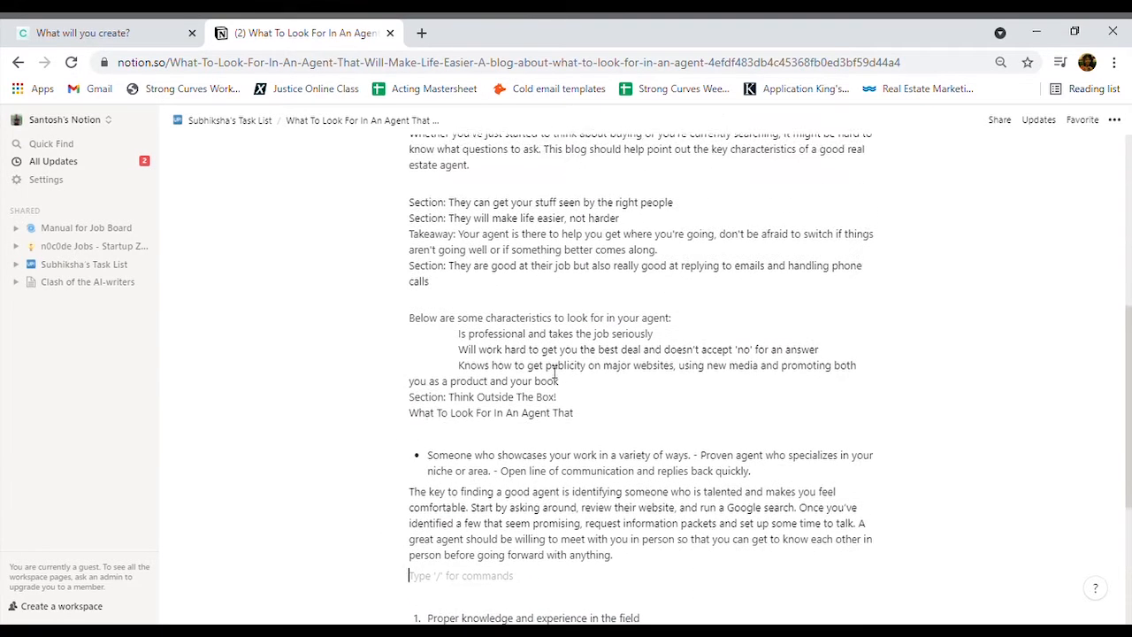
scroll(594, 431, "up", 2)
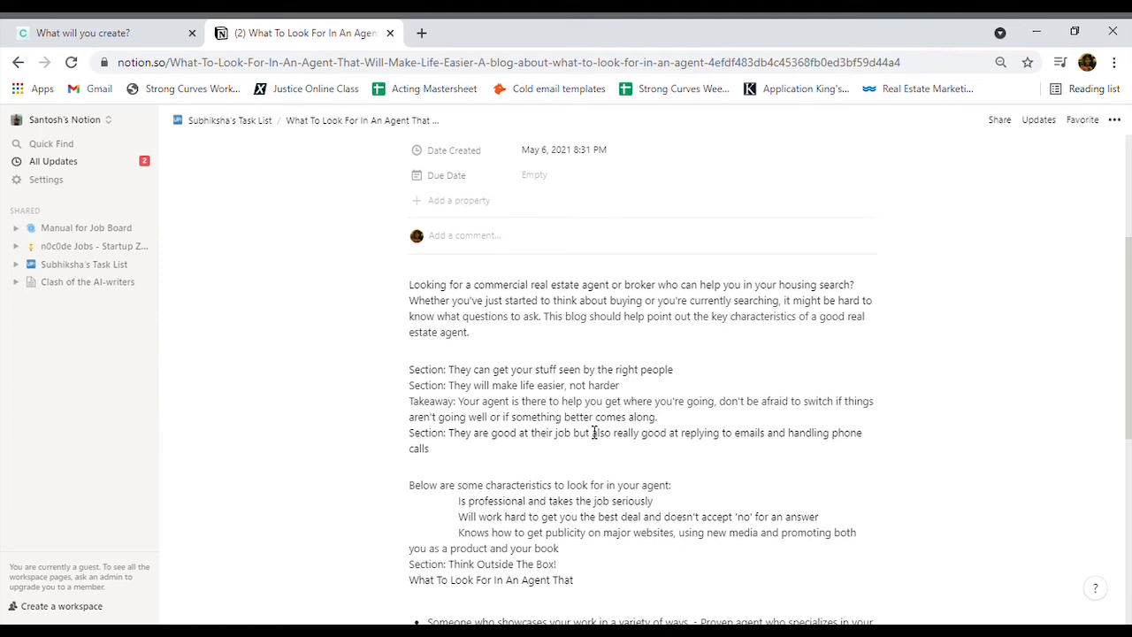
scroll(635, 477, "down", 3)
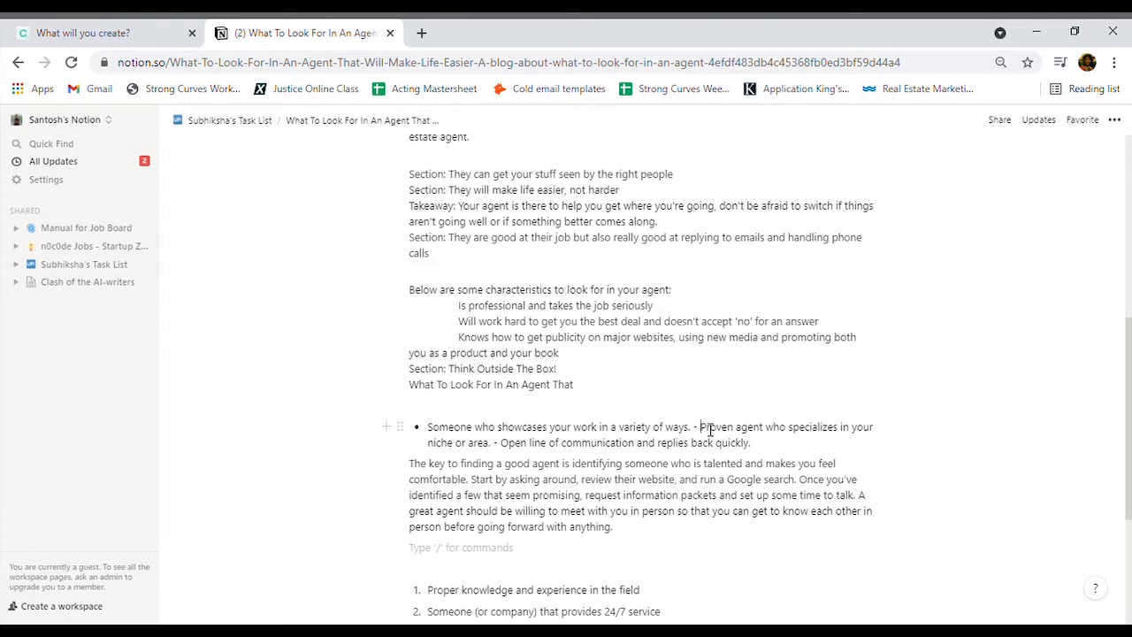
left_click_drag(710, 431, 495, 451)
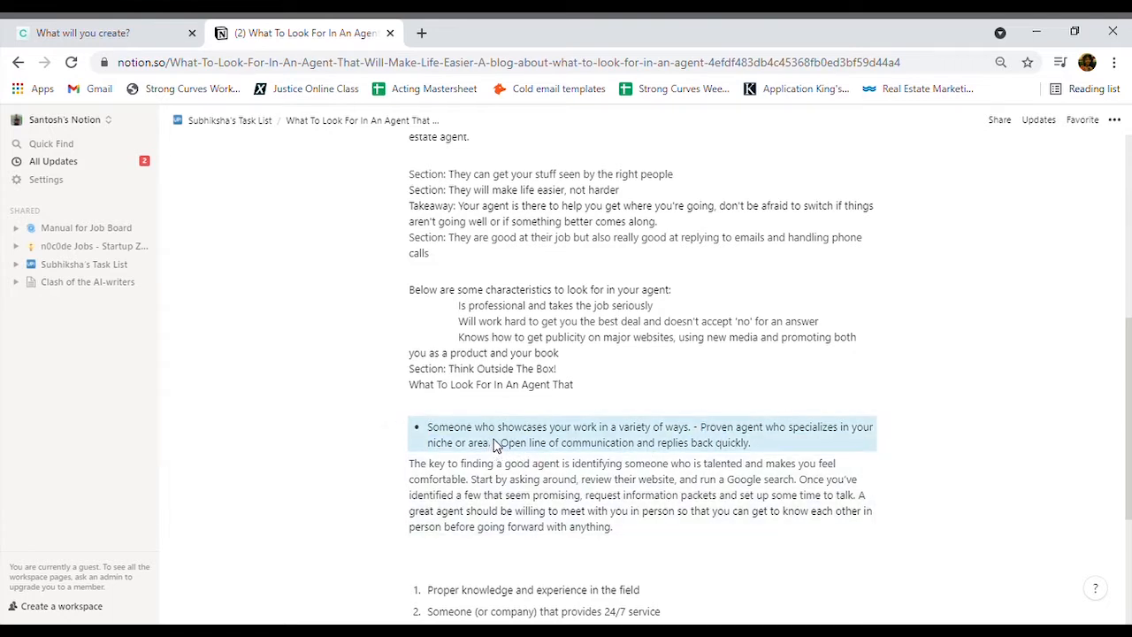
left_click(593, 414)
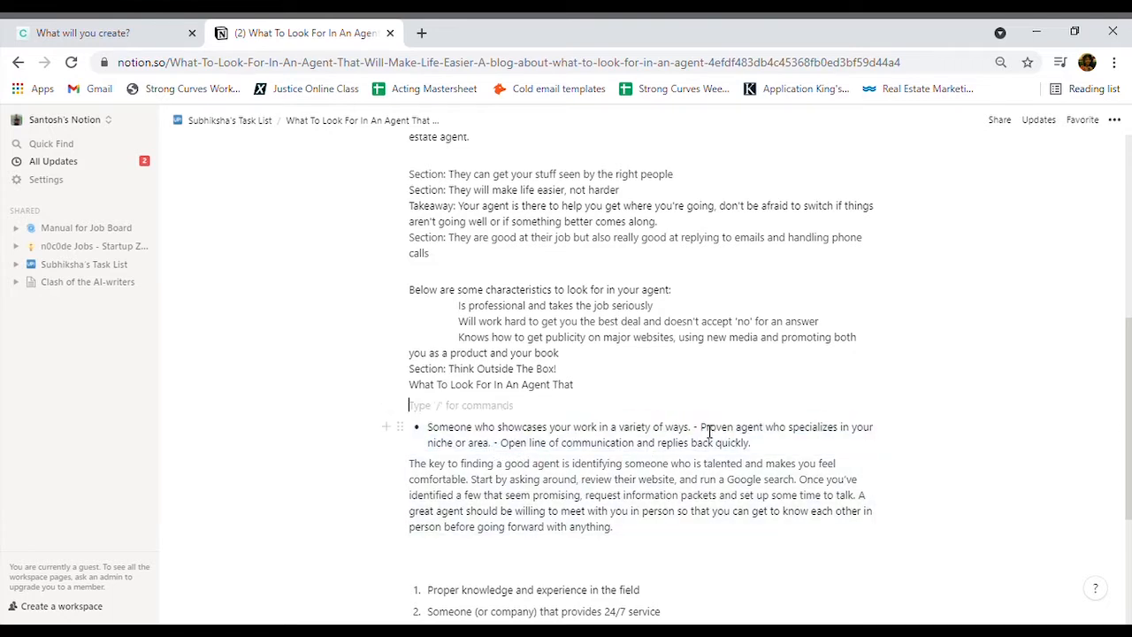
left_click_drag(708, 431, 500, 454)
key("ctrl+c")
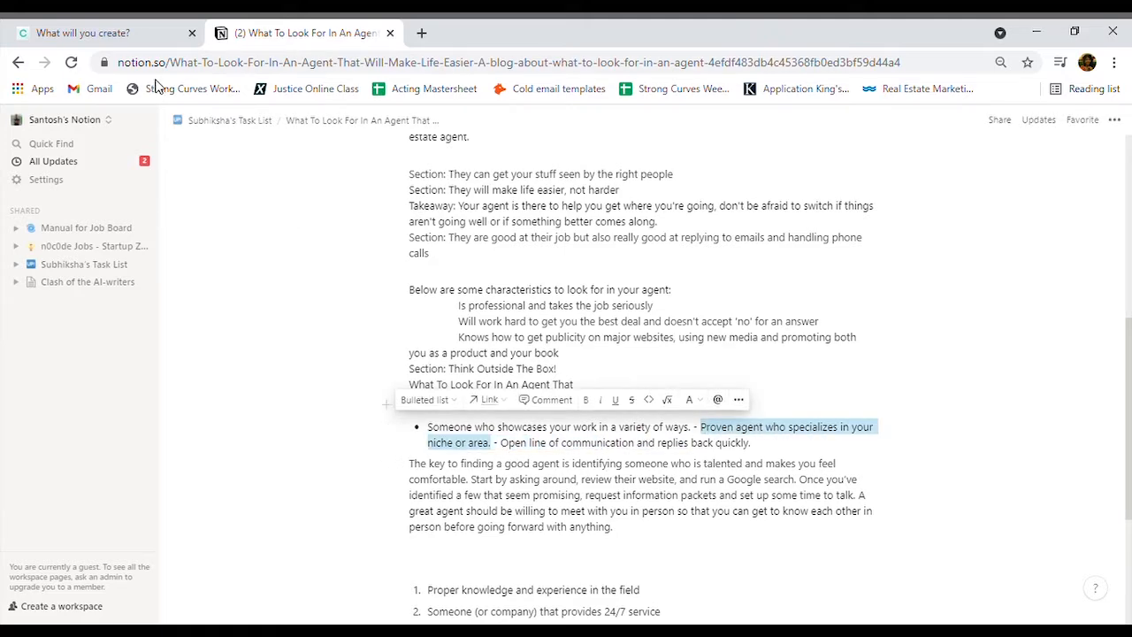
Step: Switch to copy.ai and generate Bullet Point to Paragraph results for Cheetah from "Proven agent who specializes in your niche or area"
left_click(121, 42)
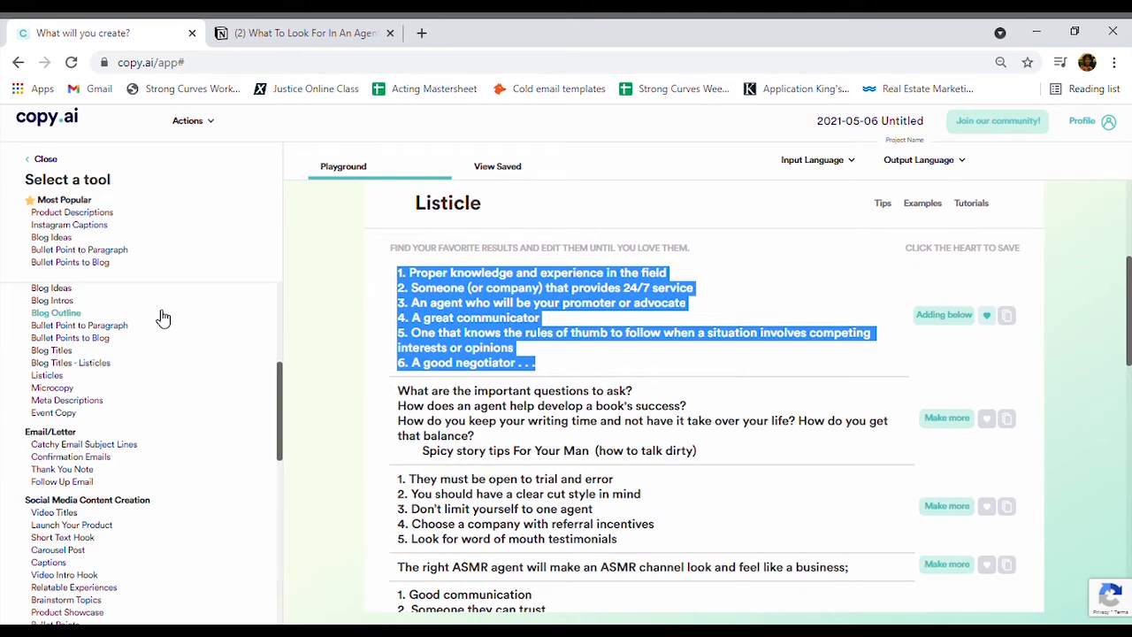
scroll(163, 316, "up", 1)
left_click(103, 251)
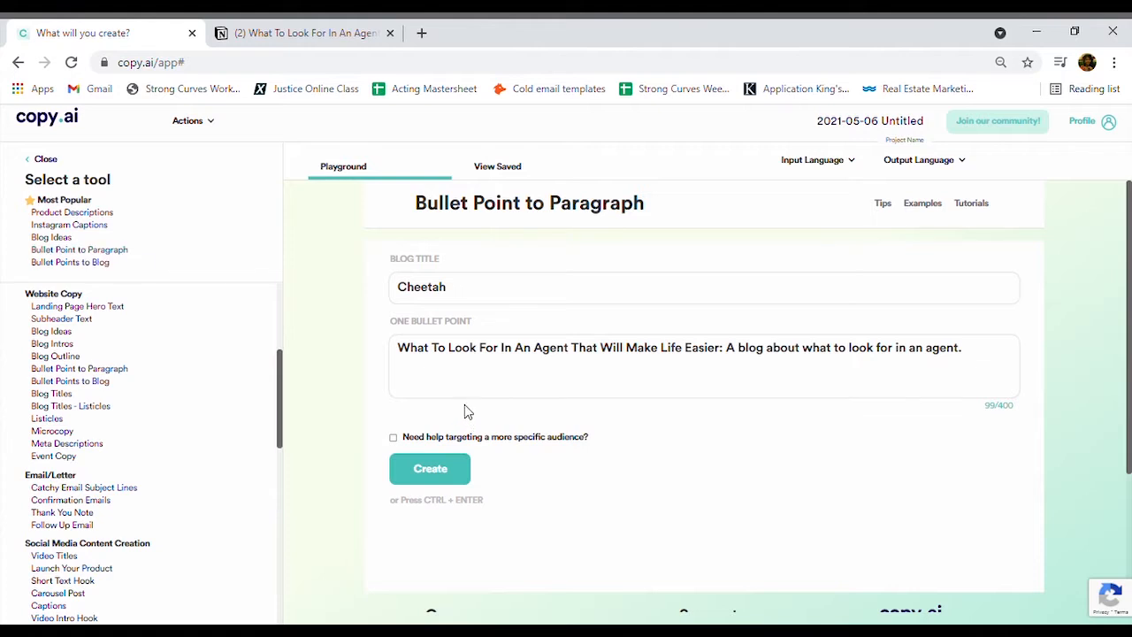
left_click_drag(970, 367, 411, 358)
key("BackSpace")
key("ctrl+v")
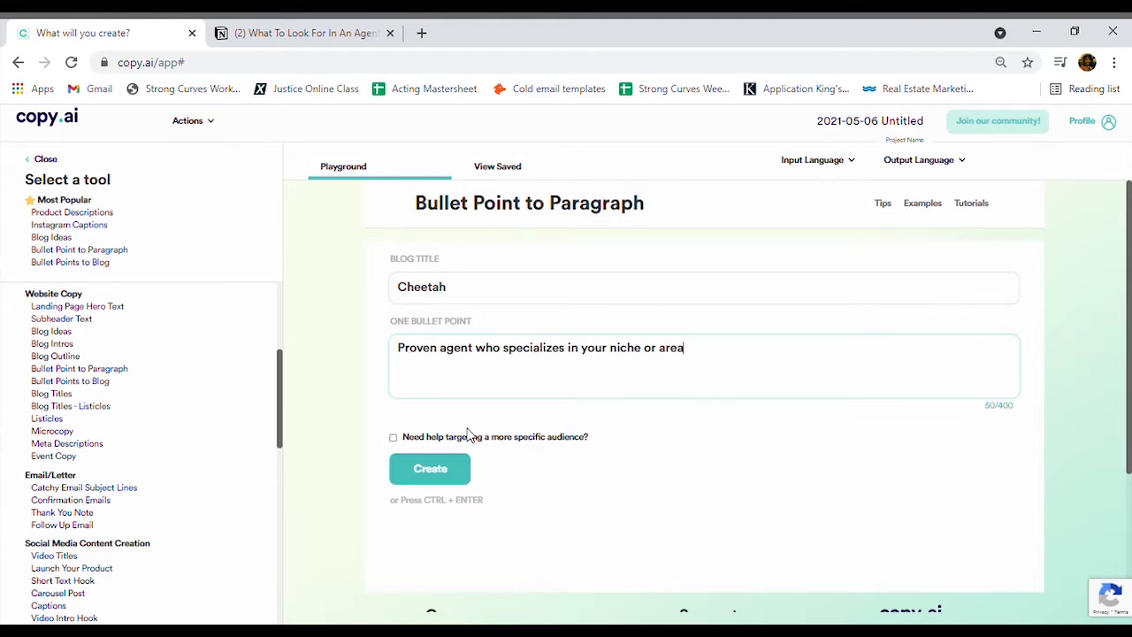
left_click(447, 469)
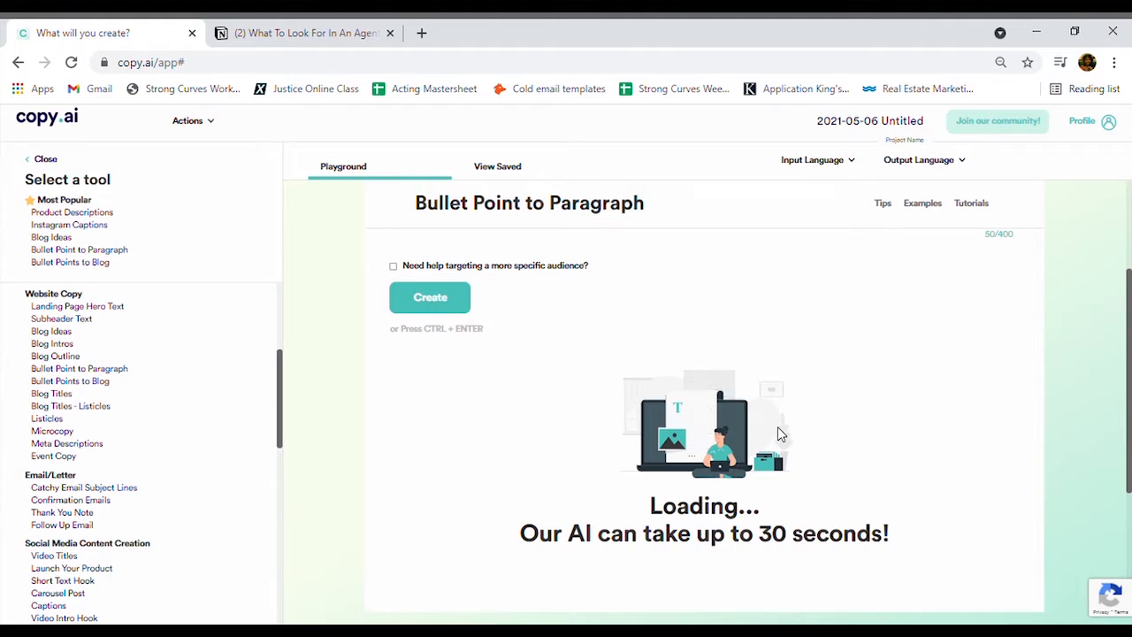
Step: Read through the generated paragraphs for text usable in the agent blog
scroll(778, 427, "down", 2)
scroll(778, 427, "up", 2)
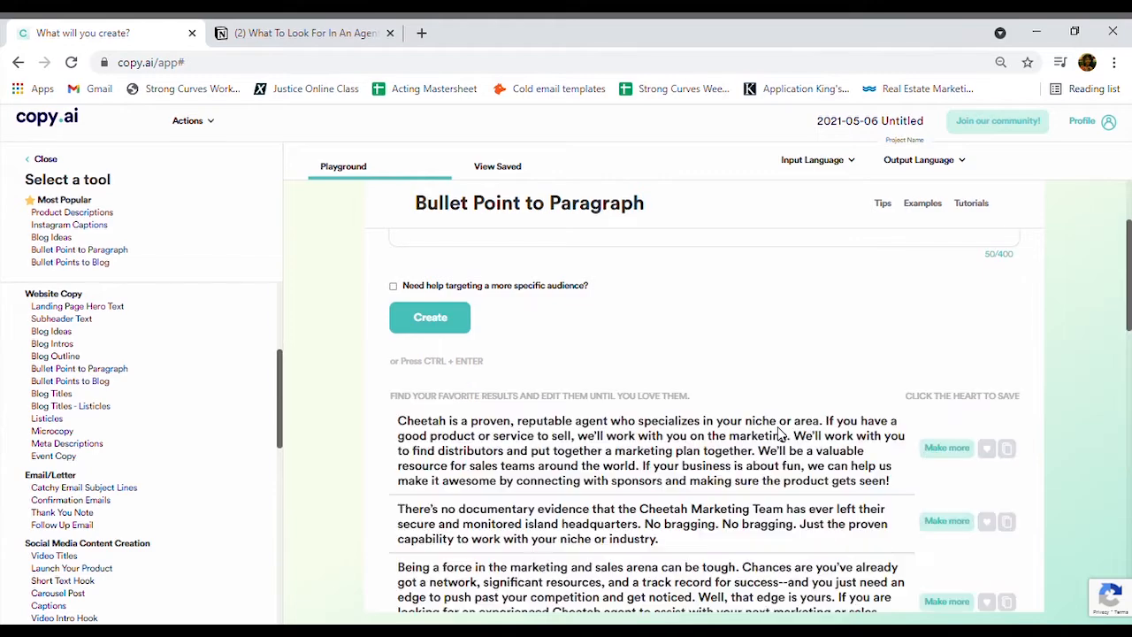
scroll(778, 434, "down", 1)
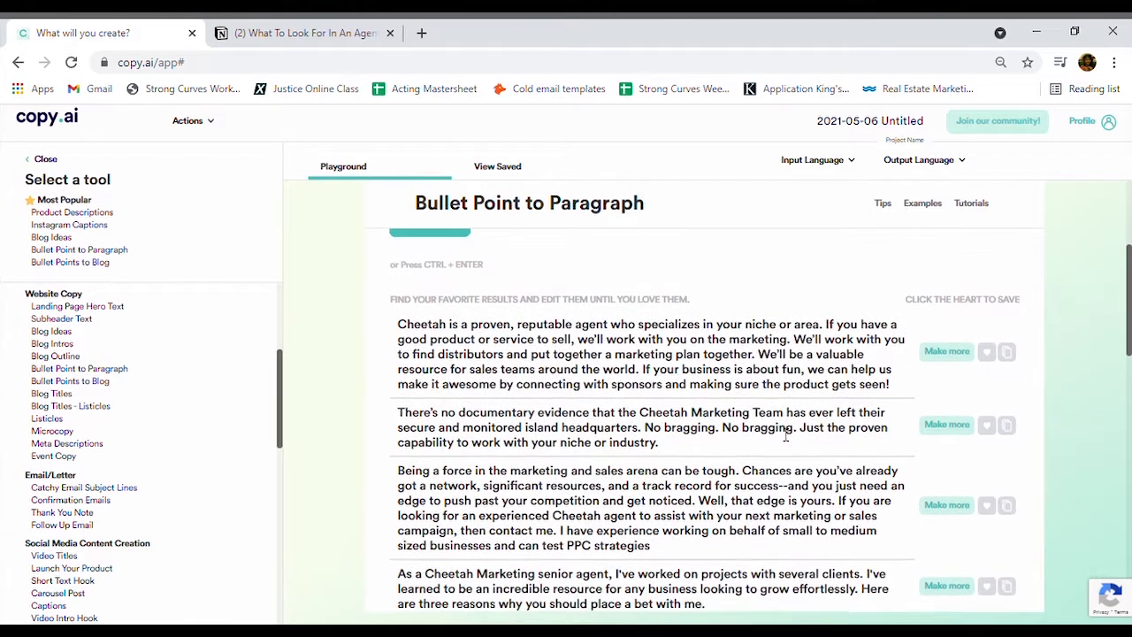
scroll(785, 434, "down", 1)
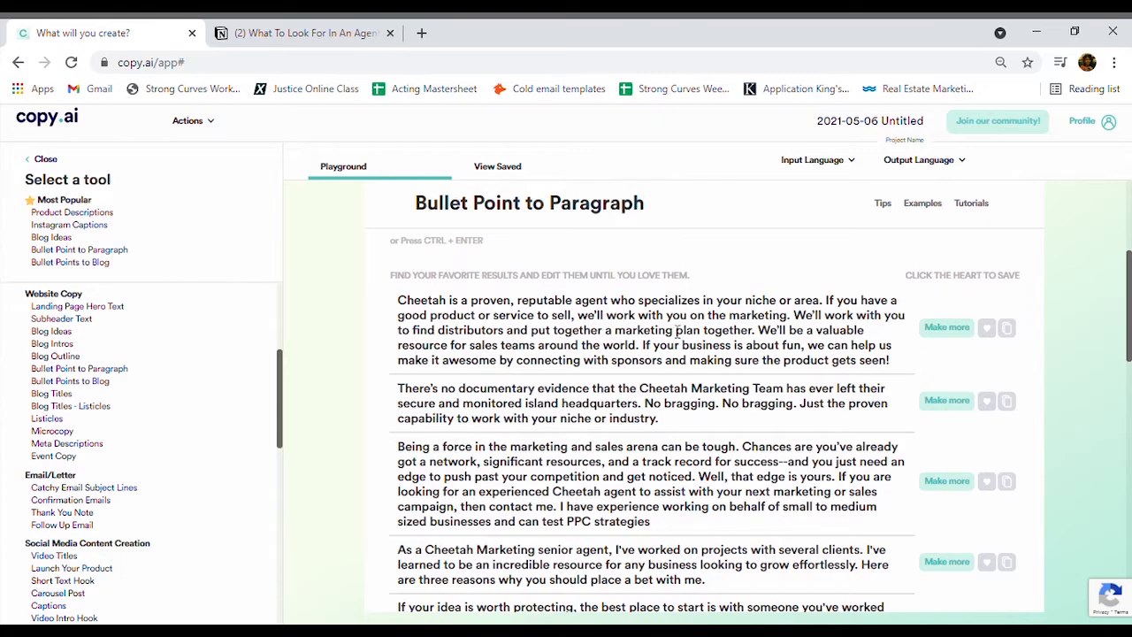
scroll(617, 396, "down", 1)
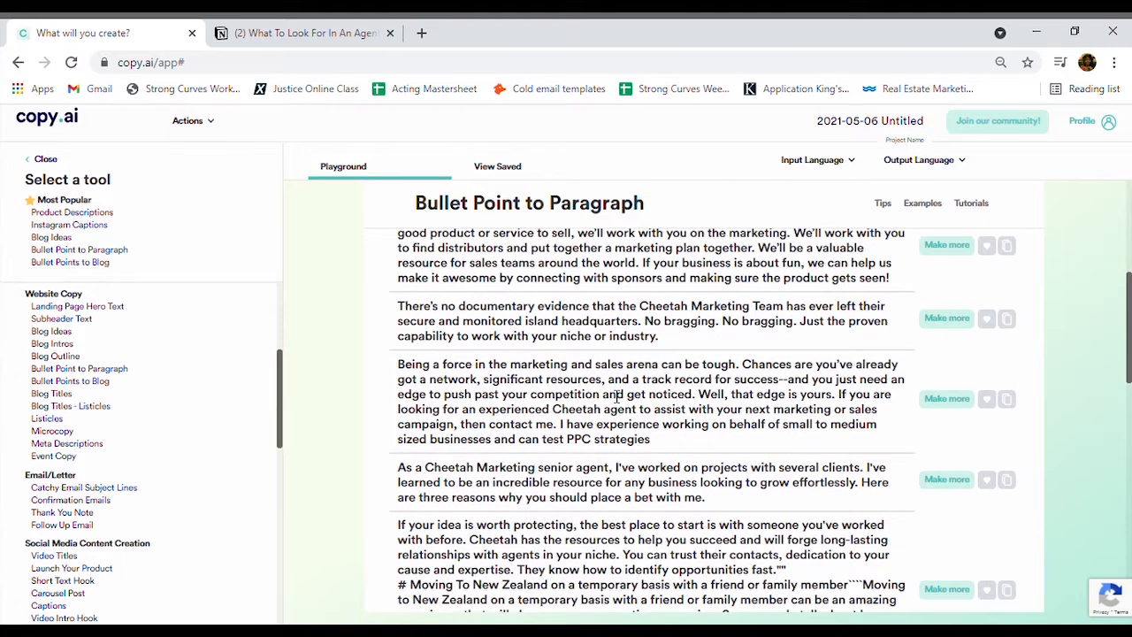
scroll(617, 396, "down", 1)
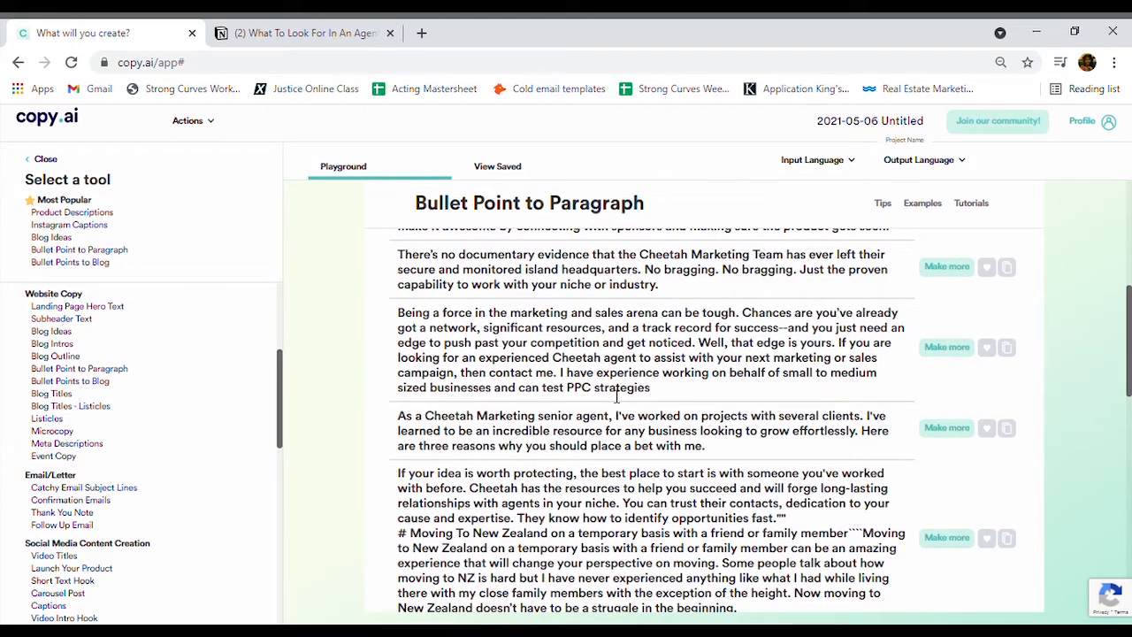
scroll(617, 396, "down", 3)
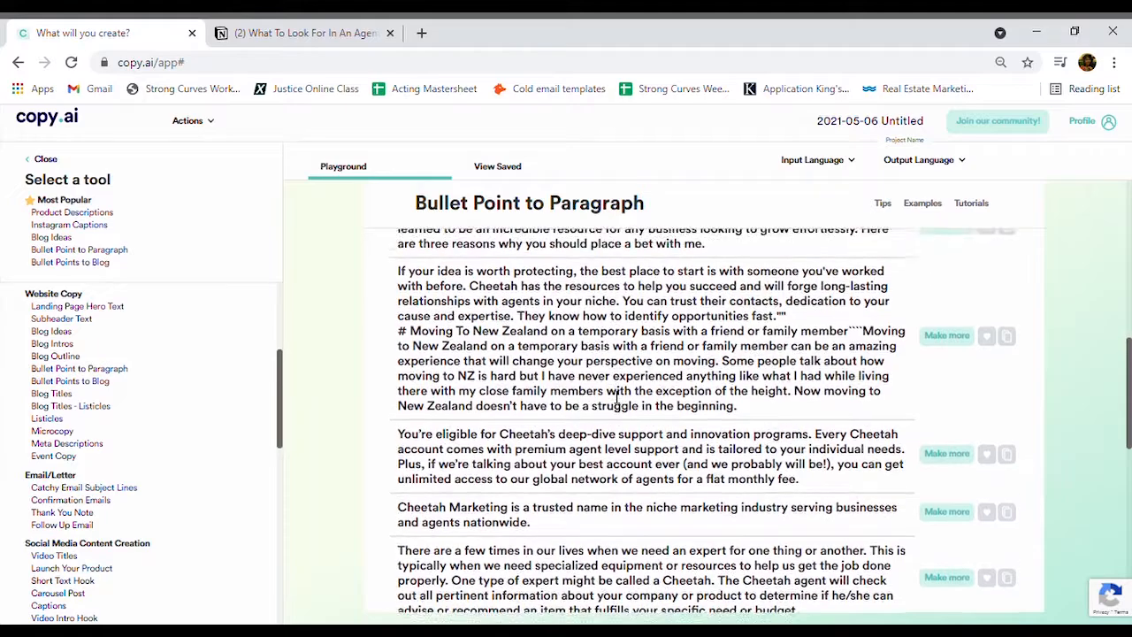
Step: Read through the remaining Bullet Point to Paragraph results for passages usable in the agent blog
scroll(617, 398, "down", 1)
scroll(614, 389, "up", 1)
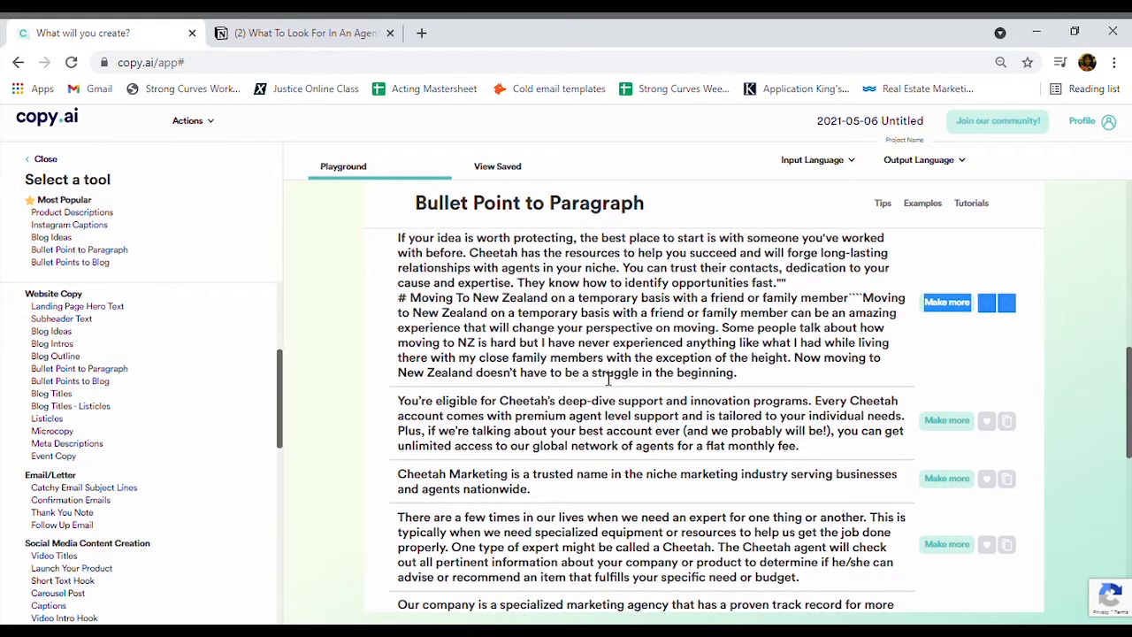
scroll(609, 378, "down", 3)
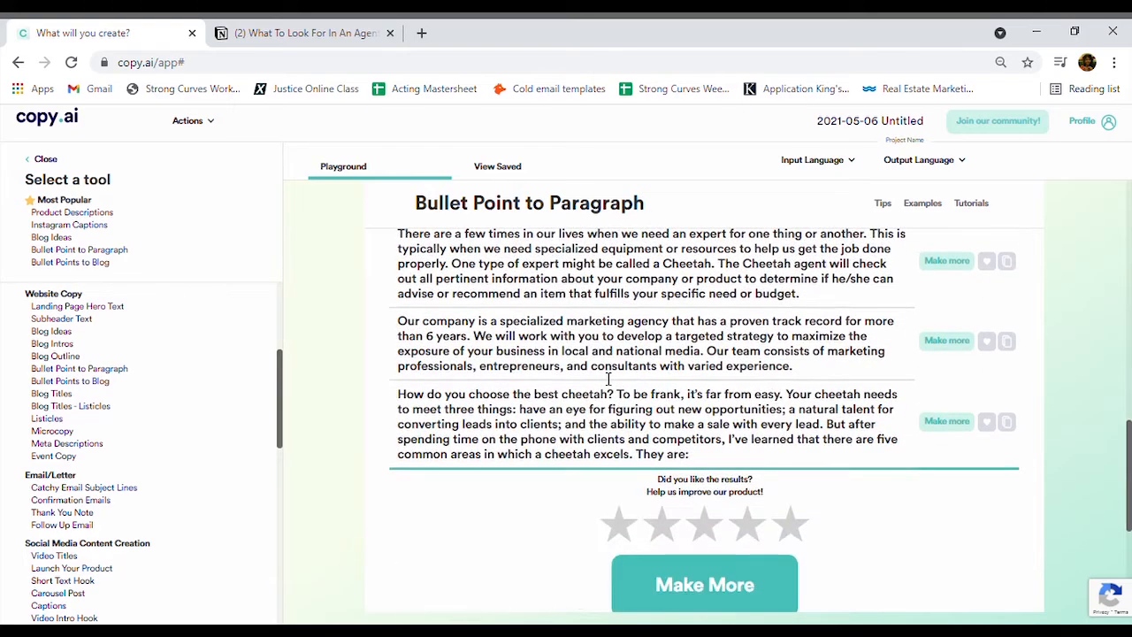
scroll(609, 379, "up", 1)
scroll(608, 378, "down", 1)
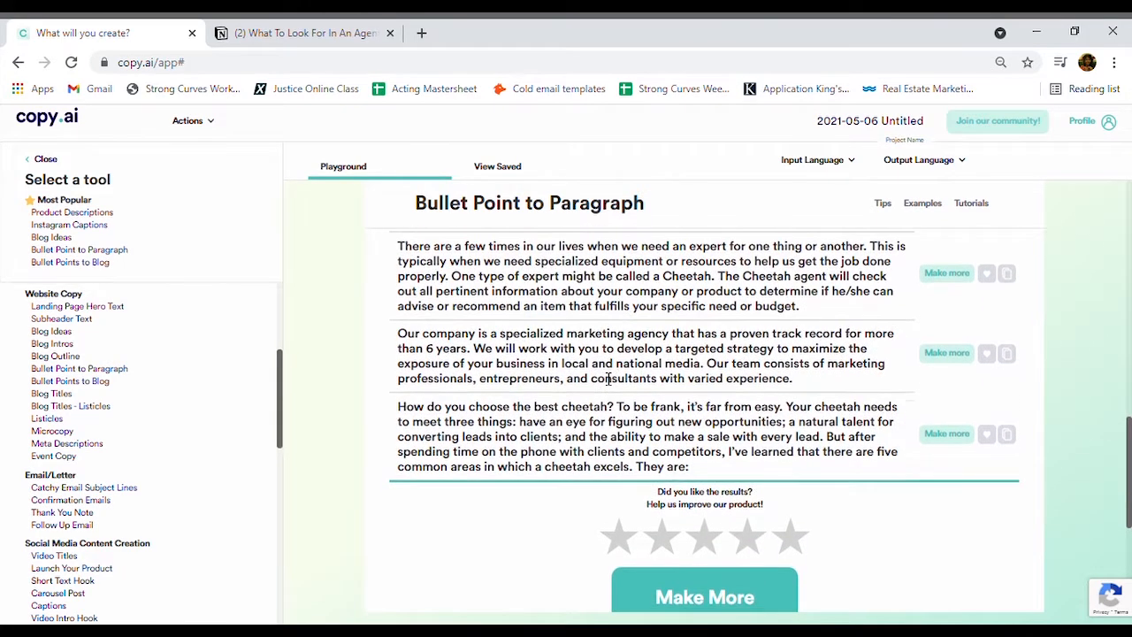
scroll(608, 378, "up", 4)
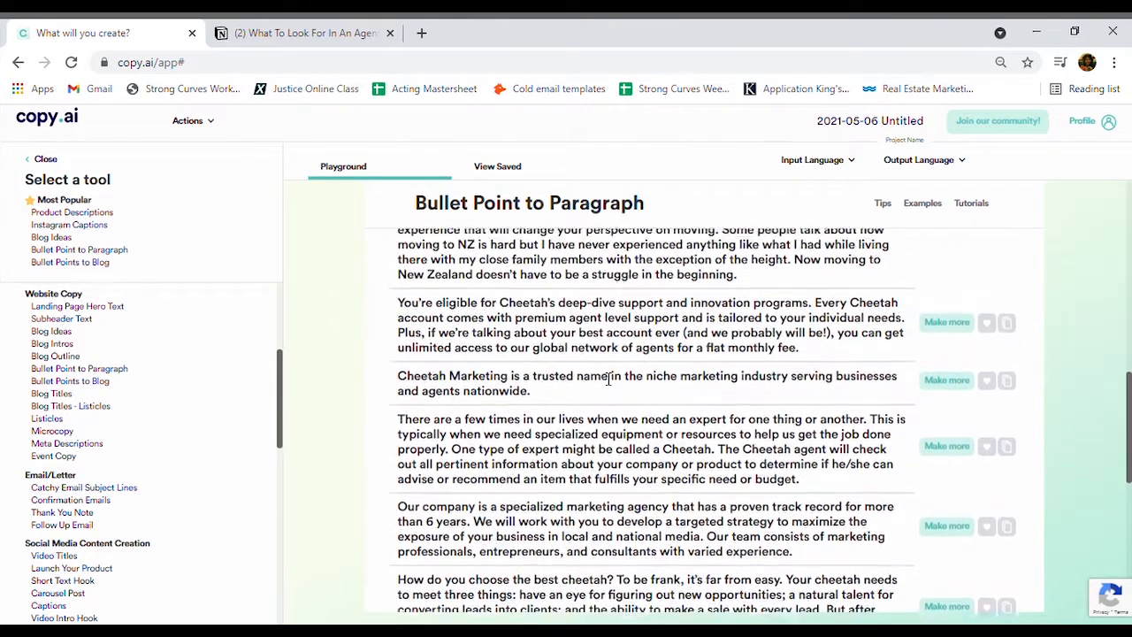
scroll(609, 379, "up", 5)
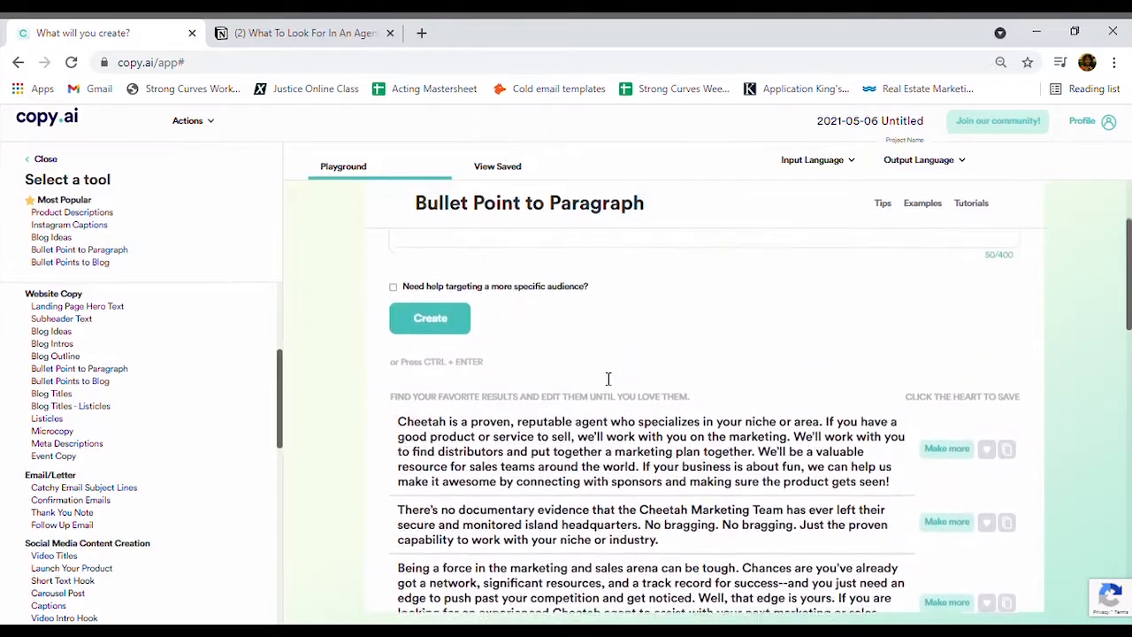
scroll(347, 324, "up", 2)
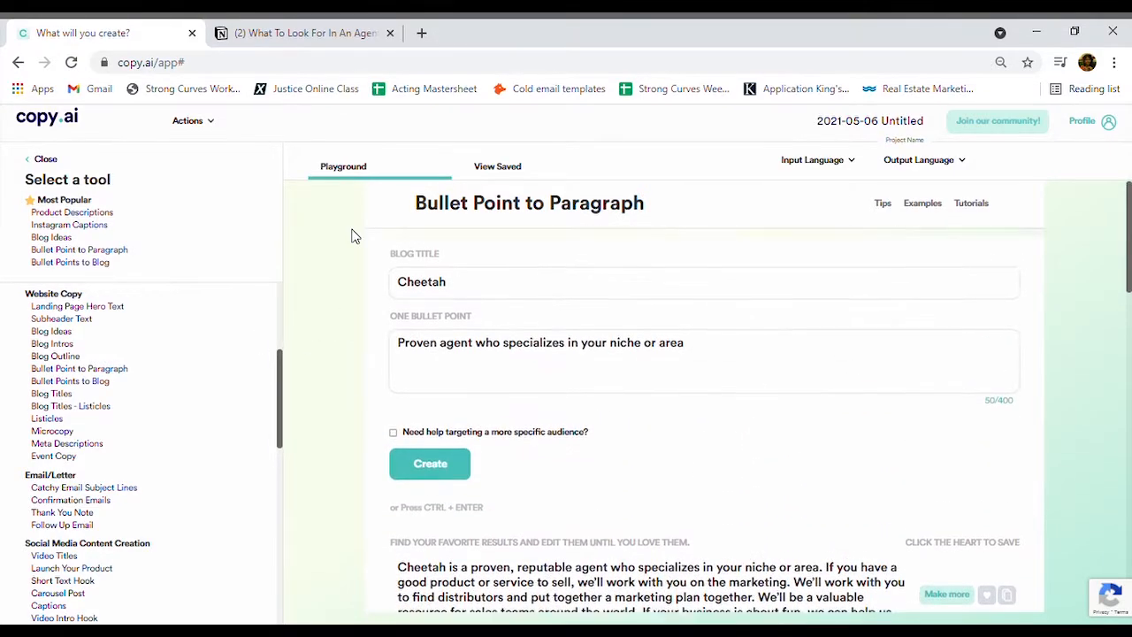
Step: Clear the existing one bullet point and blog title entries of Bullet Point to Paragraph
left_click_drag(686, 349, 395, 347)
key("BackSpace")
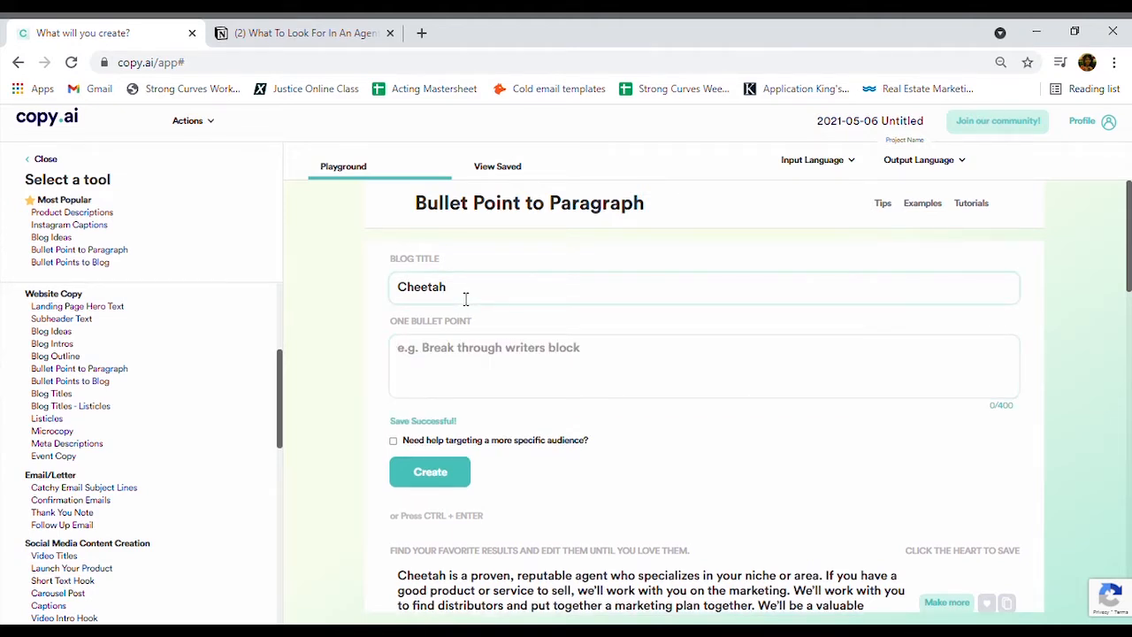
left_click_drag(459, 292, 403, 294)
key("BackSpace")
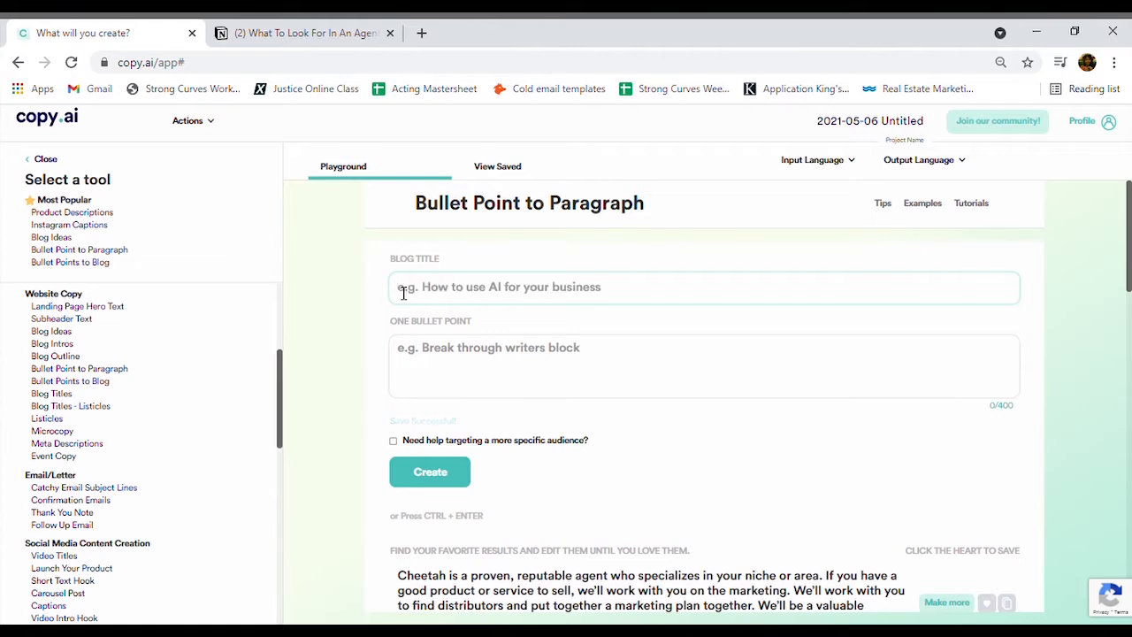
Step: Copy the full page title from the Notion draft and paste it as the blog title in copy.ai
left_click(318, 32)
scroll(665, 307, "up", 5)
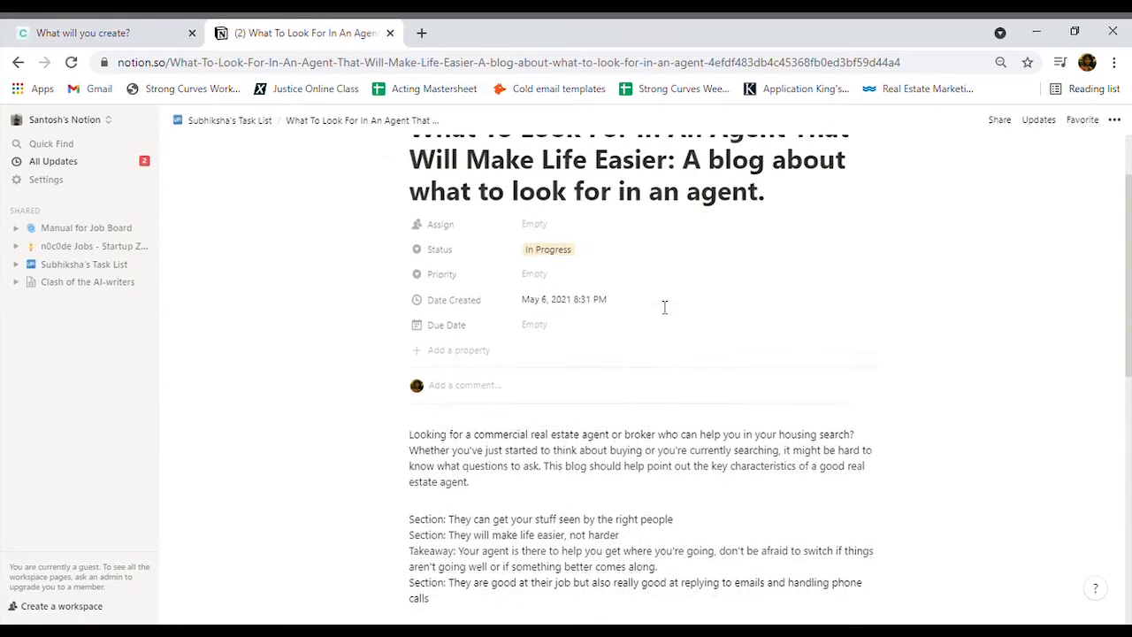
left_click_drag(768, 301, 422, 234)
key("ctrl+c")
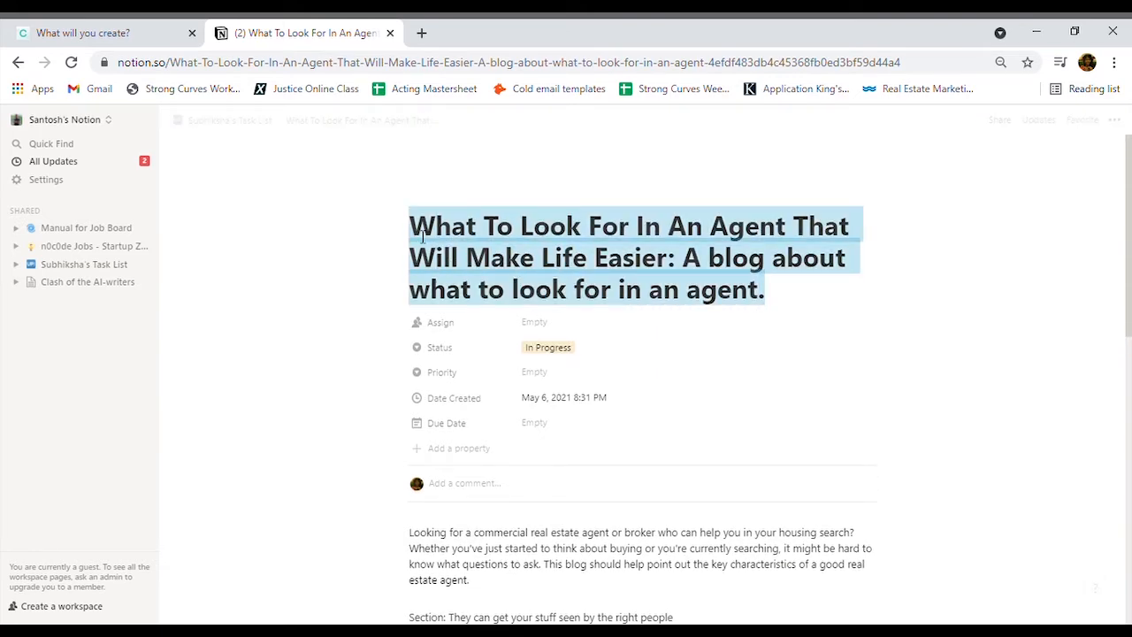
left_click(96, 32)
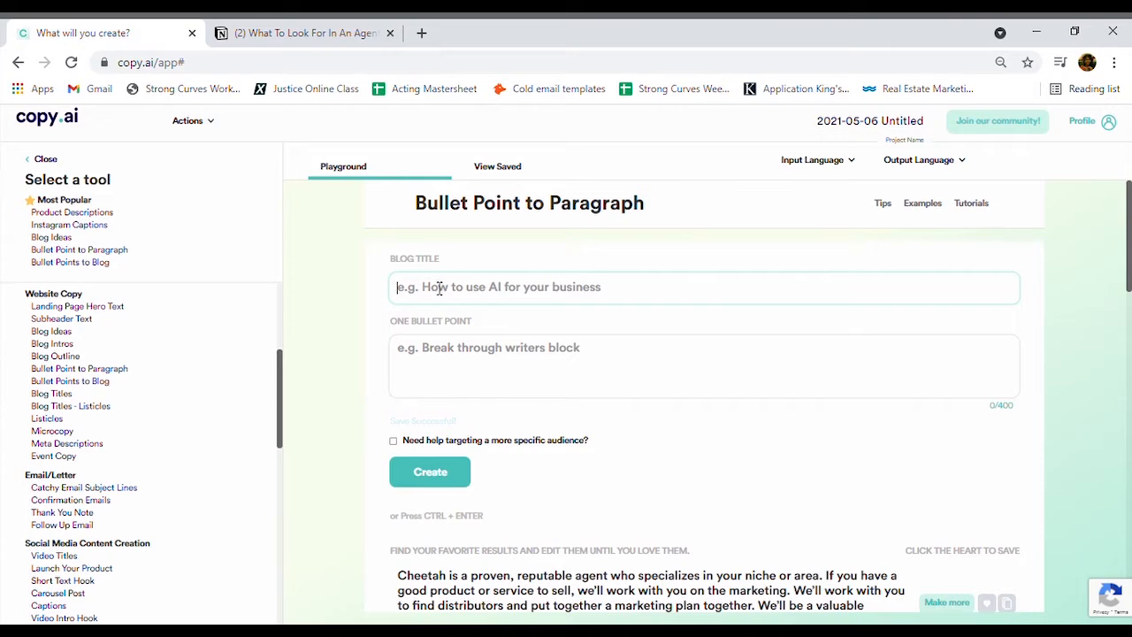
key("ctrl+v")
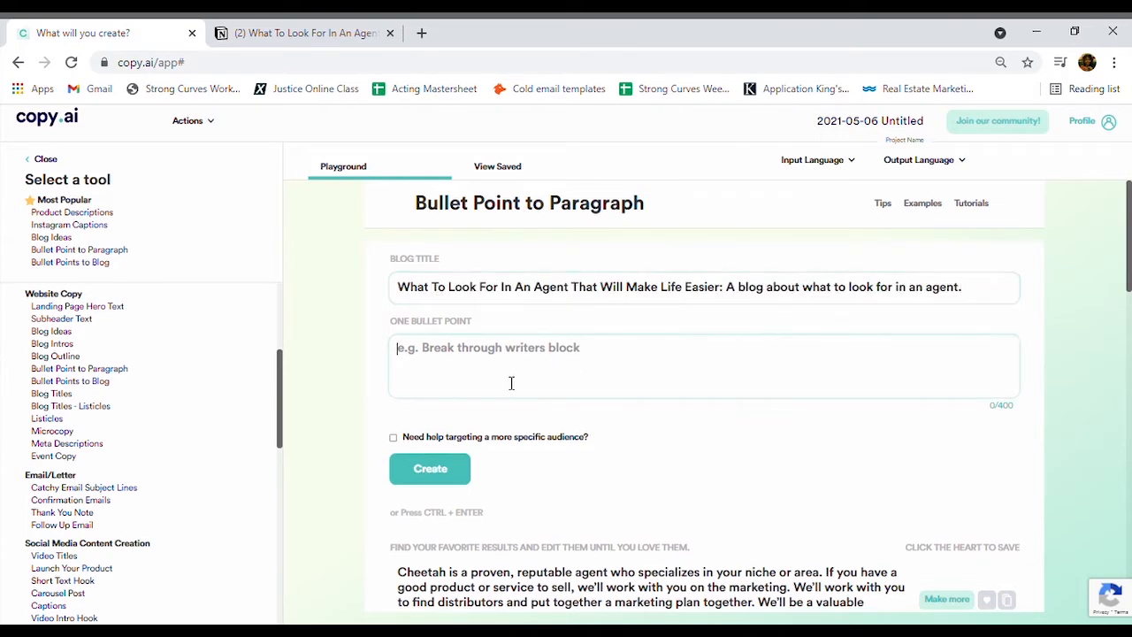
Step: Review the Notion draft and copy the characteristics lines from "Is professional and takes the job seriously" to "doesn't accept 'no' for an answer"
left_click(300, 32)
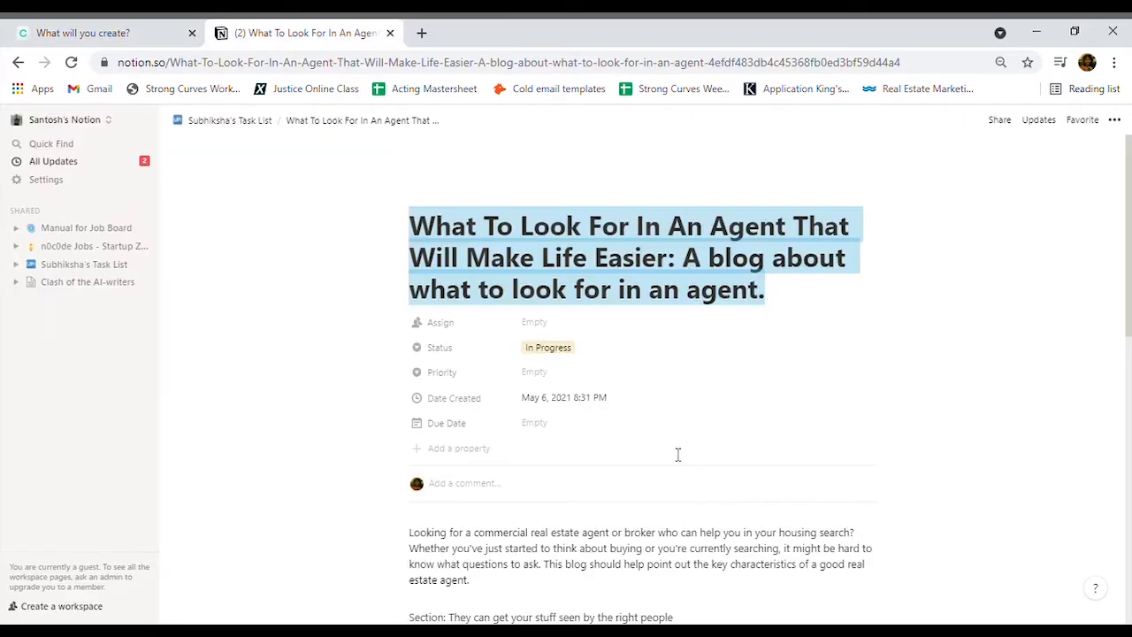
scroll(678, 454, "down", 4)
scroll(677, 455, "down", 2)
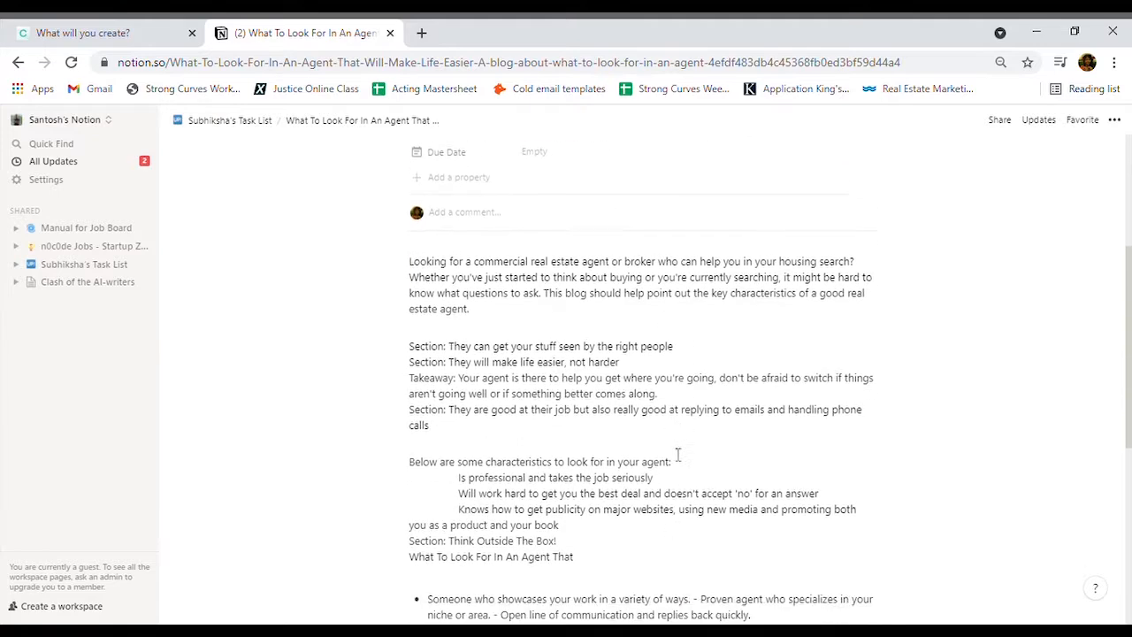
scroll(683, 495, "down", 2)
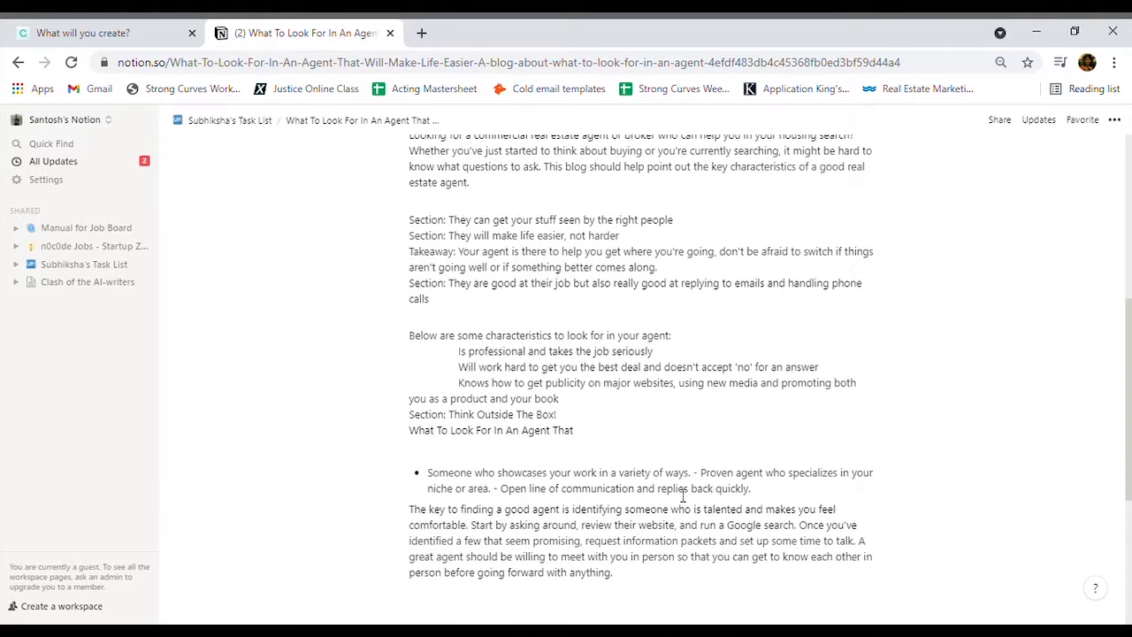
scroll(591, 476, "up", 1)
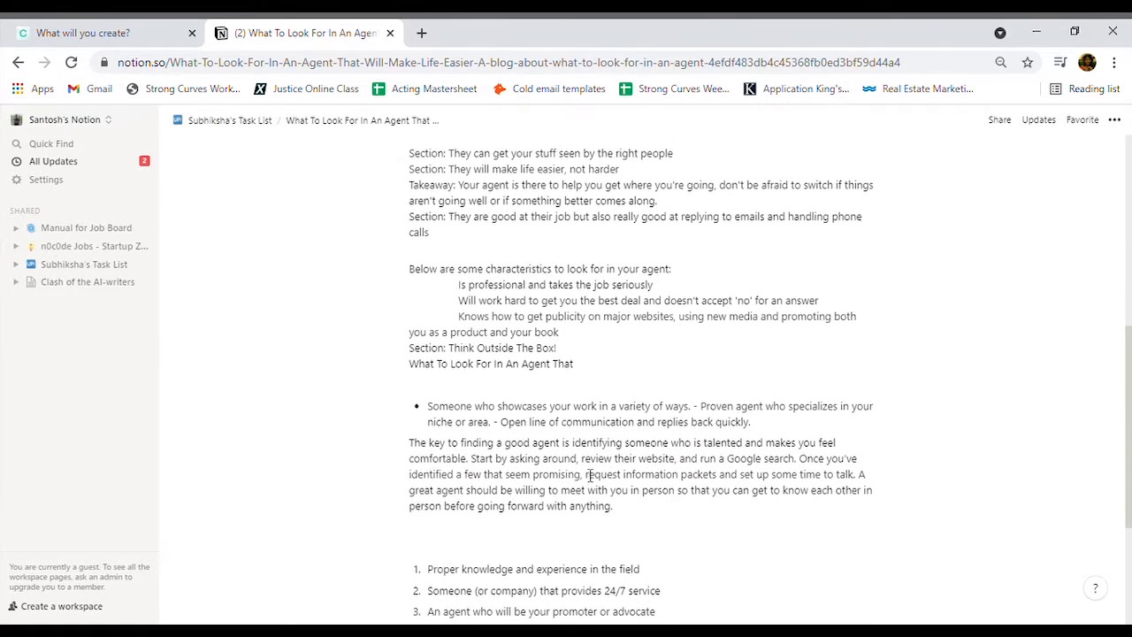
scroll(591, 475, "down", 1)
scroll(590, 476, "up", 1)
scroll(664, 381, "down", 3)
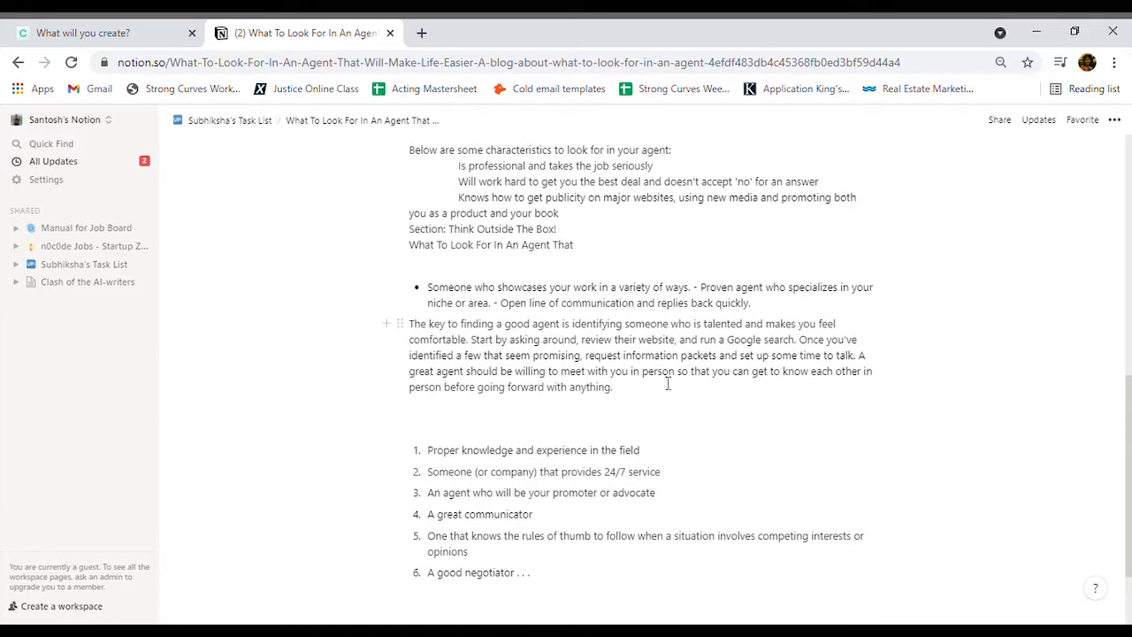
scroll(668, 383, "up", 4)
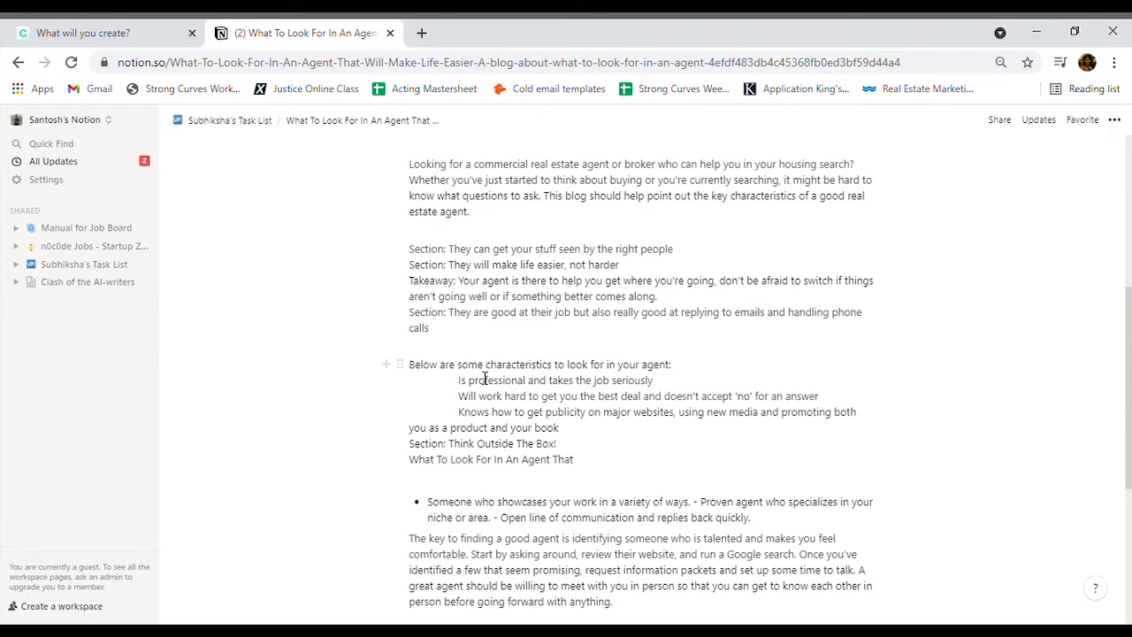
left_click_drag(459, 382, 831, 402)
key("ctrl+c")
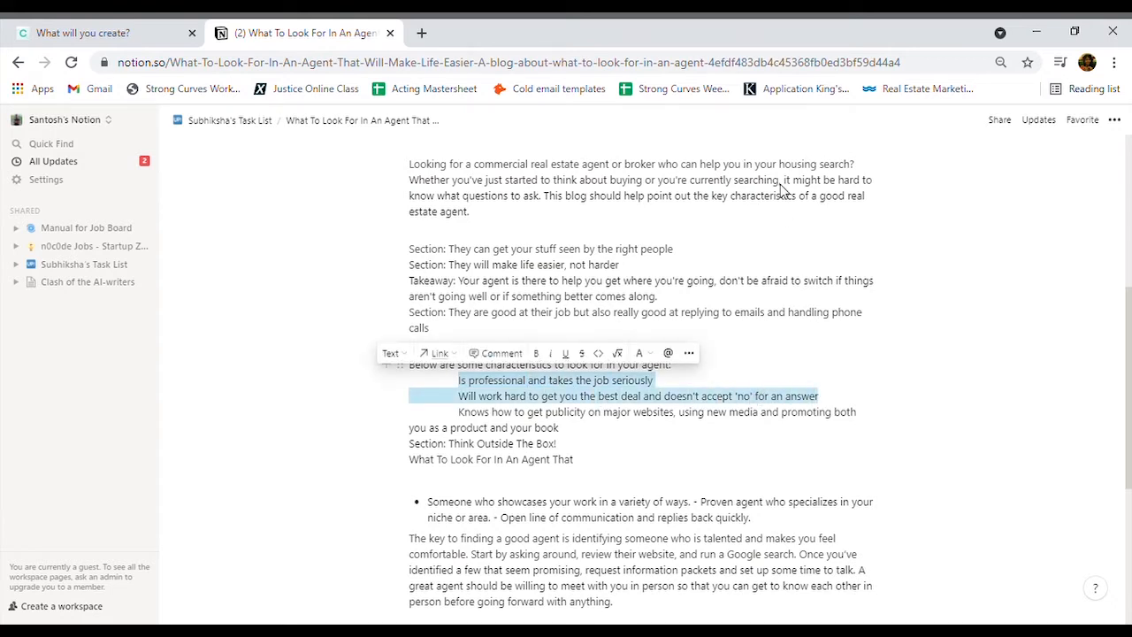
Step: Switch to copy.ai and paste the two copied characteristics as the one bullet point
left_click(139, 39)
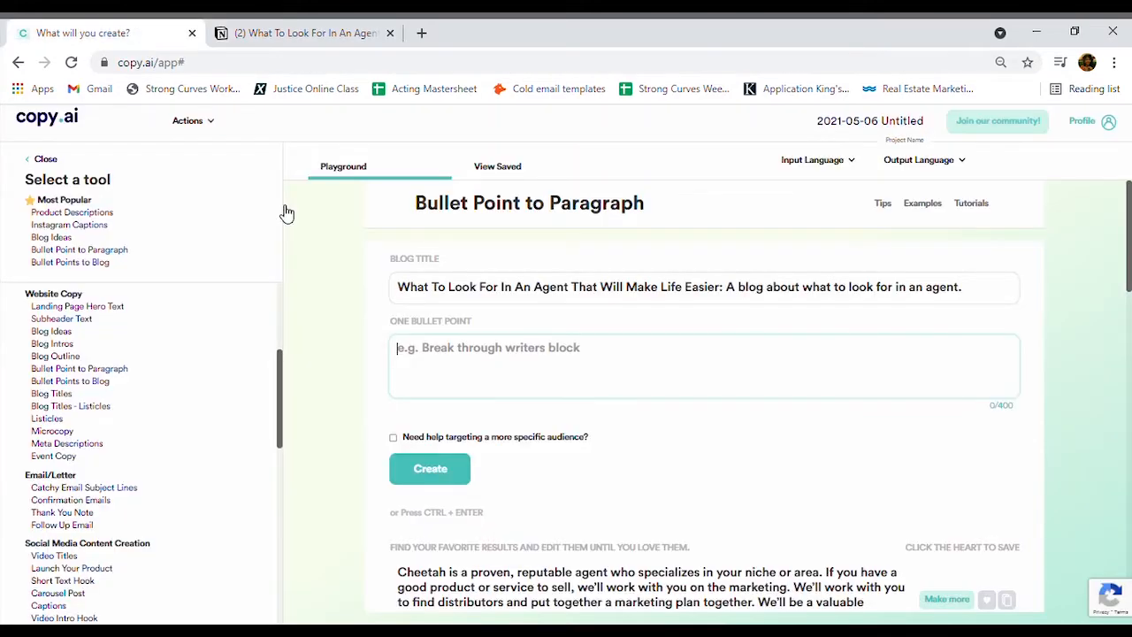
left_click(429, 359)
key("ctrl+v")
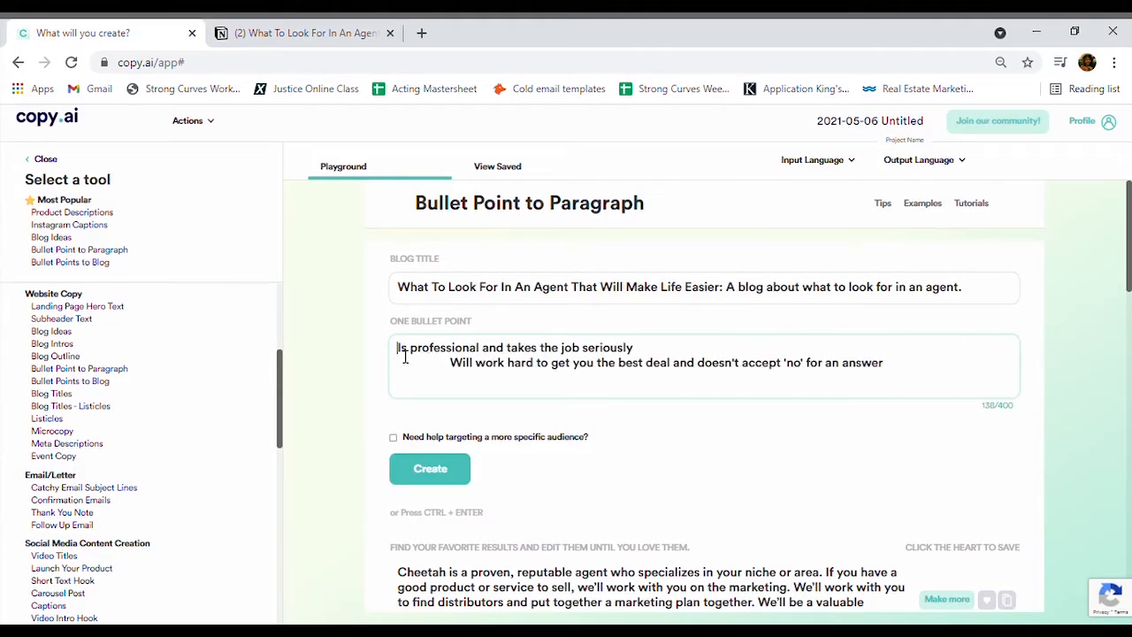
type("Re")
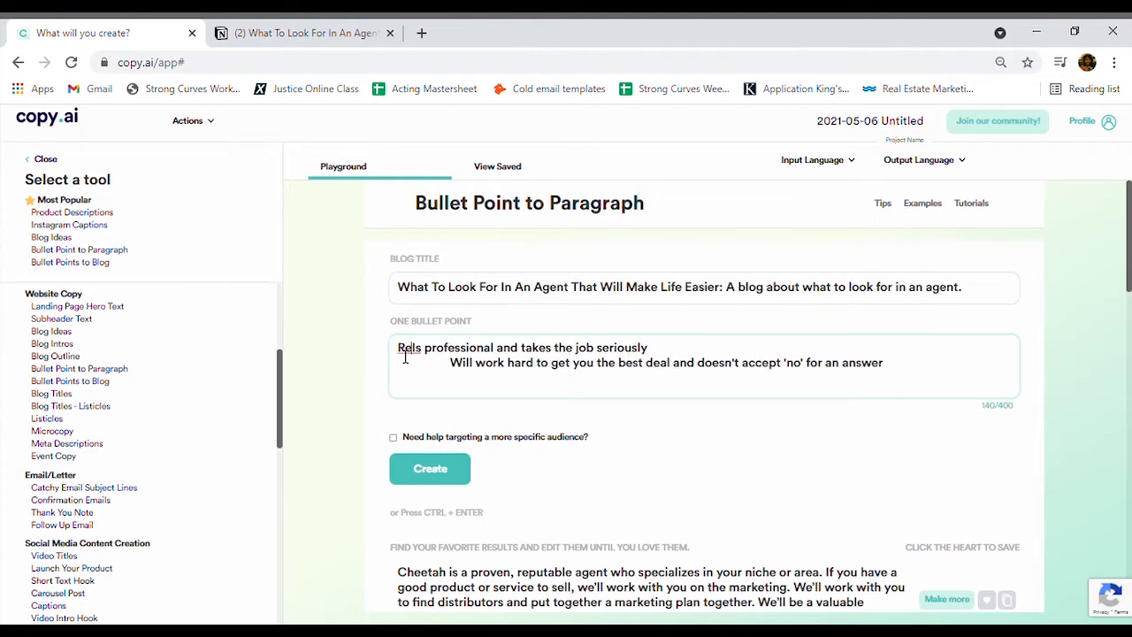
key("BackSpace")
key("BackSpace")
type("SI")
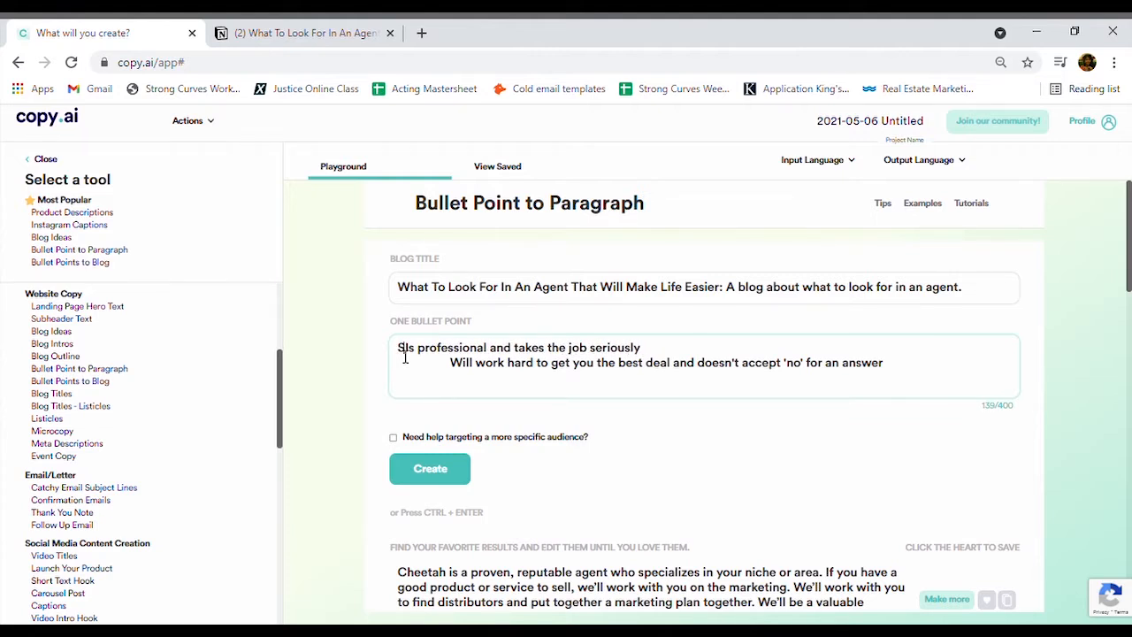
type("omeone")
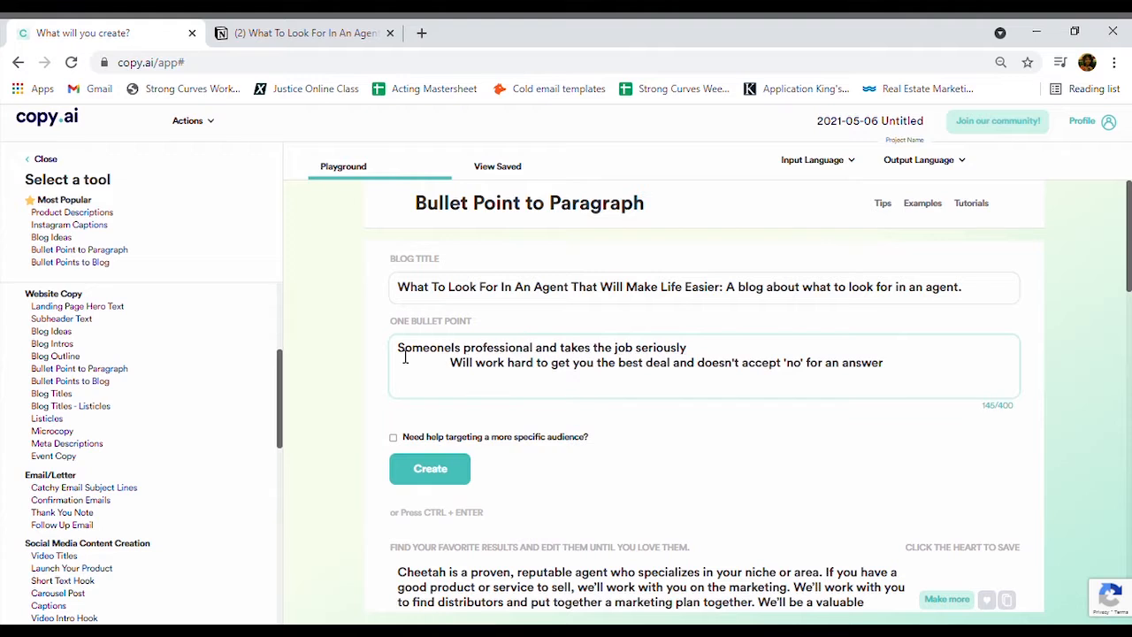
key("BackSpace")
key("BackSpace")
key("BackSpace")
key("BackSpace")
key("BackSpace")
key("BackSpace")
key("BackSpace")
Step: Rework the bullet point into two running sentences that start with "Realtor" and end in periods, and generate the paragraphs
type("Realto")
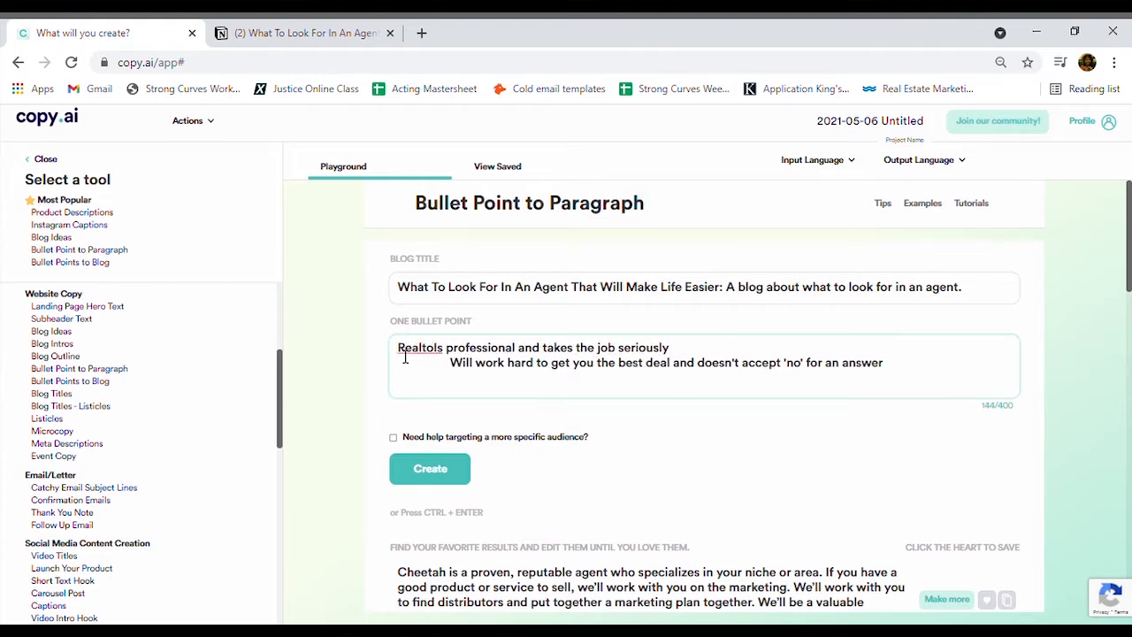
type("r")
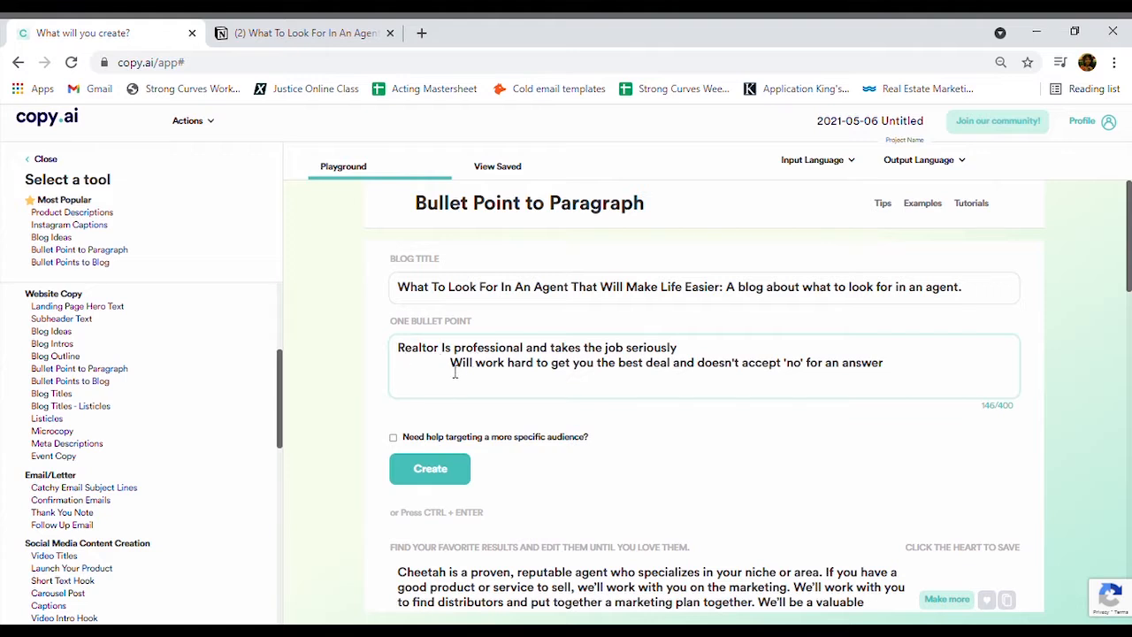
key("BackSpace")
key("BackSpace")
key("BackSpace")
key("BackSpace")
key("BackSpace")
key("BackSpace")
key("BackSpace")
key("BackSpace")
key("BackSpace")
key("BackSpace")
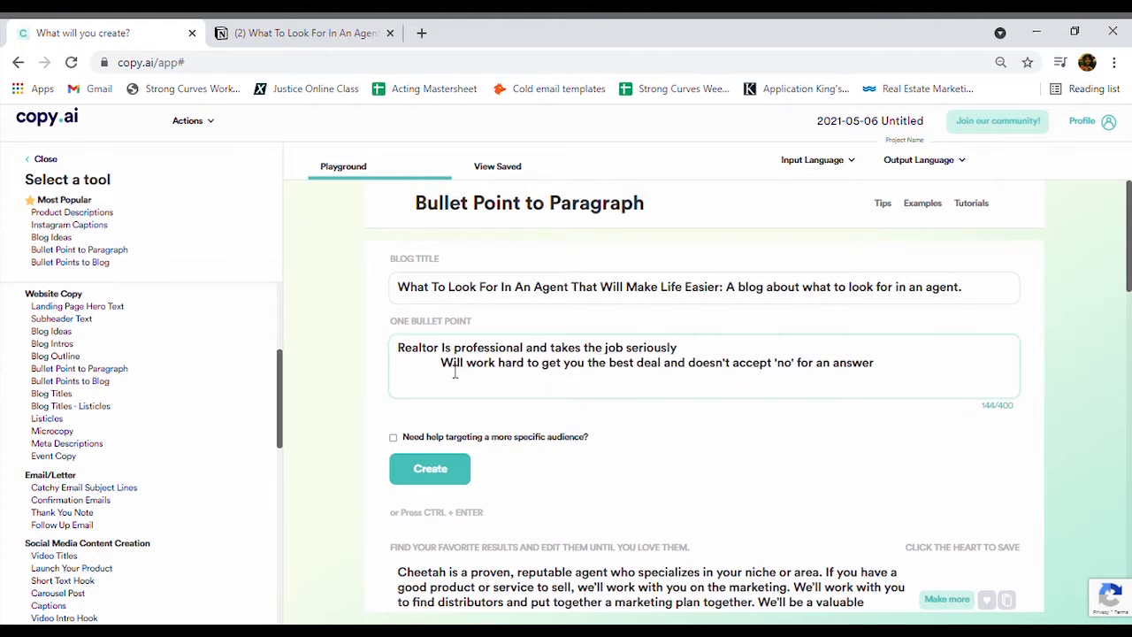
key("BackSpace")
key("BackSpace")
key("BackSpace")
key("BackSpace")
key("BackSpace")
key("BackSpace")
key("BackSpace")
key("BackSpace")
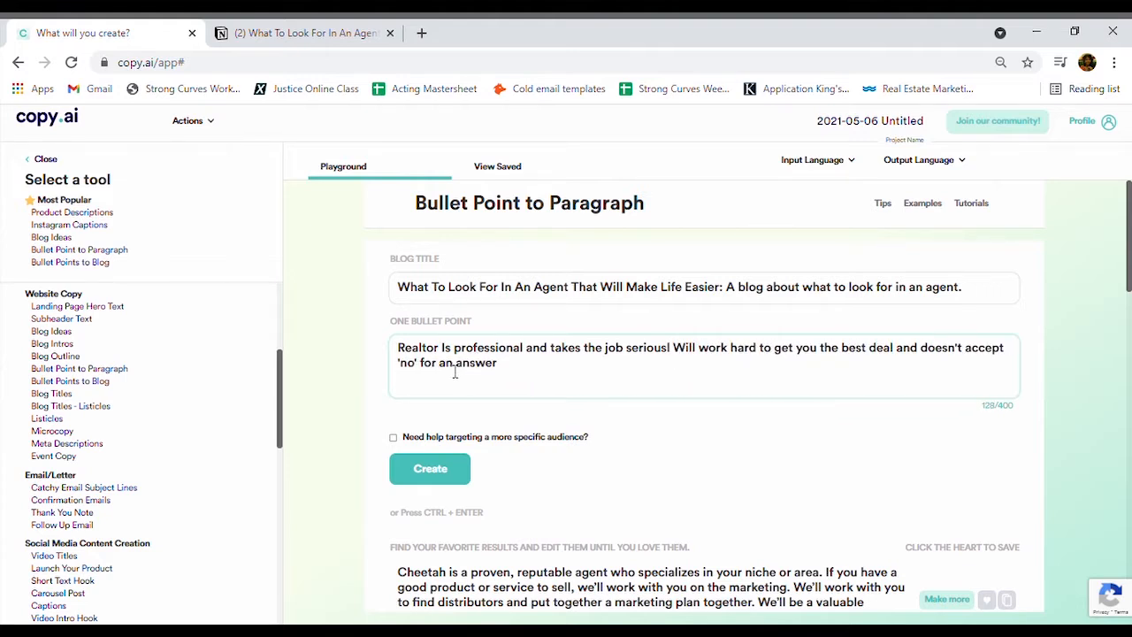
type("y,")
key("BackSpace")
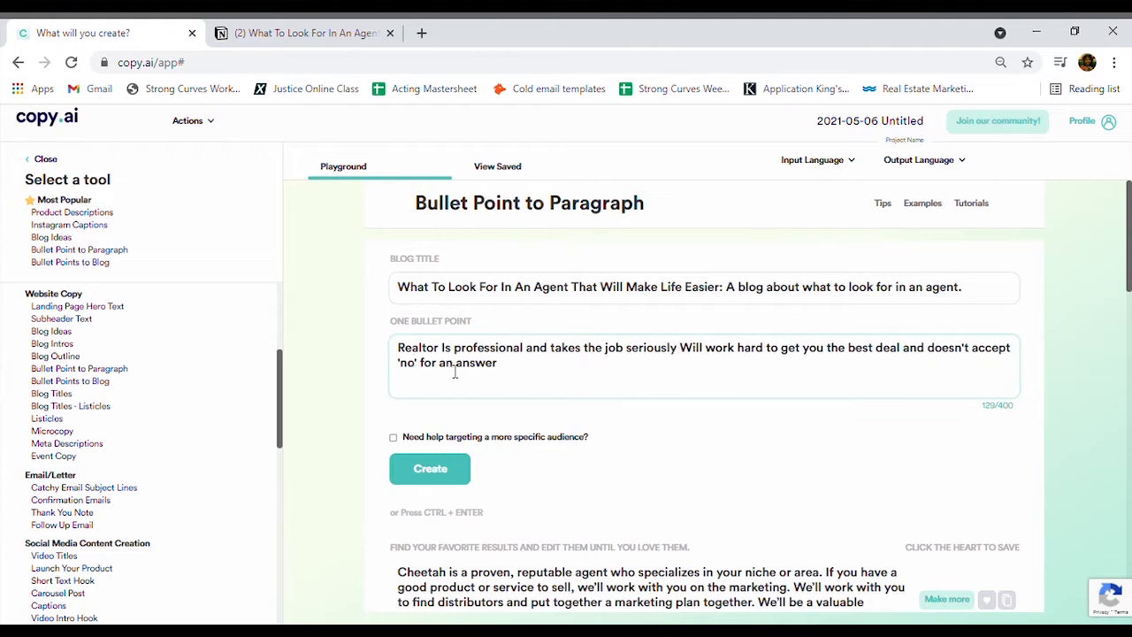
type(".")
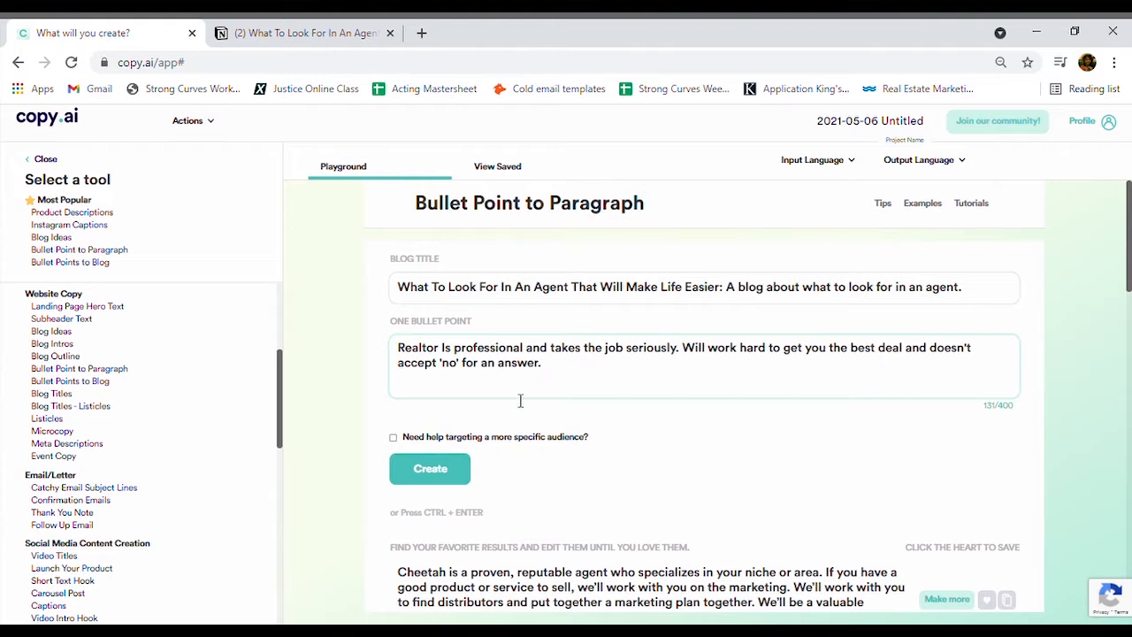
left_click(425, 475)
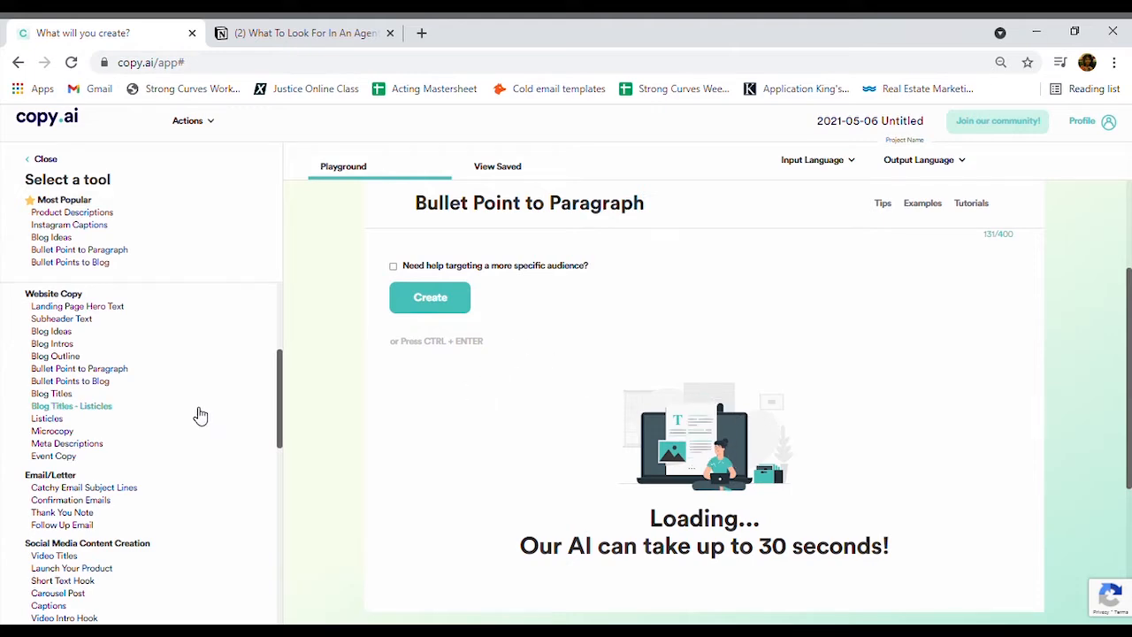
Step: Look through the copy.ai tool categories, from Social Ads and Website Copy to Sales Copy, Writing Tools, Brainstorming Tools and Personal Tools
scroll(198, 412, "up", 3)
scroll(197, 415, "down", 8)
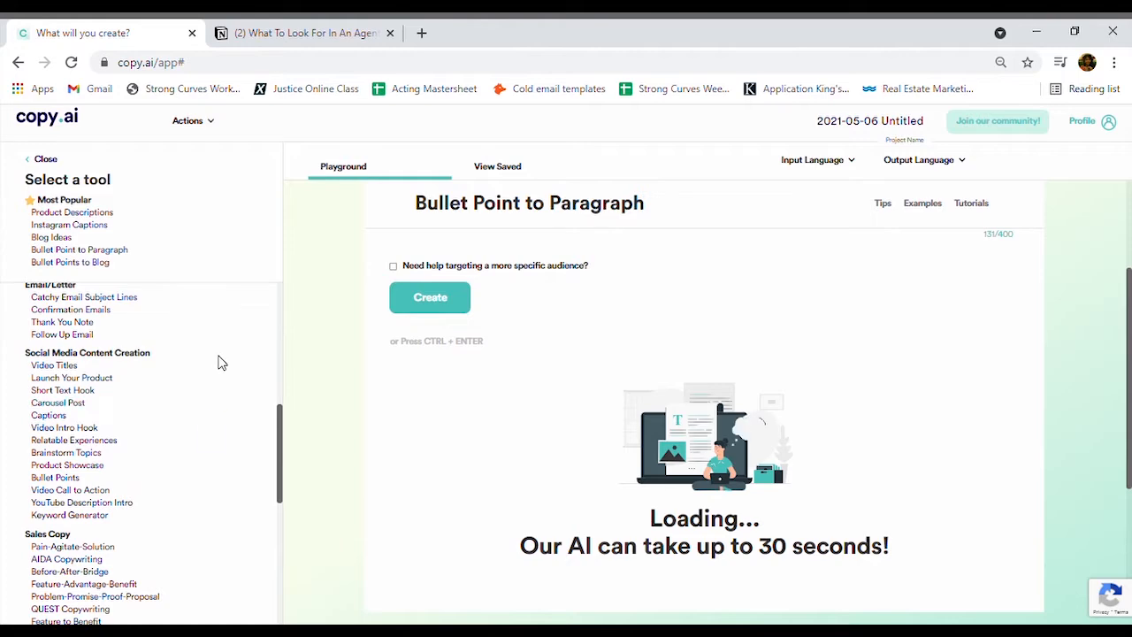
scroll(219, 362, "up", 1)
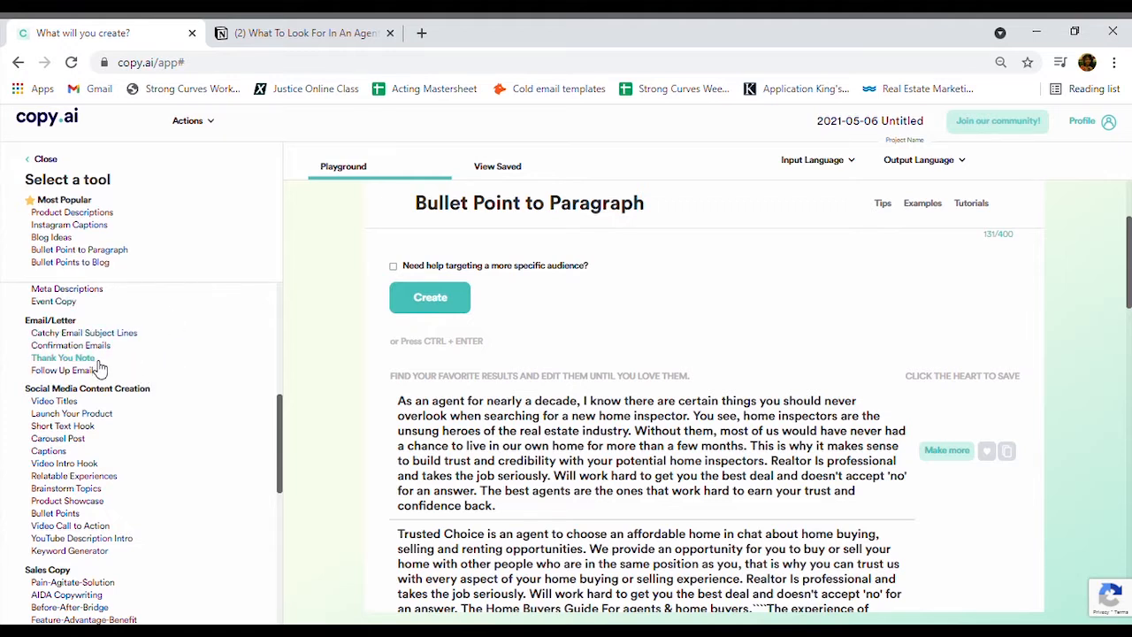
scroll(187, 447, "down", 1)
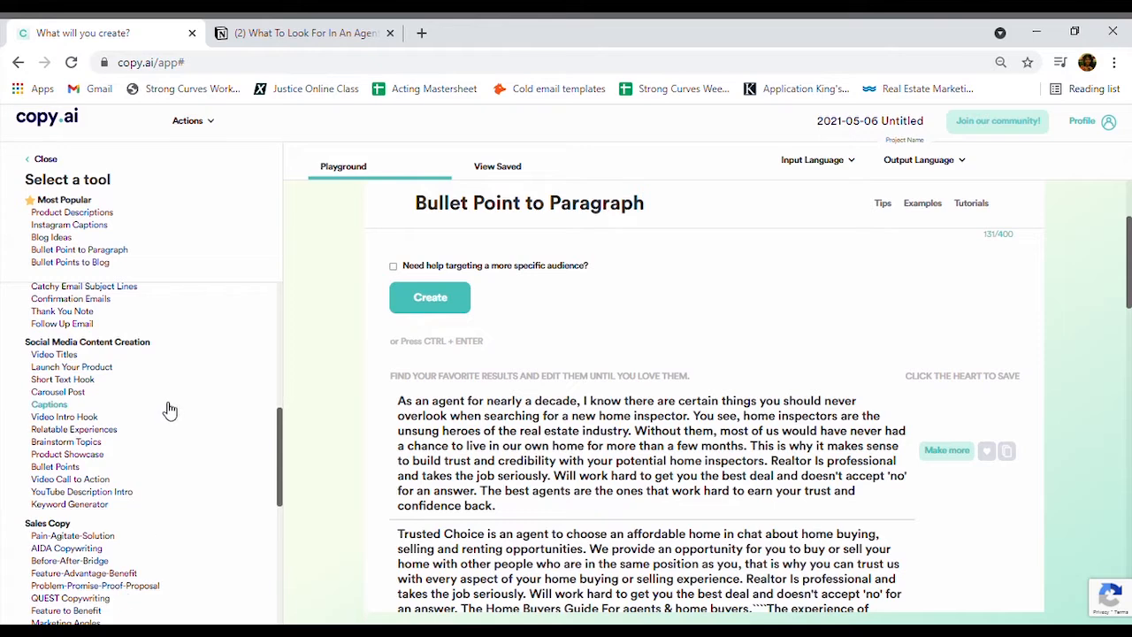
scroll(170, 410, "down", 5)
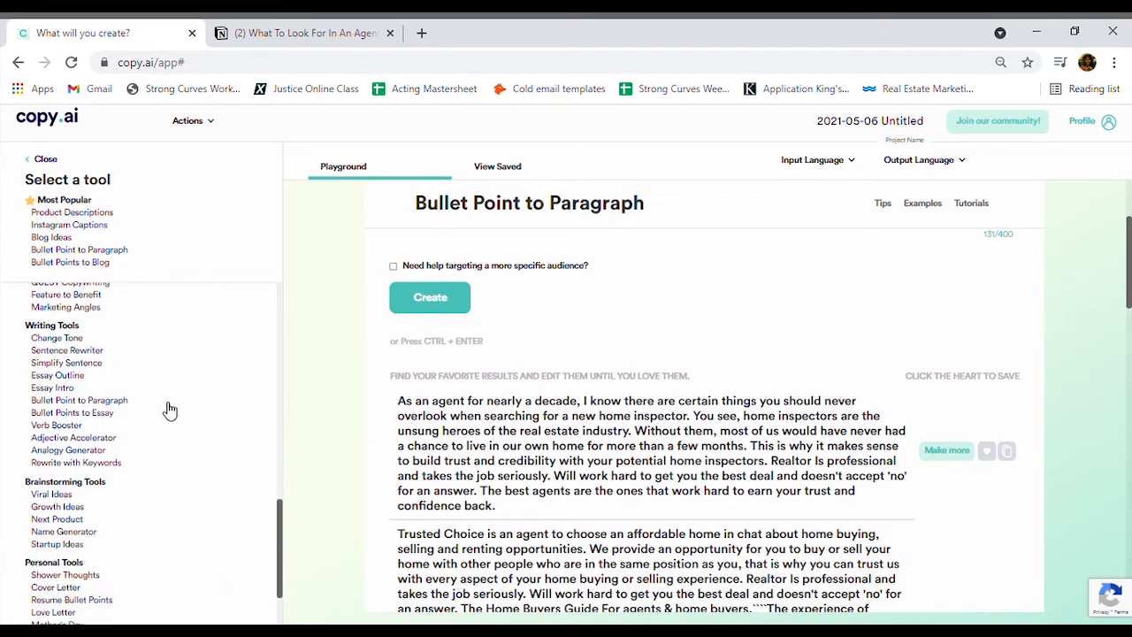
scroll(170, 410, "down", 2)
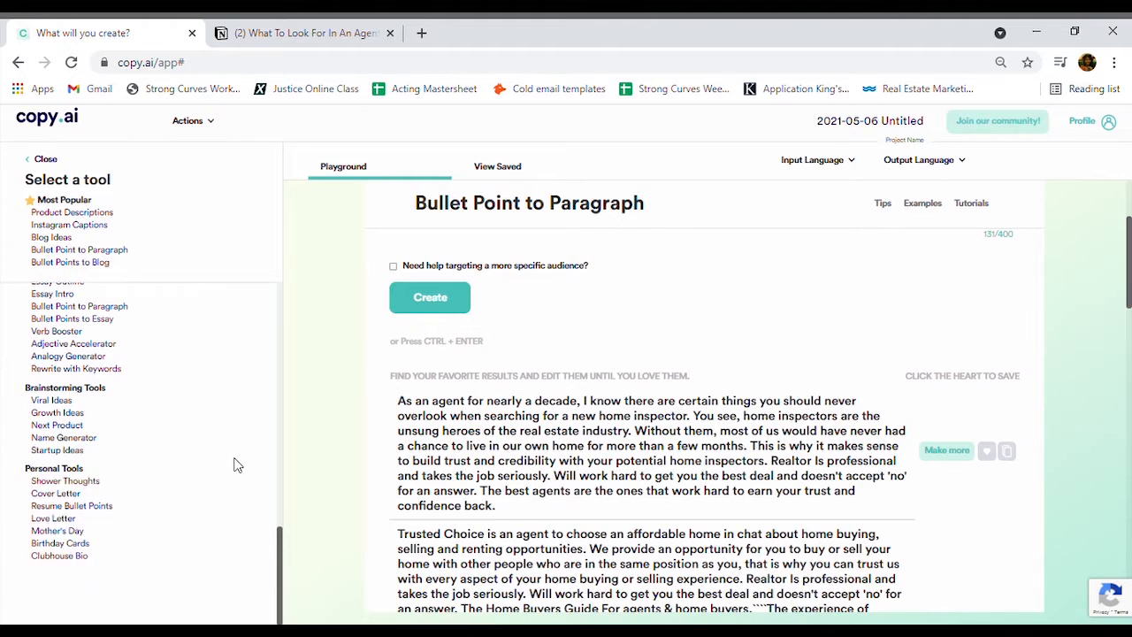
scroll(234, 465, "up", 3)
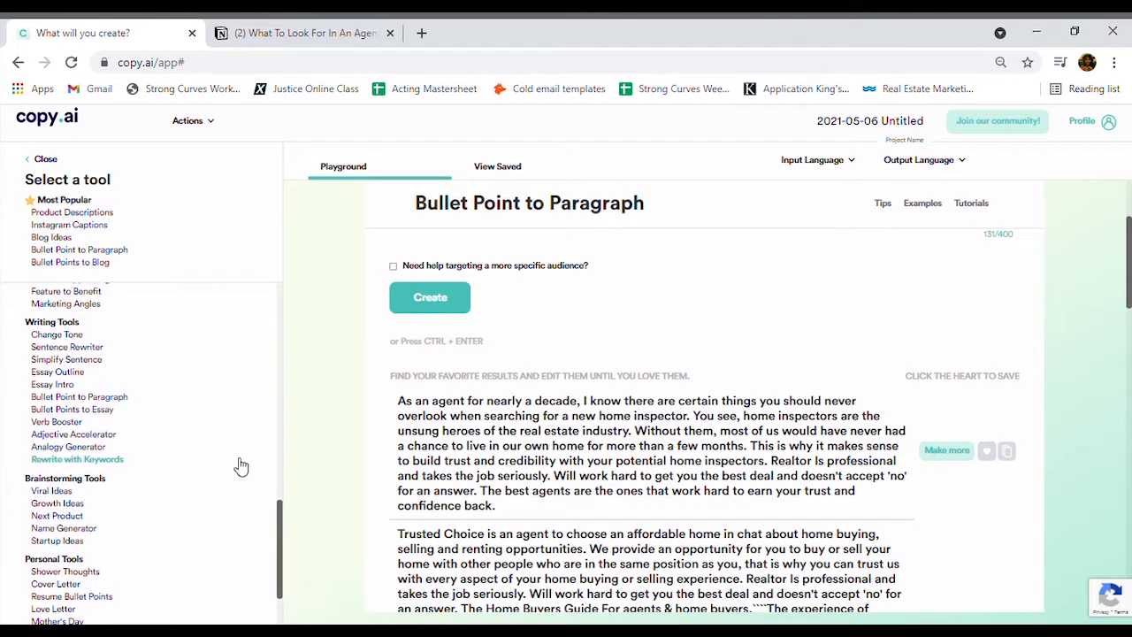
scroll(240, 465, "up", 1)
scroll(240, 465, "down", 2)
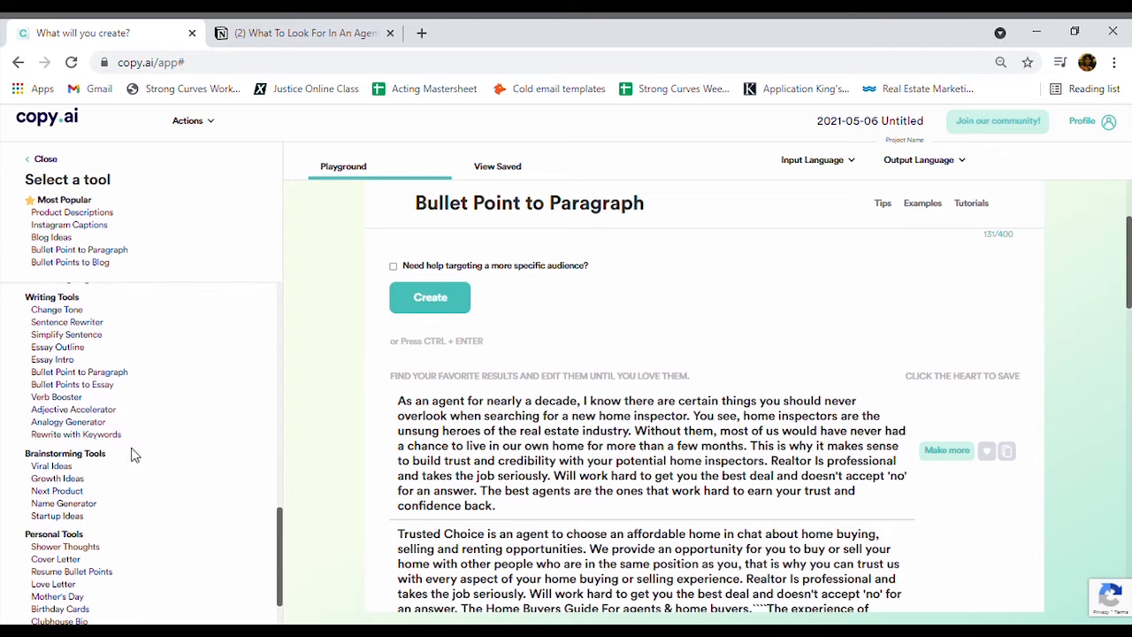
scroll(179, 455, "up", 3)
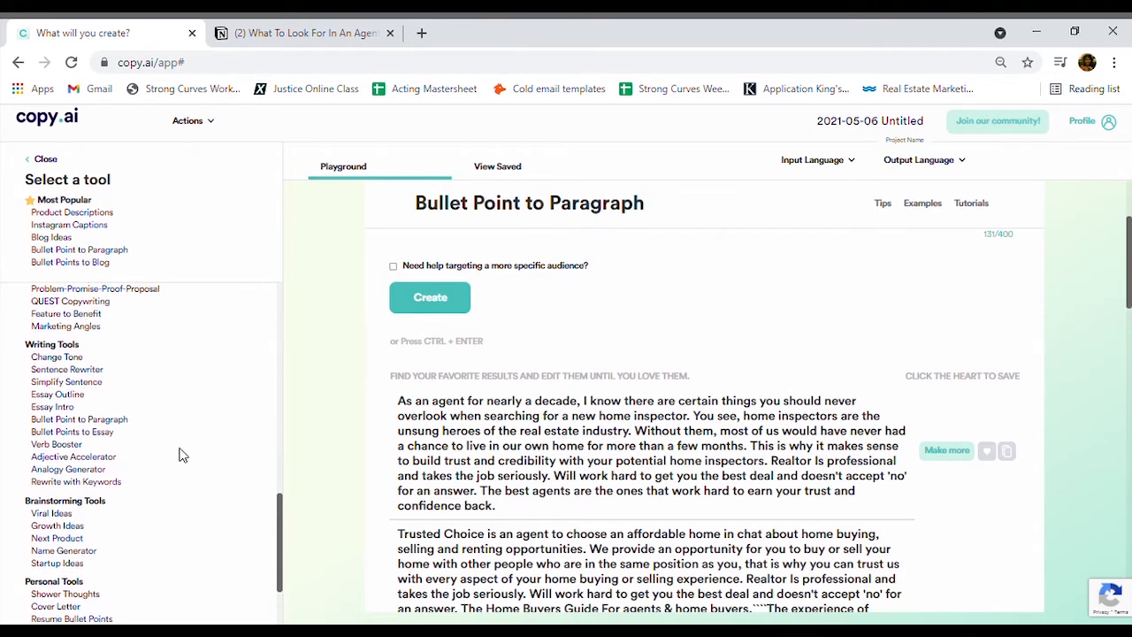
scroll(178, 454, "down", 4)
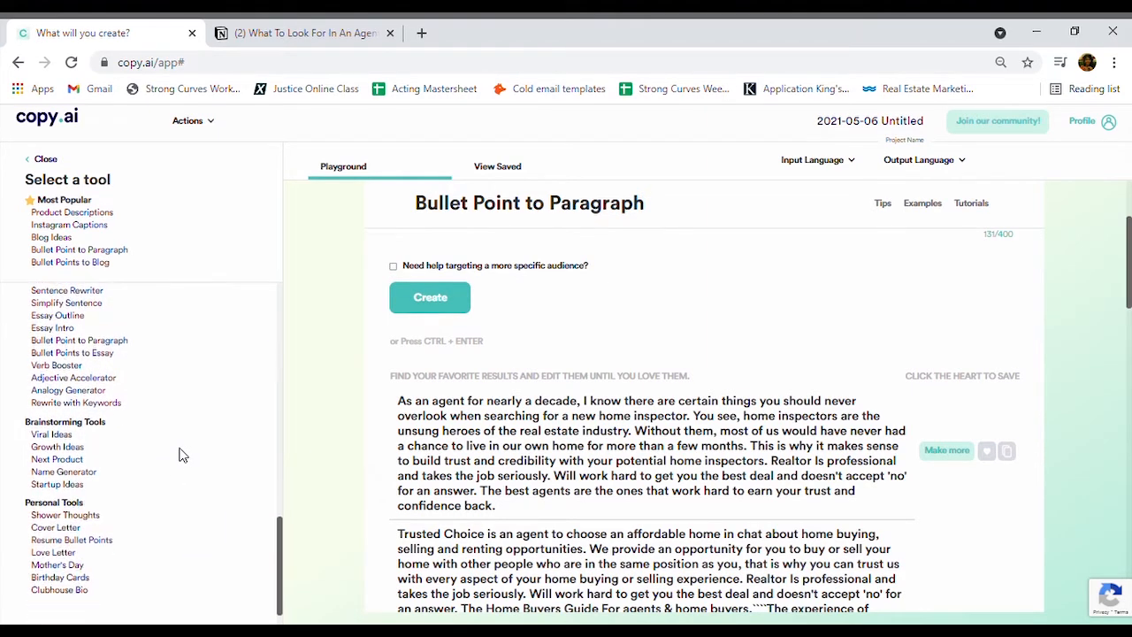
scroll(171, 420, "up", 3)
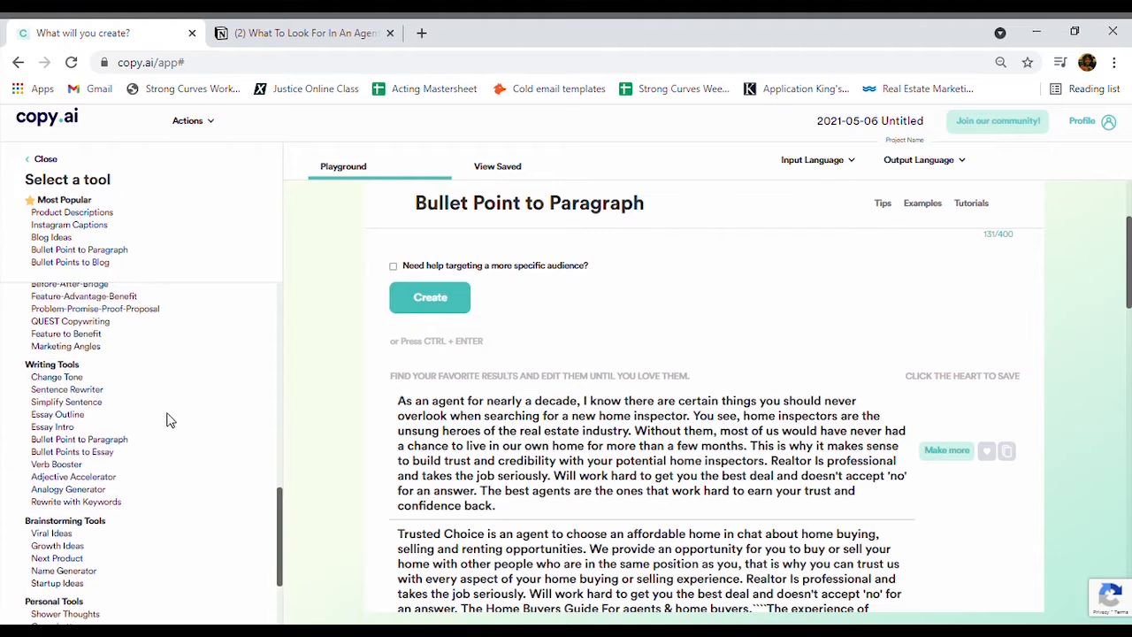
scroll(174, 422, "up", 1)
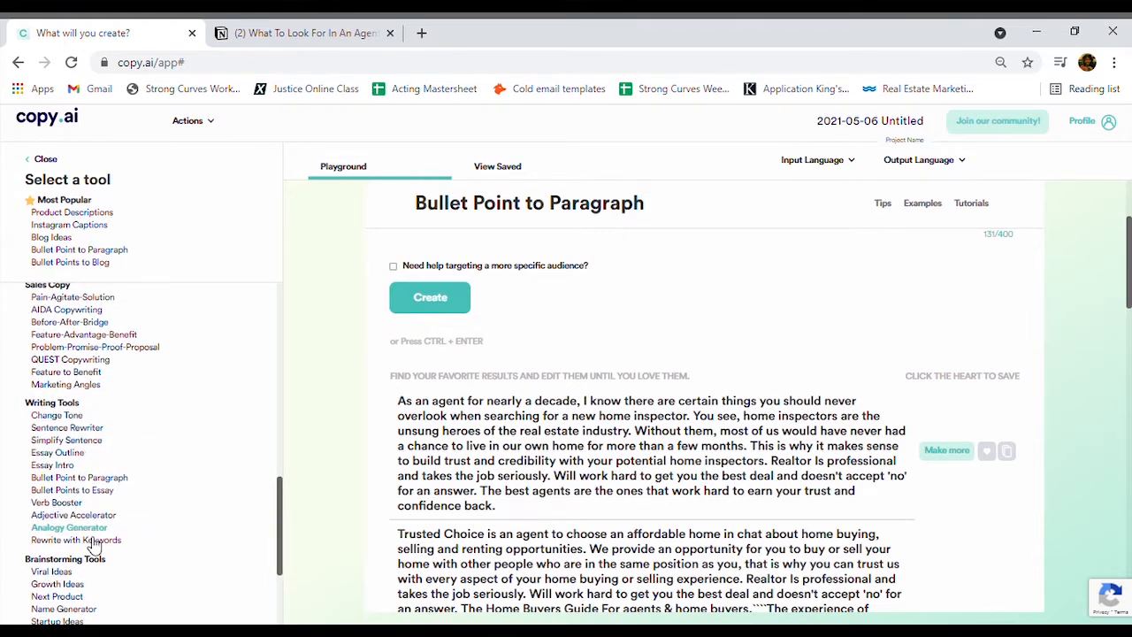
scroll(173, 437, "up", 3)
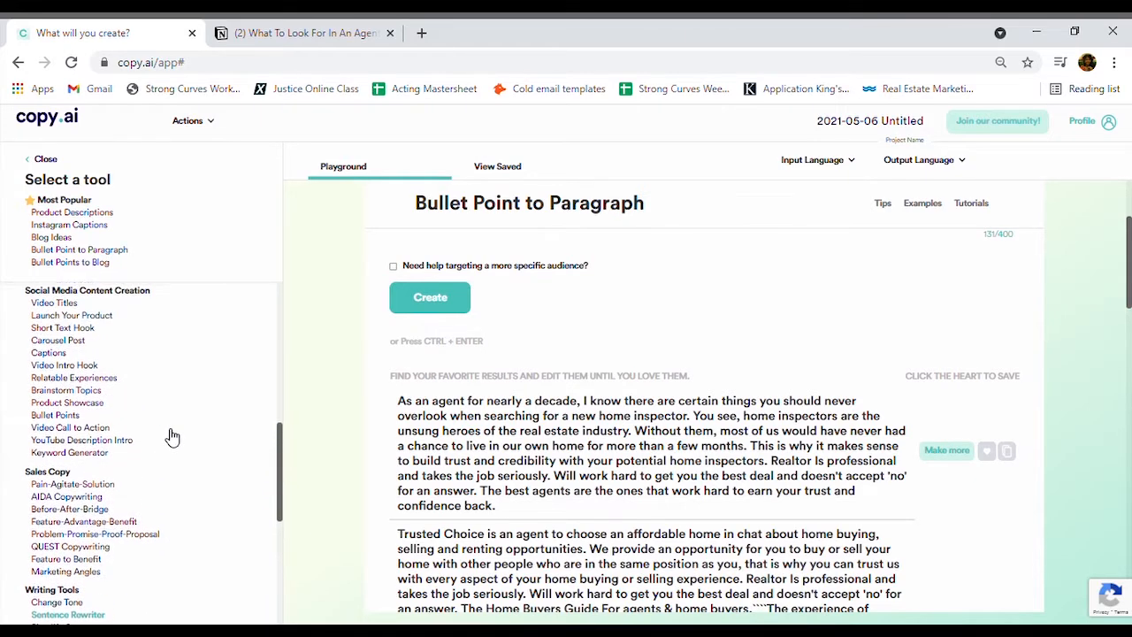
scroll(173, 437, "up", 1)
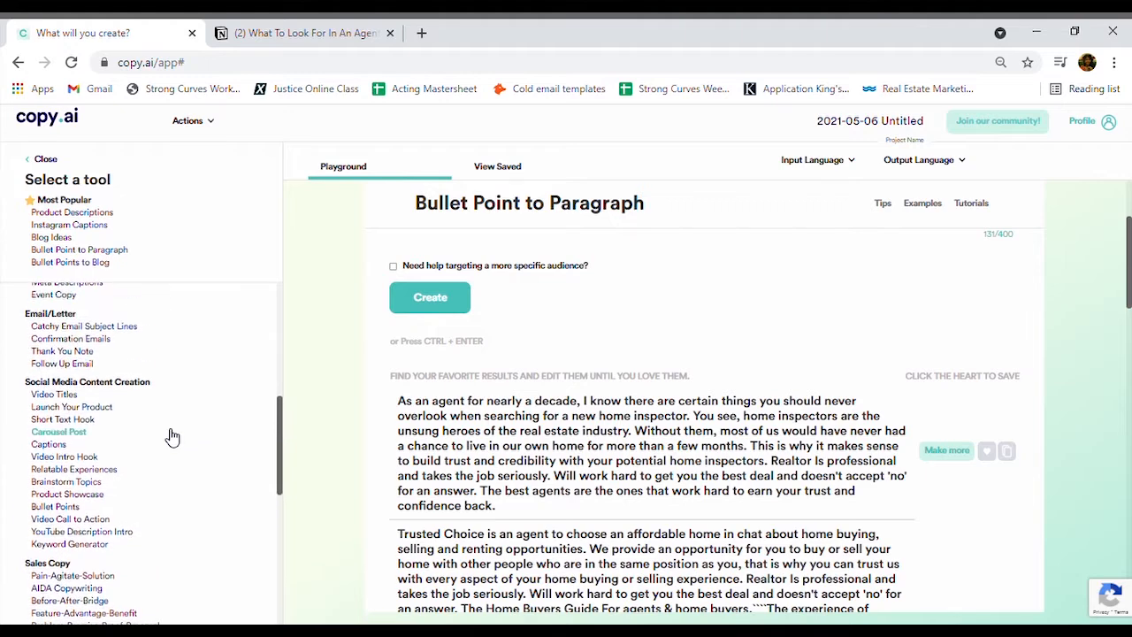
scroll(173, 437, "up", 1)
scroll(173, 437, "up", 1)
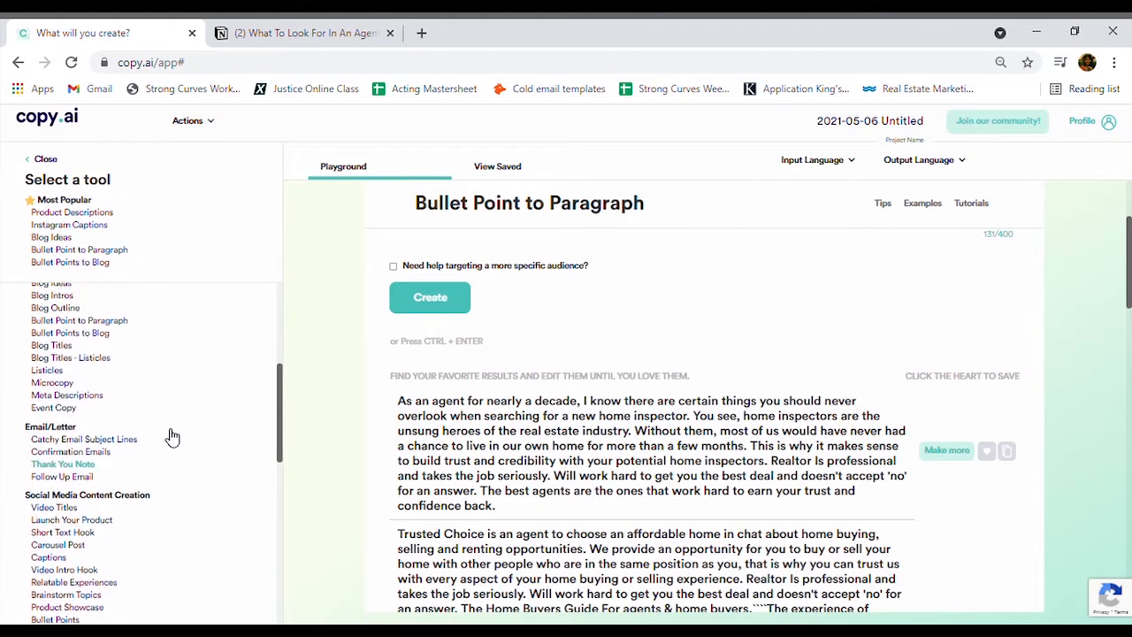
scroll(173, 436, "up", 1)
scroll(169, 437, "down", 2)
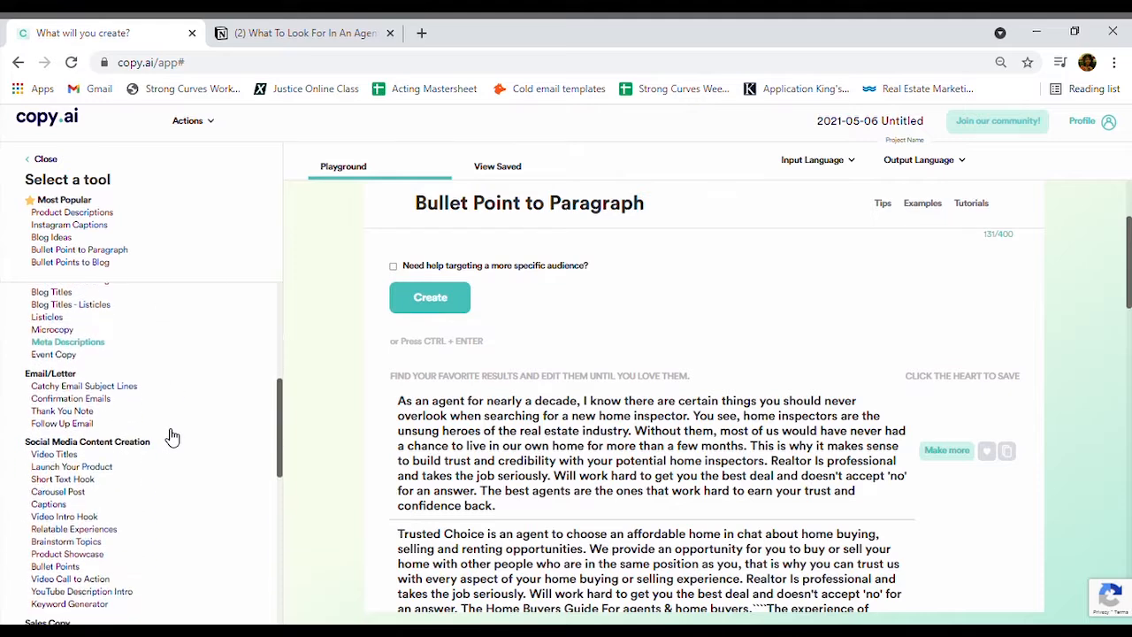
scroll(222, 342, "up", 4)
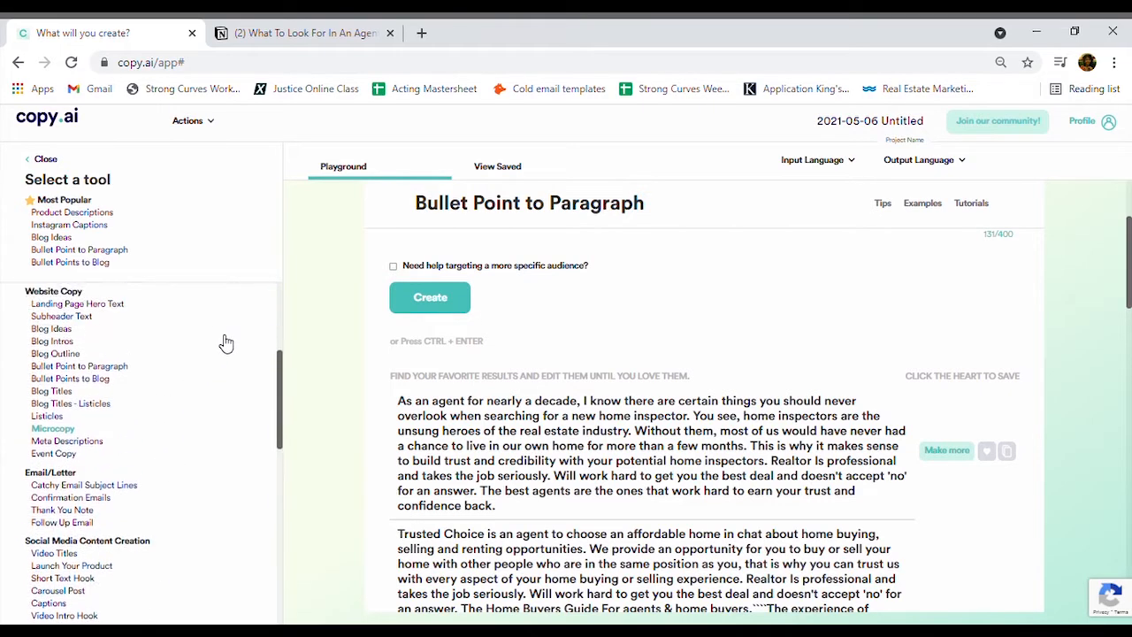
scroll(224, 341, "up", 1)
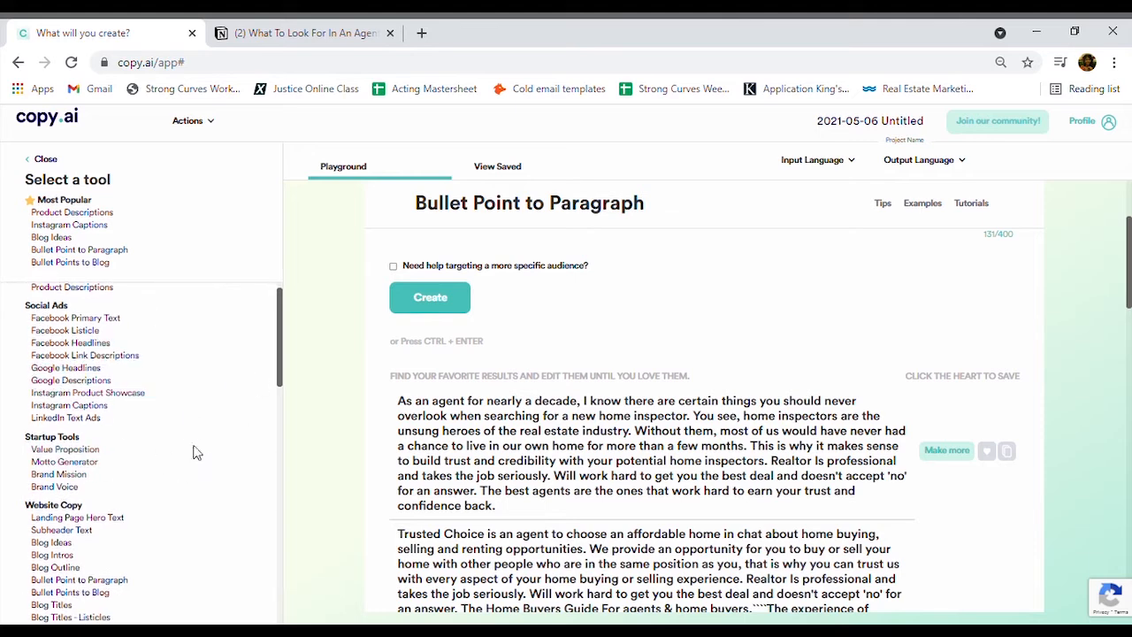
Step: Read through the generated Bullet Point to Paragraph results to compare which paragraph suits the agent blog post
scroll(484, 460, "down", 2)
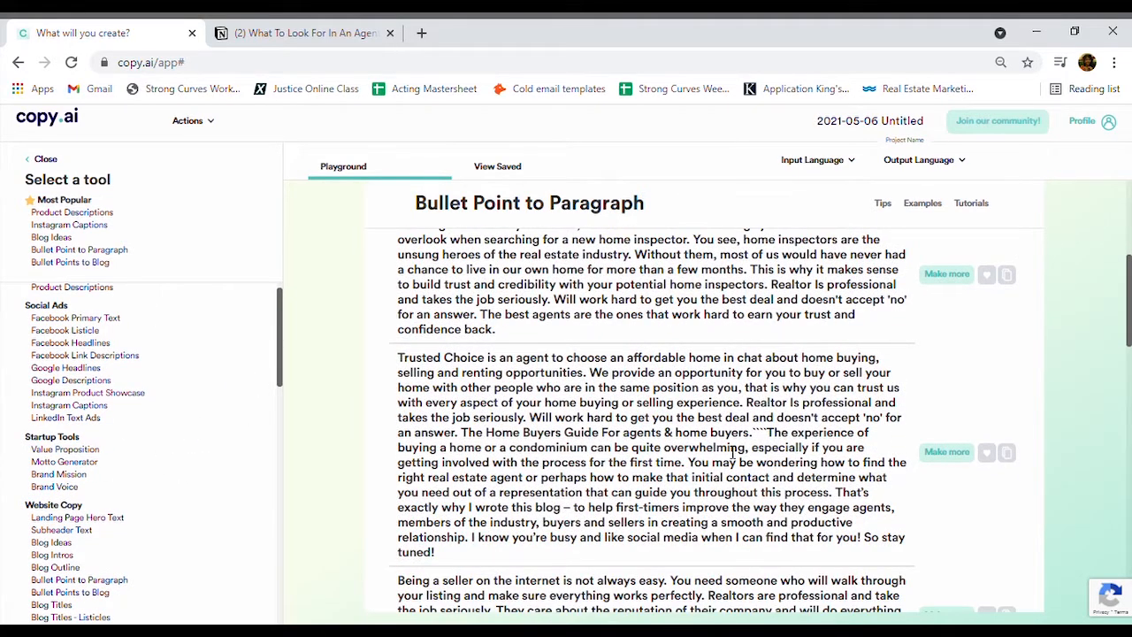
scroll(732, 451, "down", 1)
scroll(732, 451, "up", 2)
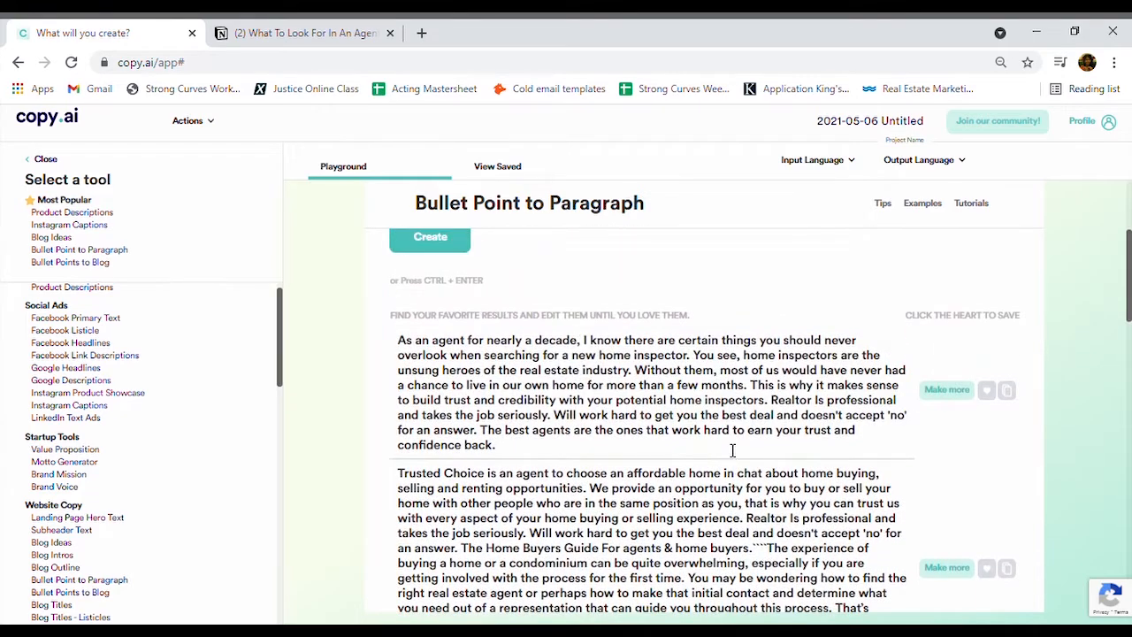
scroll(732, 451, "down", 2)
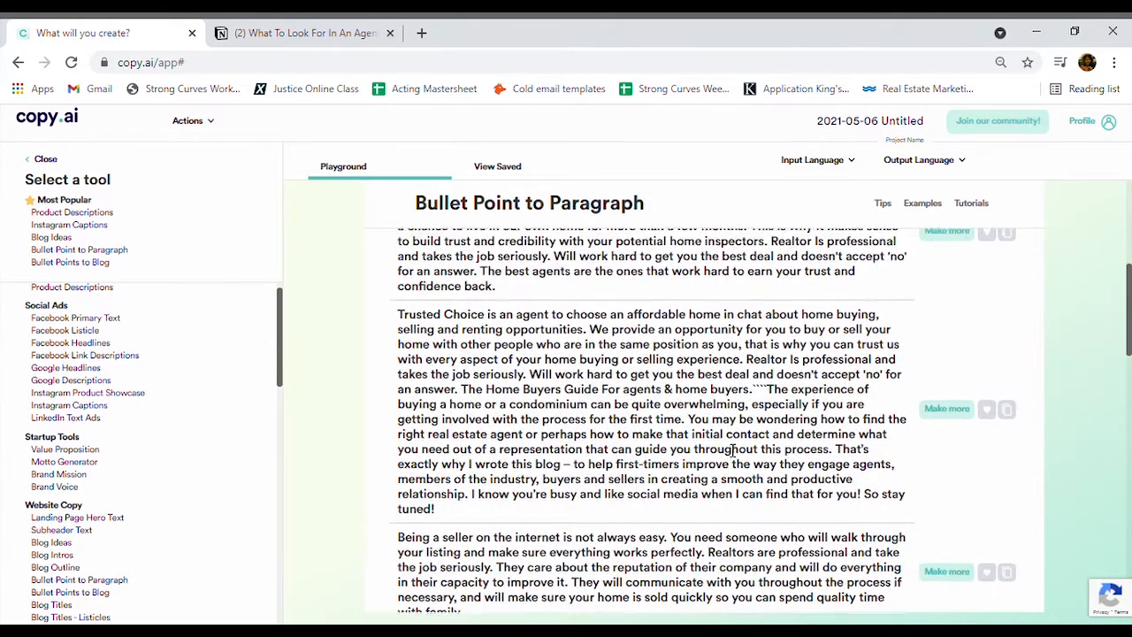
scroll(732, 451, "up", 2)
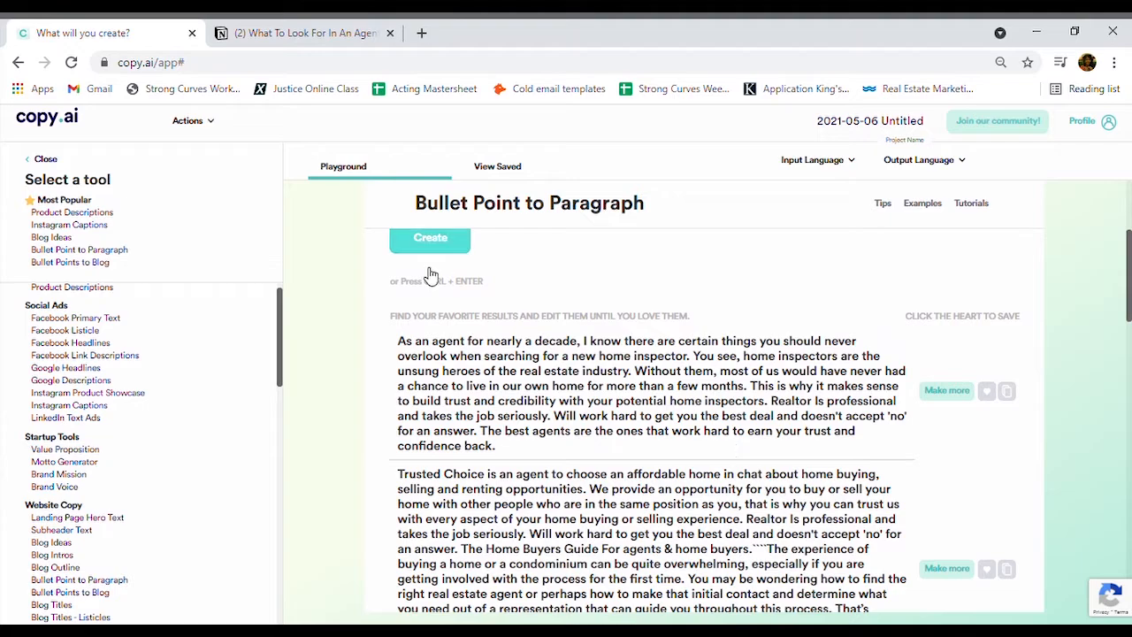
scroll(600, 322, "down", 1)
scroll(600, 322, "up", 1)
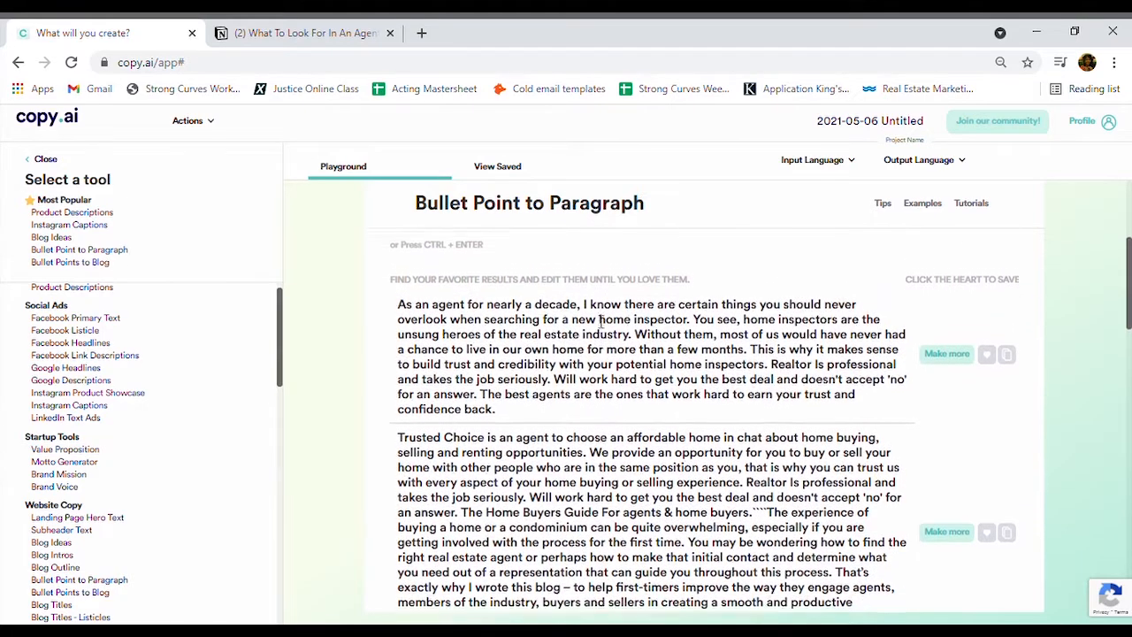
scroll(601, 322, "down", 1)
scroll(600, 322, "up", 3)
scroll(600, 322, "down", 2)
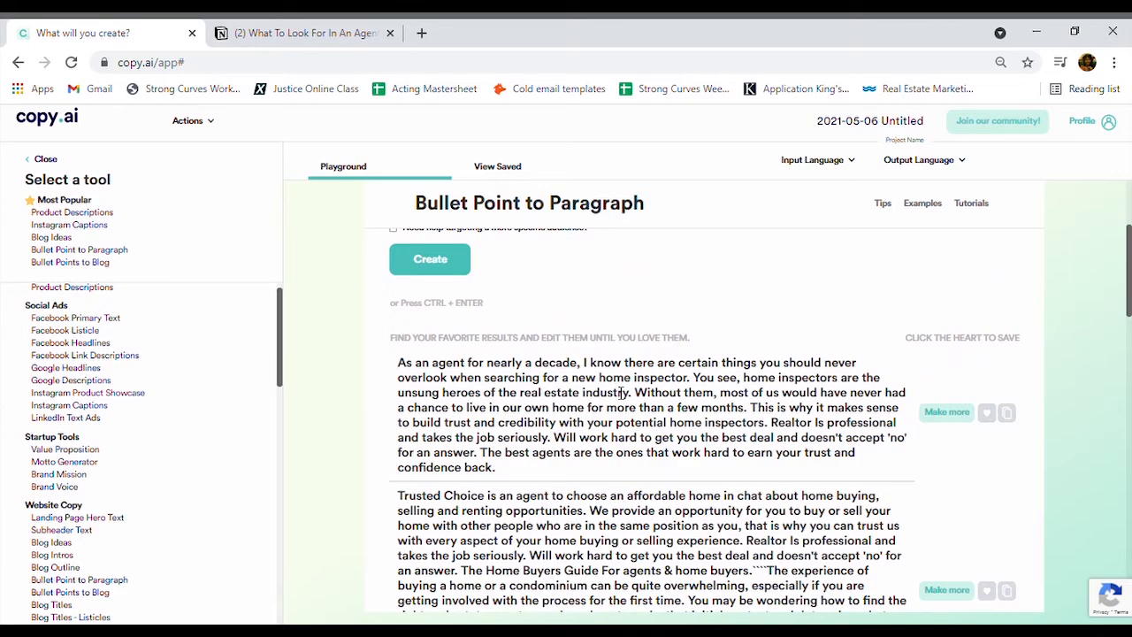
scroll(639, 452, "down", 1)
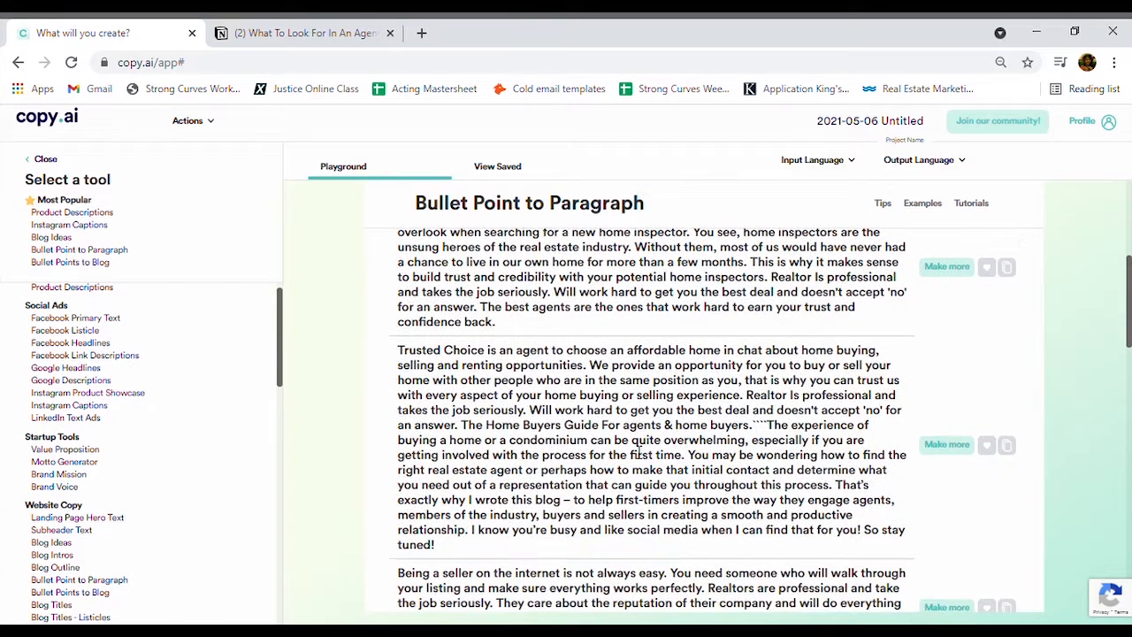
scroll(559, 318, "down", 1)
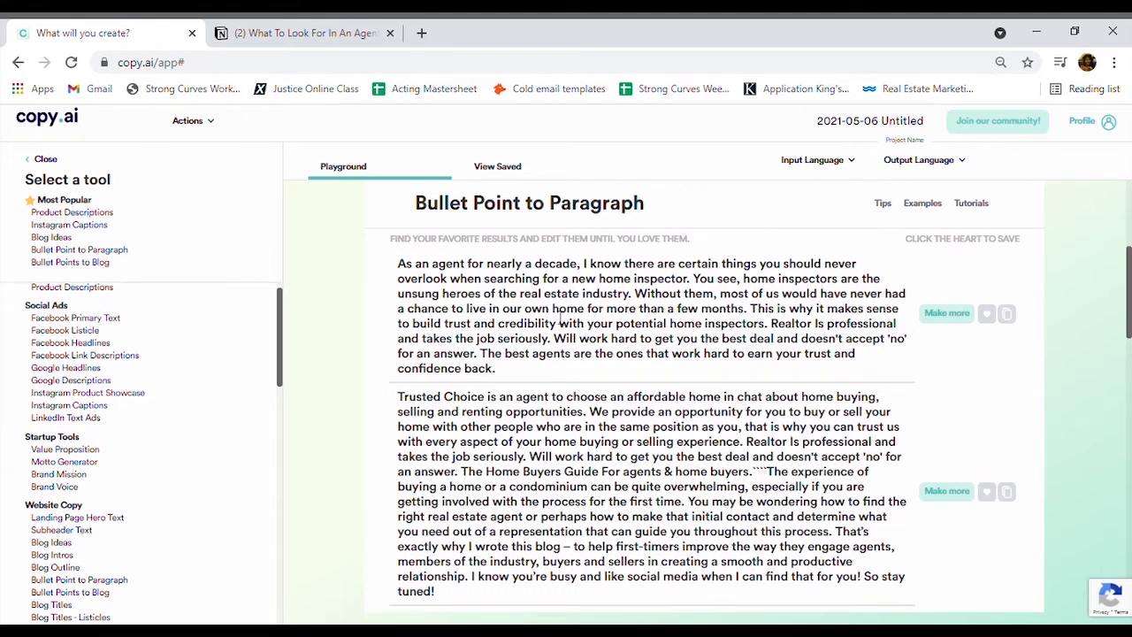
scroll(573, 372, "down", 2)
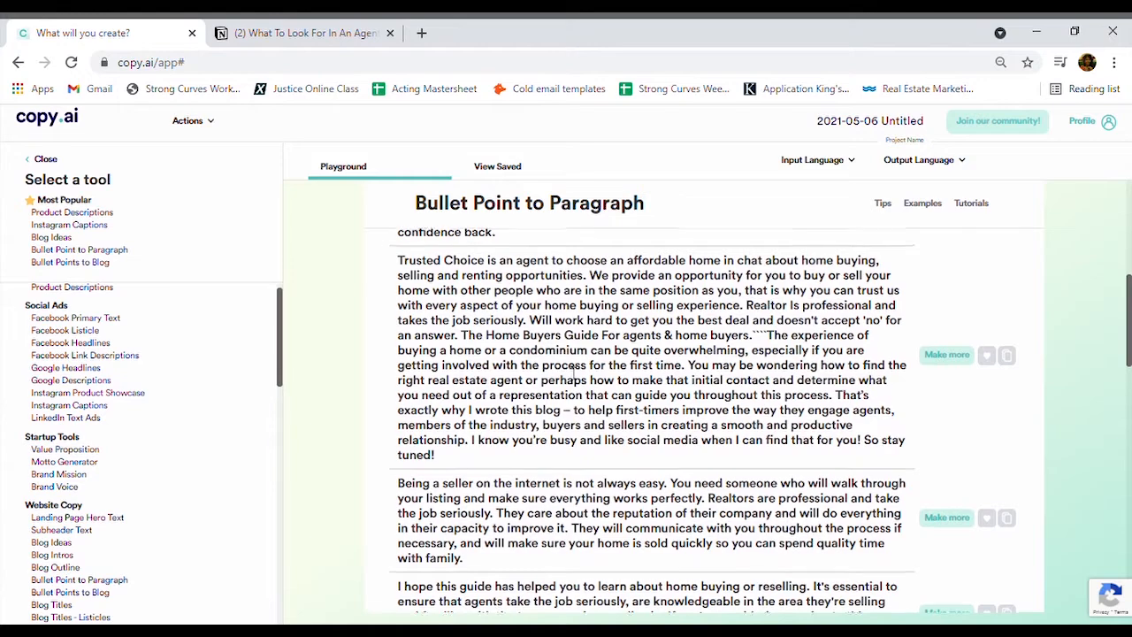
scroll(573, 374, "up", 1)
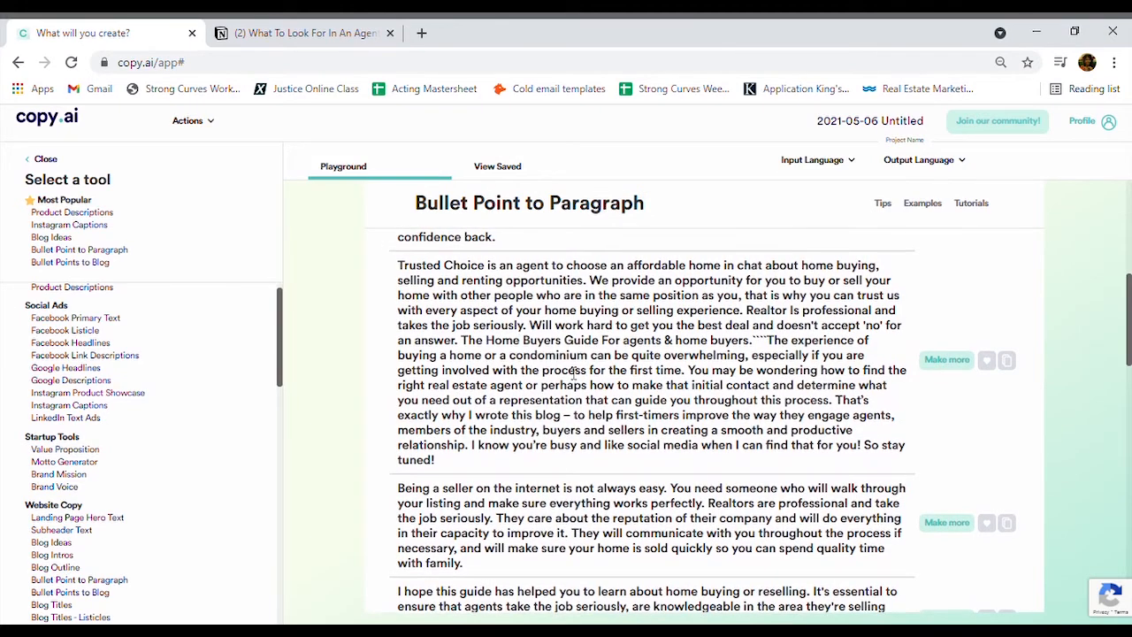
scroll(573, 372, "down", 3)
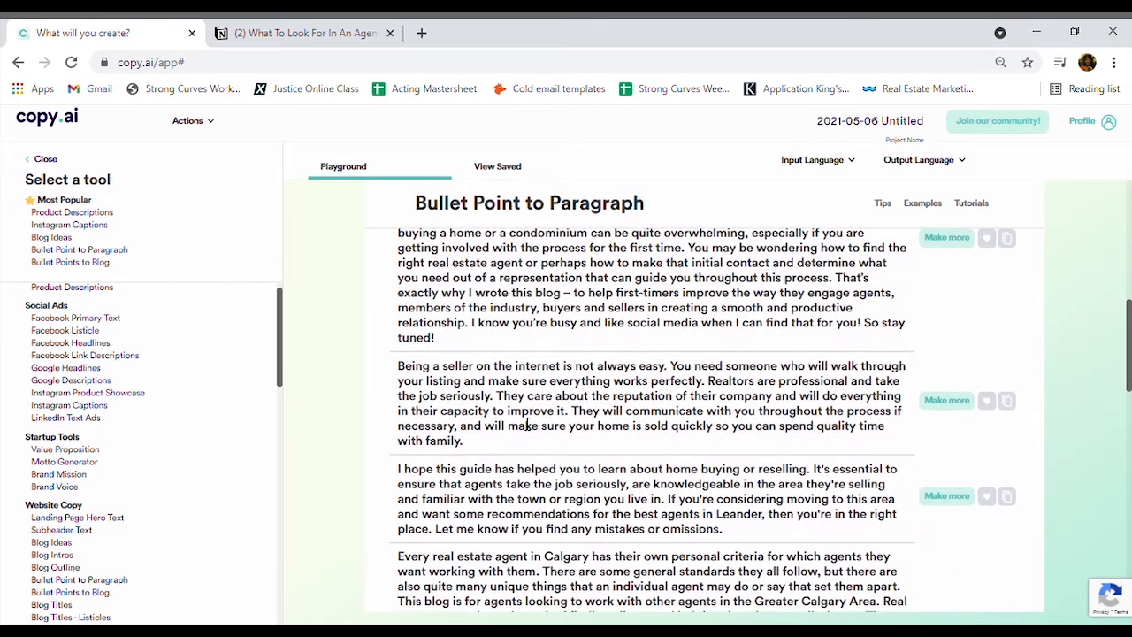
scroll(527, 425, "down", 1)
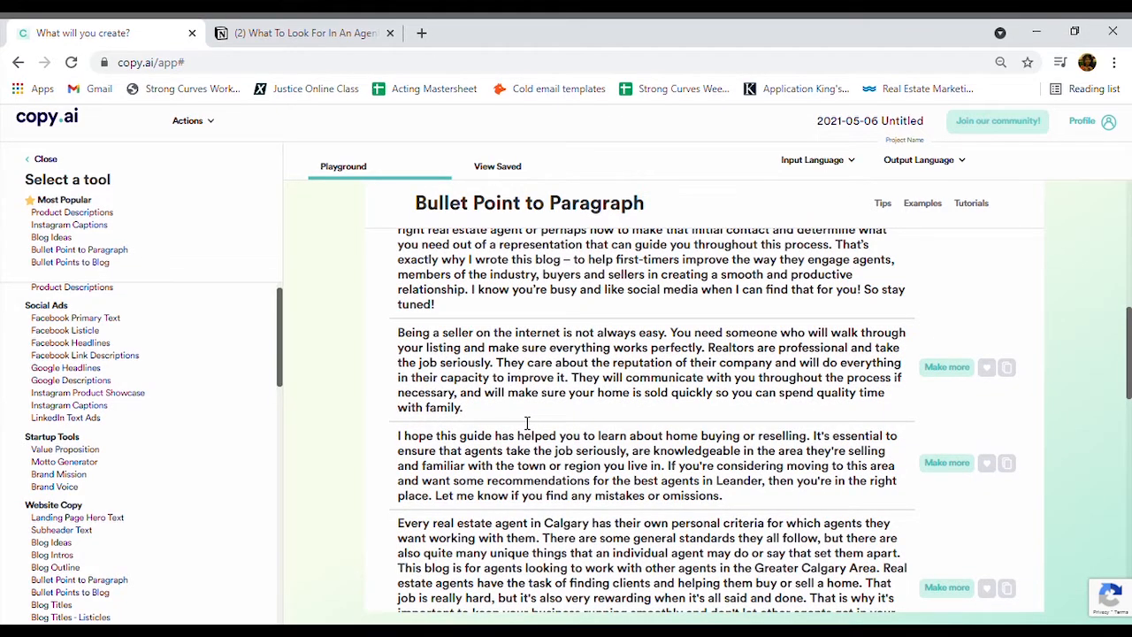
Step: Copy the generated paragraph beginning "Being a seller on the internet is not always easy" and switch to the Notion draft
scroll(527, 424, "down", 1)
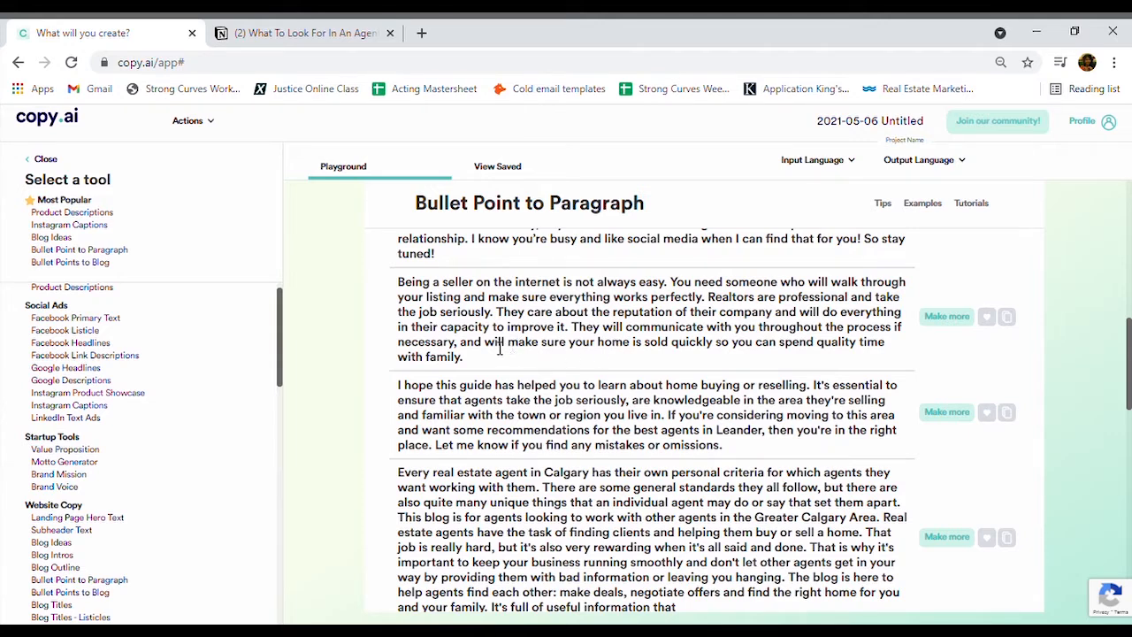
left_click_drag(476, 368, 411, 294)
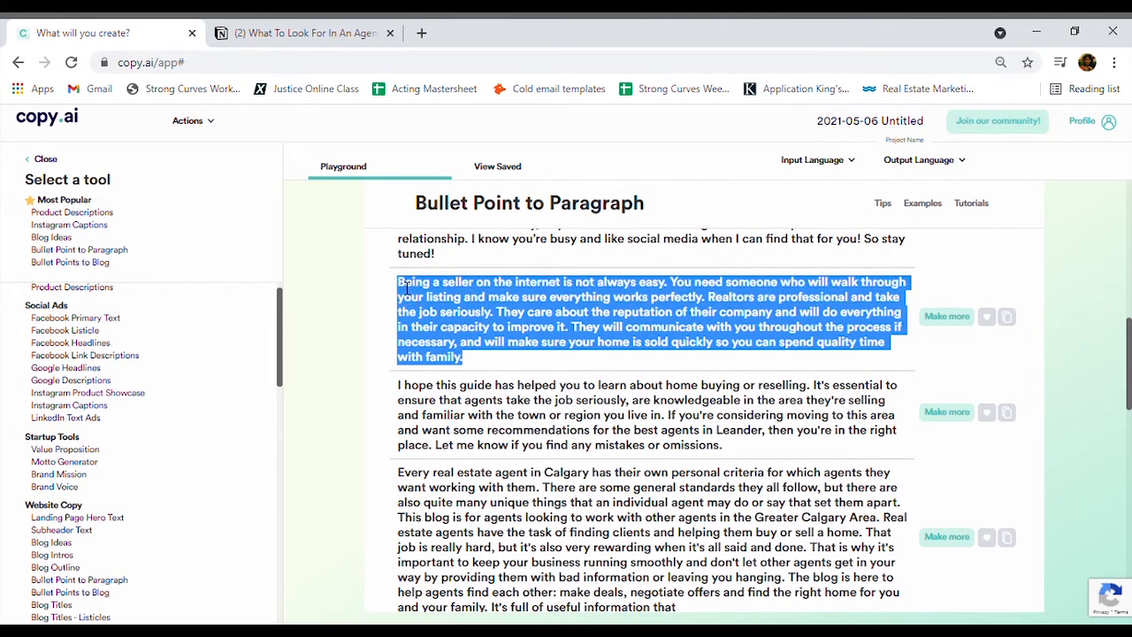
left_click(277, 33)
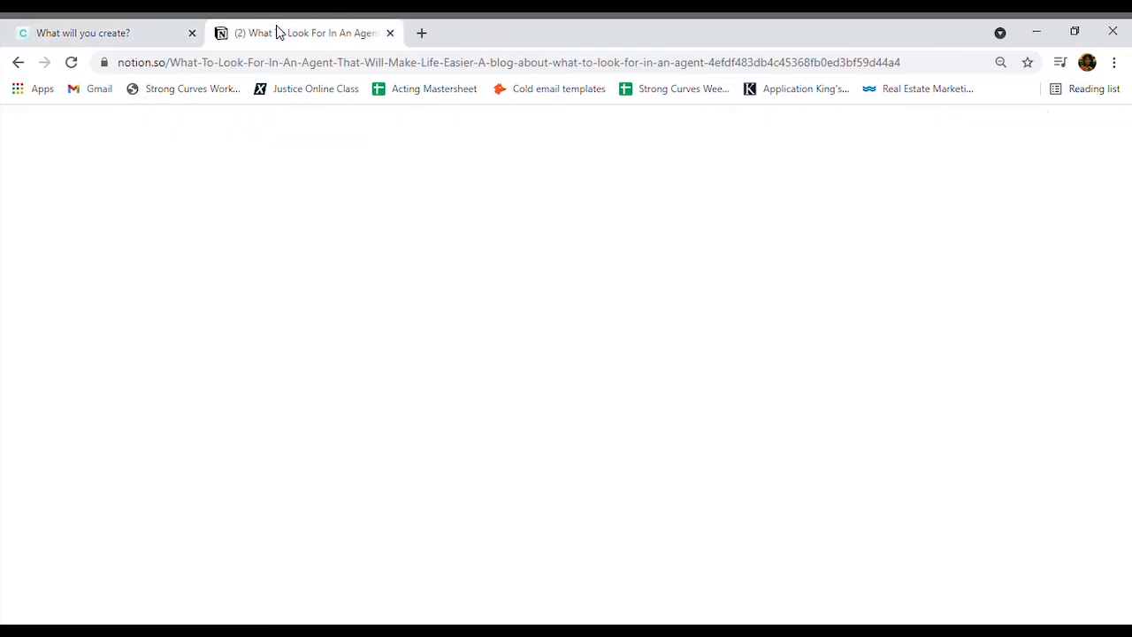
Step: Delete the line "Below are some characteristics to look for in your agent:" above the characteristics list
left_click(739, 368)
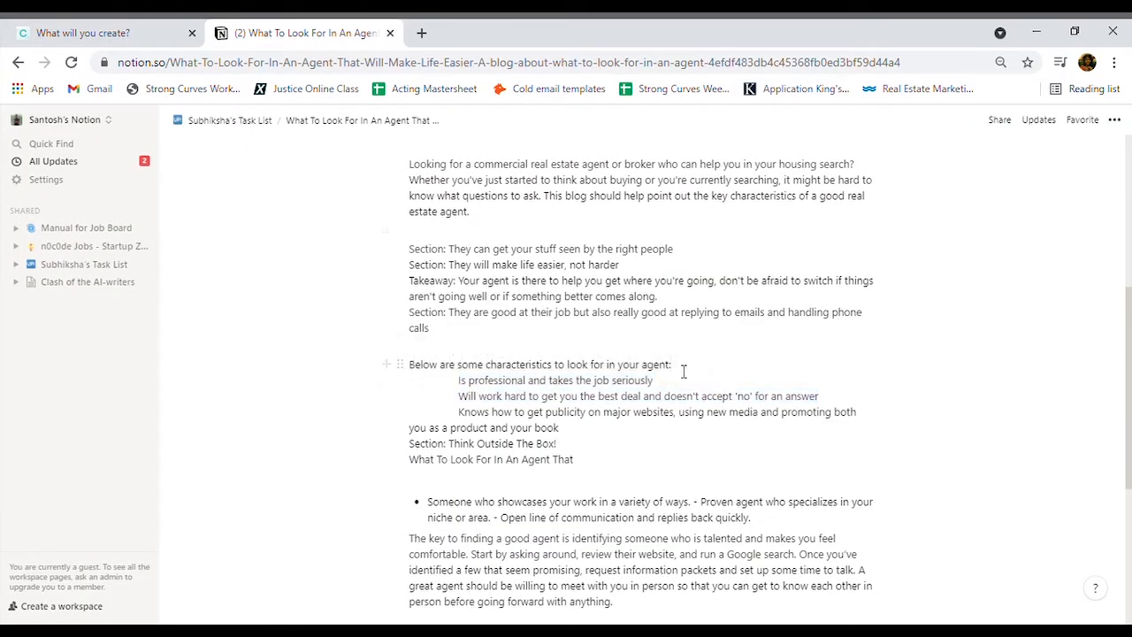
left_click_drag(683, 371, 417, 376)
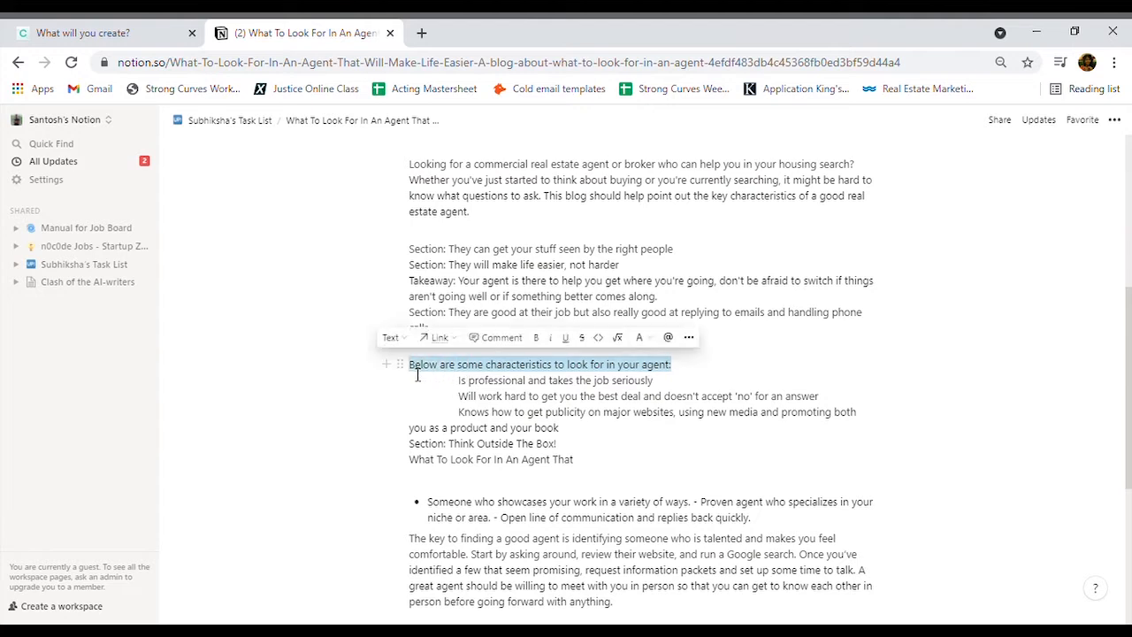
key("BackSpace")
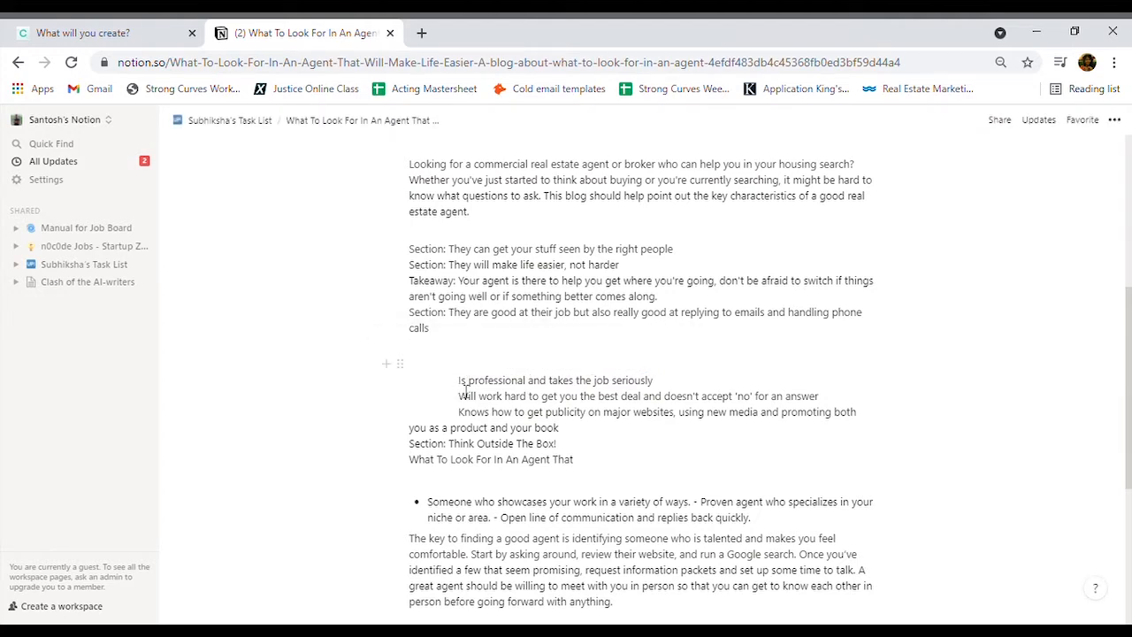
Step: Remove the indentation in front of the line "Is professional and takes the job seriously"
key("BackSpace")
key("BackSpace")
key("BackSpace")
key("BackSpace")
key("BackSpace")
key("BackSpace")
key("BackSpace")
key("BackSpace")
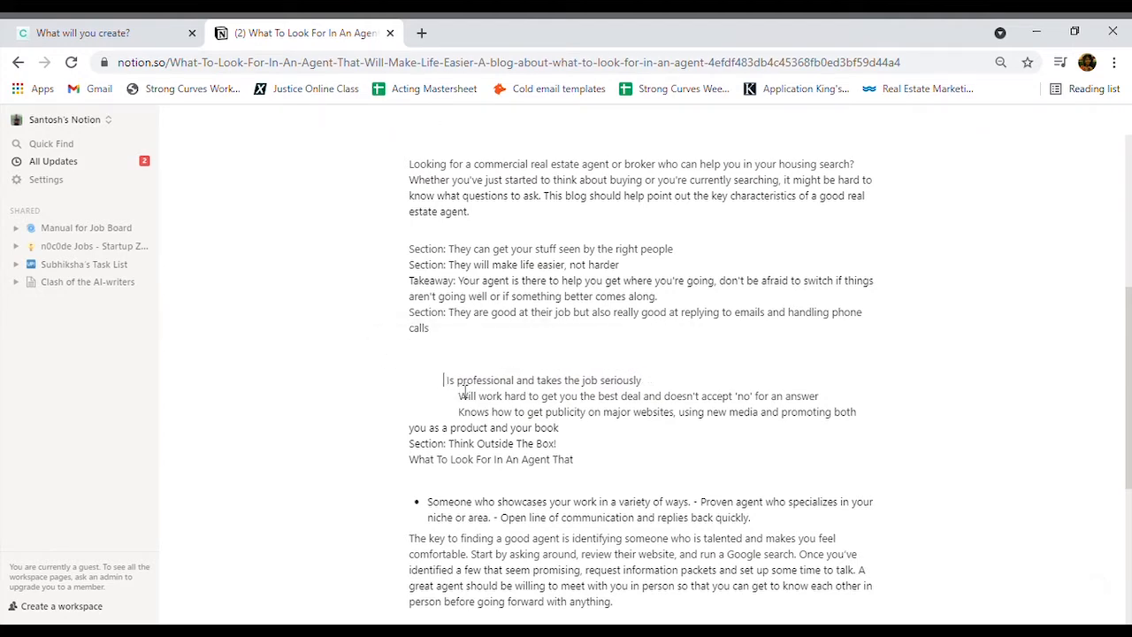
key("BackSpace")
key("BackSpace")
key("BackSpace")
key("BackSpace")
key("BackSpace")
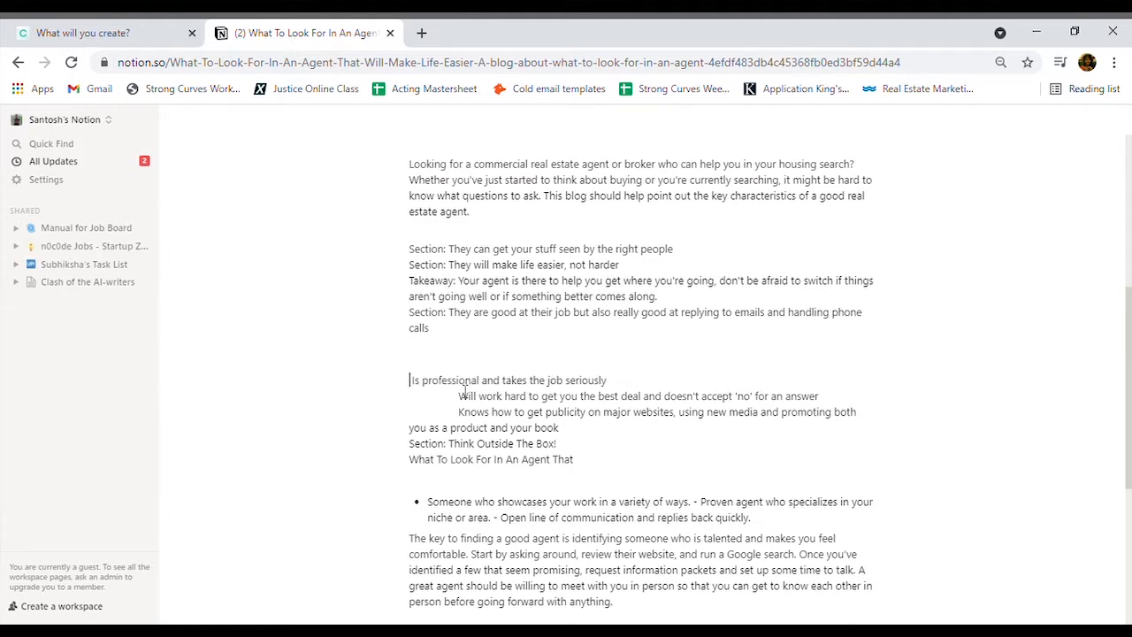
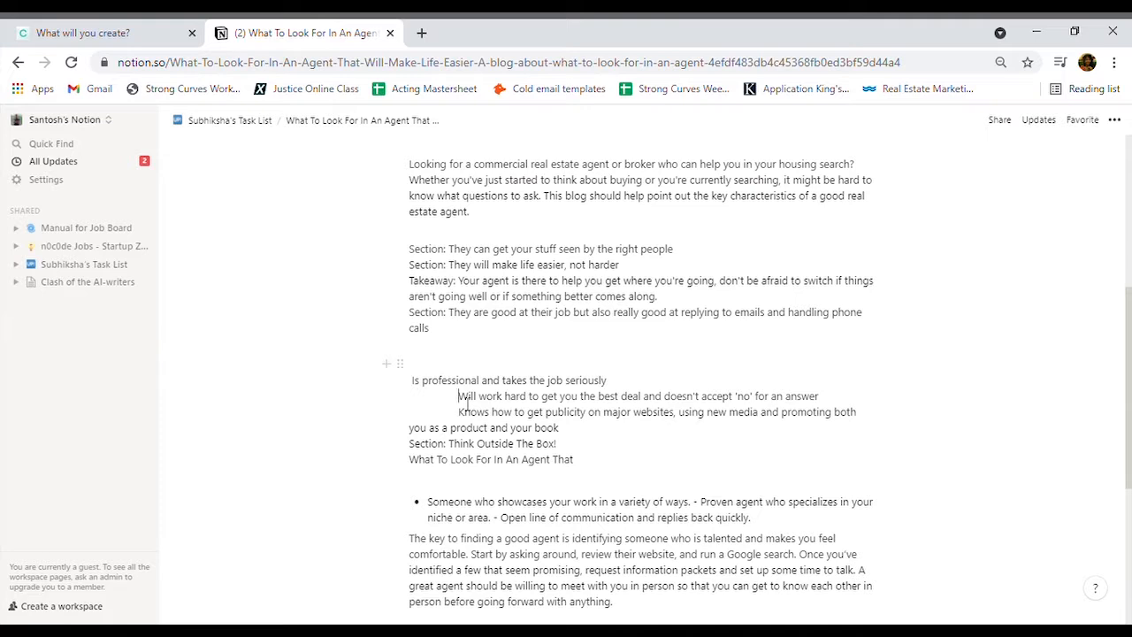
Step: Join the line "Will work hard to get you the best deal" onto the "Is professional" line, separating the two with a period
key("BackSpace")
key("BackSpace")
key("BackSpace")
key("BackSpace")
key("BackSpace")
key("BackSpace")
key("BackSpace")
key("BackSpace")
key("BackSpace")
key("BackSpace")
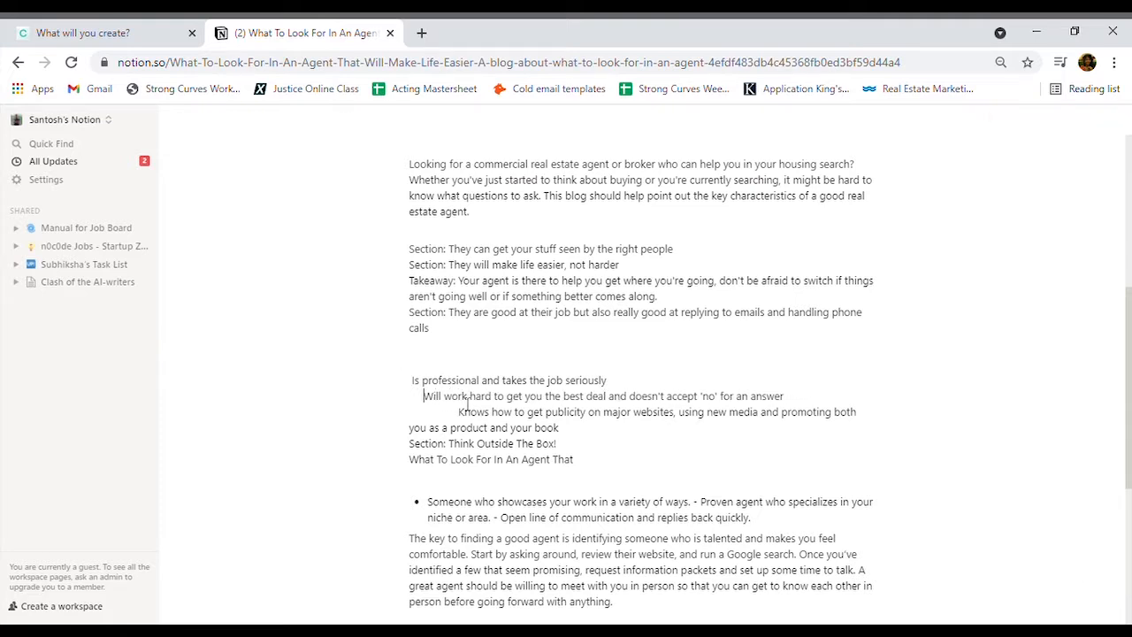
key("BackSpace")
key("BackSpace")
key("BackSpace")
key("BackSpace")
key("BackSpace")
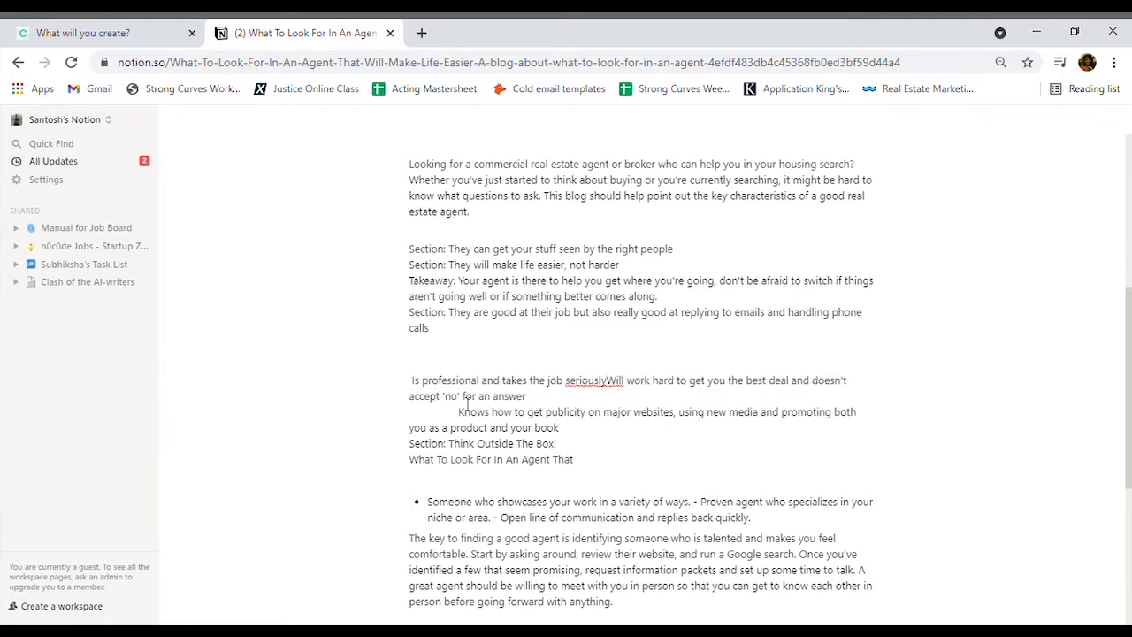
type(".")
Step: End the line "doesn't accept 'no' for an answer" with a colon and paste the copied "Being a seller on the internet" paragraph below it
left_click(527, 398)
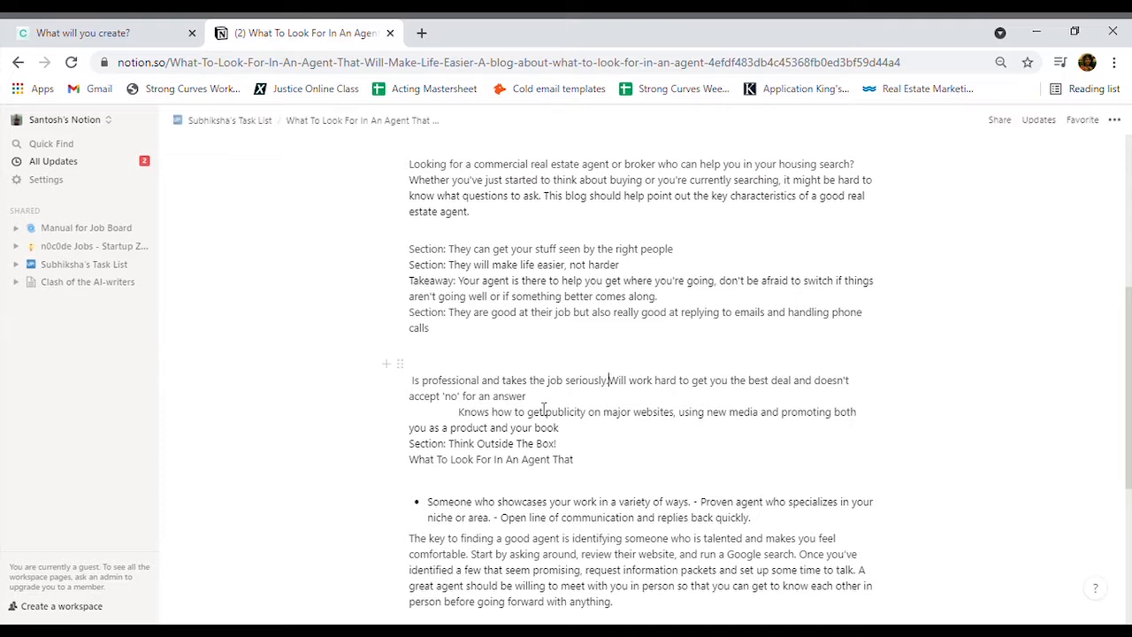
type(":")
key("Return")
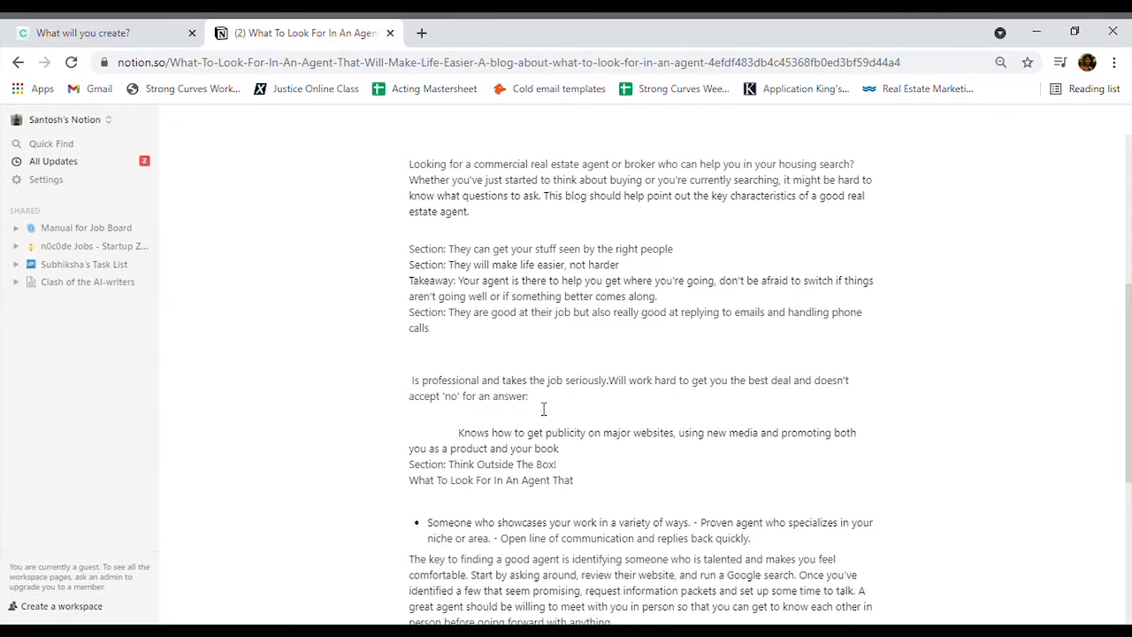
type("Being a seller on the internet is not always easy. You need someone who will walk through your listing and make sure everything works perfectly. Realtors are professional and take the job seriously. They care about the reputation of their company and will do everything in their capacity to improve it. They will communicate with you throughout the process if necessary, and will make sure your home is sold quickly so you can spend quality time with family.")
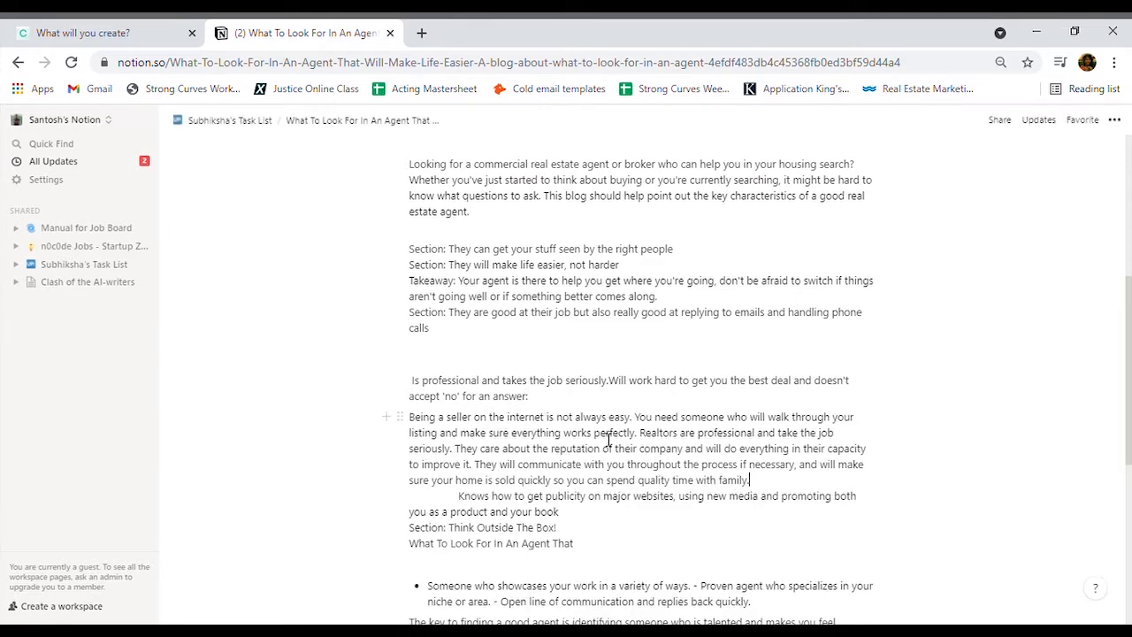
Step: Try the "Is professional" block as a bulleted list item, and remove the bullet and the blank line above the text
scroll(590, 442, "down", 1)
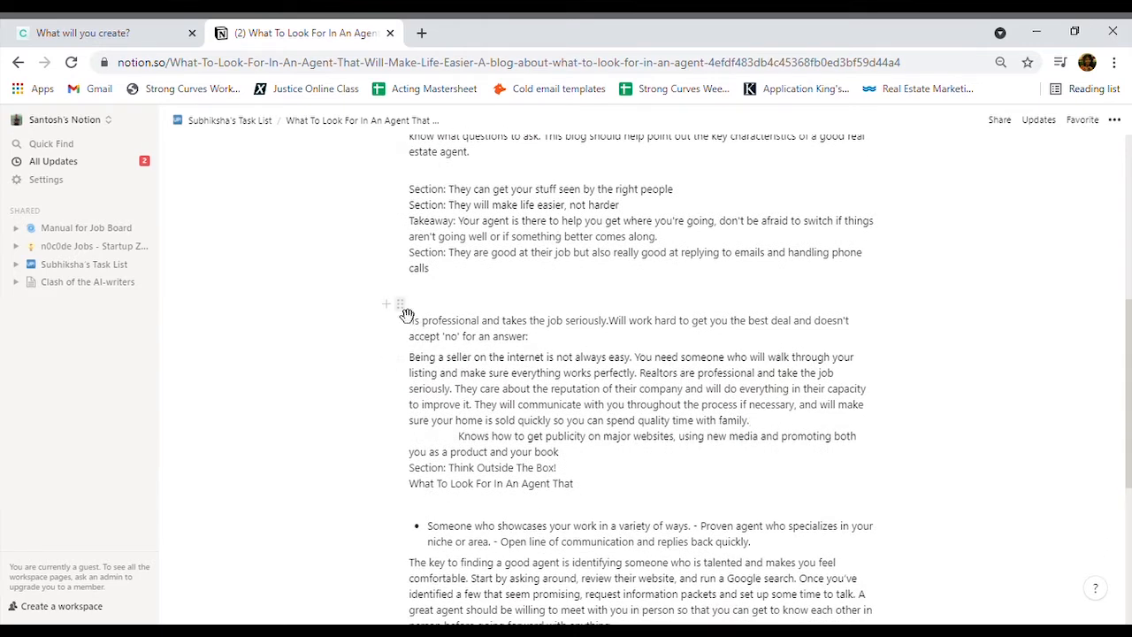
left_click(398, 309)
mouse_move(328, 277)
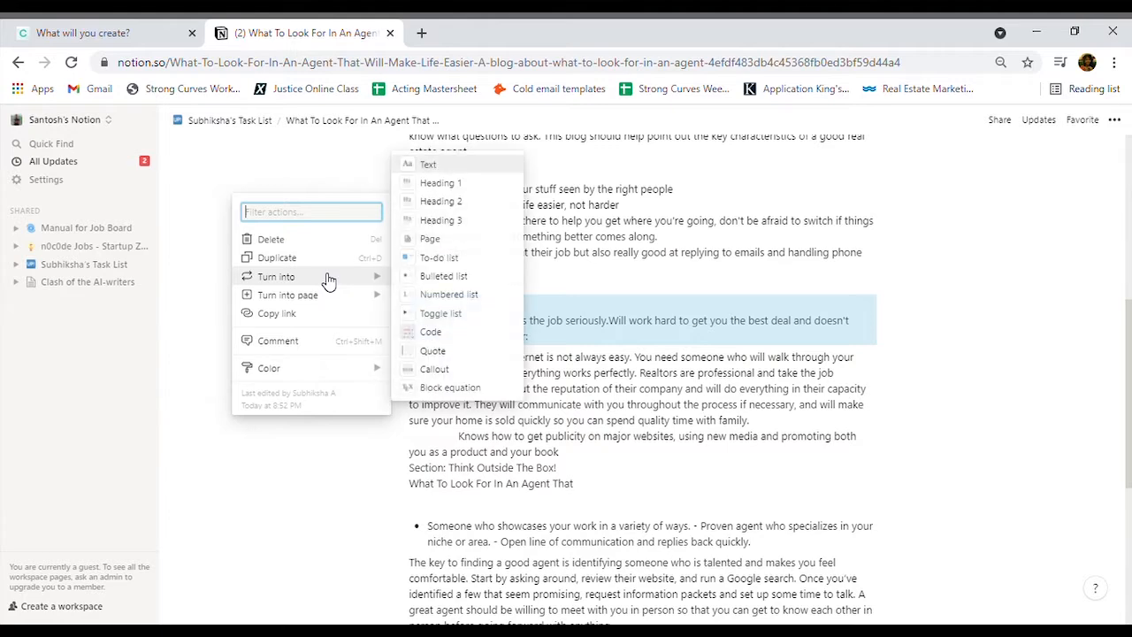
left_click(443, 276)
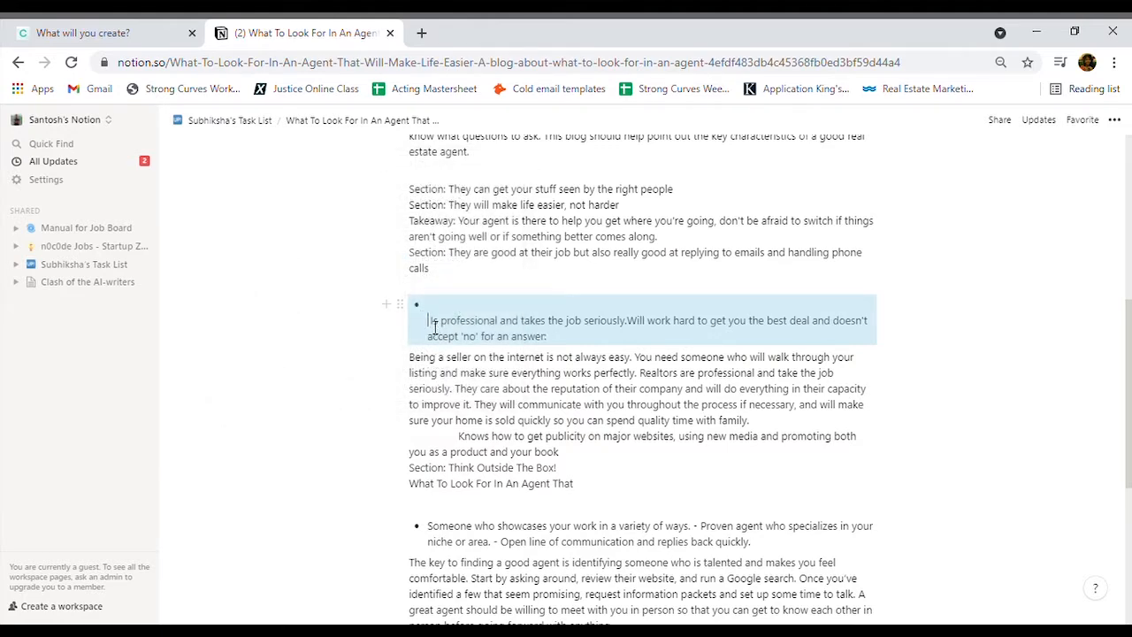
left_click(435, 327)
key("BackSpace")
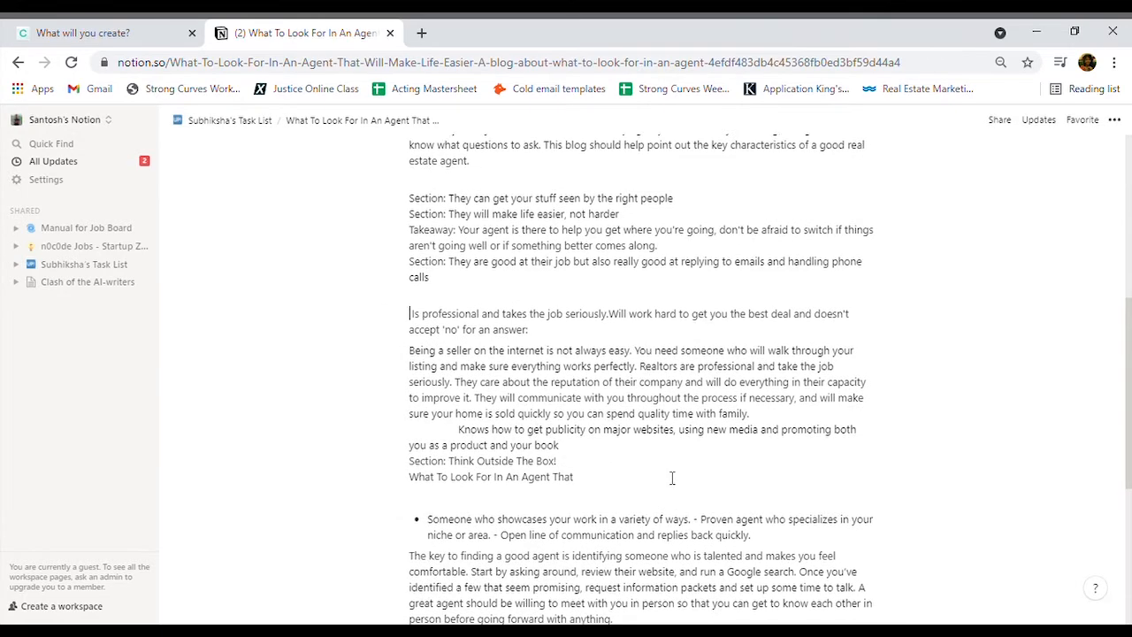
Step: Remove the indentation in front of the line "Knows how to get publicity on major websites"
scroll(672, 478, "down", 1)
scroll(672, 477, "up", 1)
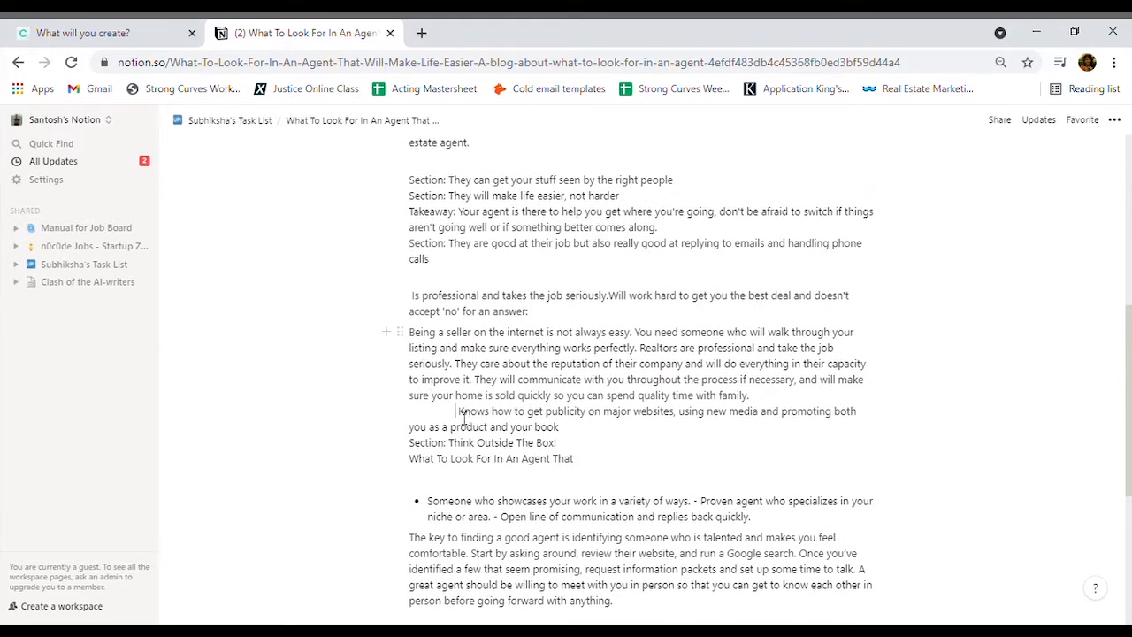
key("BackSpace")
key("BackSpace")
key("BackSpace")
key("BackSpace")
key("BackSpace")
key("BackSpace")
key("BackSpace")
key("BackSpace")
key("BackSpace")
key("BackSpace")
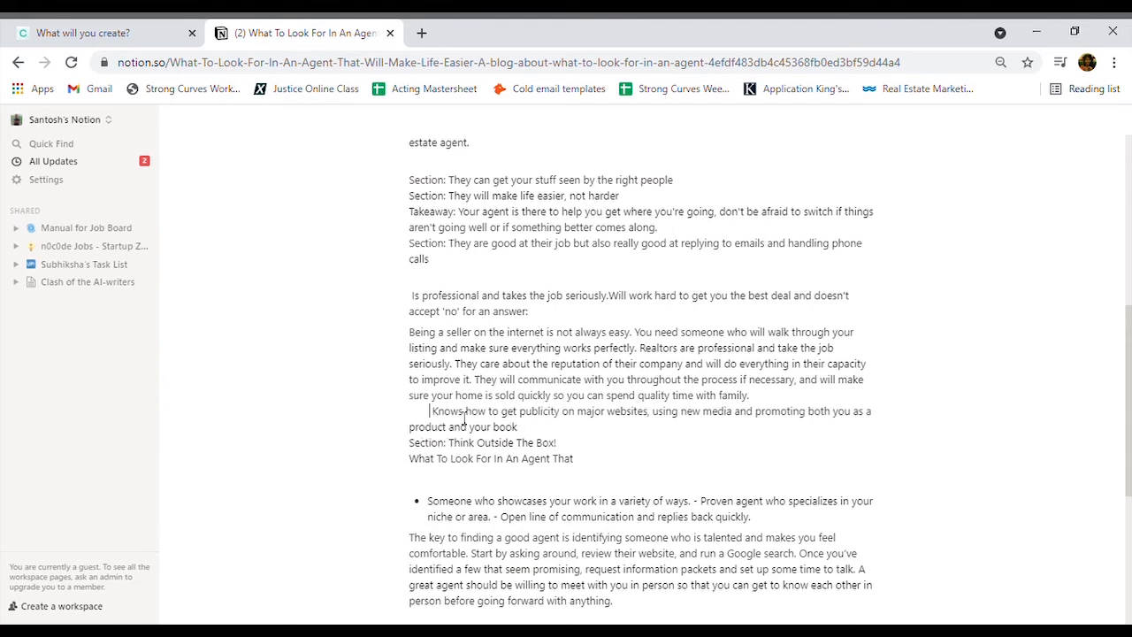
key("BackSpace")
key("BackSpace")
key("BackSpace")
key("BackSpace")
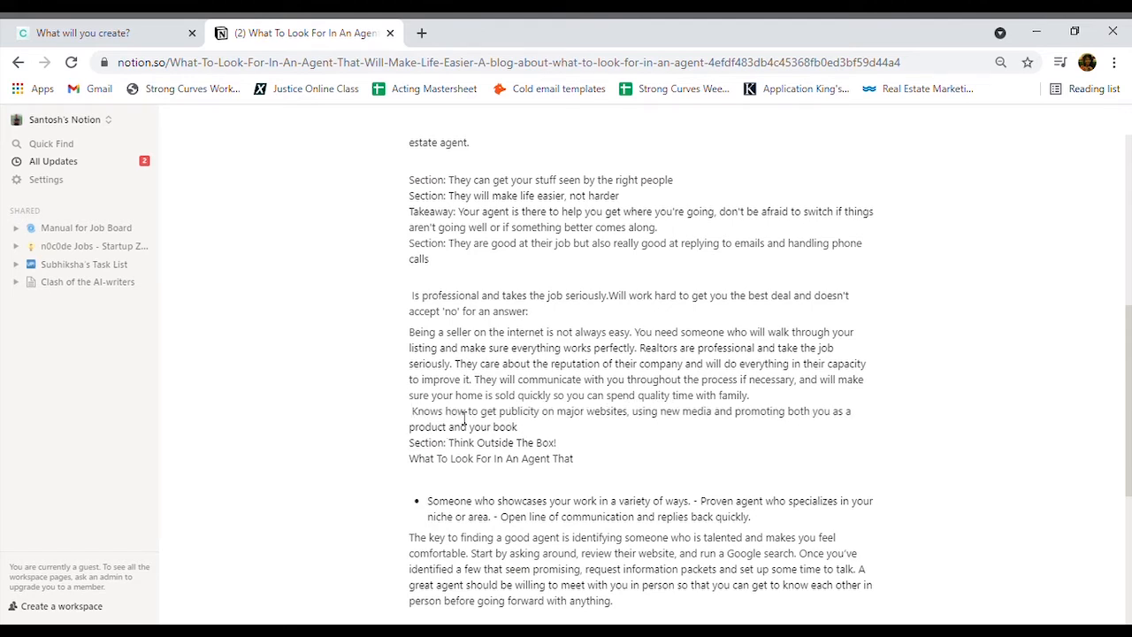
Step: Copy the "Knows how to get publicity on major websites" line into copy.ai's one bullet point field, replacing its text, and generate paragraphs
left_click_drag(409, 412, 538, 433)
key("ctrl+c")
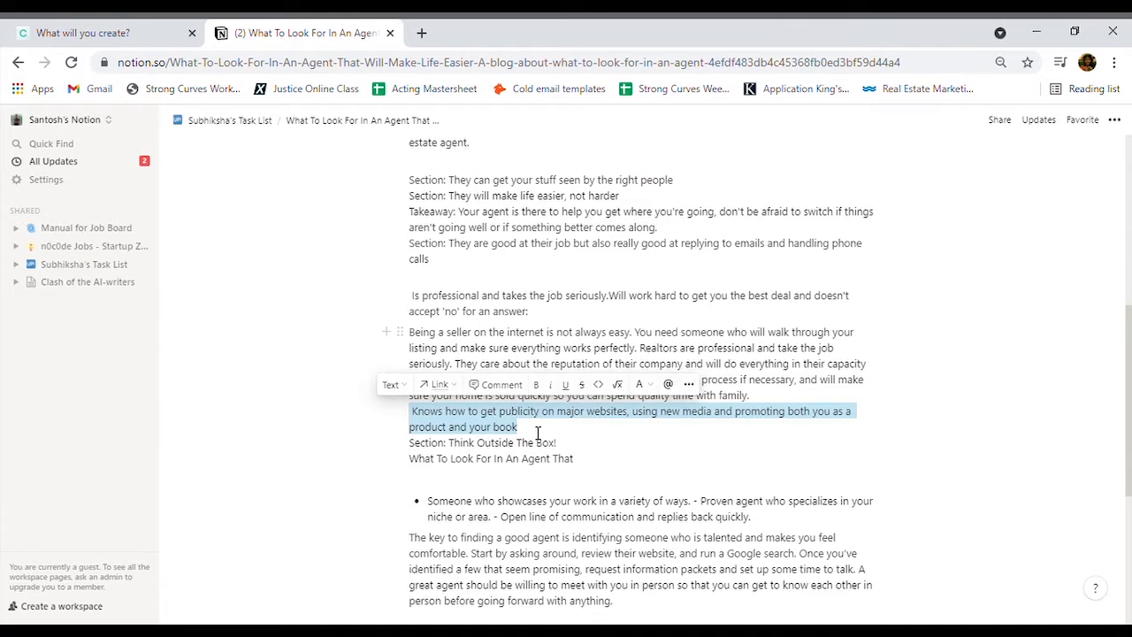
left_click(146, 32)
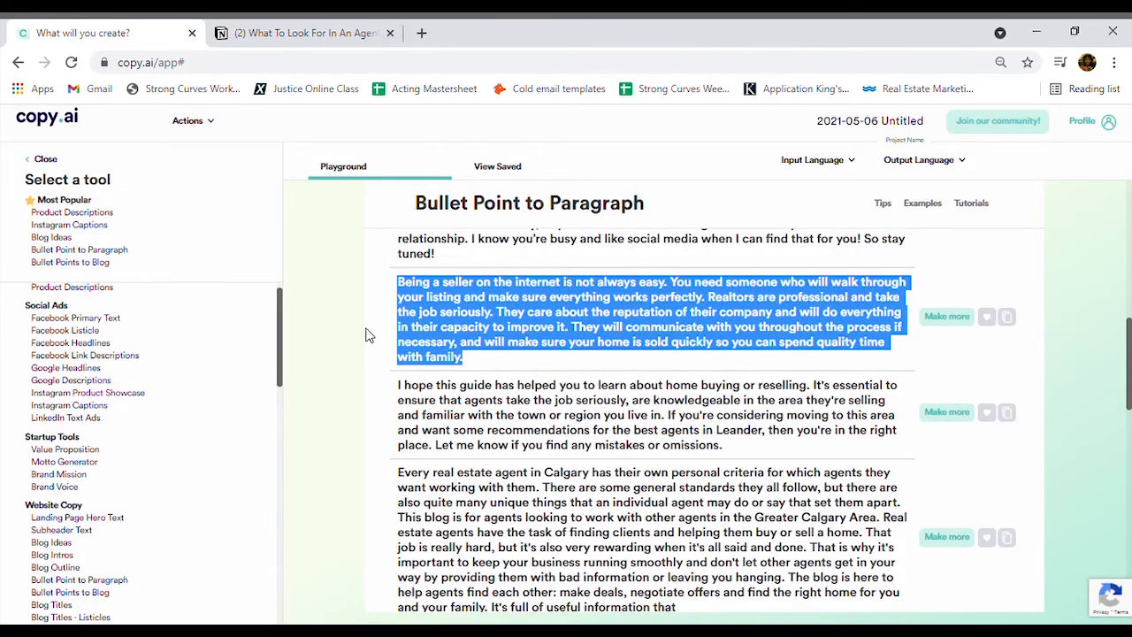
scroll(370, 335, "up", 10)
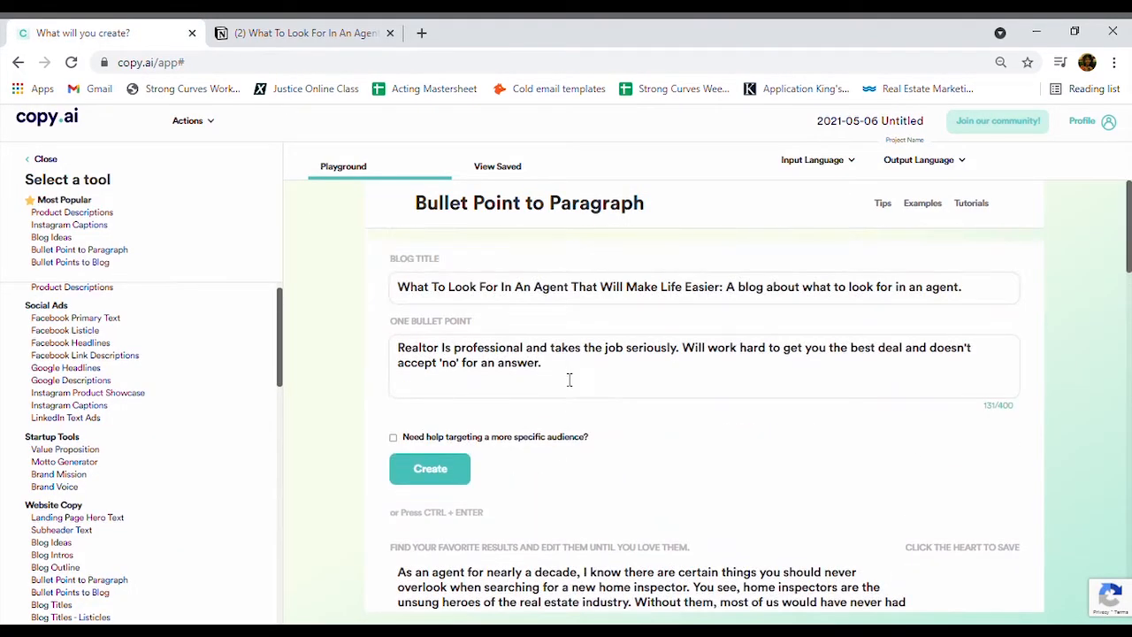
left_click_drag(543, 364, 416, 345)
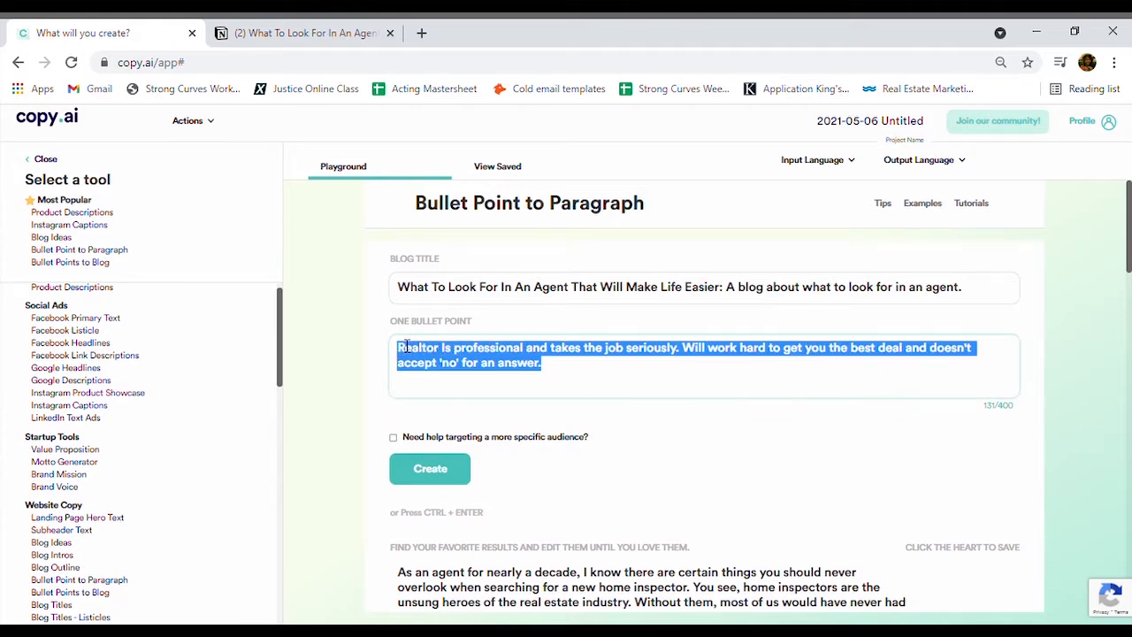
key("BackSpace")
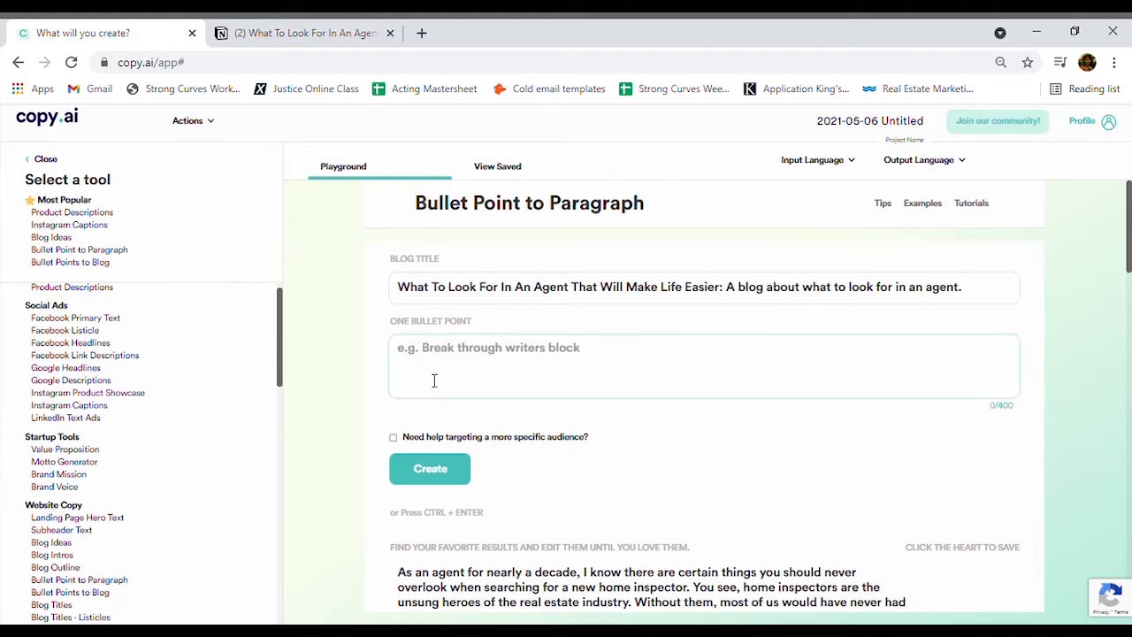
key("ctrl+v")
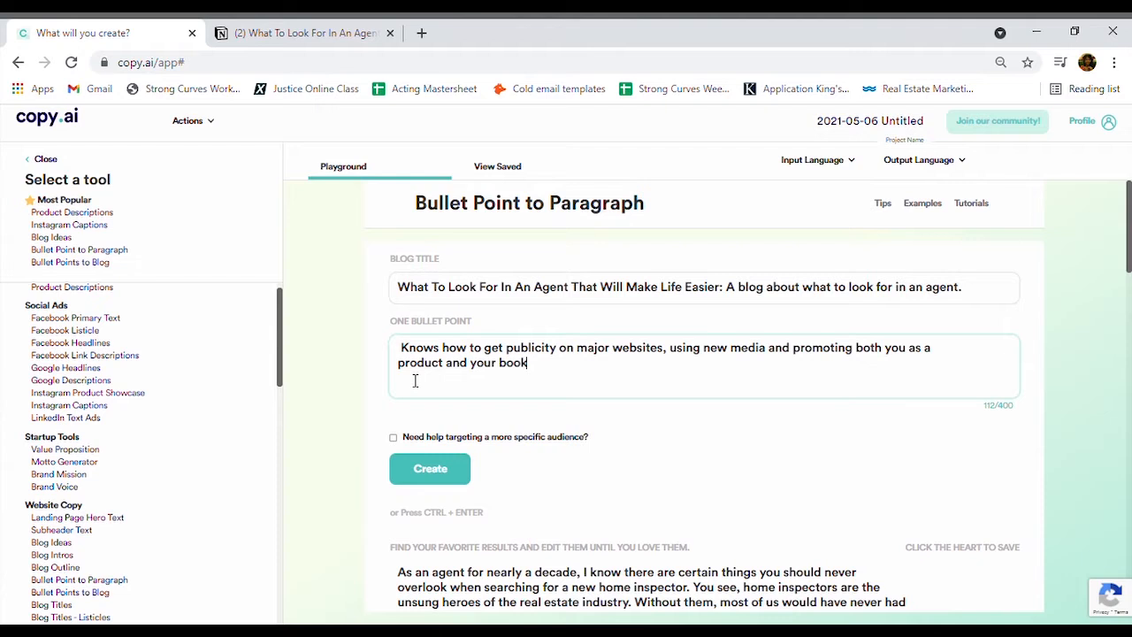
left_click(430, 468)
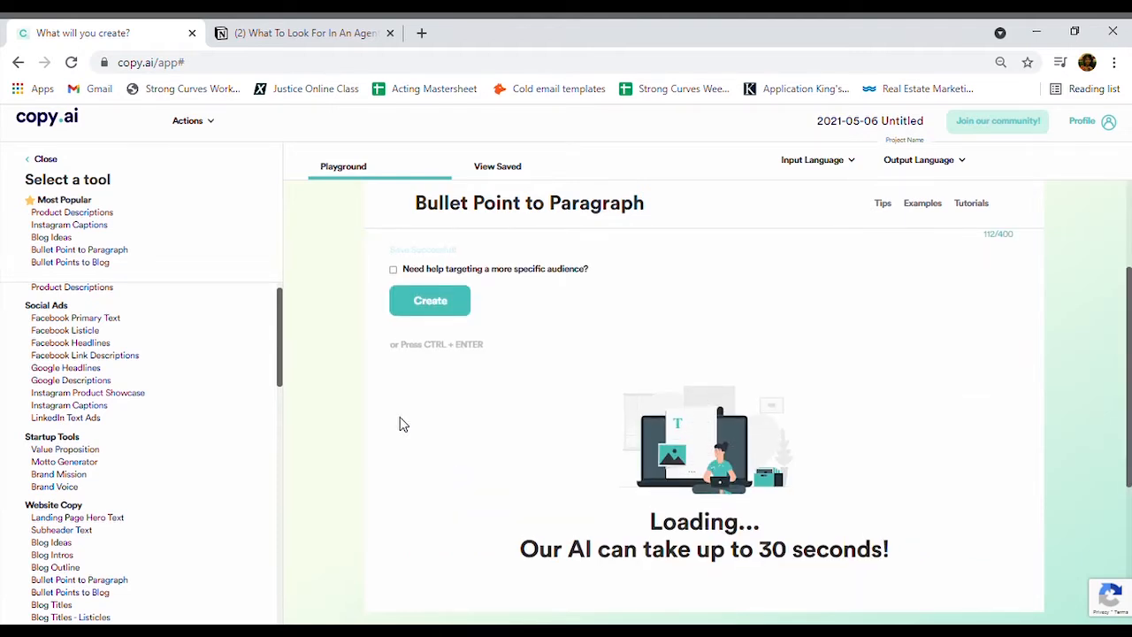
scroll(224, 425, "up", 1)
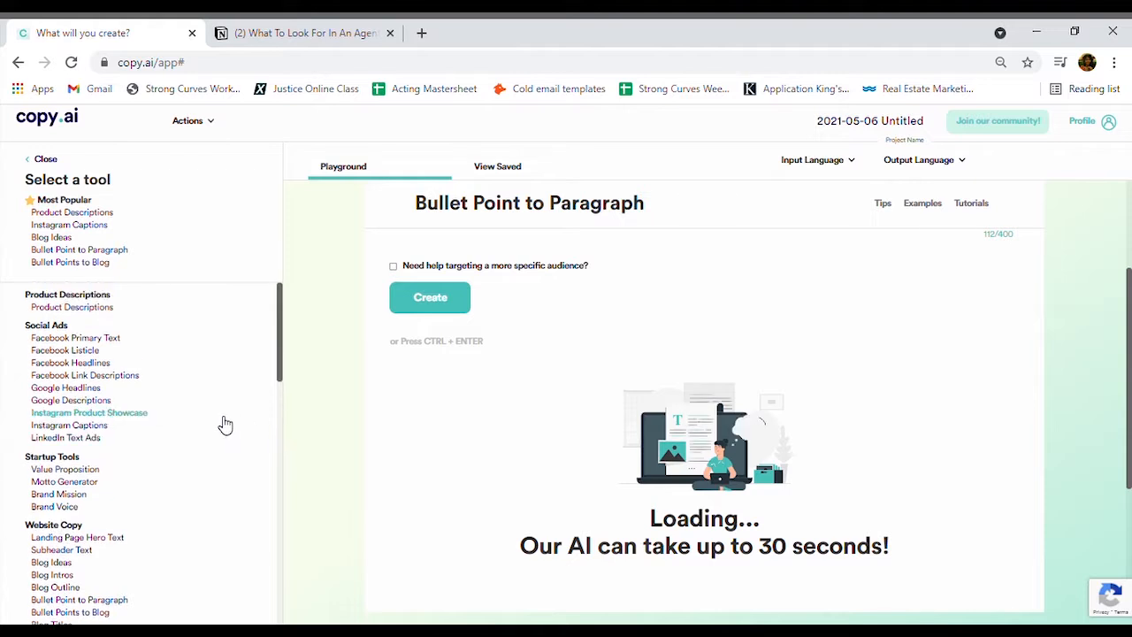
scroll(225, 424, "down", 3)
scroll(226, 424, "up", 3)
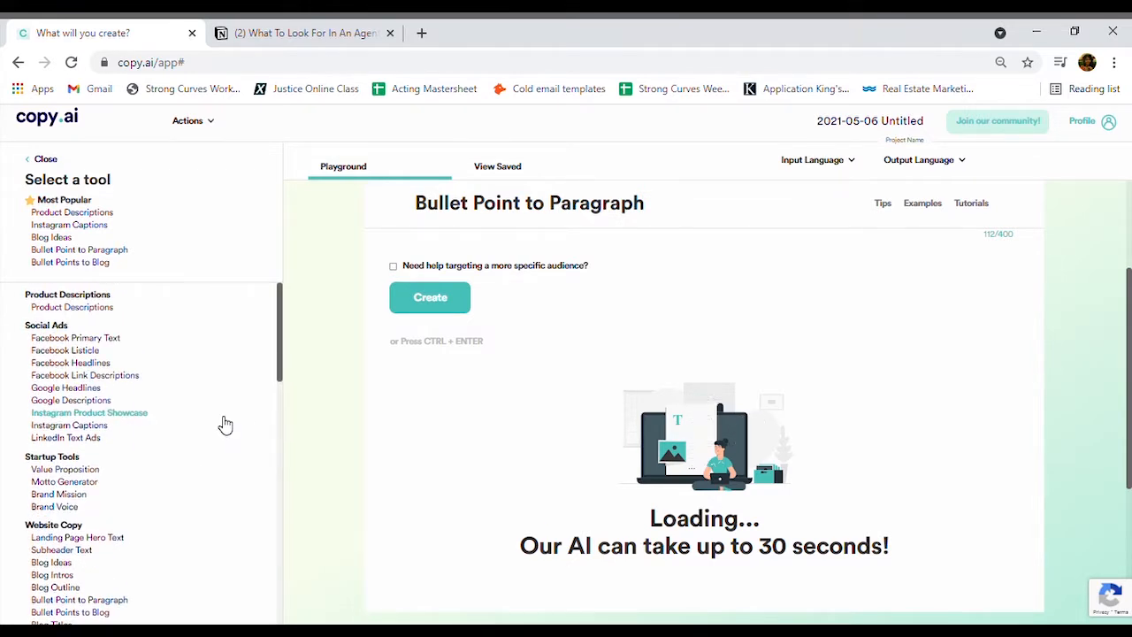
scroll(226, 424, "down", 2)
scroll(224, 423, "up", 1)
scroll(224, 423, "up", 1)
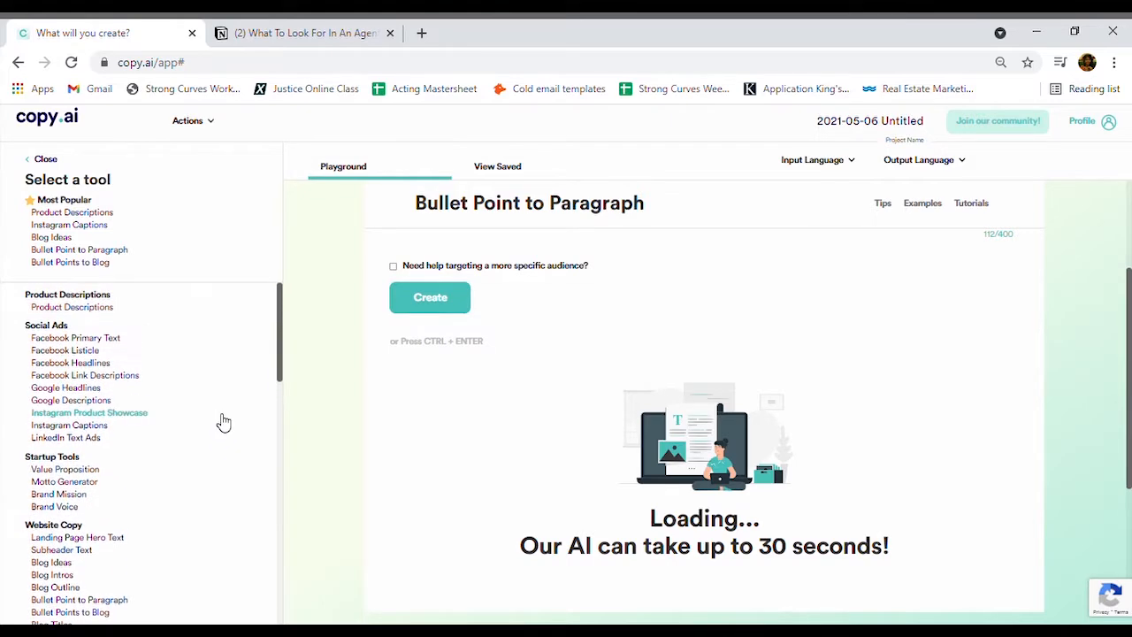
scroll(223, 422, "down", 3)
scroll(224, 422, "up", 3)
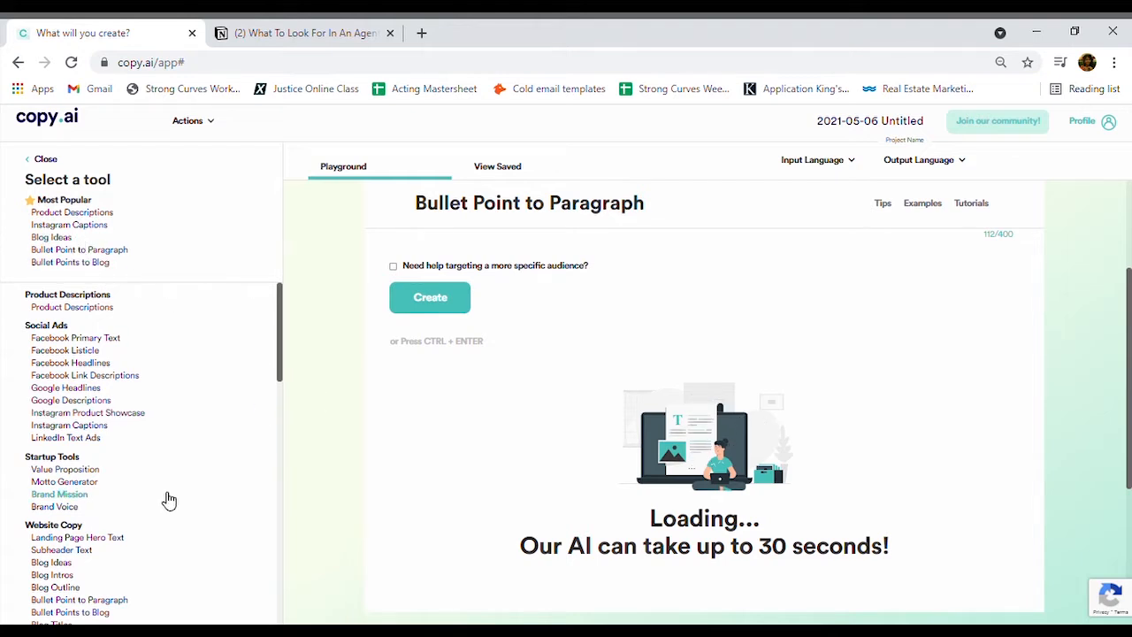
scroll(169, 501, "down", 4)
scroll(169, 501, "up", 3)
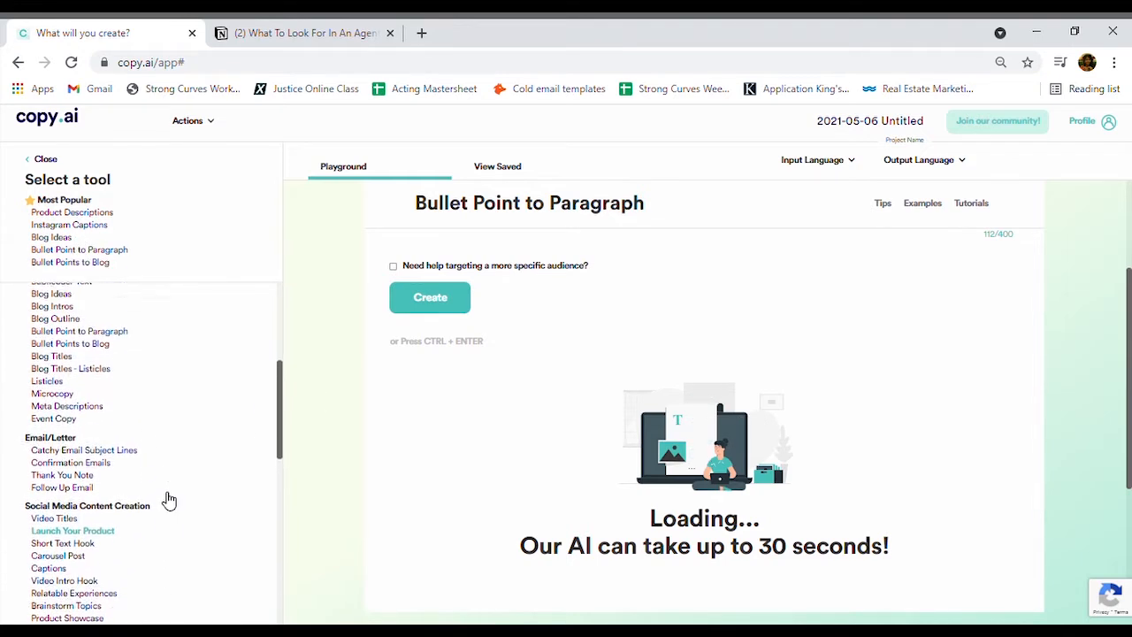
scroll(169, 501, "up", 1)
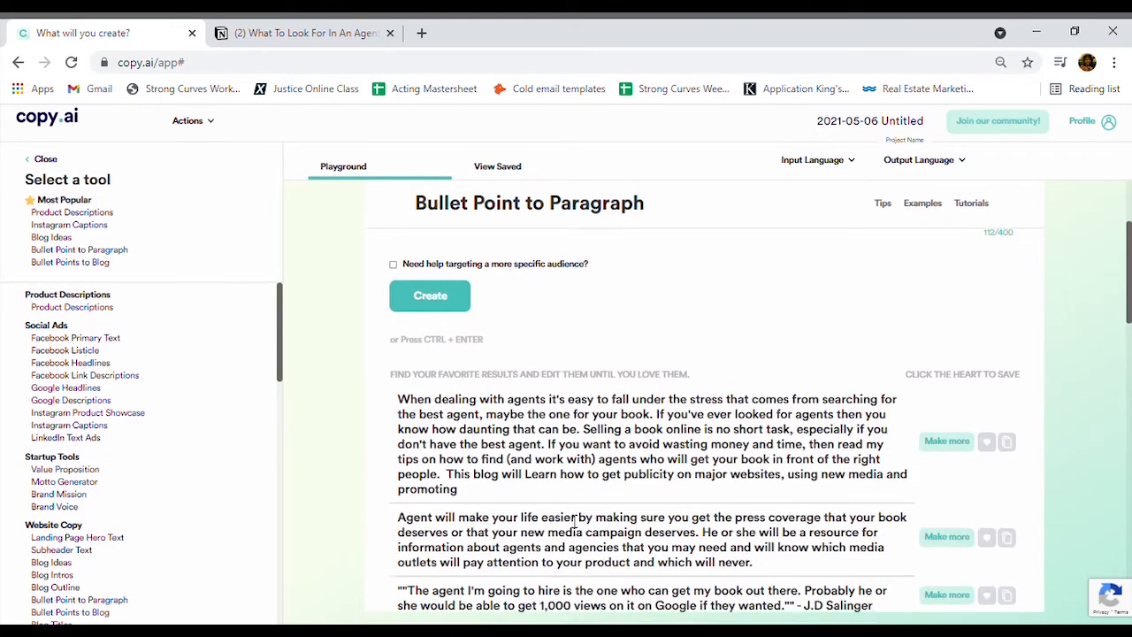
Step: Read through the generated paragraphs to judge whether any suits the publicity section of the real estate blog
scroll(575, 522, "down", 2)
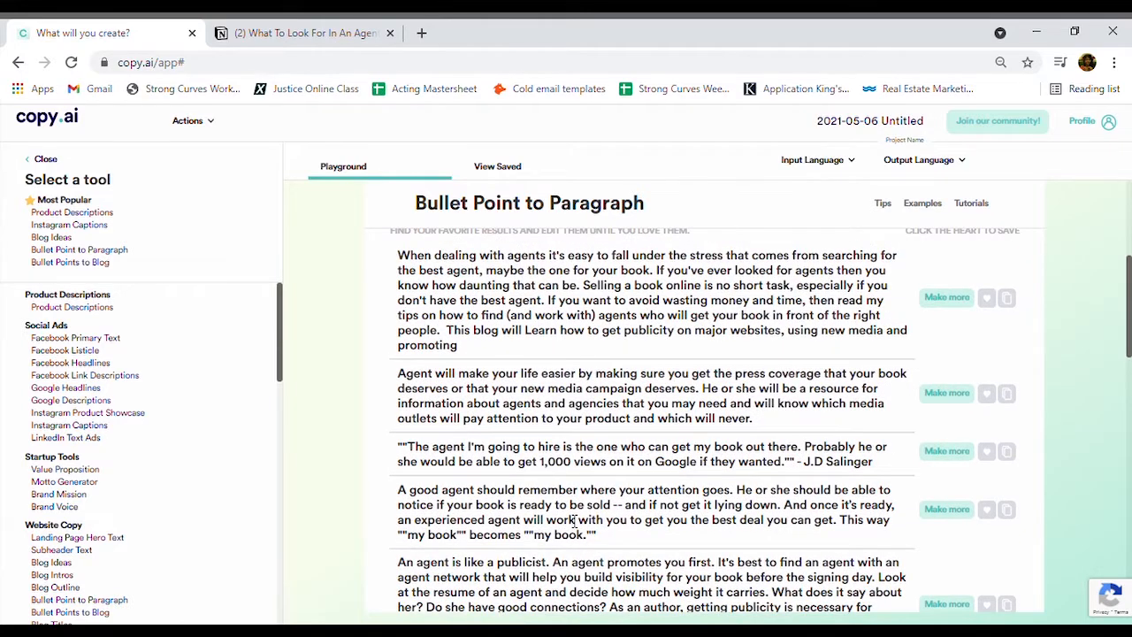
scroll(552, 436, "up", 1)
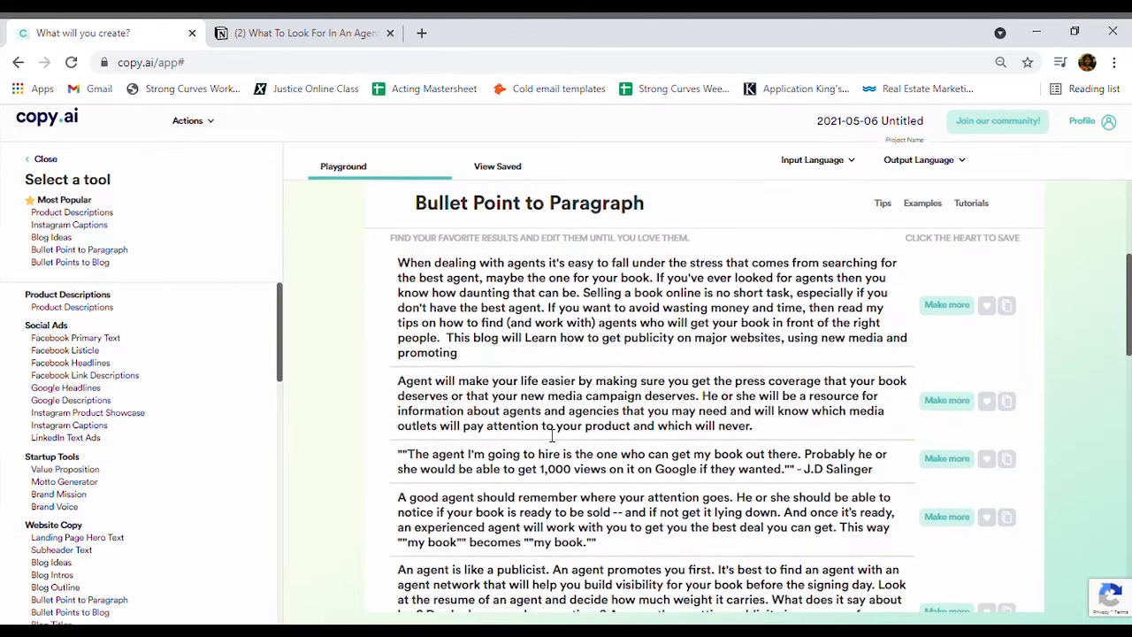
scroll(552, 436, "down", 1)
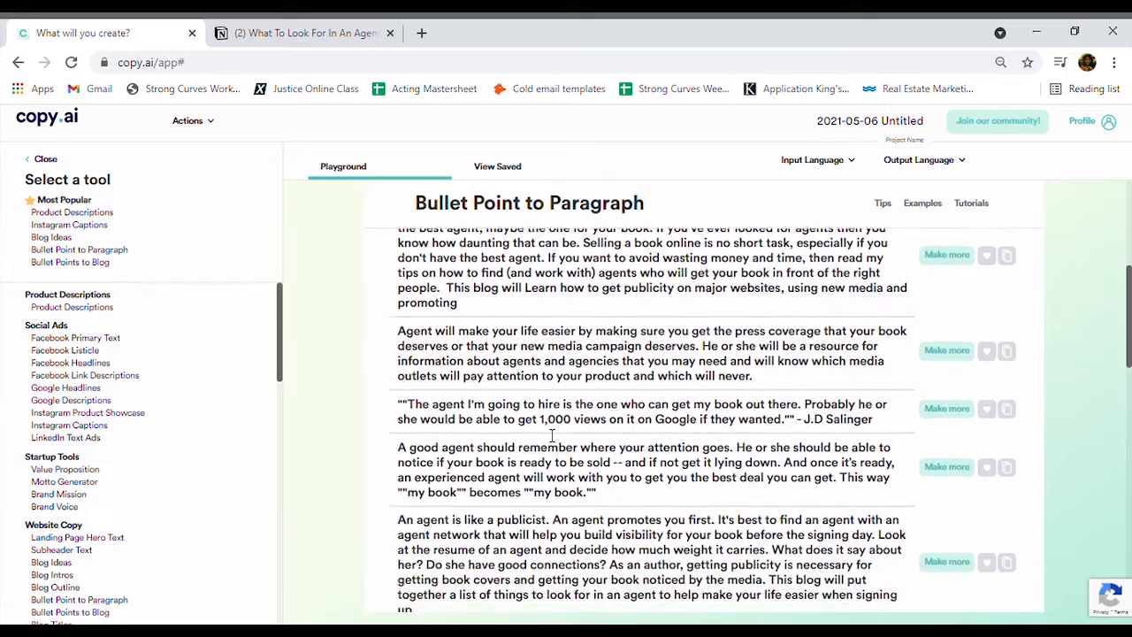
scroll(552, 436, "up", 1)
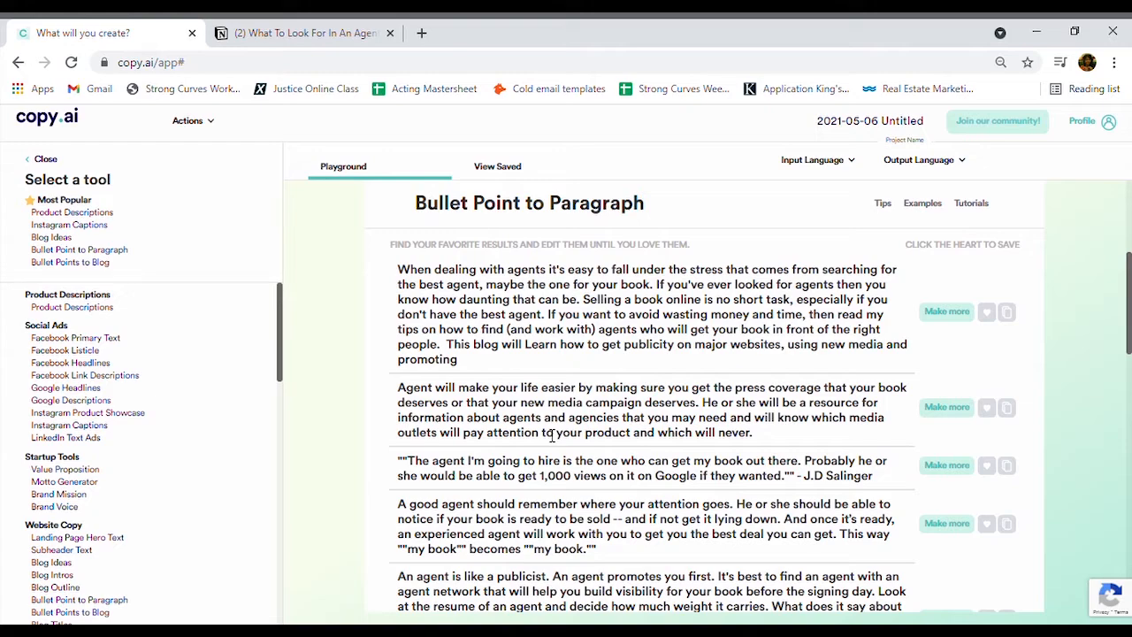
scroll(602, 323, "down", 1)
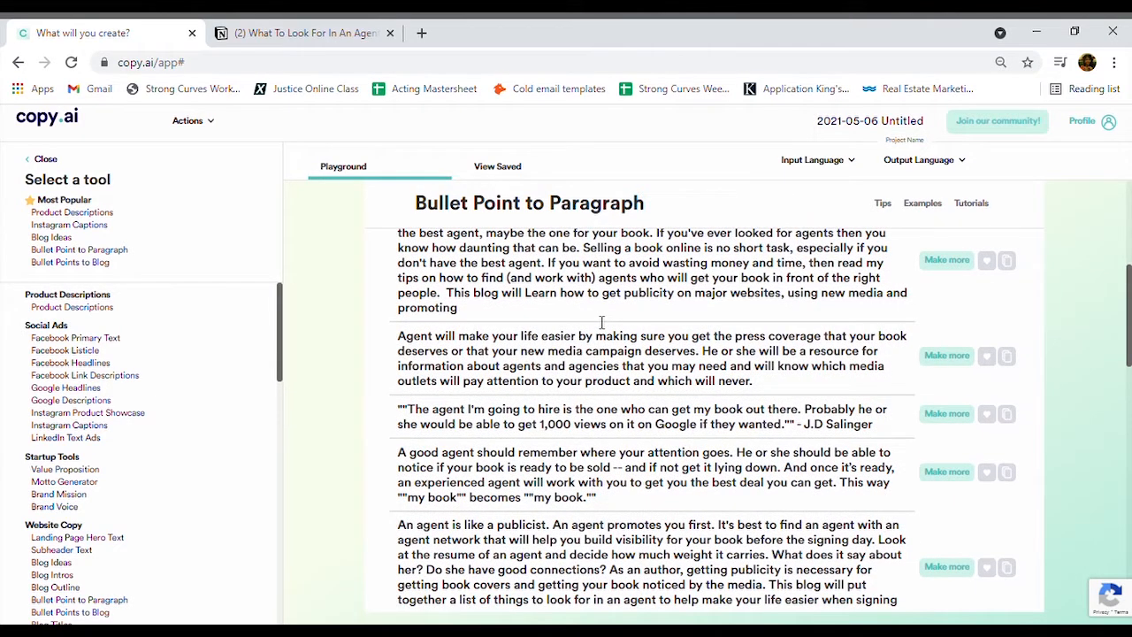
scroll(602, 323, "down", 1)
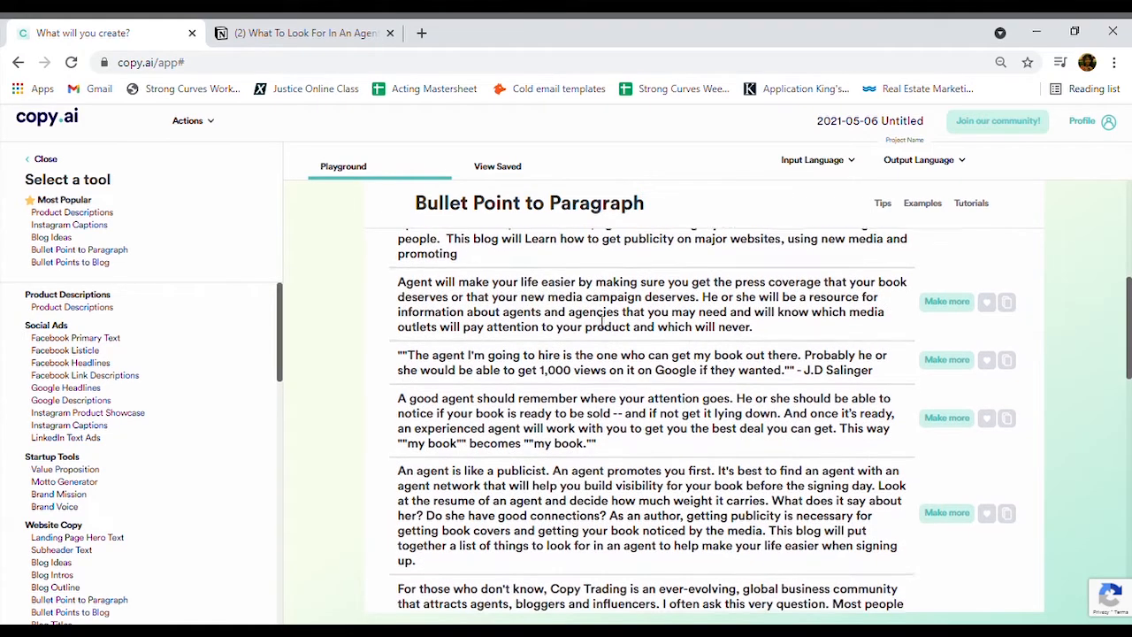
scroll(601, 323, "down", 2)
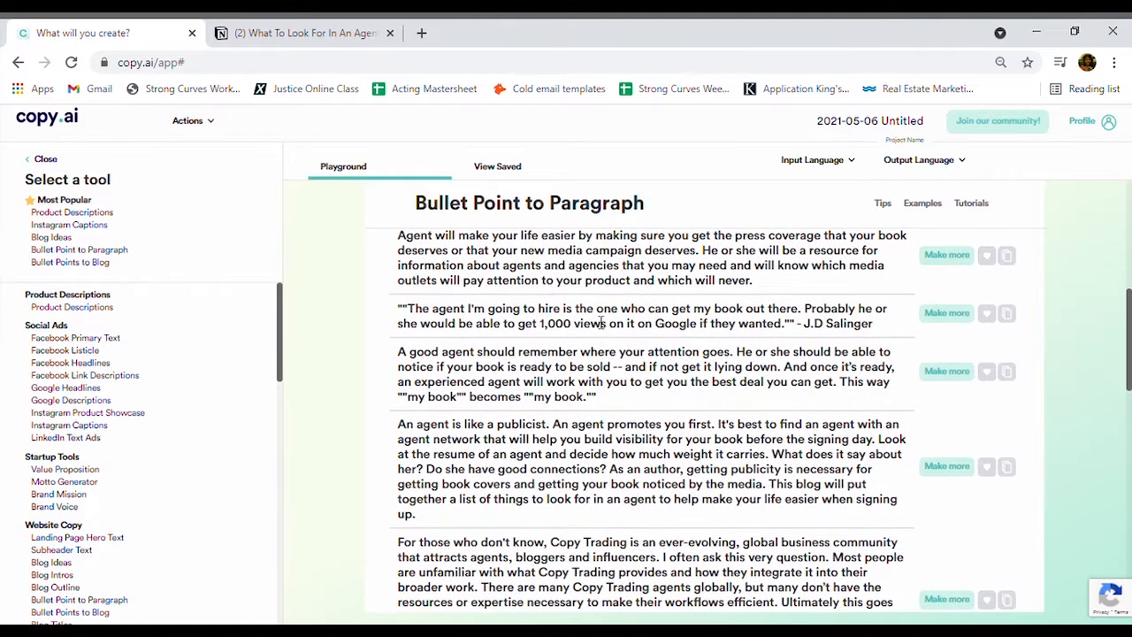
scroll(602, 322, "up", 1)
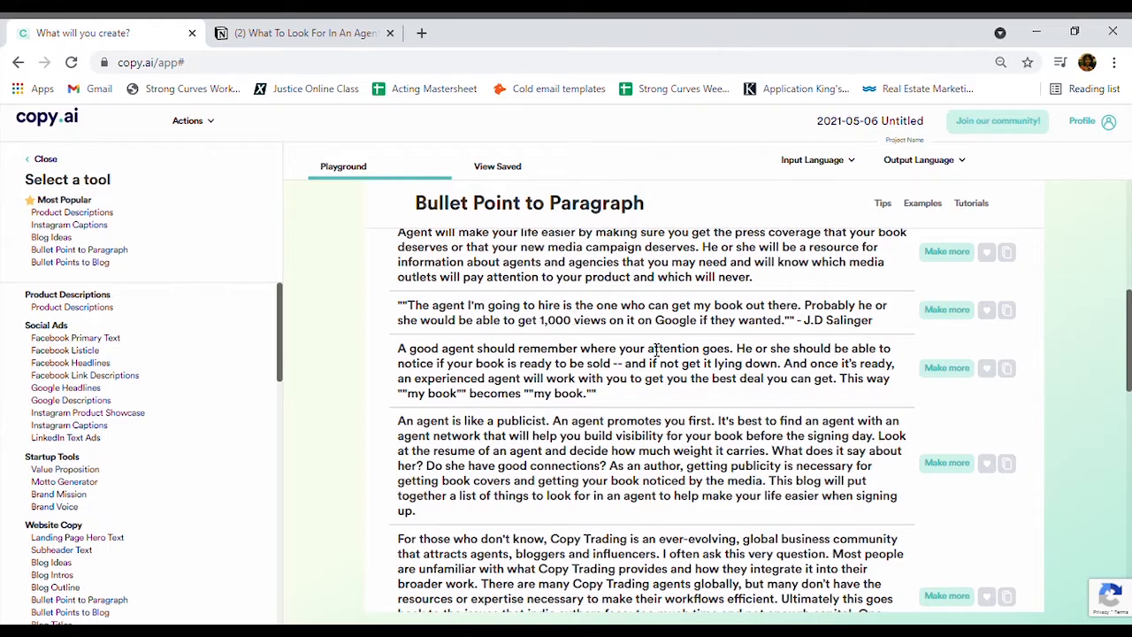
scroll(656, 349, "down", 2)
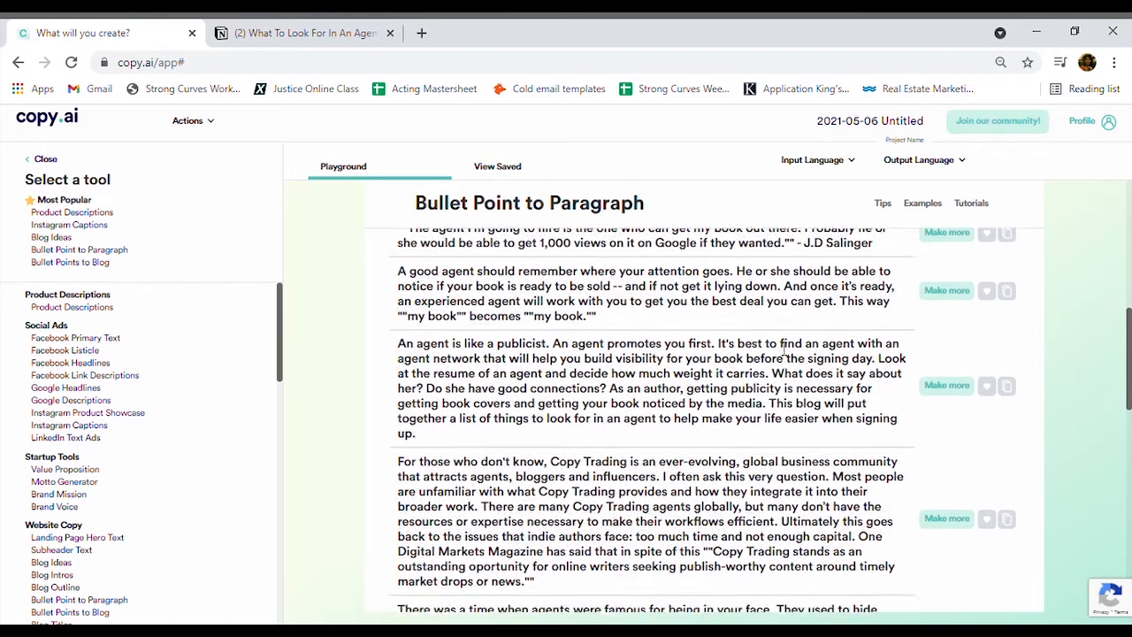
scroll(782, 350, "up", 1)
scroll(725, 333, "up", 1)
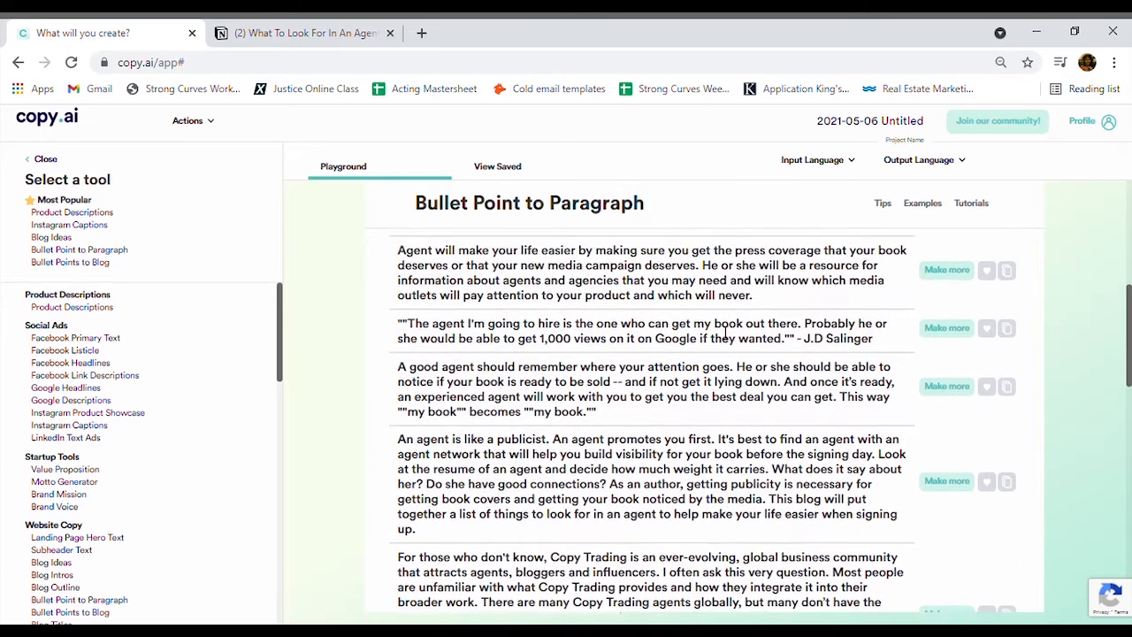
scroll(725, 332, "down", 3)
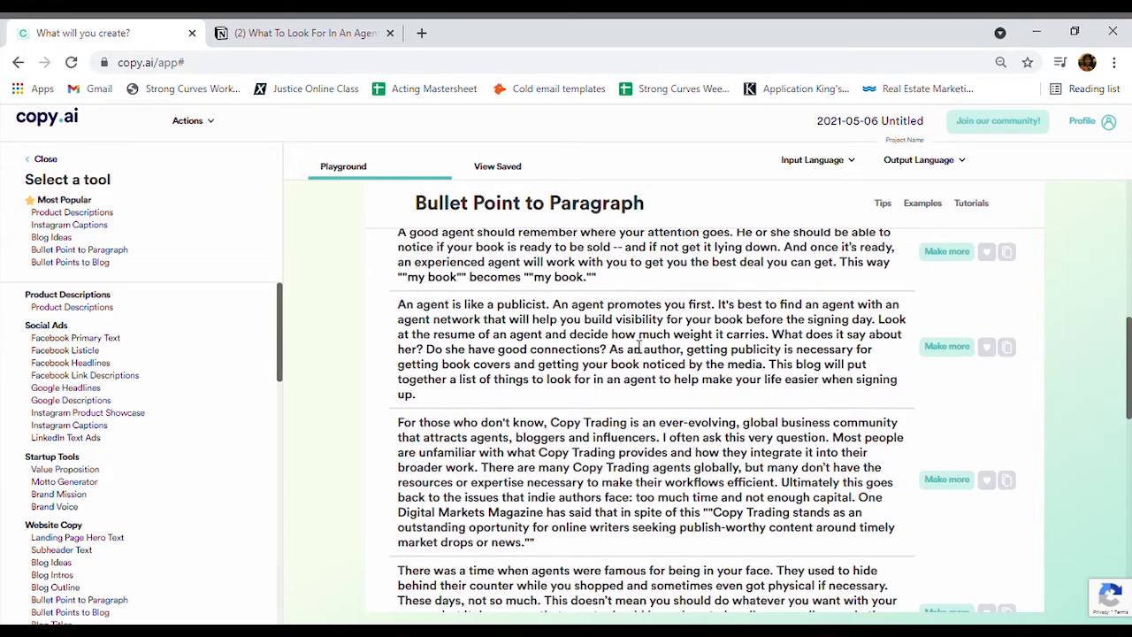
scroll(638, 348, "down", 3)
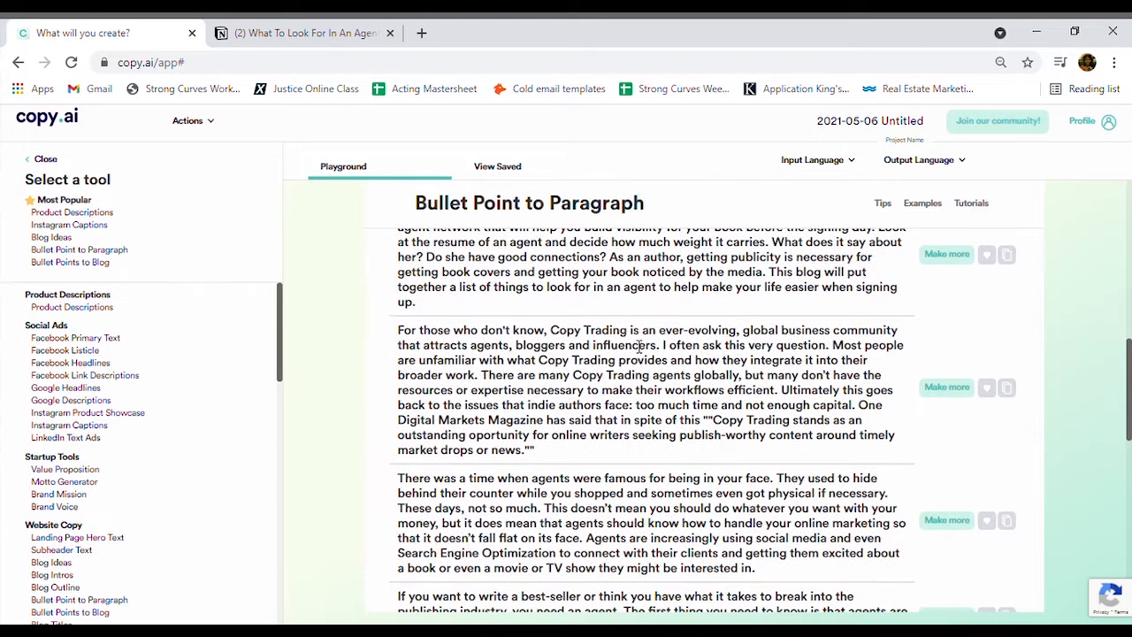
Step: Replace "both you as a product and your book" in the bullet point with "properties and houses" and generate new paragraphs
scroll(619, 349, "up", 10)
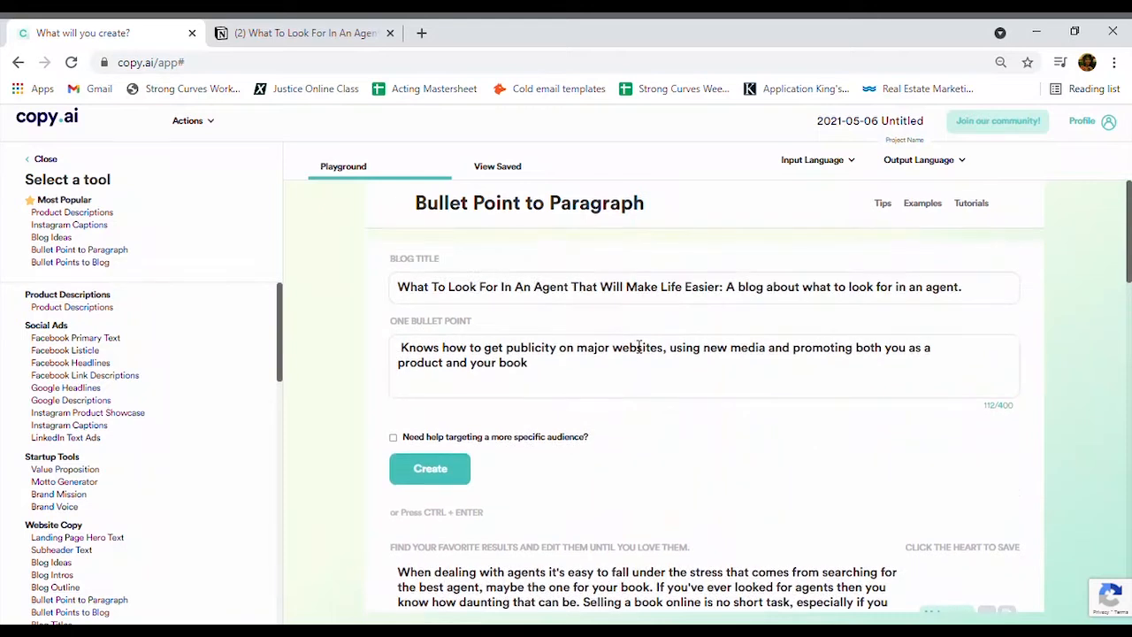
left_click(576, 375)
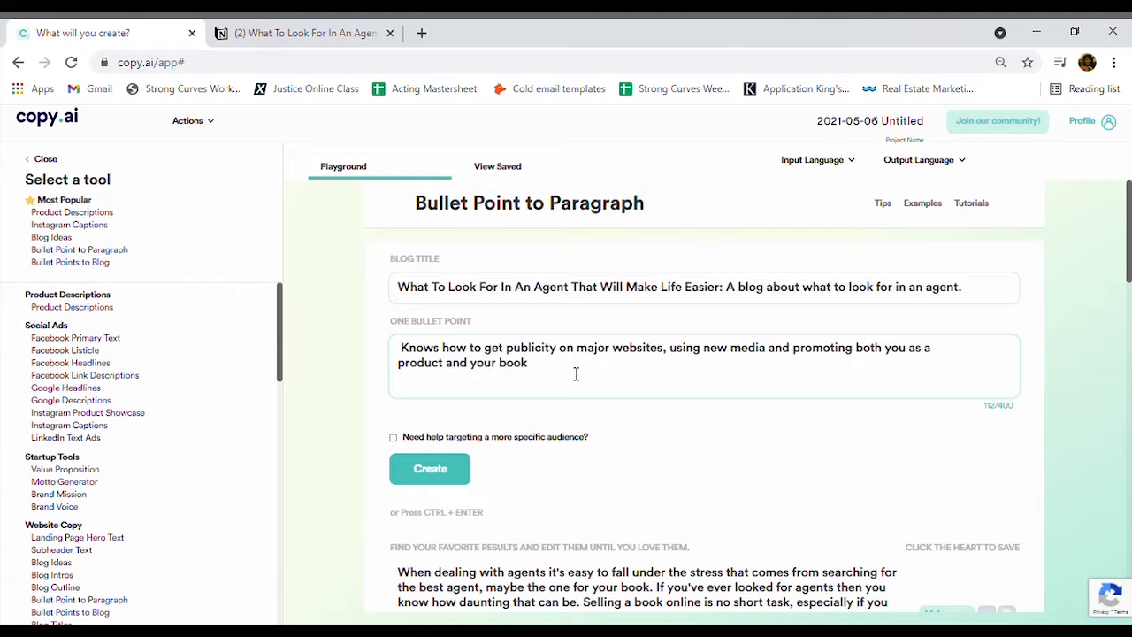
key("BackSpace")
key("BackSpace")
key("BackSpace")
key("BackSpace")
key("BackSpace")
key("BackSpace")
key("BackSpace")
key("BackSpace")
key("BackSpace")
key("BackSpace")
key("BackSpace")
key("BackSpace")
key("BackSpace")
key("BackSpace")
key("BackSpace")
key("BackSpace")
key("BackSpace")
key("BackSpace")
key("BackSpace")
key("BackSpace")
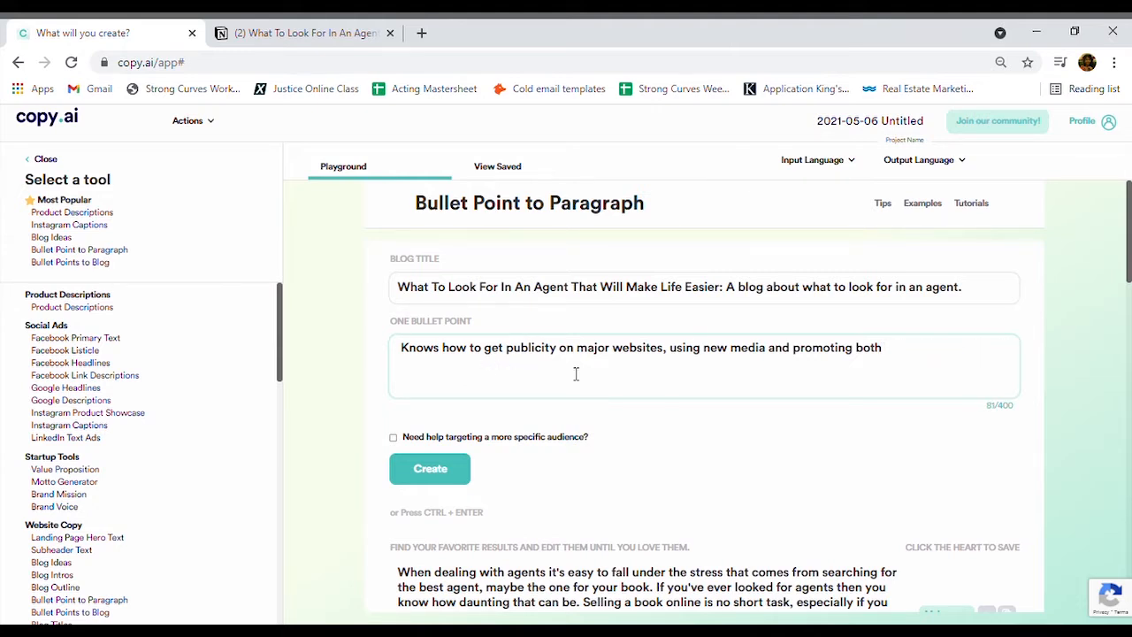
key("BackSpace")
key("BackSpace")
key("BackSpace")
type("properties and houses")
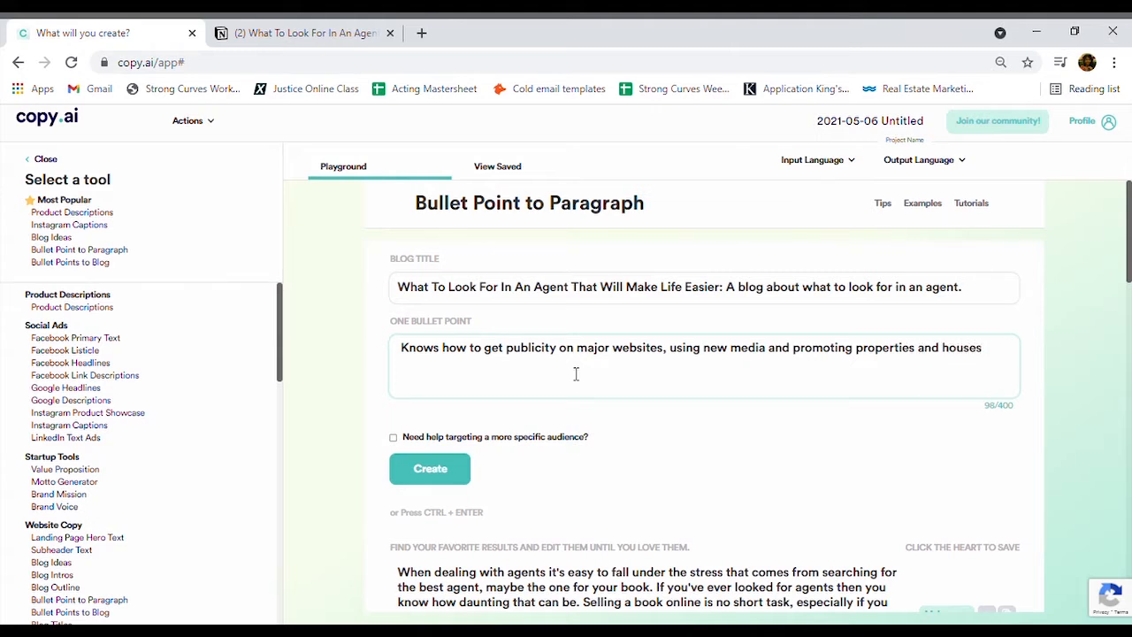
left_click(430, 476)
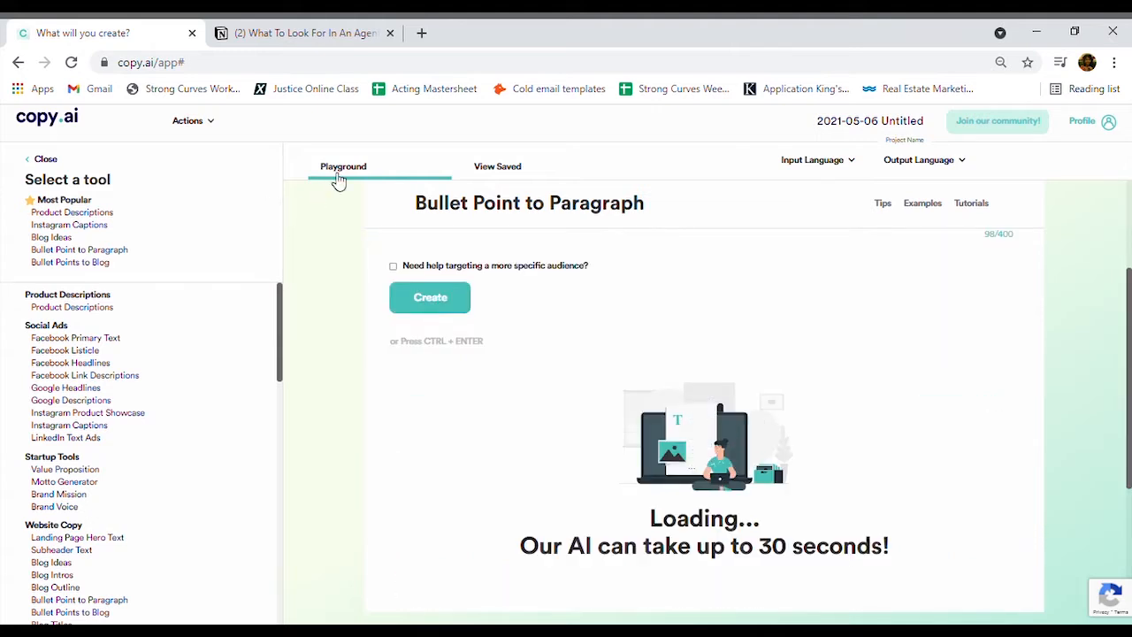
Step: In the Notion outline, replace "both you as a product and your book" in the publicity line with "houses and properties."
left_click(300, 33)
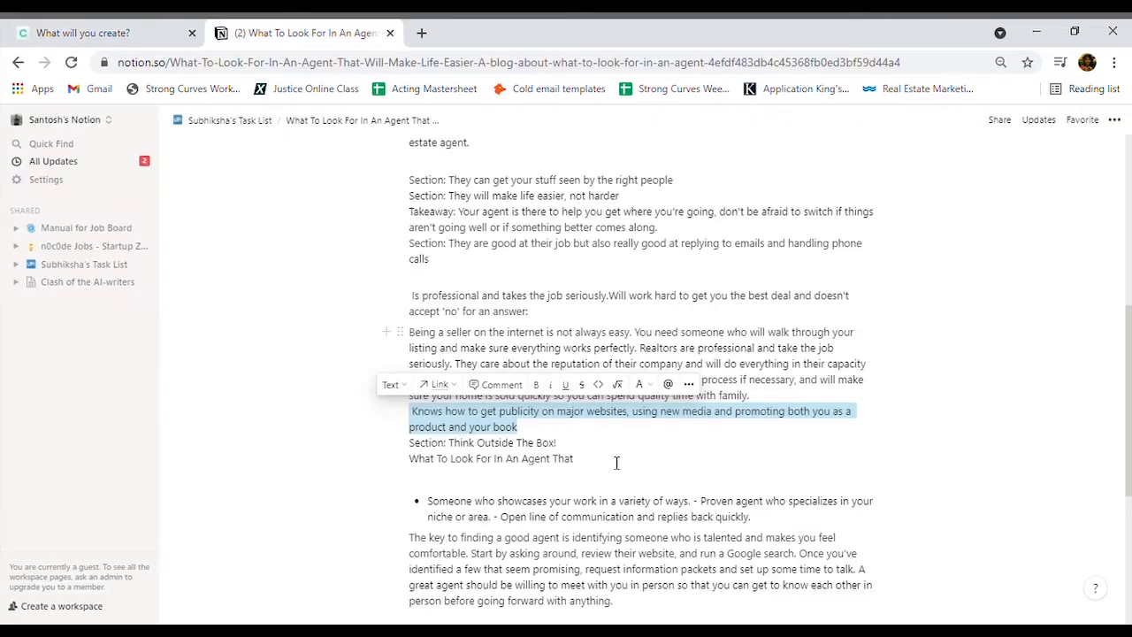
left_click(616, 462)
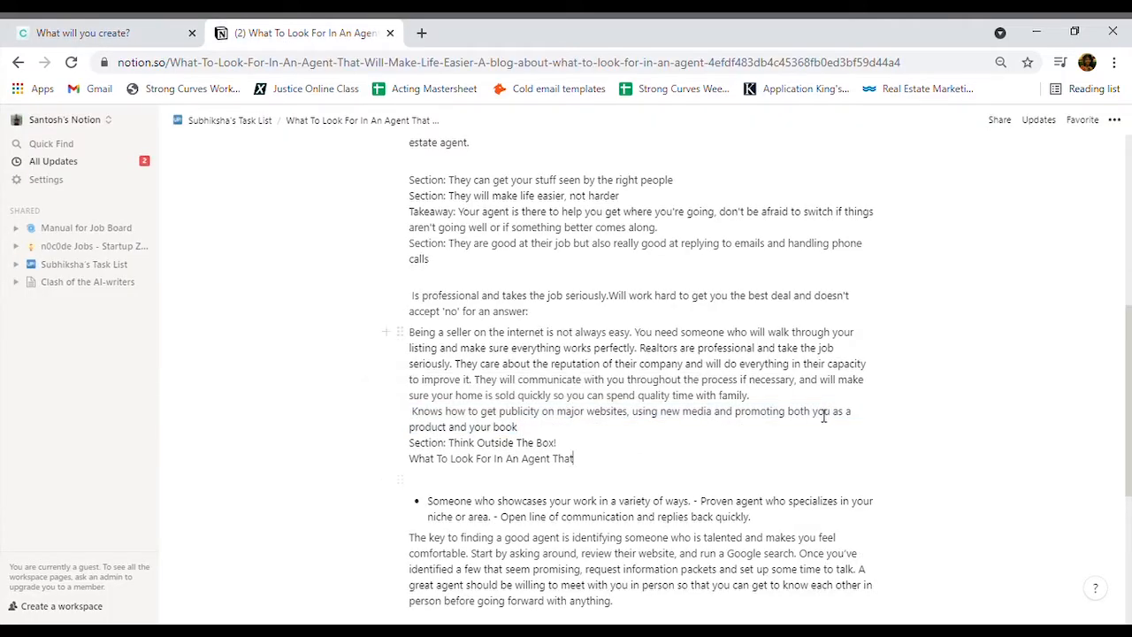
left_click_drag(835, 421, 848, 432)
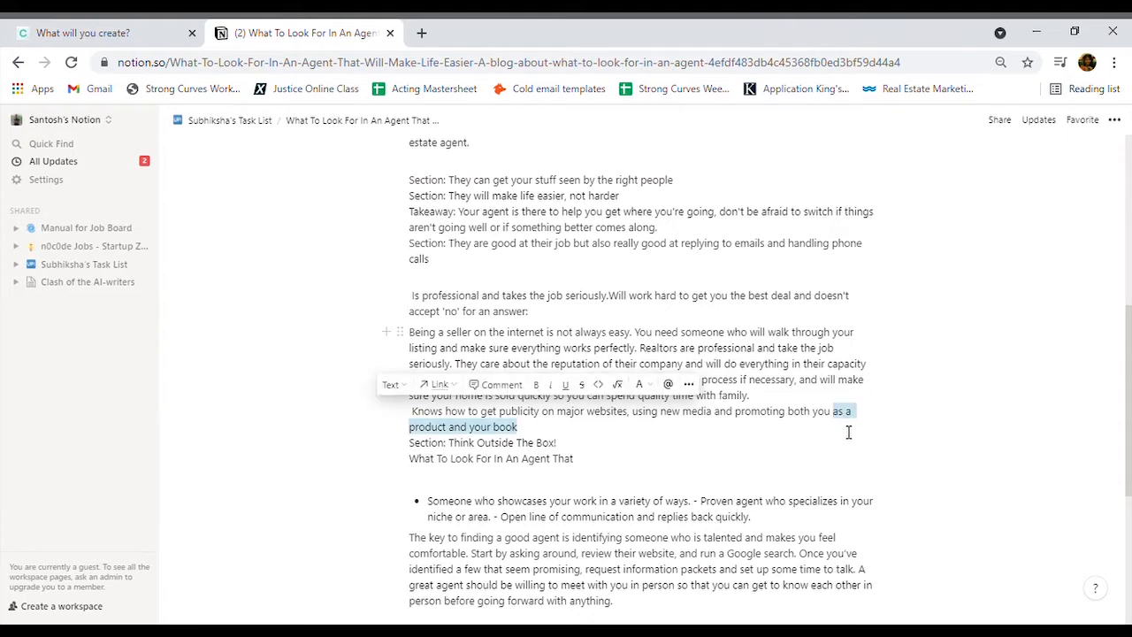
key("BackSpace")
key("BackSpace")
key("BackSpace")
key("BackSpace")
key("BackSpace")
key("BackSpace")
key("BackSpace")
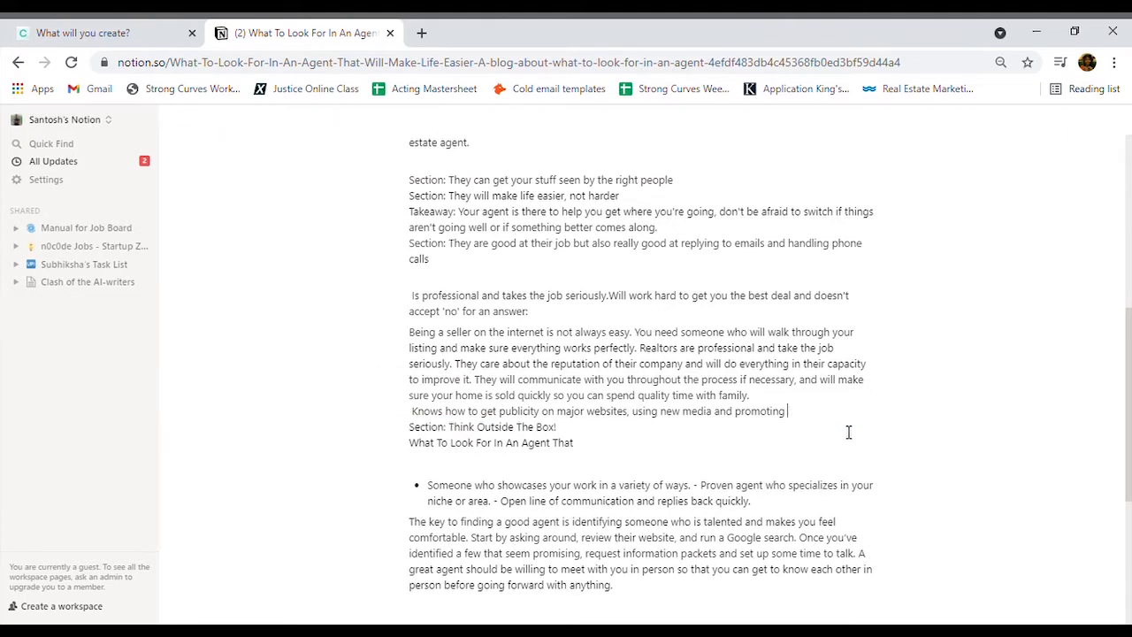
type("houses and po")
type("operties.")
Step: Switch to copy.ai and read through the newly generated paragraphs to find one that suits the publicity point
left_click(128, 26)
scroll(538, 382, "up", 2)
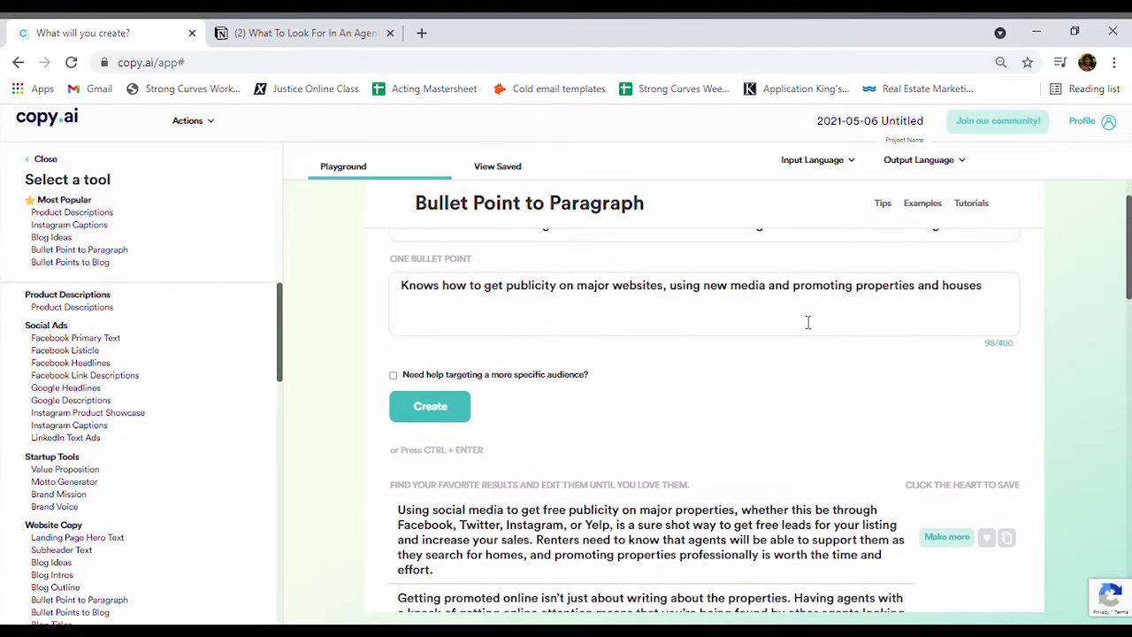
scroll(750, 362, "down", 1)
scroll(750, 363, "down", 1)
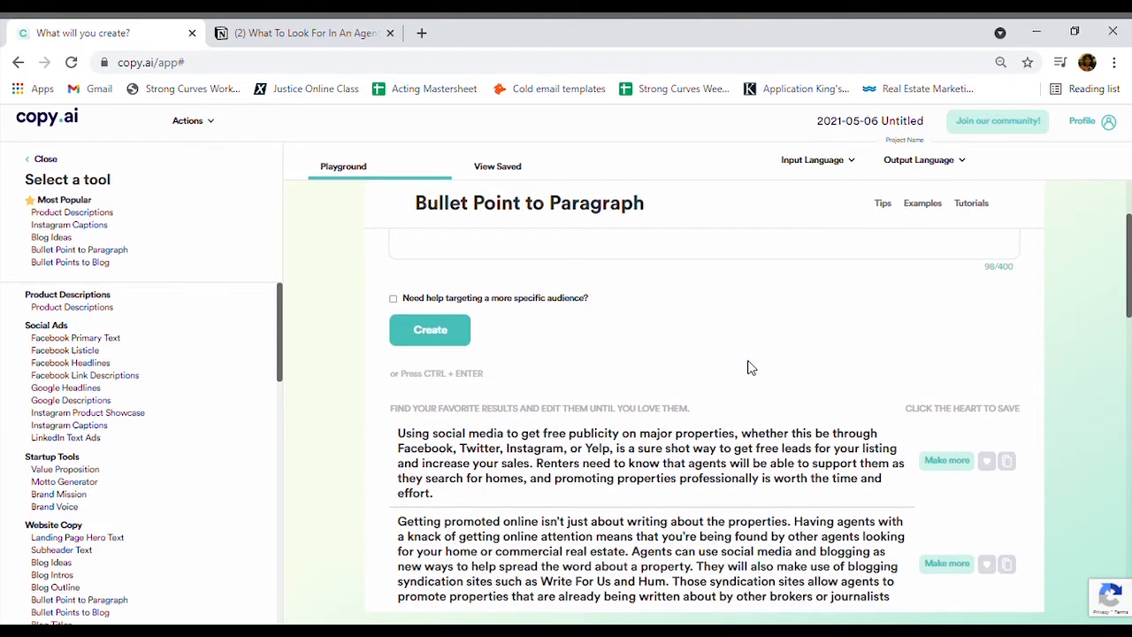
scroll(749, 368, "down", 2)
scroll(750, 368, "up", 1)
scroll(751, 368, "down", 2)
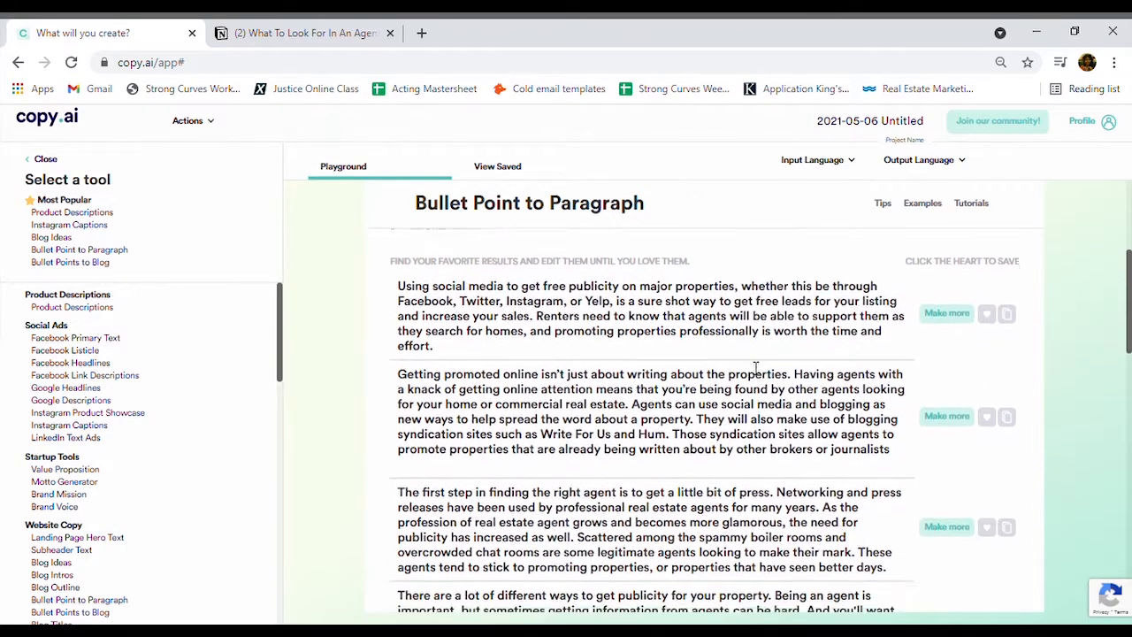
scroll(755, 366, "down", 2)
scroll(755, 366, "up", 3)
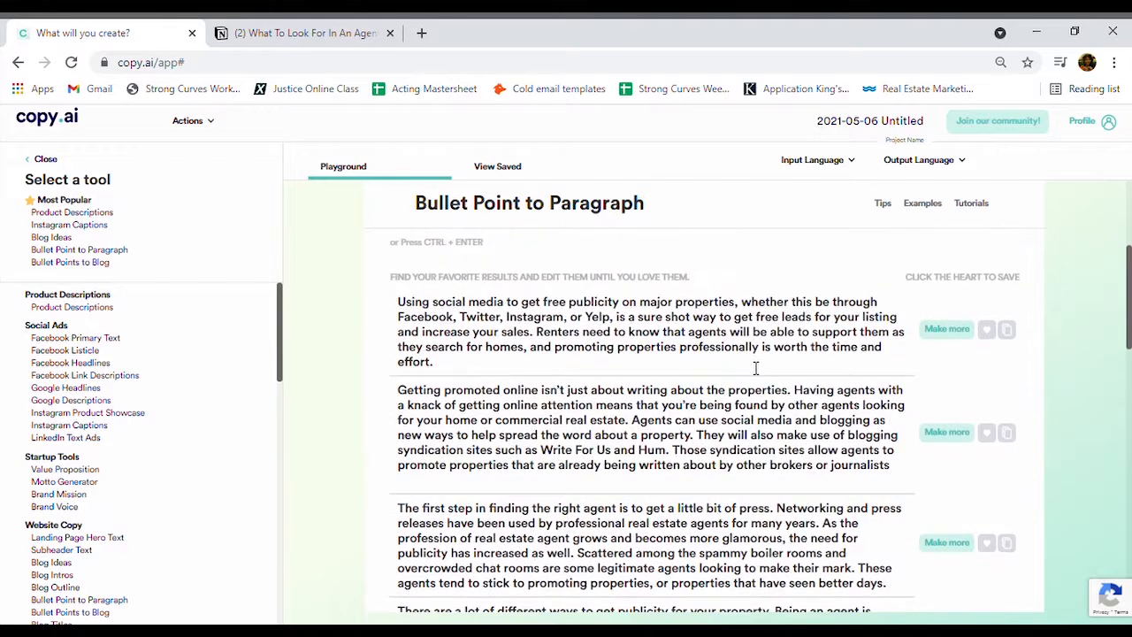
scroll(756, 368, "down", 2)
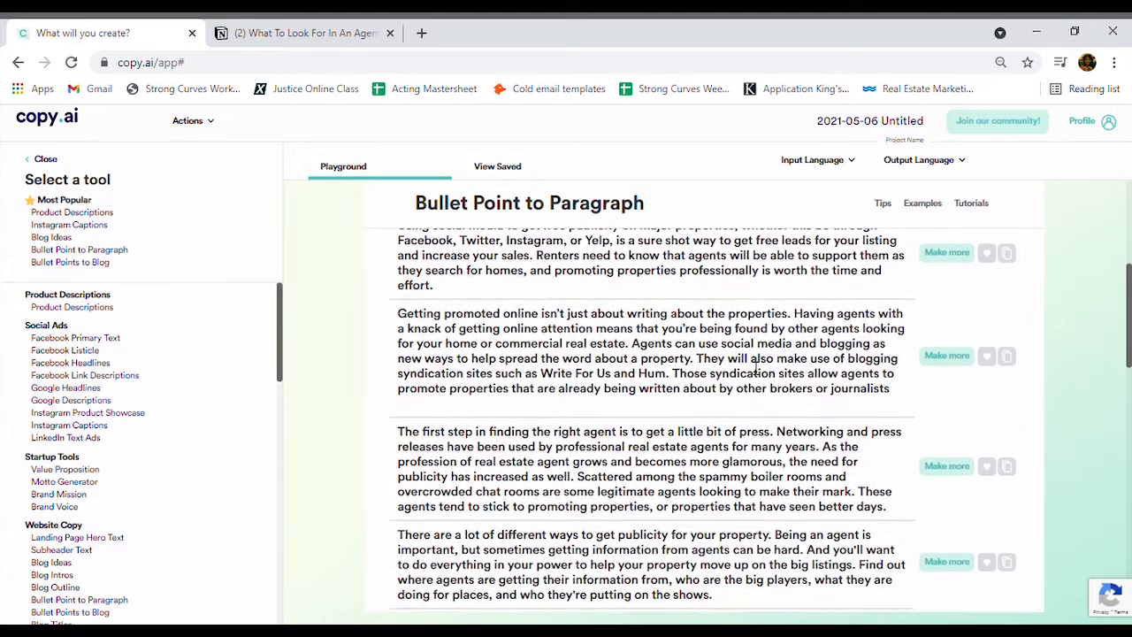
scroll(755, 368, "down", 1)
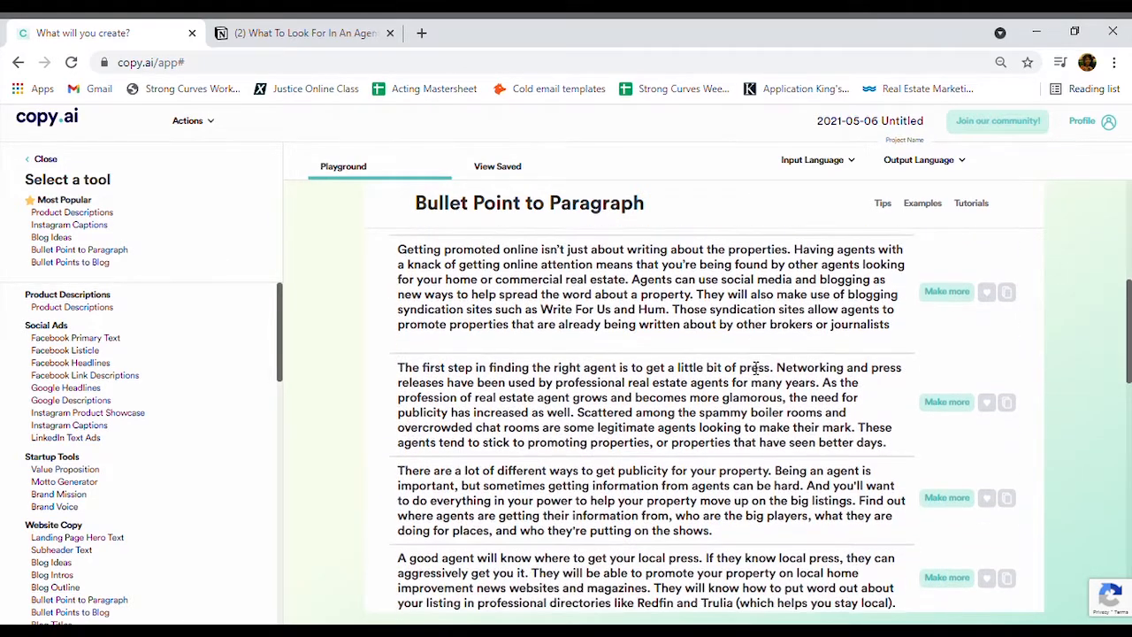
scroll(756, 368, "down", 1)
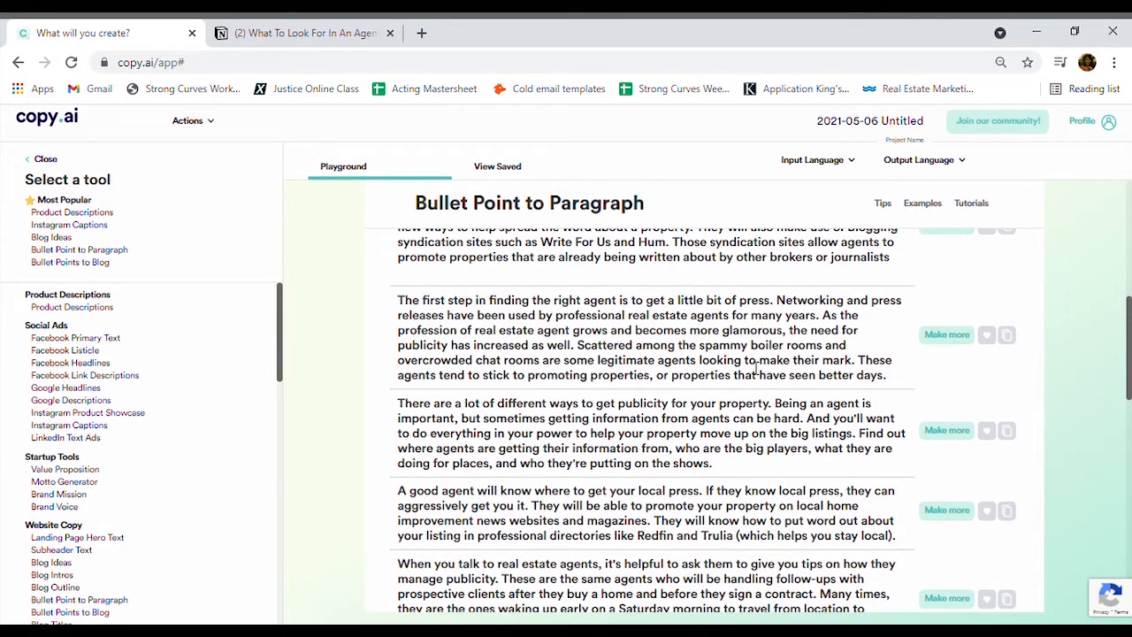
scroll(755, 368, "down", 1)
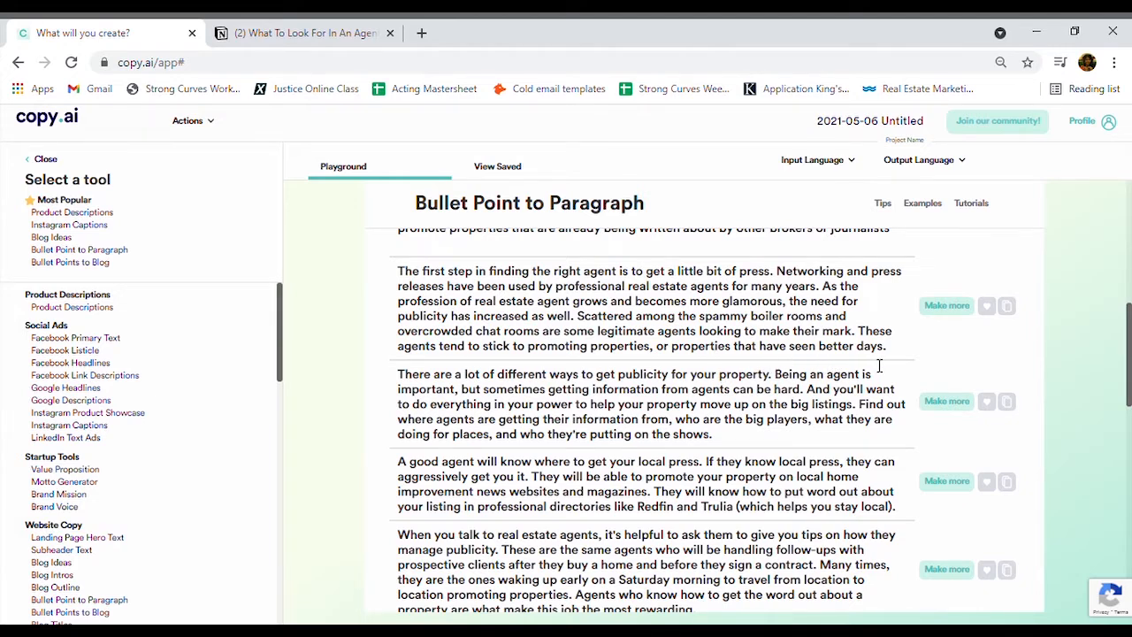
Step: Copy the generated paragraph beginning "The first step in finding the right agent" into the Notion outline below the publicity line, ending that line with a colon
left_click_drag(897, 356, 391, 265)
key("ctrl+c")
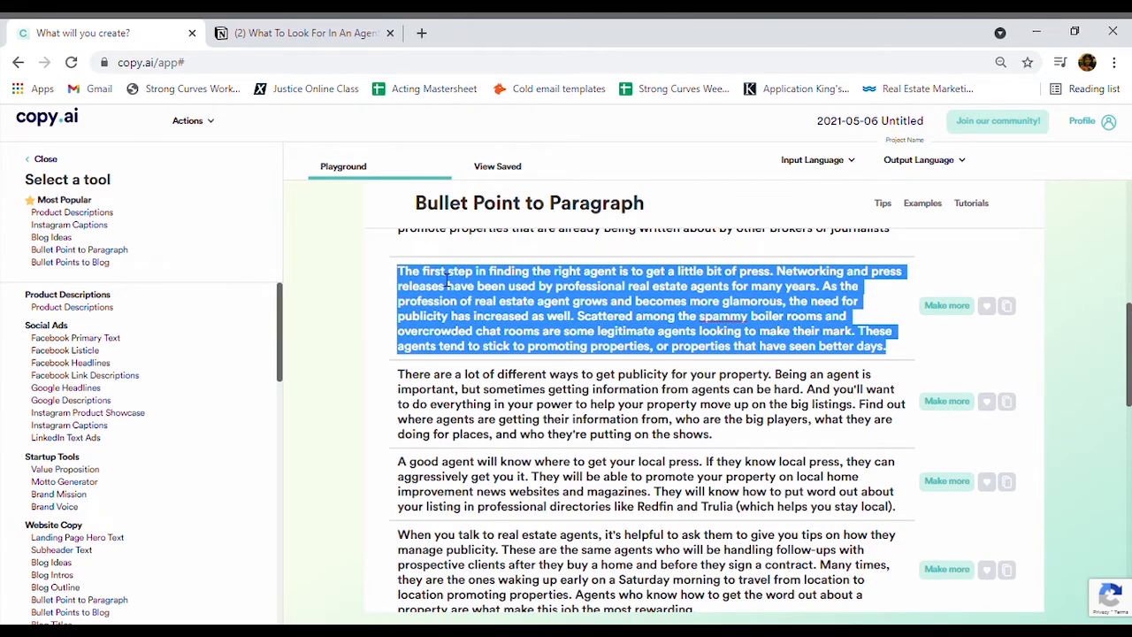
left_click(342, 27)
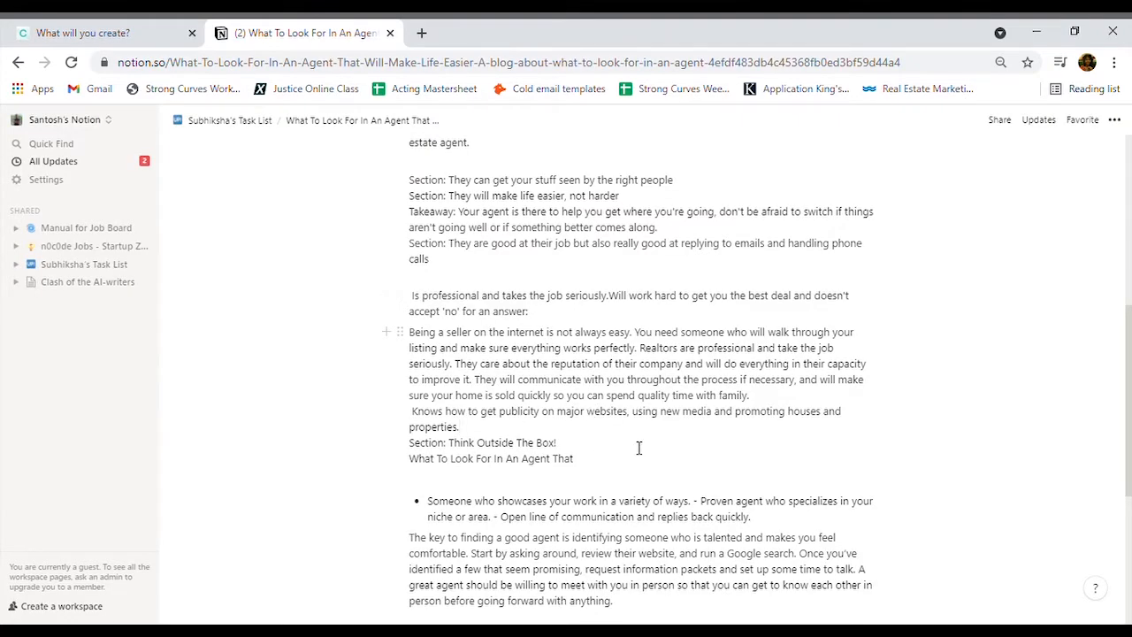
scroll(639, 448, "down", 1)
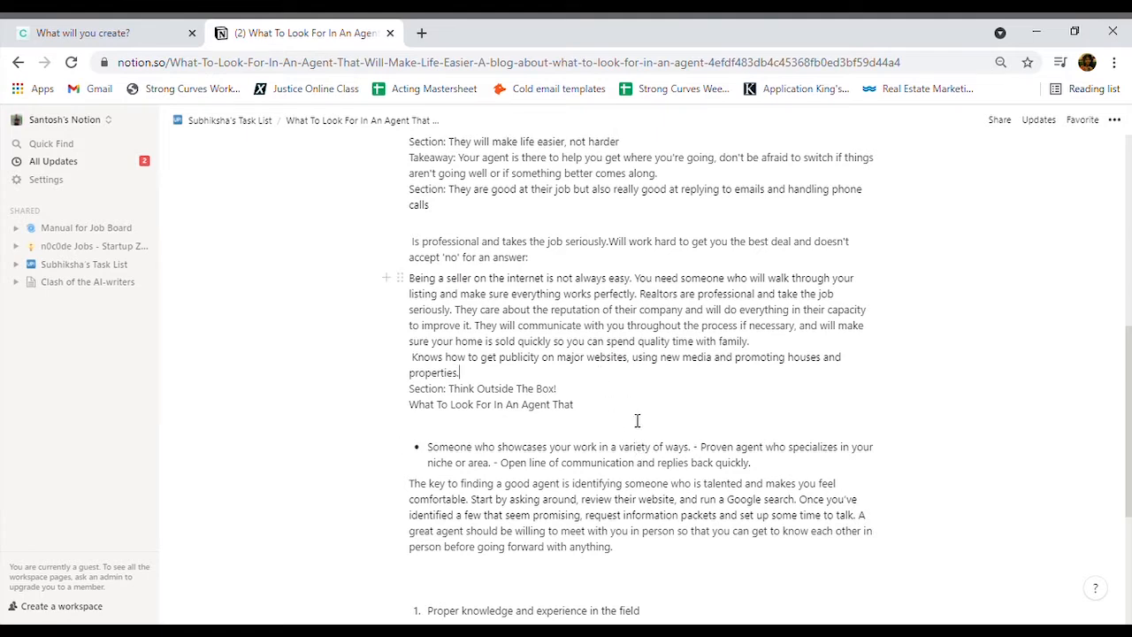
scroll(637, 421, "down", 1)
scroll(741, 421, "up", 1)
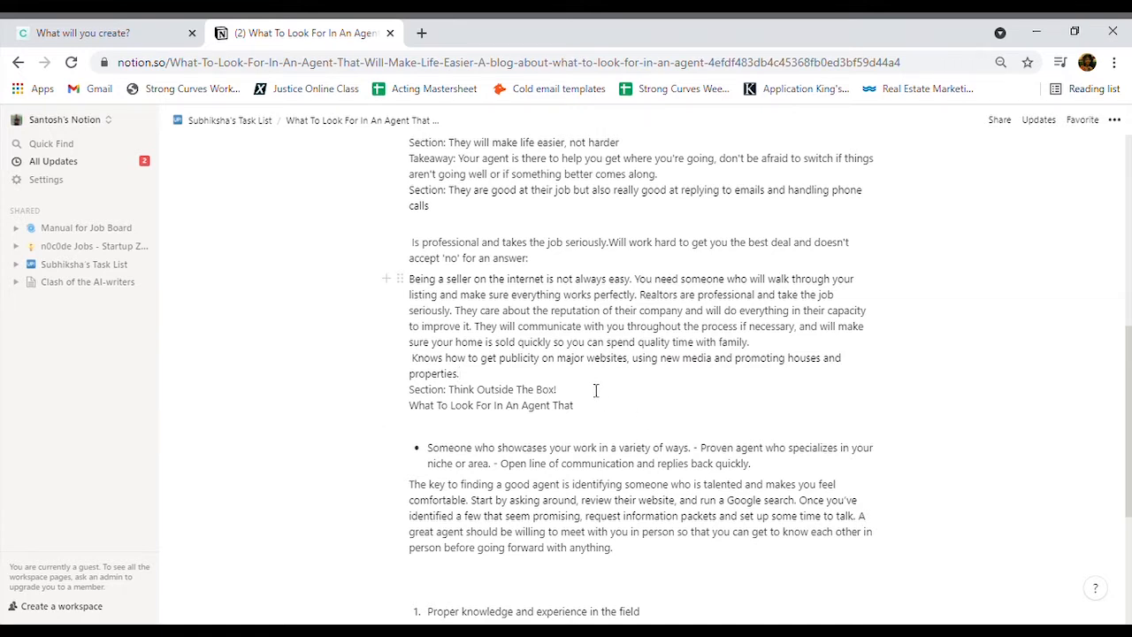
key("Return")
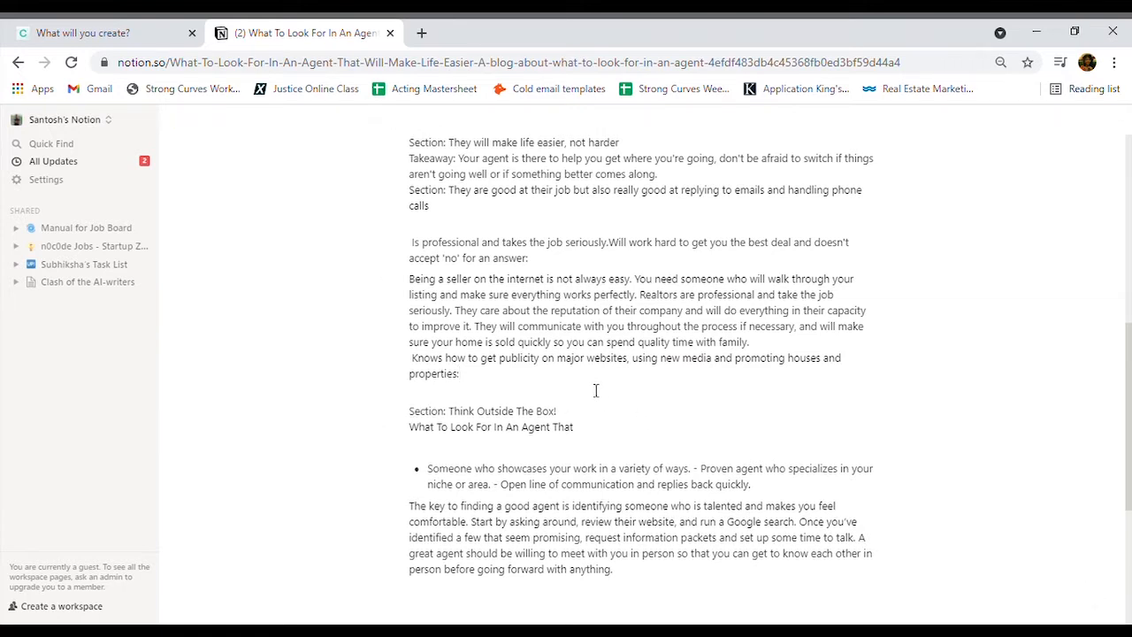
key("ctrl+v")
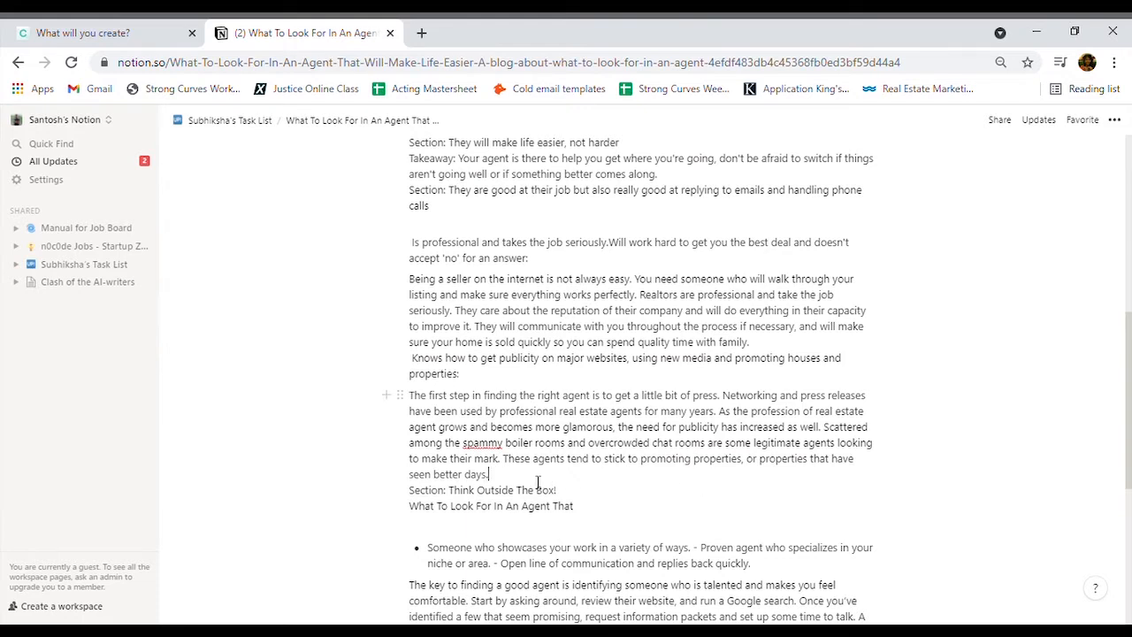
Step: Add blank lines around the publicity section and delete the "Section: Think Outside The Box!" and "What To Look For In An Agent That" lines below it
key("Return")
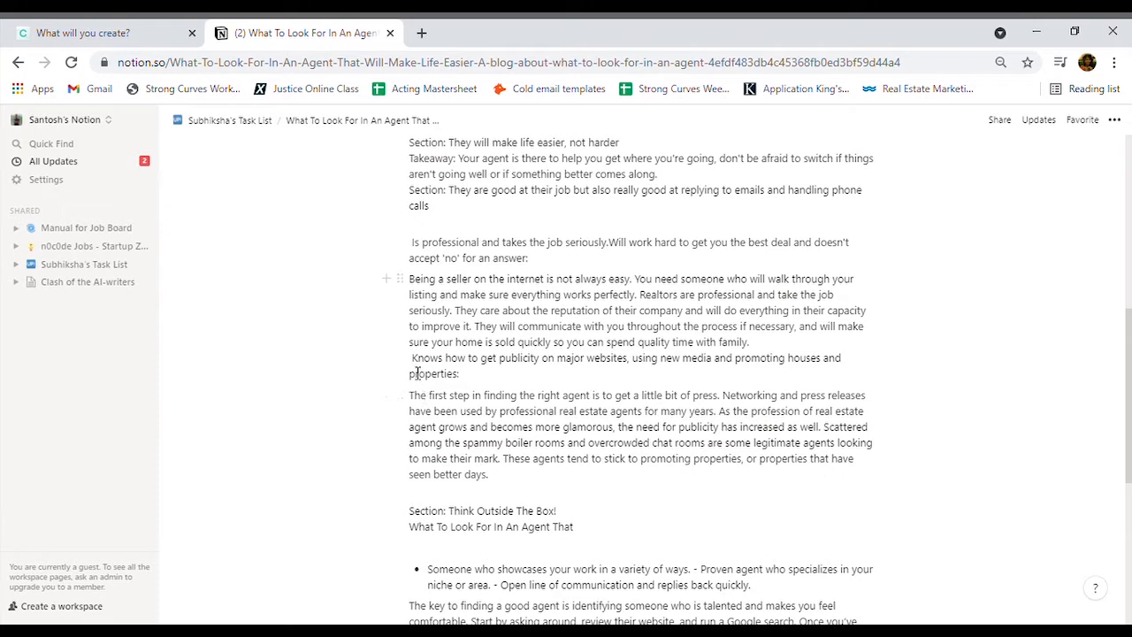
key("Return")
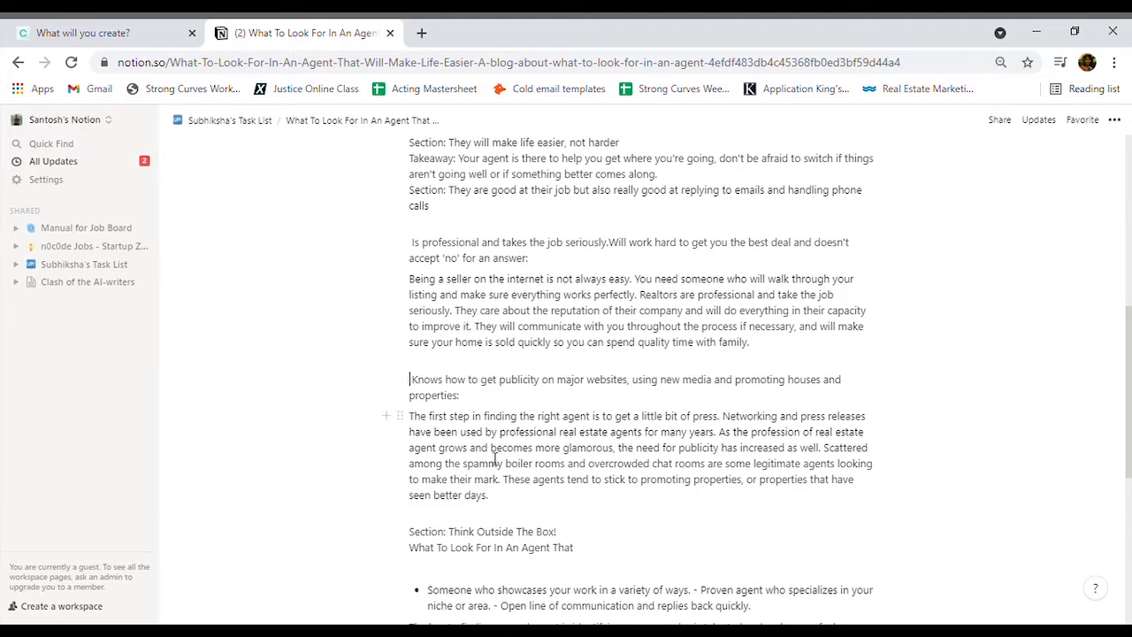
scroll(496, 457, "down", 3)
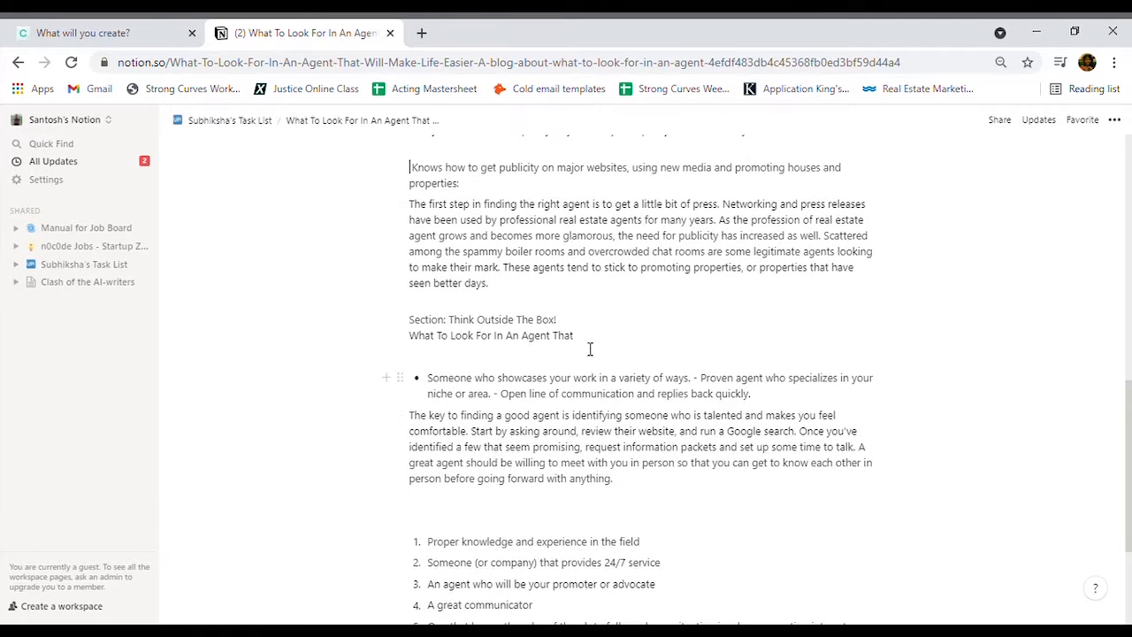
left_click_drag(588, 341, 410, 321)
key("BackSpace")
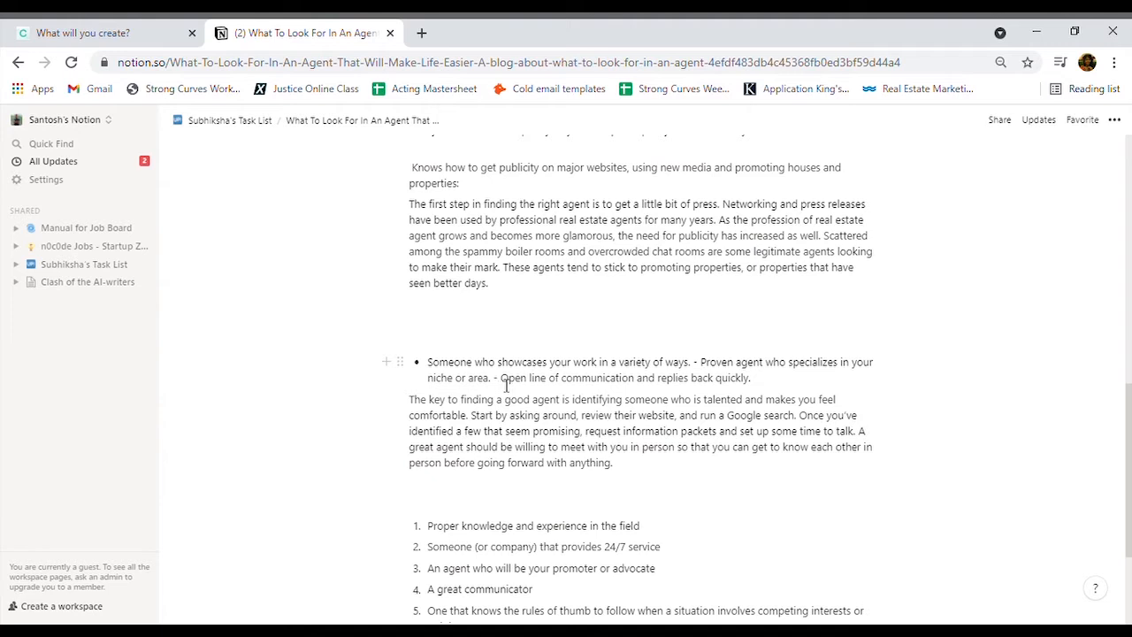
Step: Split "Open line of communication and replies back quickly." into its own Notion bullet and copy it into copy.ai's one bullet point field, replacing its text
key("Return")
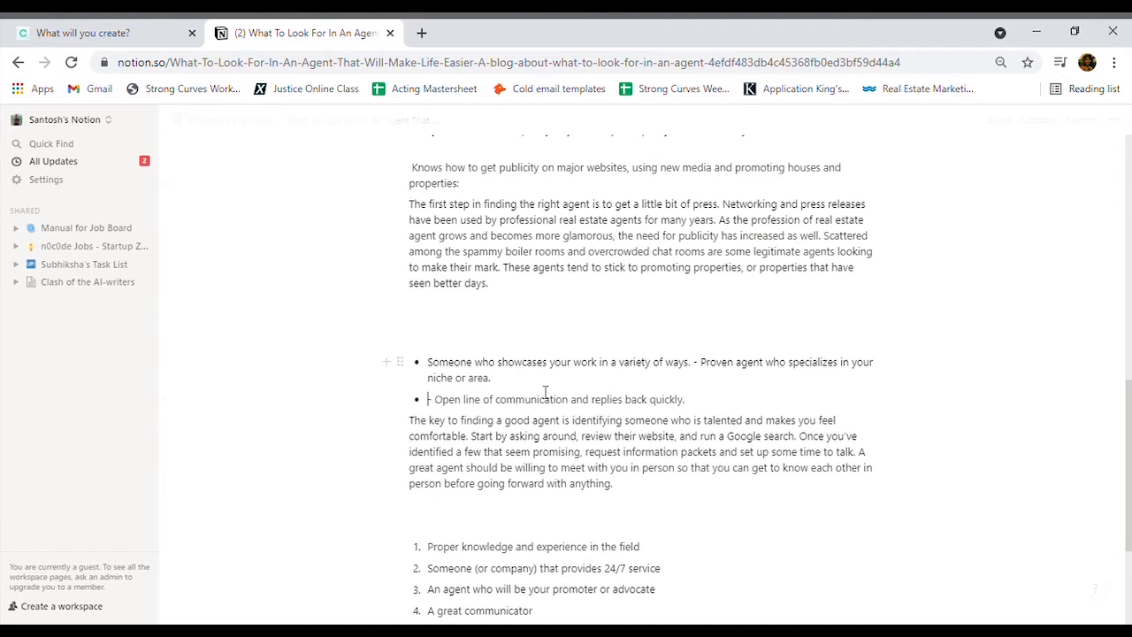
left_click_drag(688, 400, 445, 402)
key("ctrl+c")
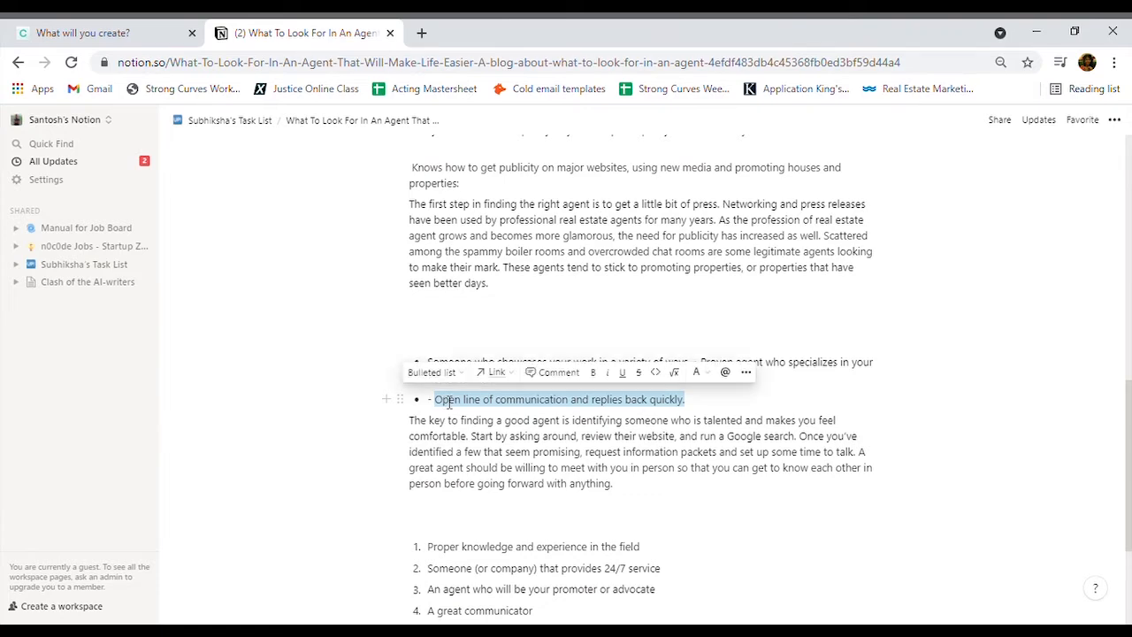
left_click(189, 31)
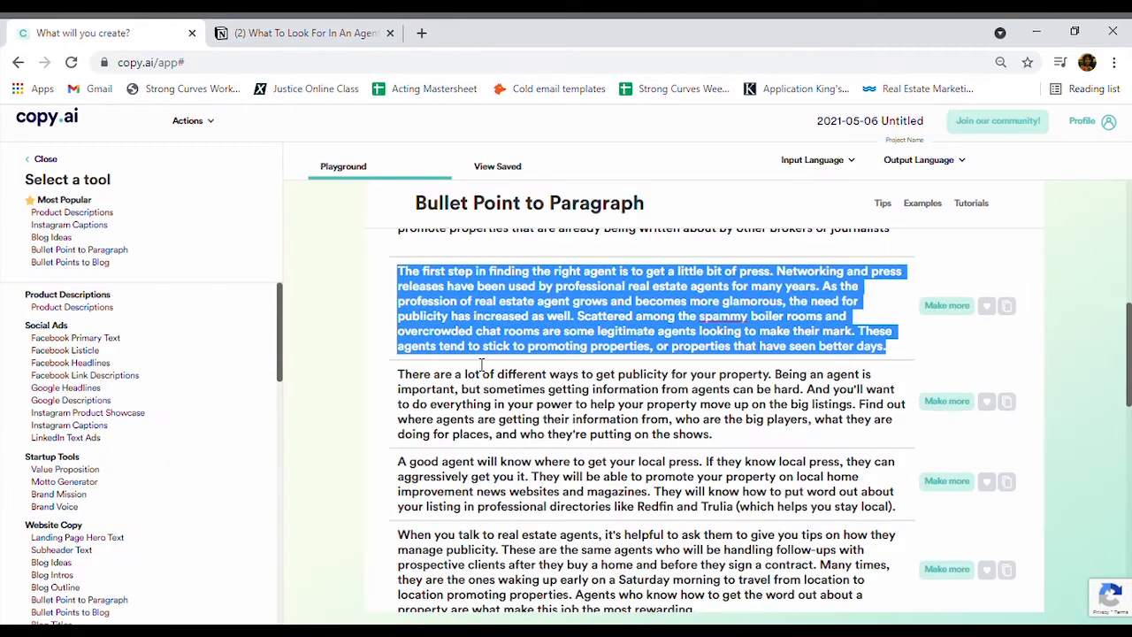
scroll(478, 363, "up", 5)
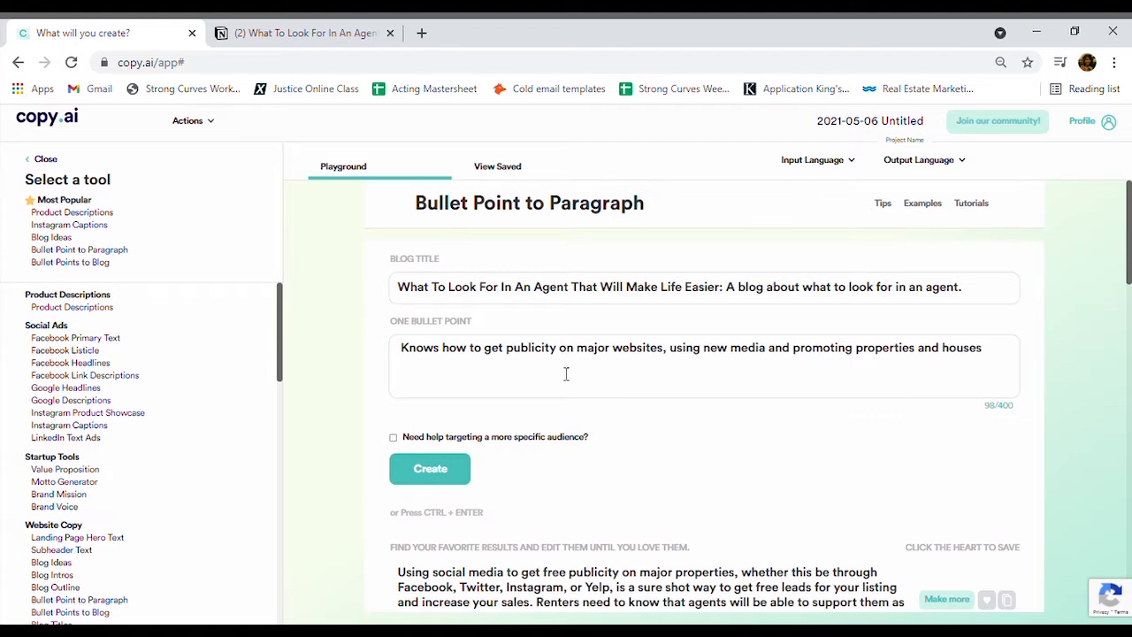
left_click_drag(983, 352, 312, 401)
key("BackSpace")
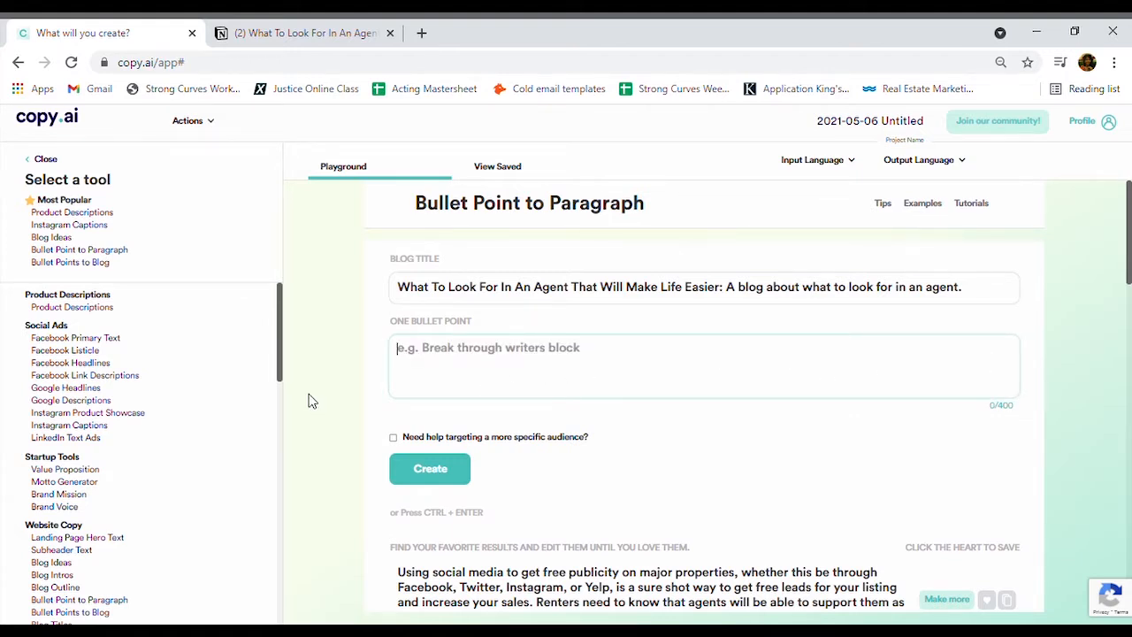
key("ctrl+v")
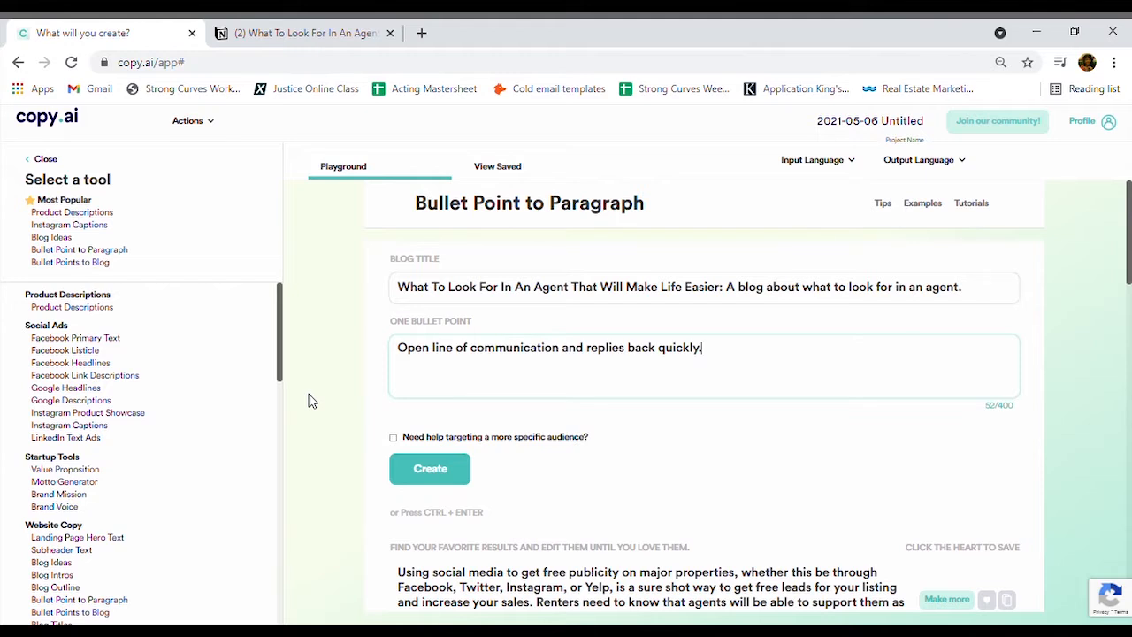
Step: Reword the bullet point to "Real estate agent who believes in open line of communication and replies back quickly." and generate paragraphs
left_click(405, 352)
type("Realtor")
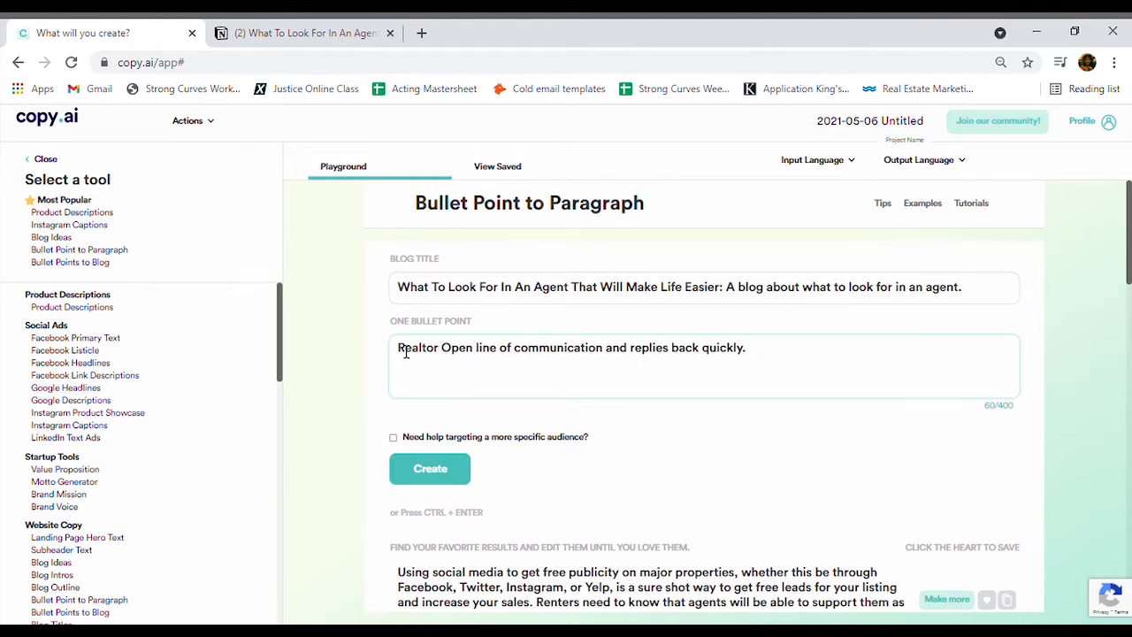
key("BackSpace")
key("BackSpace")
key("BackSpace")
key("BackSpace")
key("BackSpace")
type("l estate")
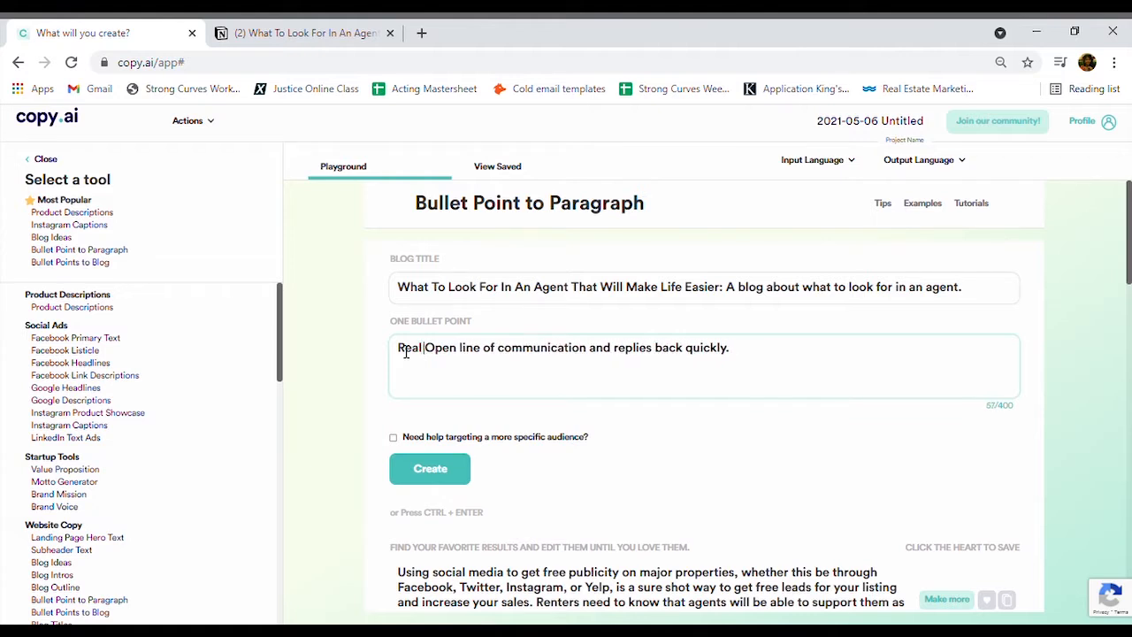
type(" agent wh")
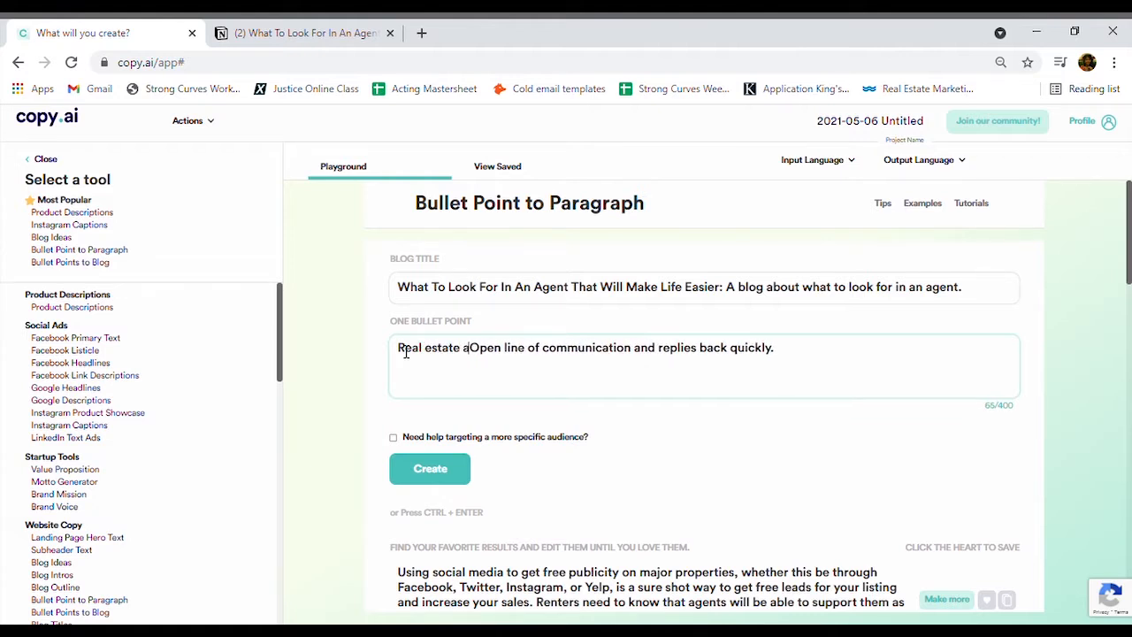
type("o ")
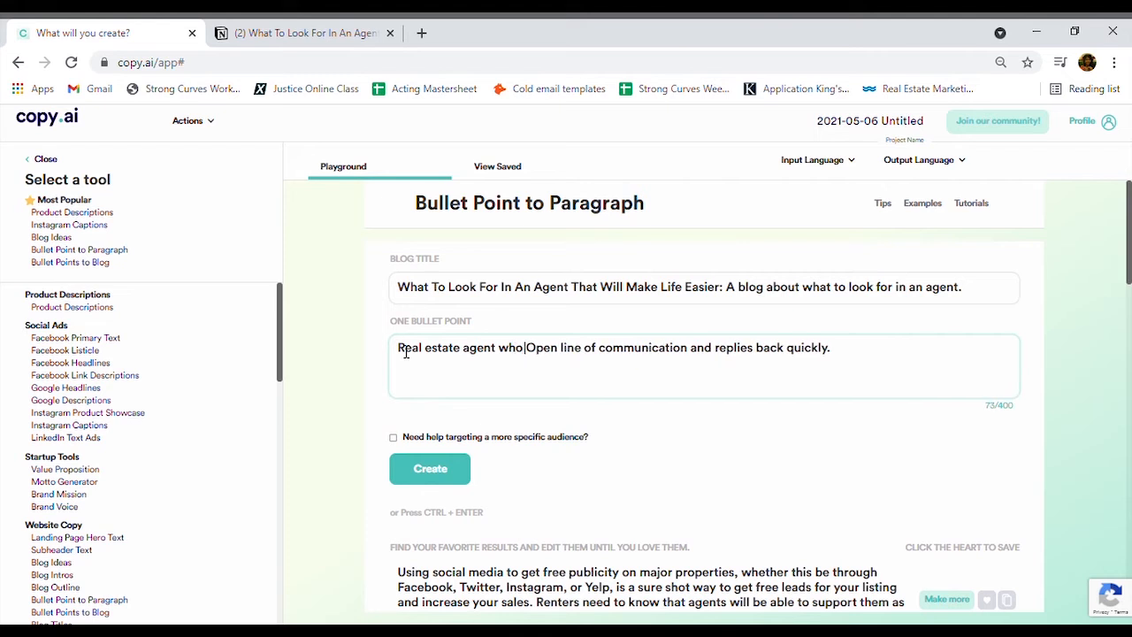
type("believes")
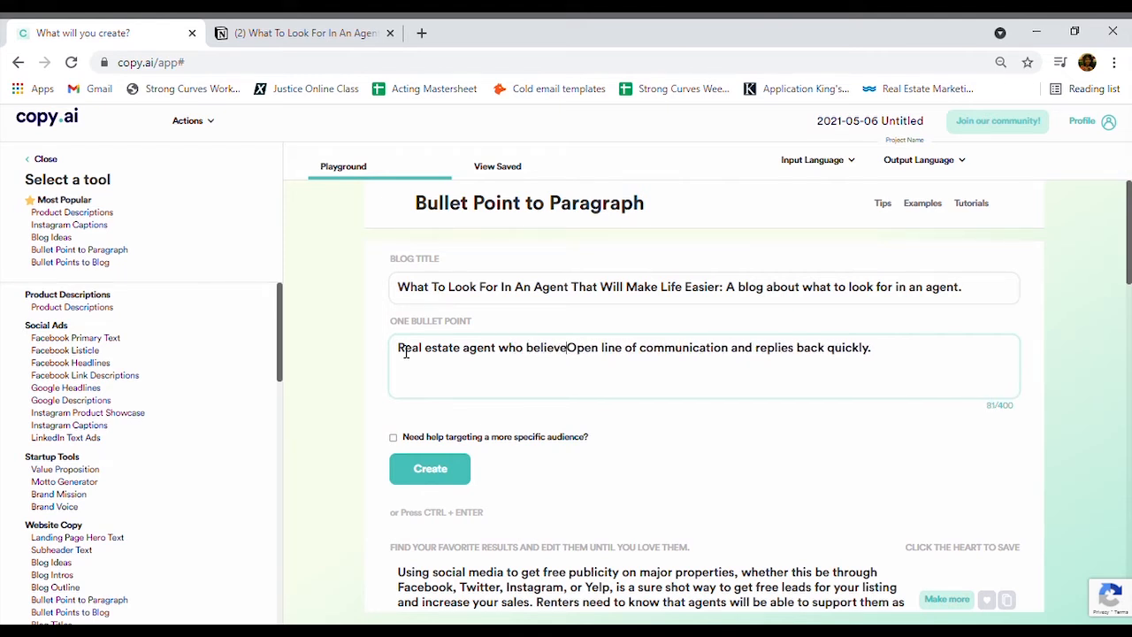
type(" in")
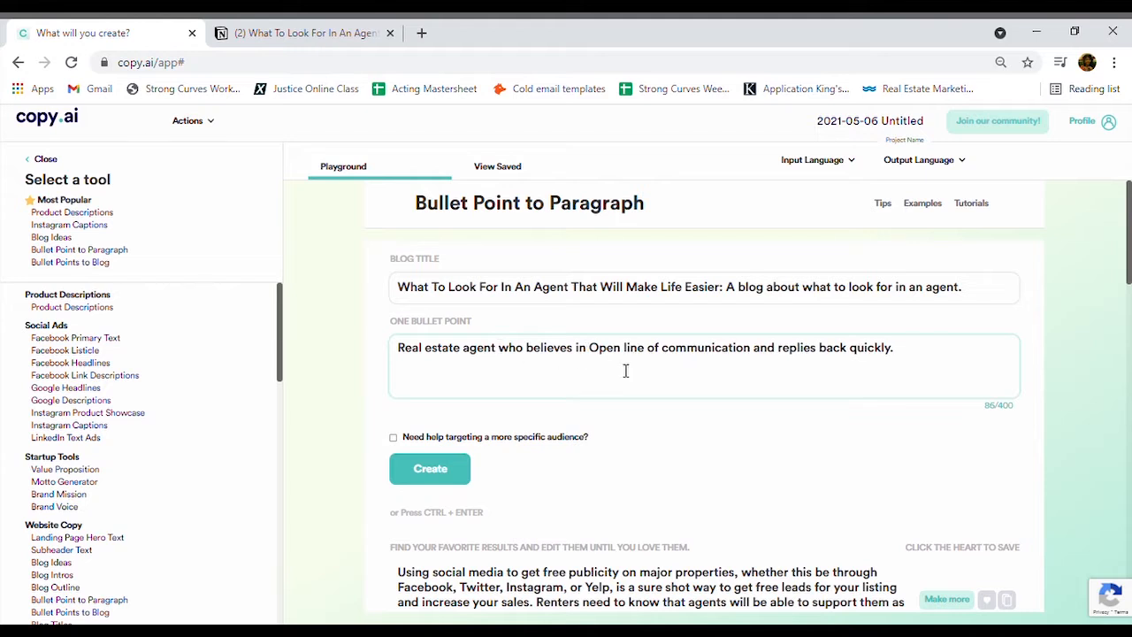
key("Delete")
type("o")
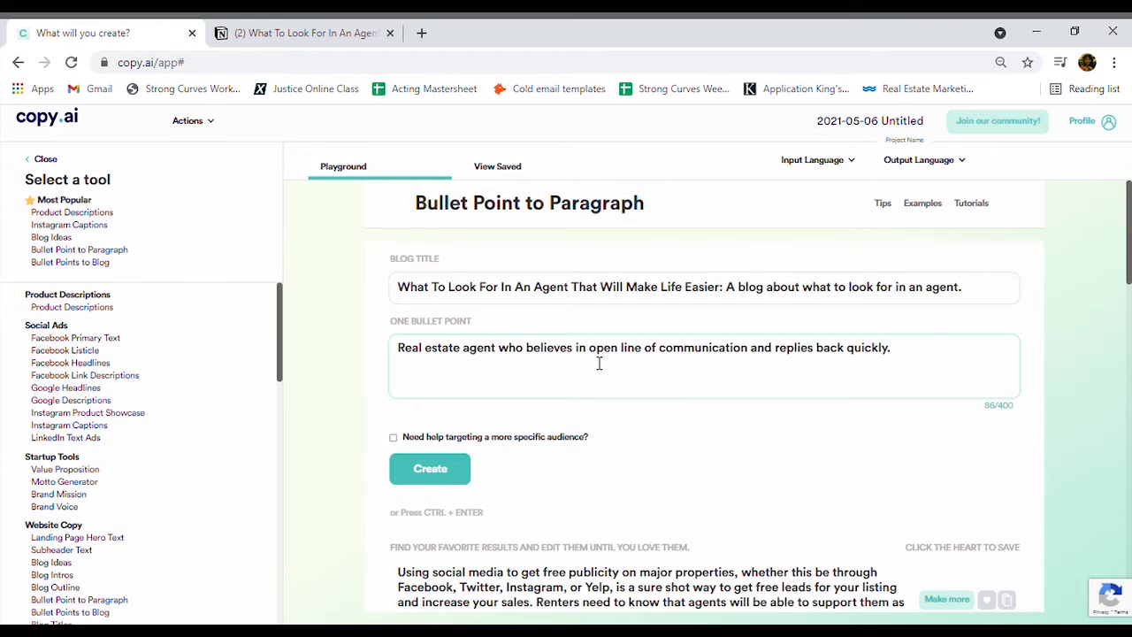
left_click(431, 481)
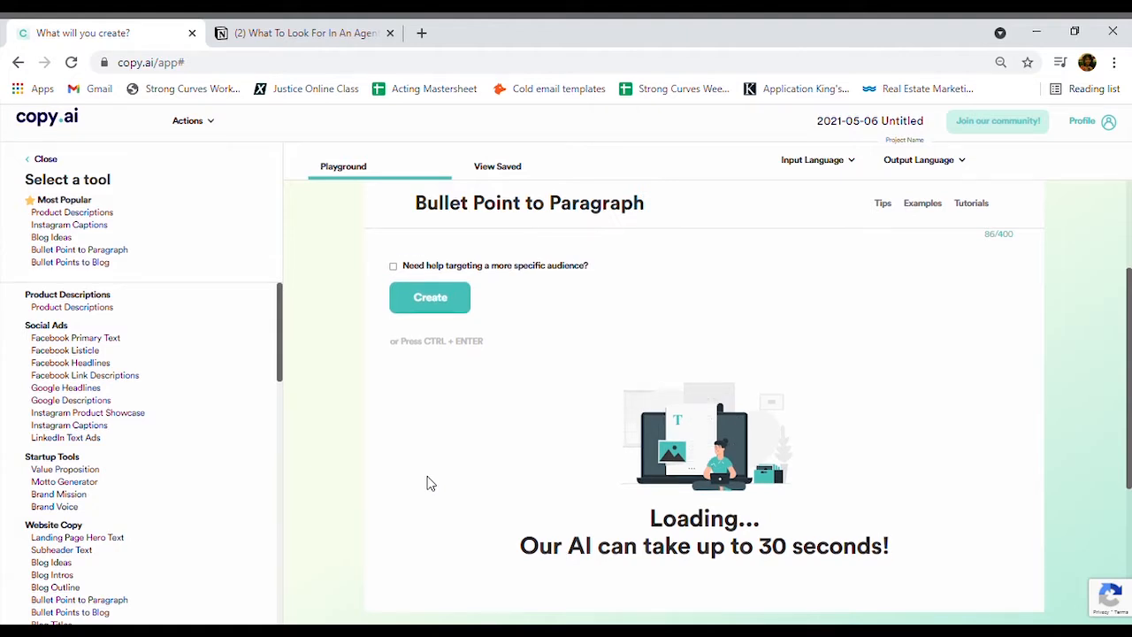
scroll(575, 380, "up", 2)
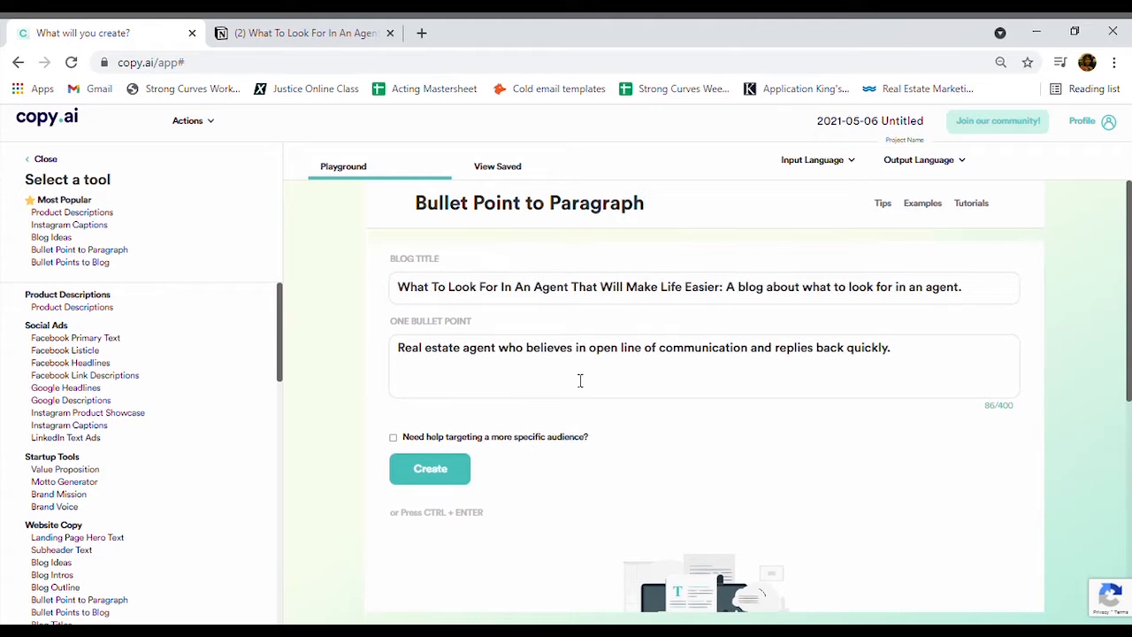
scroll(575, 379, "down", 4)
scroll(573, 379, "up", 3)
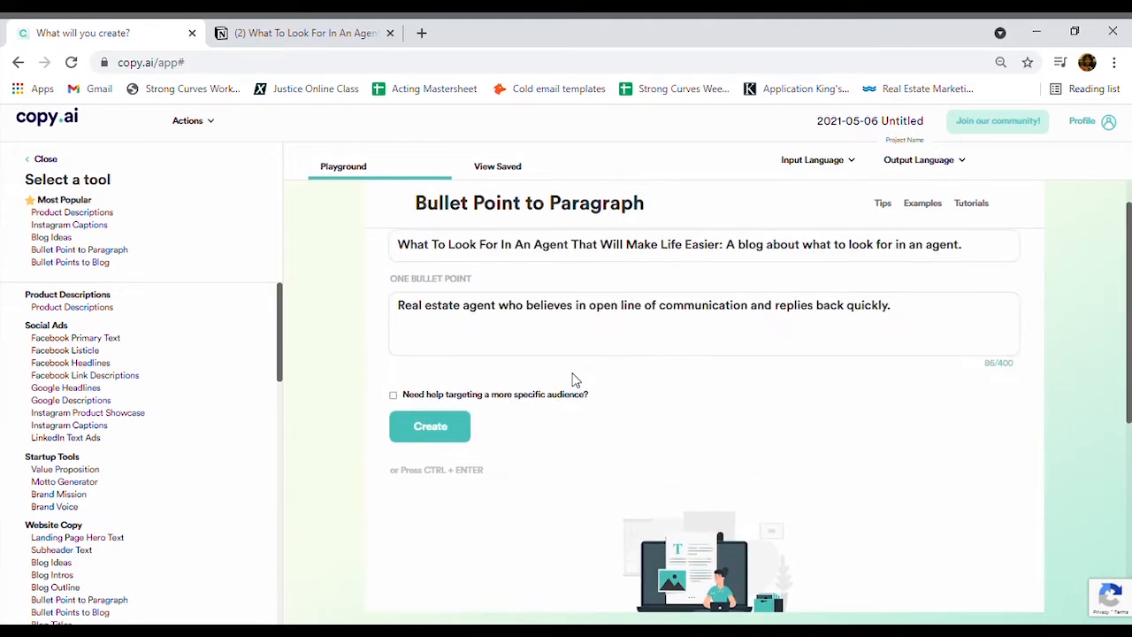
scroll(572, 381, "down", 2)
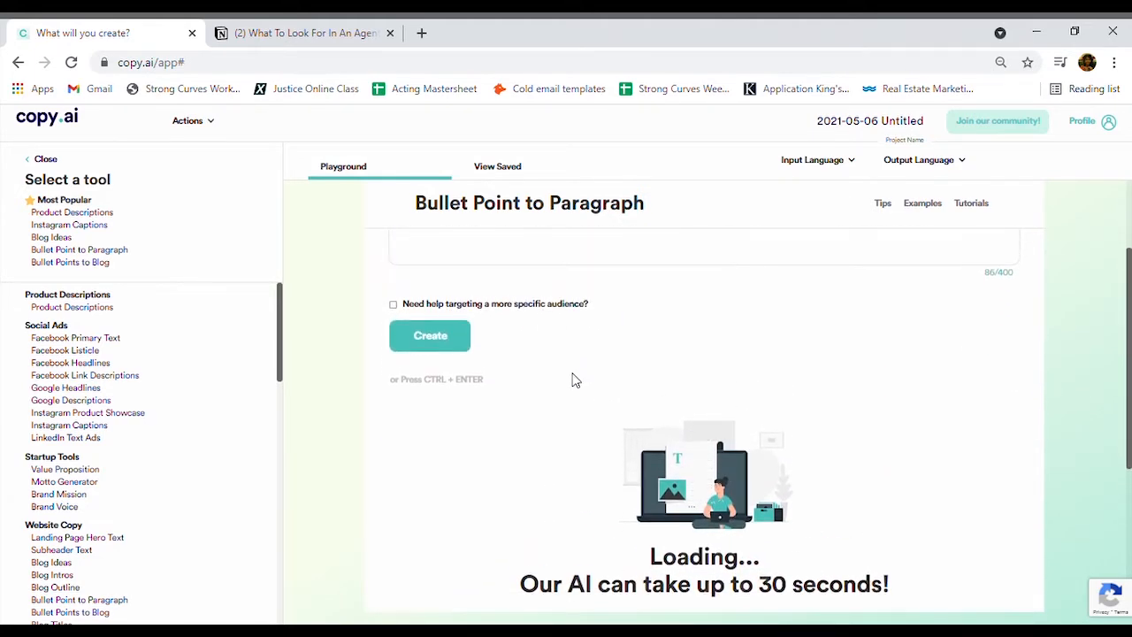
Step: Review the newly generated paragraphs and save the one beginning "An agent is your resource for all your needs, questions, and problems."
scroll(533, 467, "up", 3)
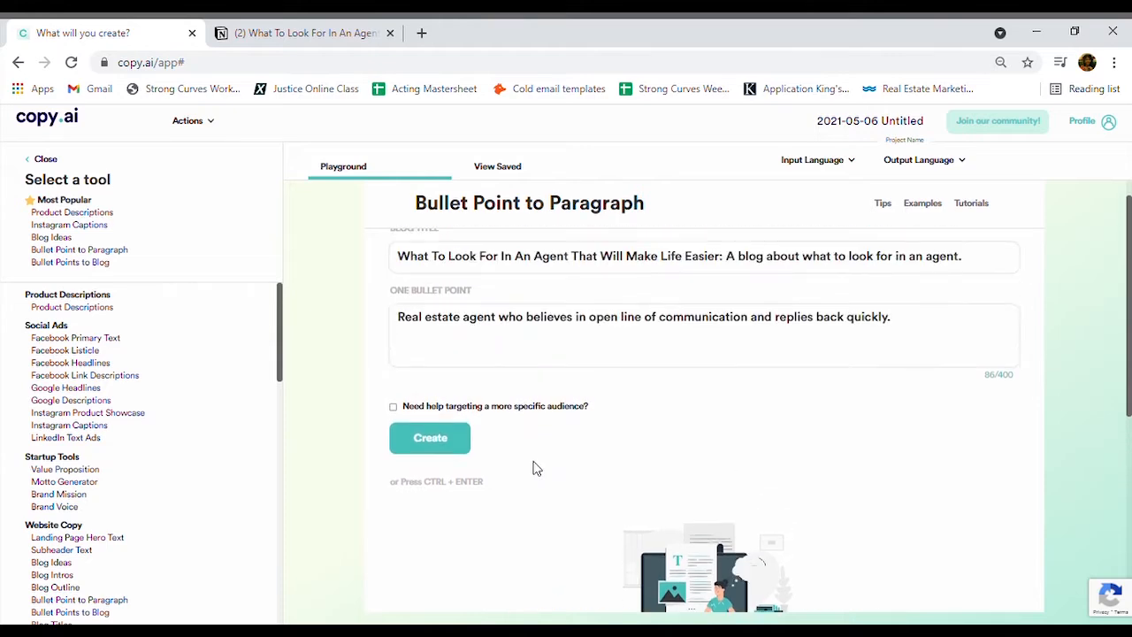
scroll(533, 467, "down", 2)
scroll(533, 467, "down", 1)
scroll(533, 467, "up", 1)
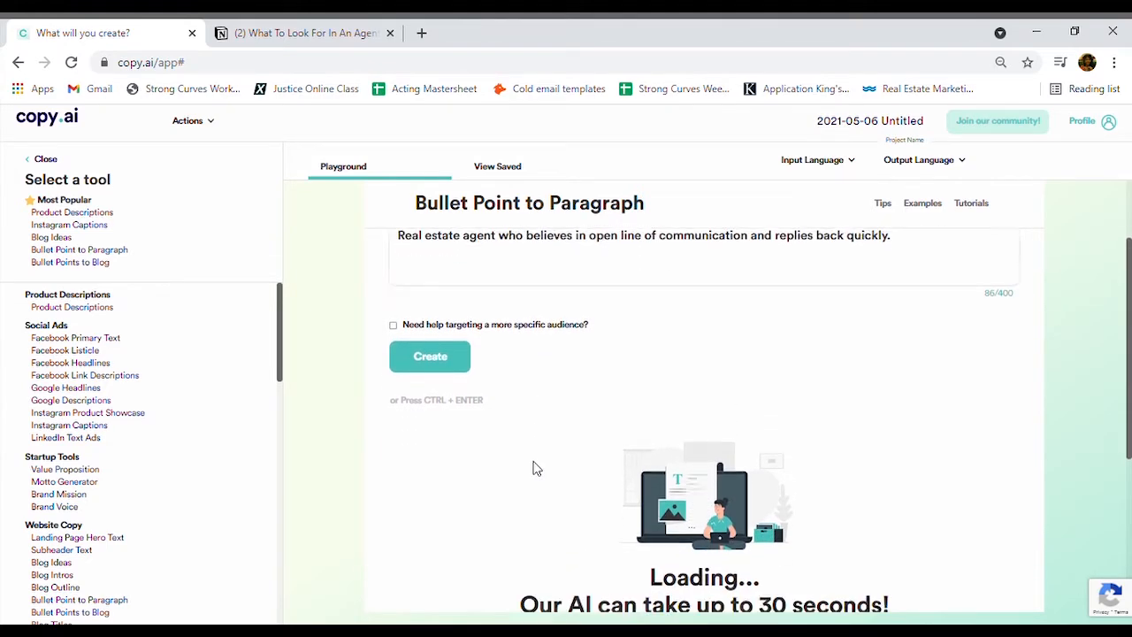
scroll(533, 467, "down", 1)
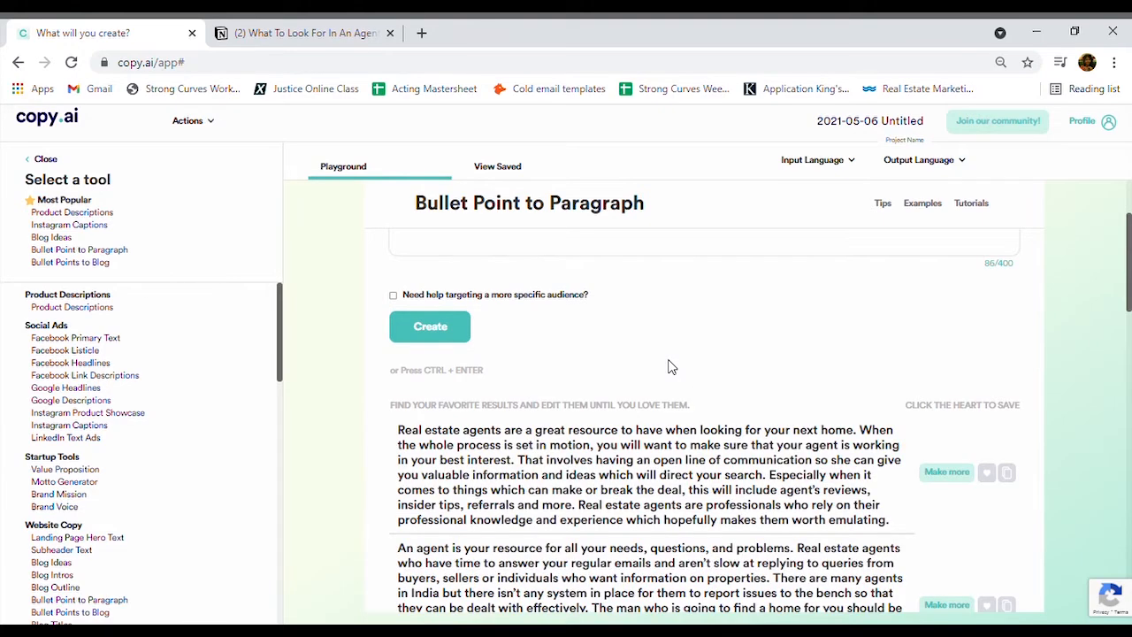
scroll(704, 445, "down", 2)
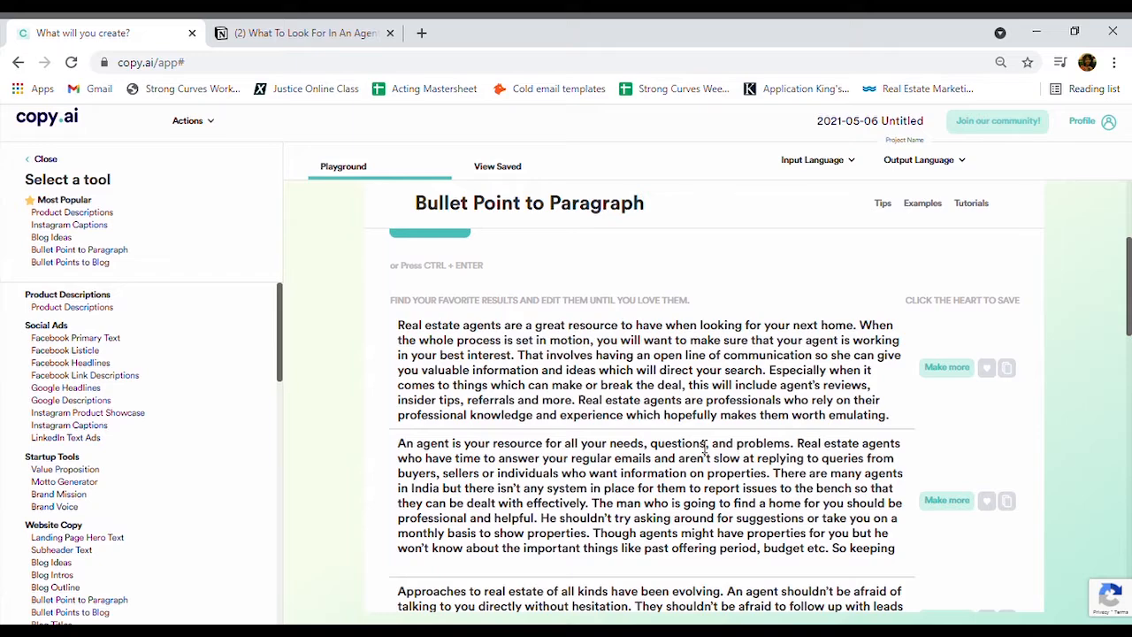
scroll(705, 450, "down", 1)
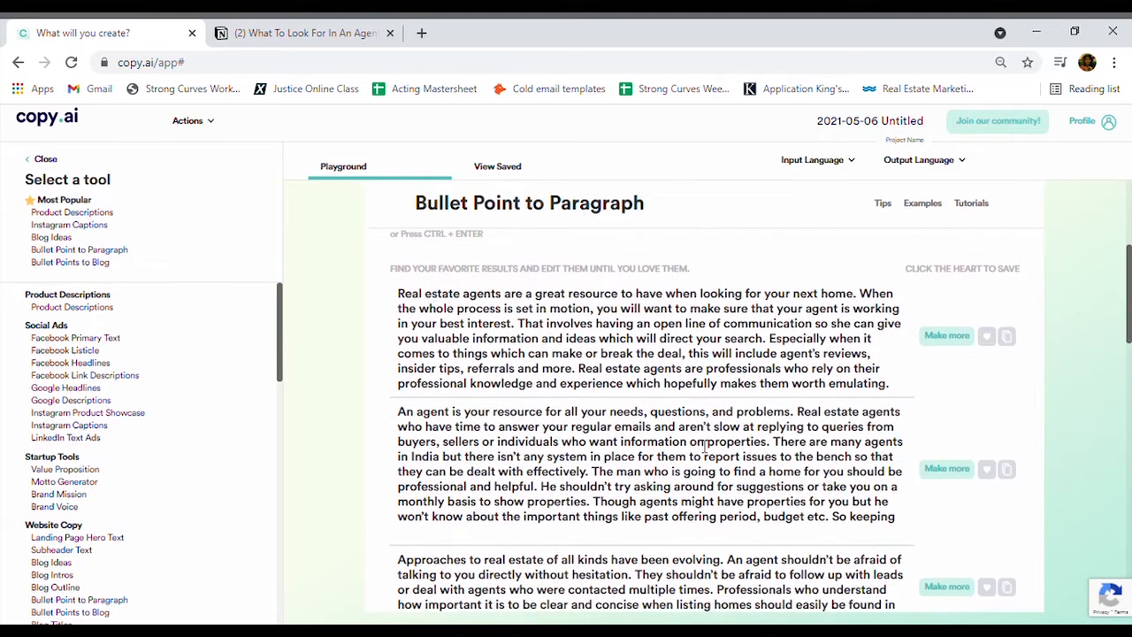
scroll(821, 406, "down", 2)
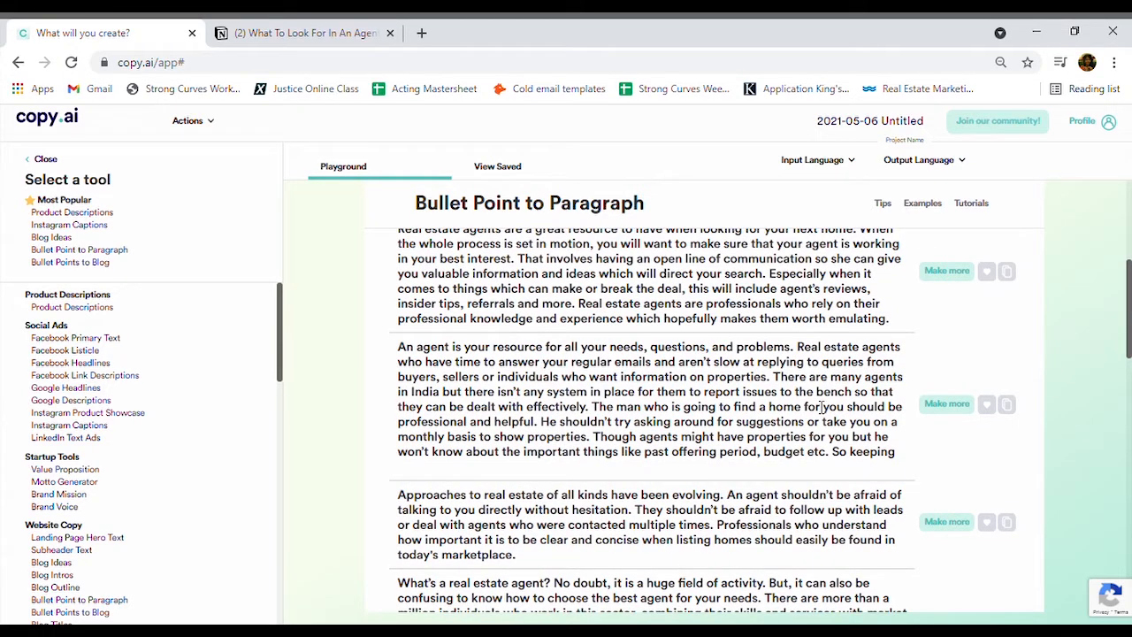
scroll(955, 344, "down", 4)
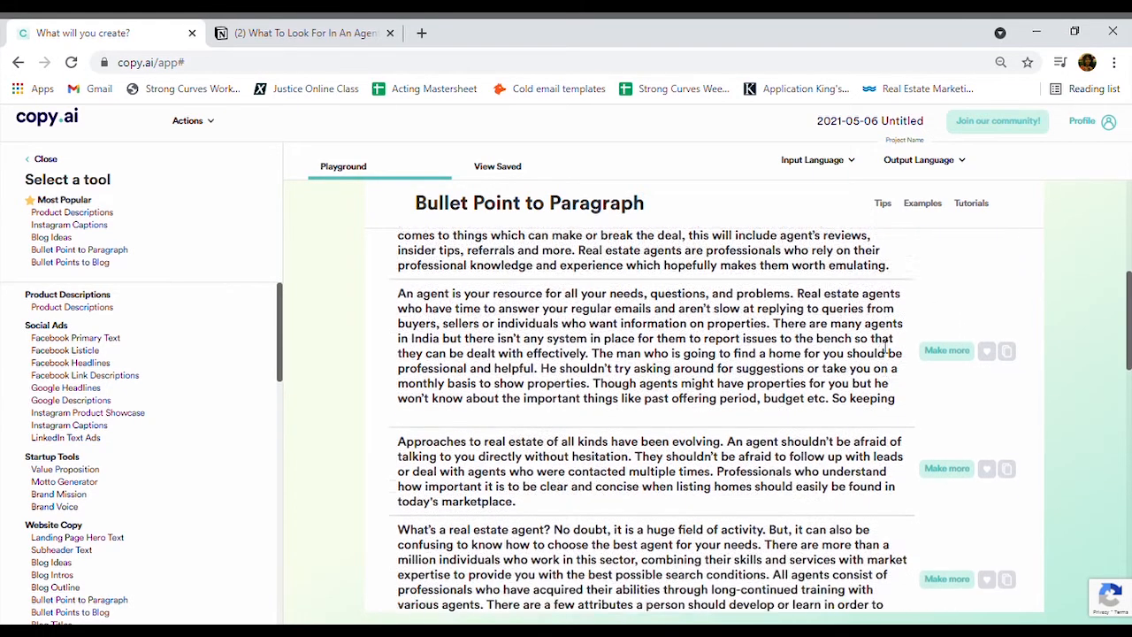
left_click(986, 268)
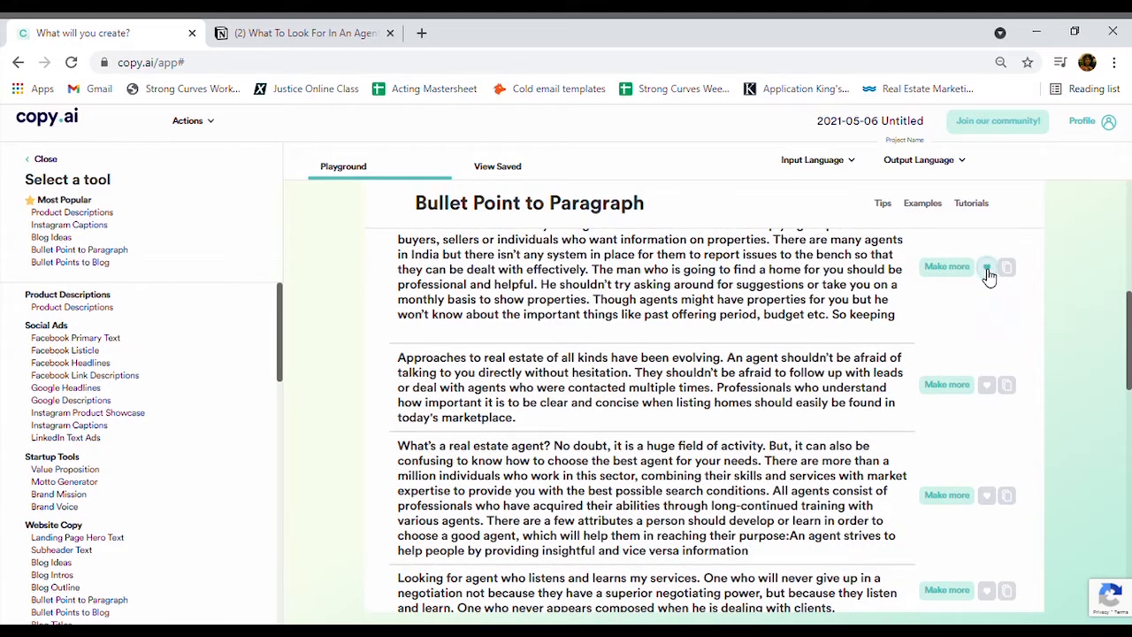
Step: Save the generated paragraph beginning "Looking for agent who listens and learns my services."
scroll(716, 417, "down", 2)
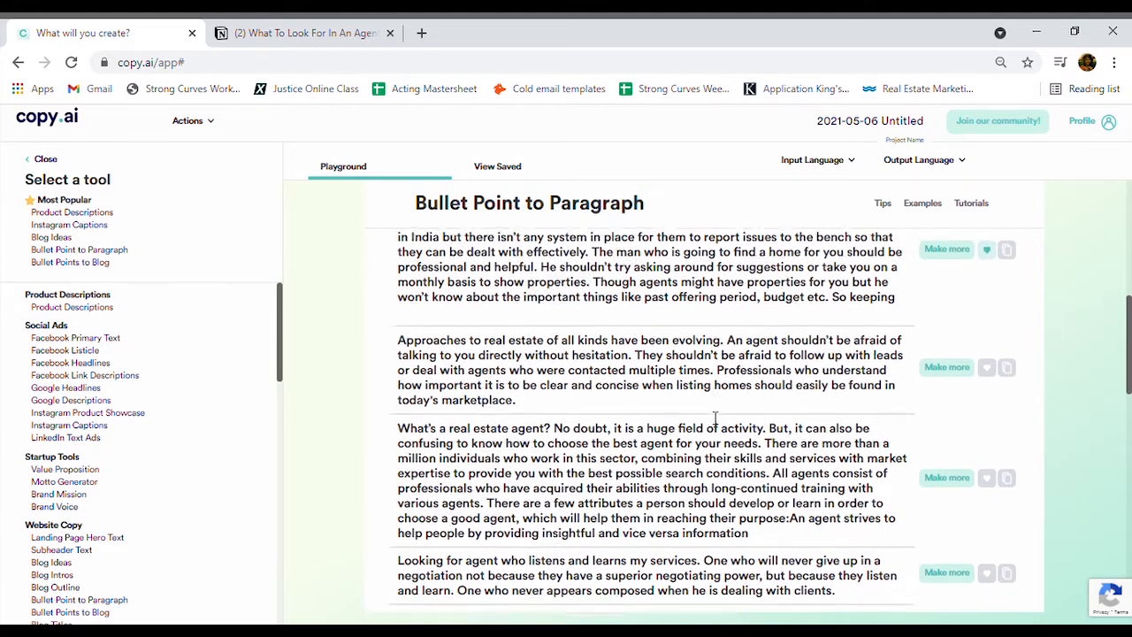
scroll(716, 417, "down", 7)
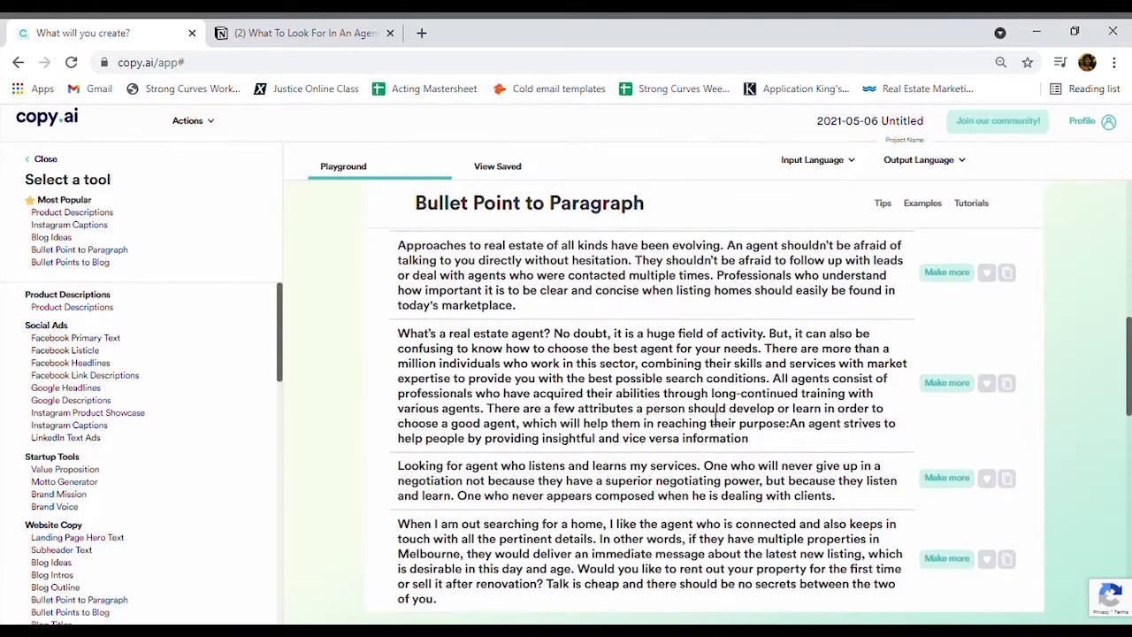
scroll(717, 420, "down", 2)
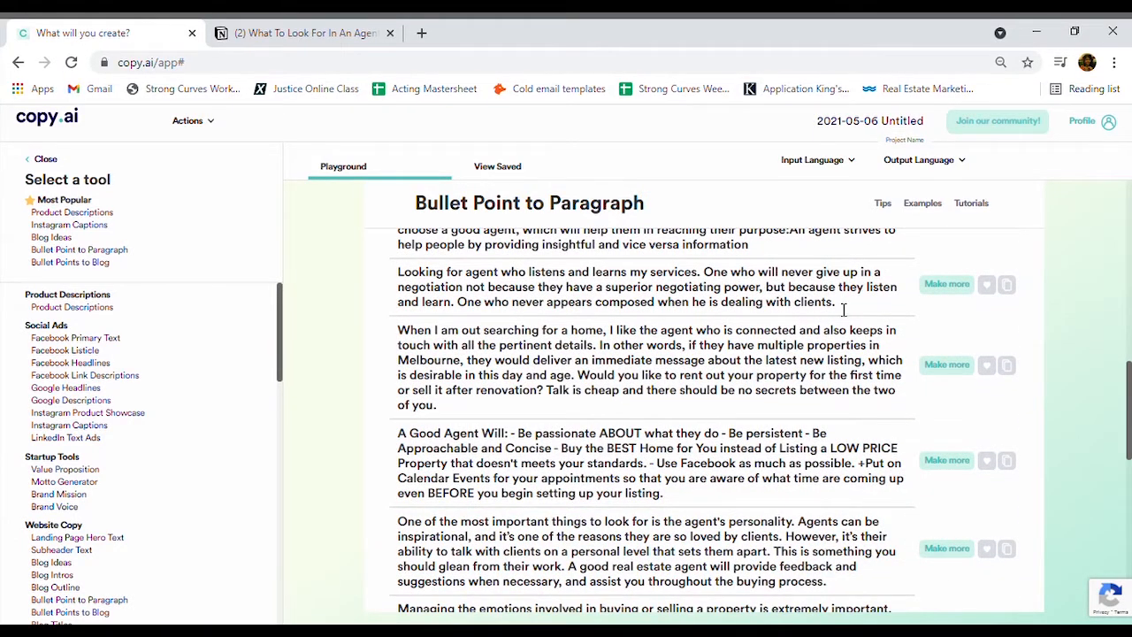
left_click(989, 286)
Step: In the saved results, delete the trailing "So keeping" and the sentence about agents in India from the paragraph beginning "An agent is your resource"
scroll(717, 344, "up", 10)
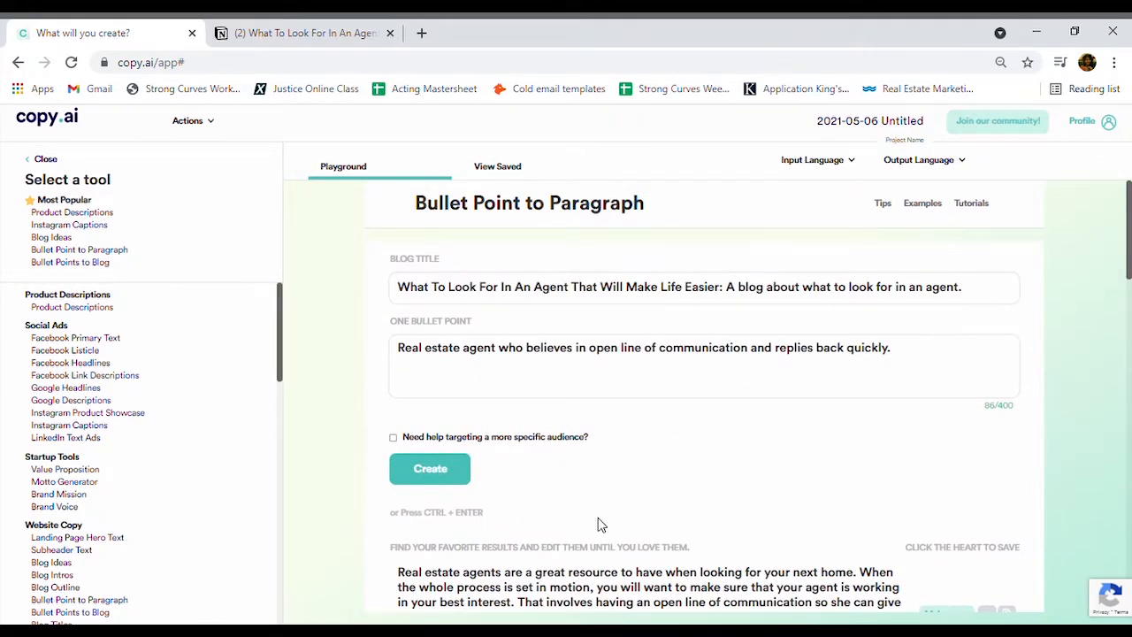
scroll(601, 525, "down", 1)
scroll(601, 526, "up", 1)
left_click(498, 168)
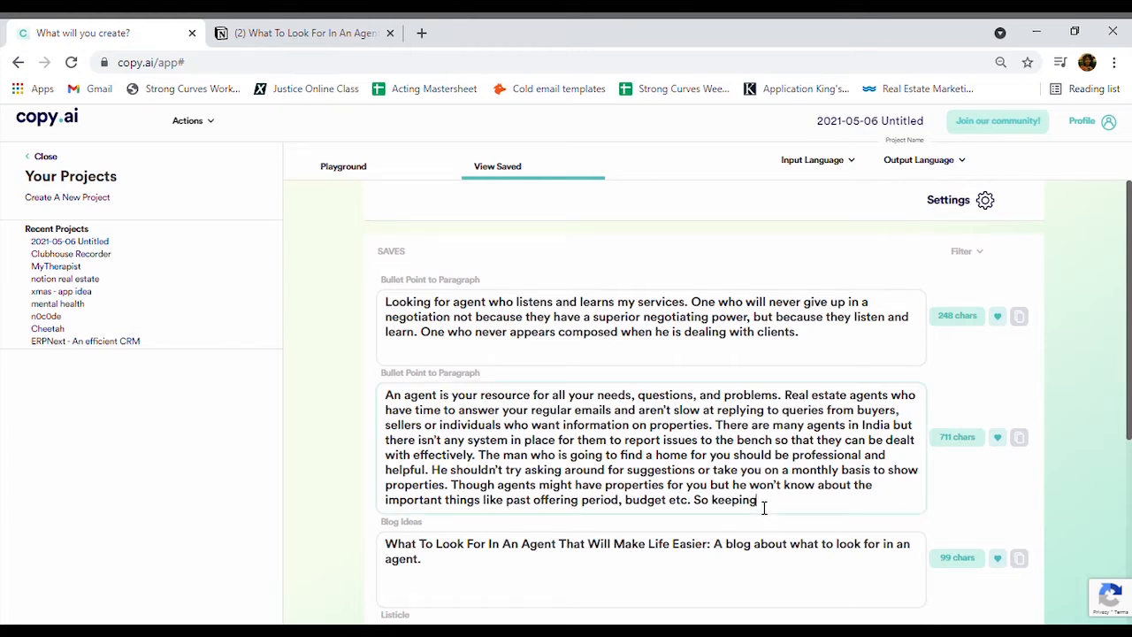
key("BackSpace")
key("BackSpace")
key("BackSpace")
key("BackSpace")
key("BackSpace")
key("BackSpace")
key("BackSpace")
key("BackSpace")
key("BackSpace")
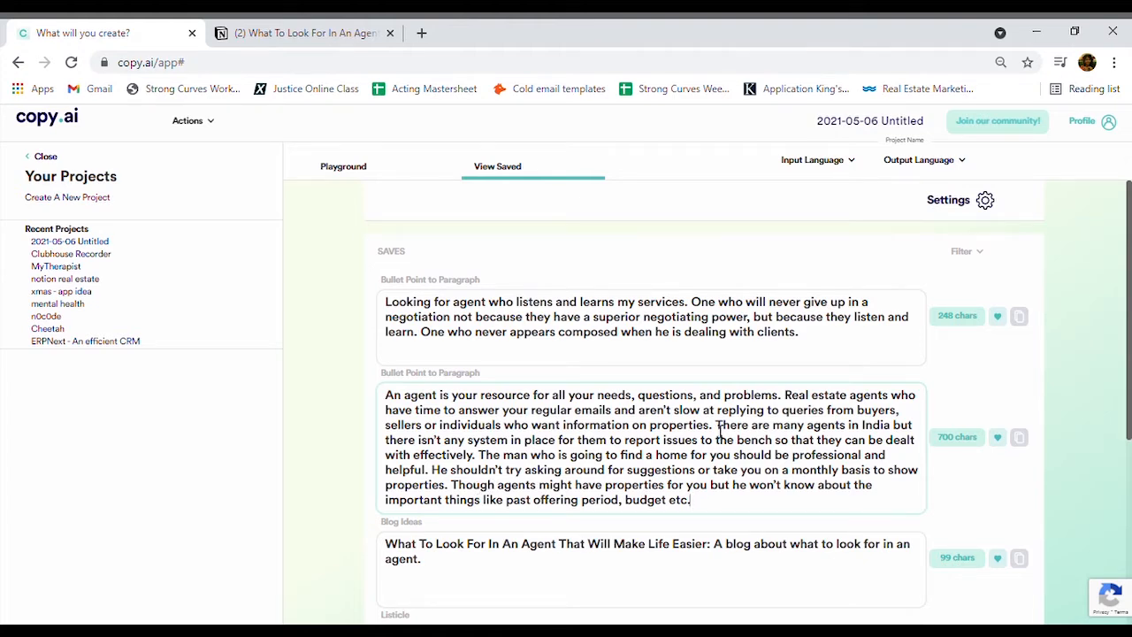
left_click_drag(723, 431, 484, 459)
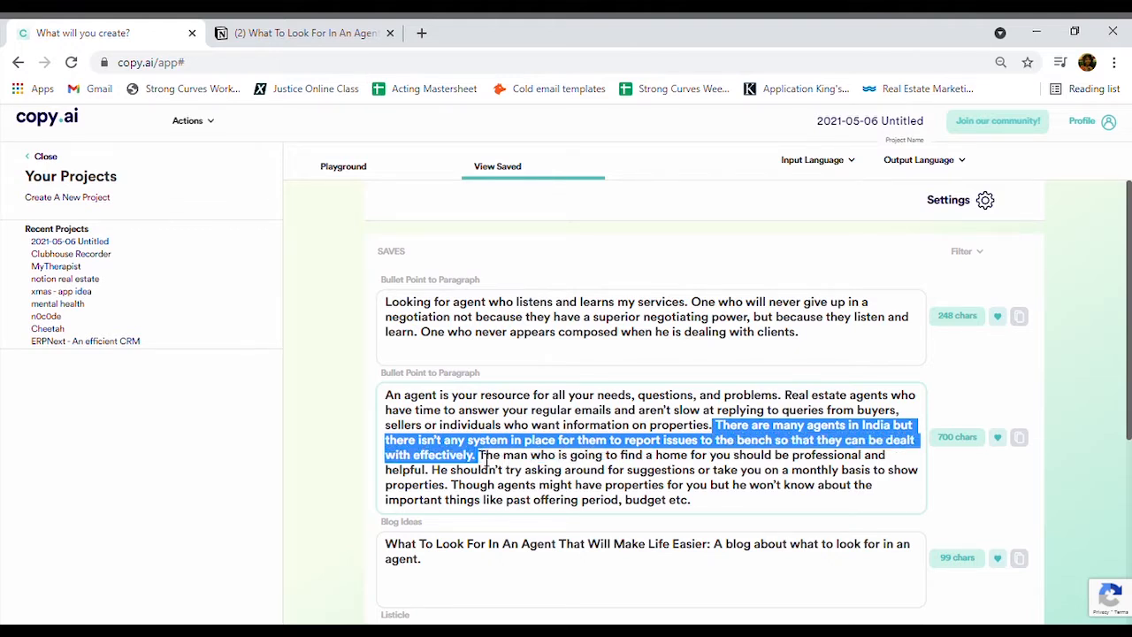
key("BackSpace")
Step: Copy the trimmed "An agent is your resource" paragraph into the Notion outline below the paragraph beginning "The key to finding a good agent"
left_click_drag(485, 493, 395, 409)
key("ctrl+c")
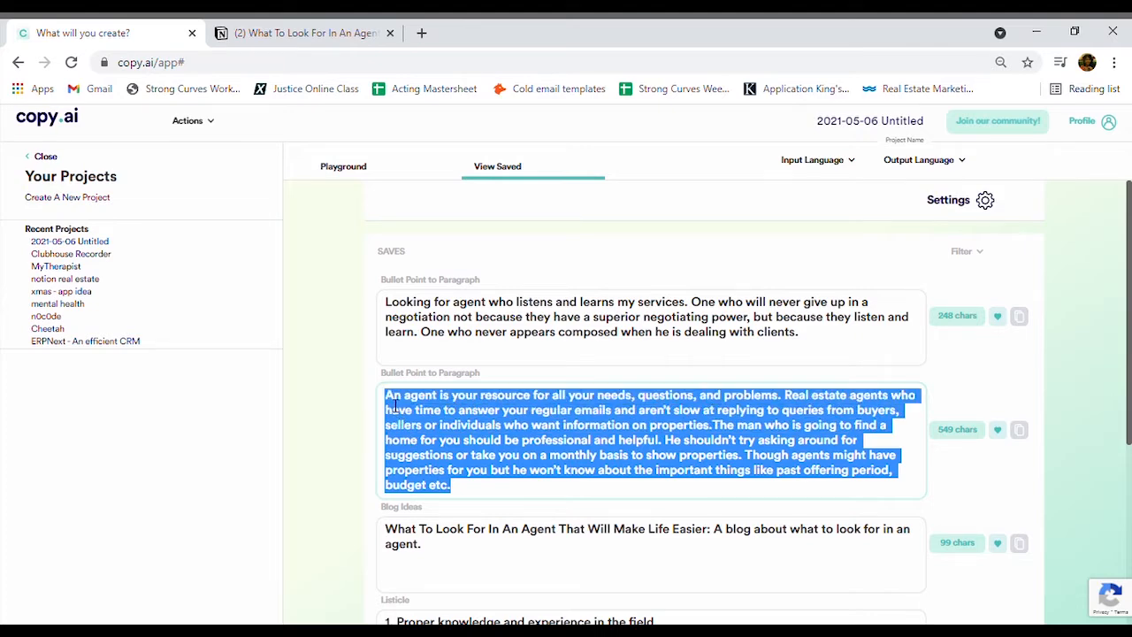
left_click(296, 32)
scroll(575, 521, "down", 1)
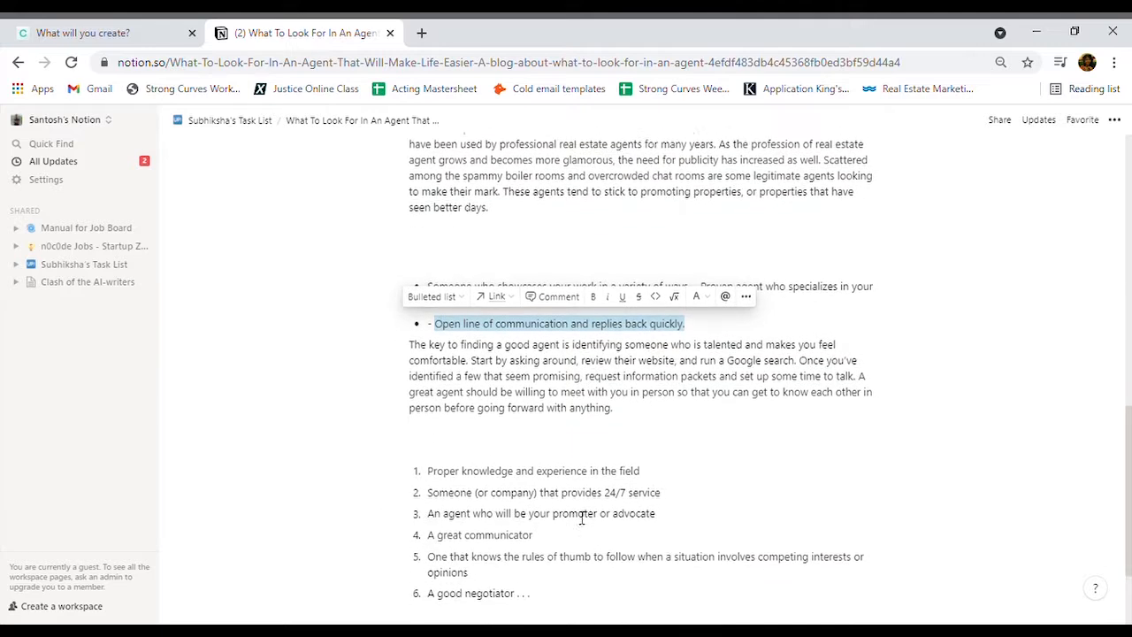
scroll(640, 446, "down", 1)
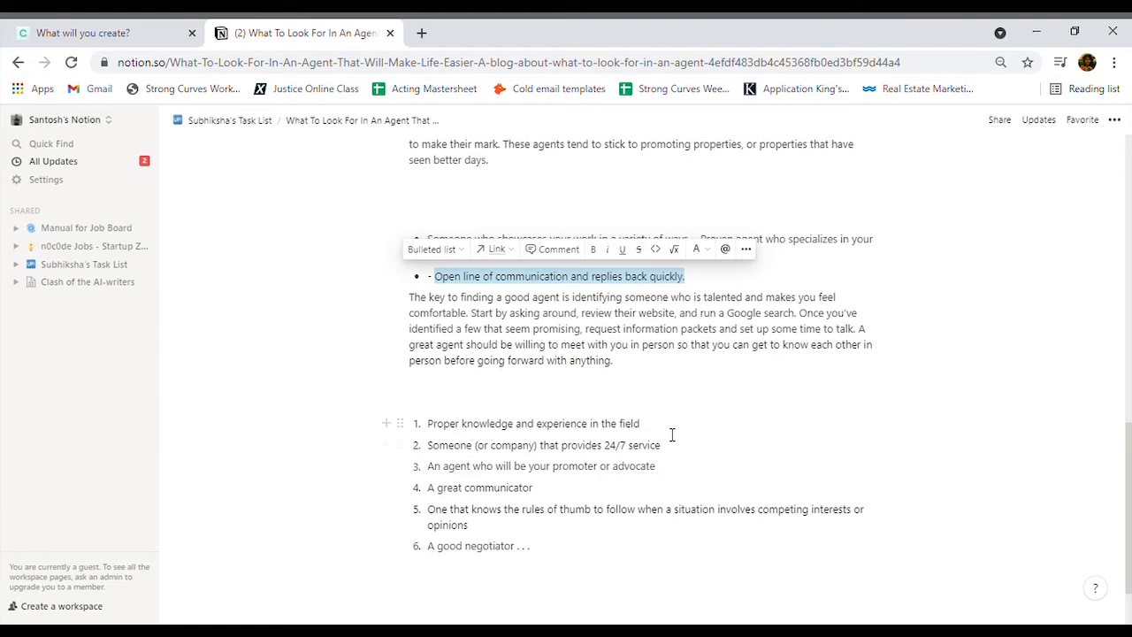
scroll(672, 434, "up", 3)
left_click(722, 497)
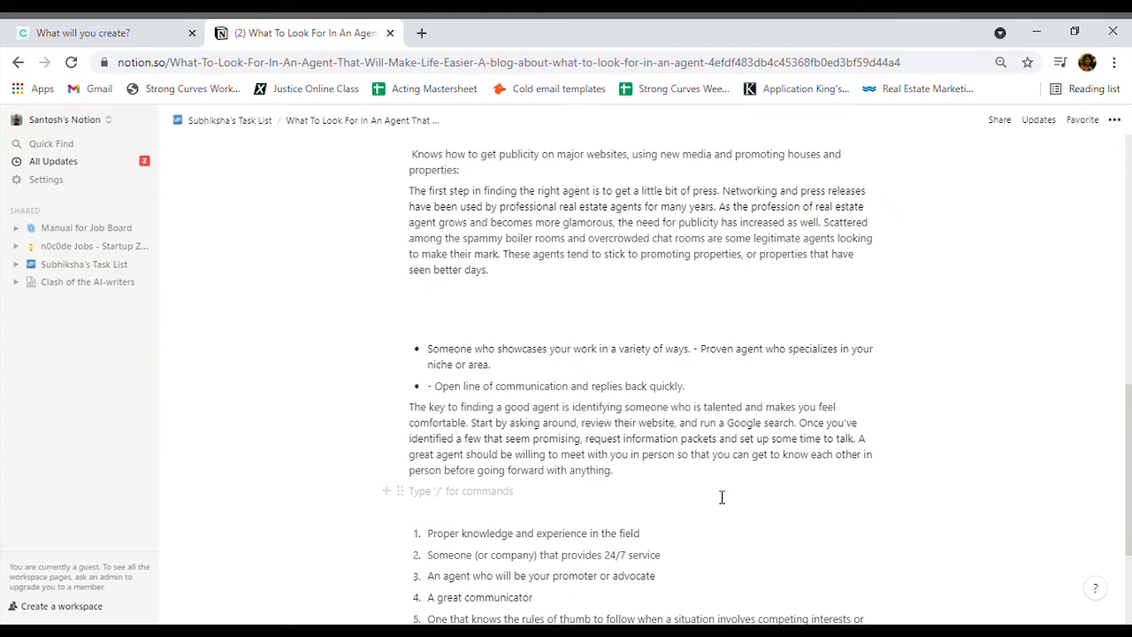
key("ctrl+v")
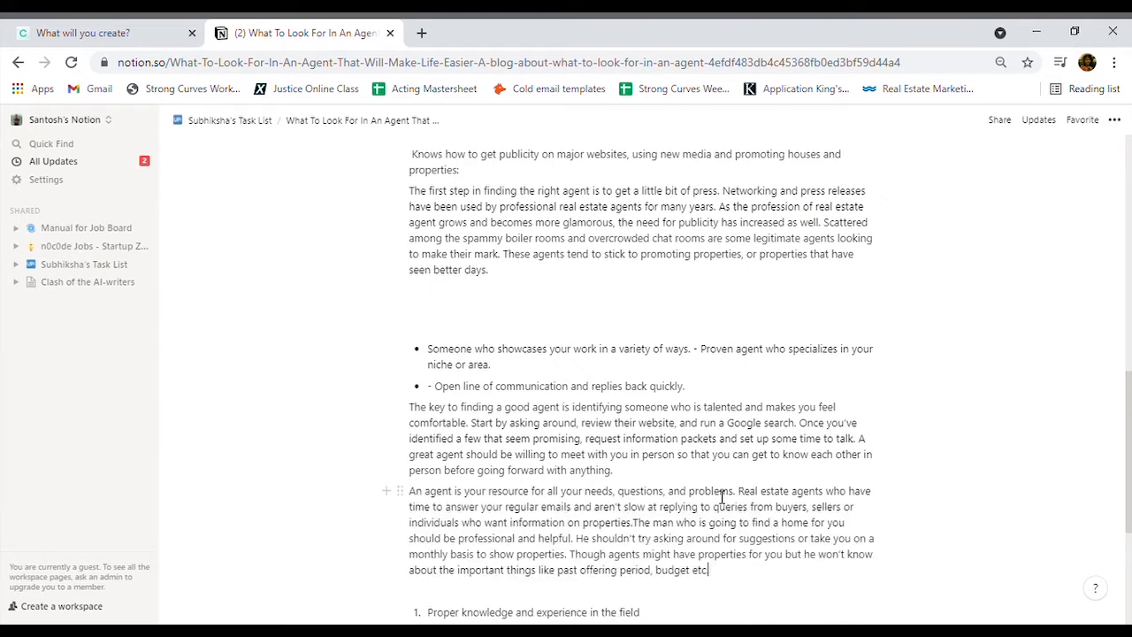
scroll(741, 564, "down", 5)
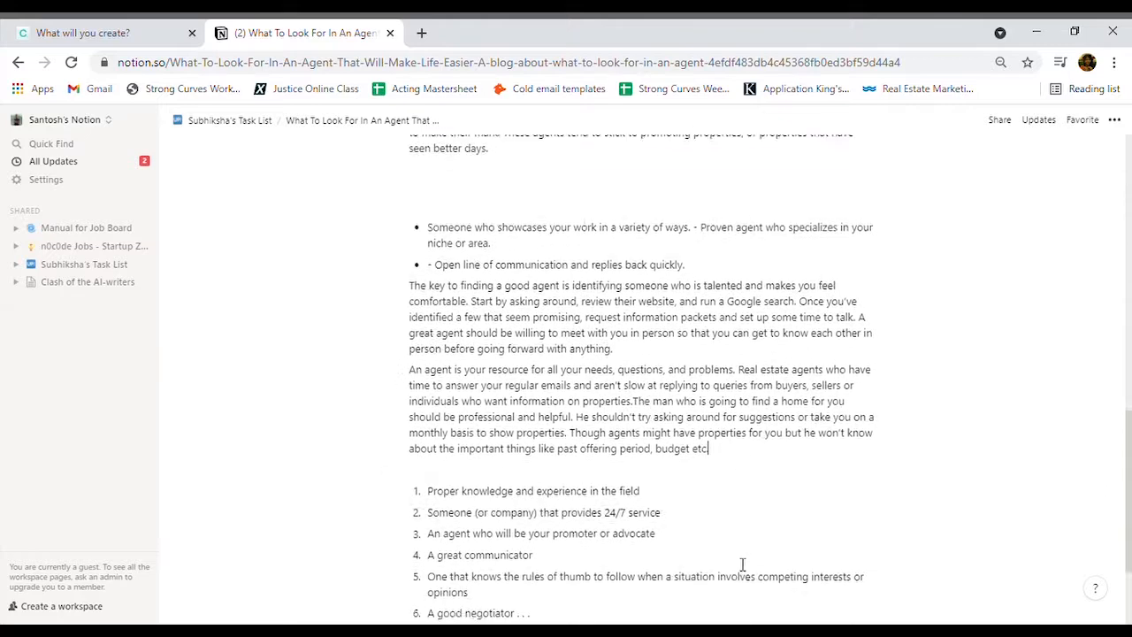
Step: Copy copy.ai's bullet point "Real estate agent who believes in open line of communication and replies back quickly." into Notion above the "An agent is your resource" paragraph
left_click(121, 42)
left_click(336, 392)
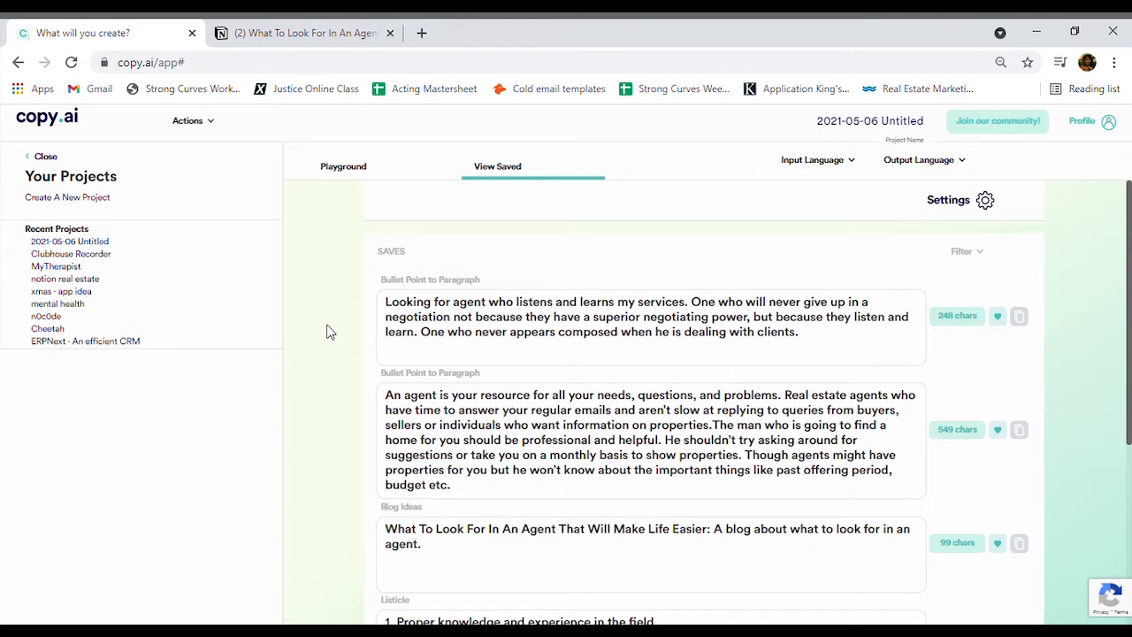
left_click(336, 167)
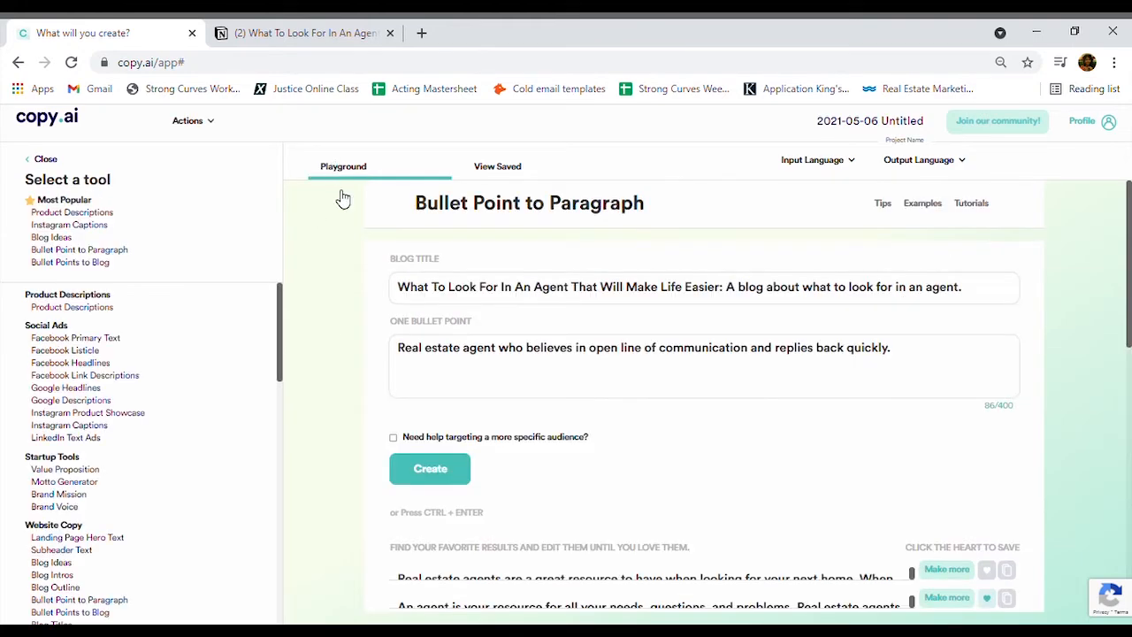
left_click_drag(911, 346, 396, 354)
key("ctrl+c")
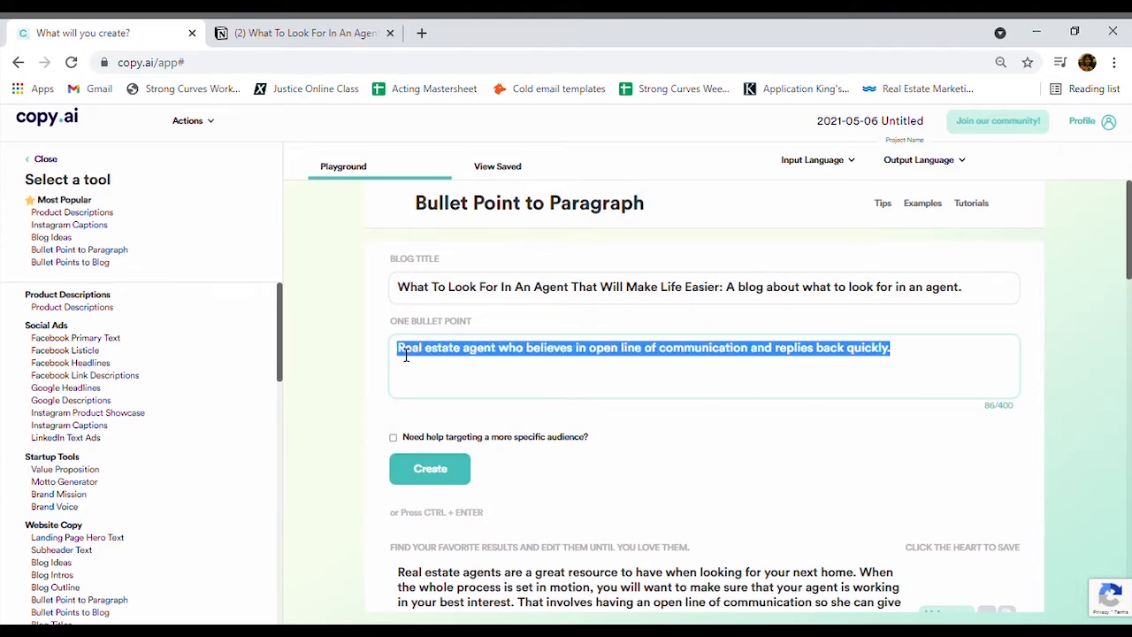
left_click(307, 35)
scroll(699, 433, "up", 4)
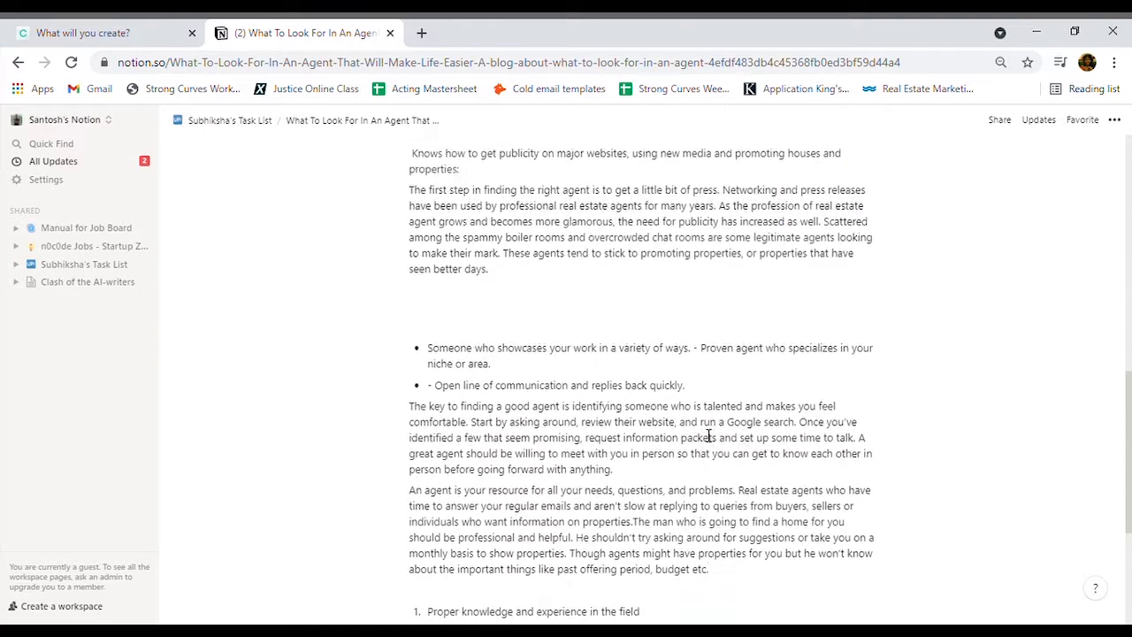
scroll(709, 435, "up", 1)
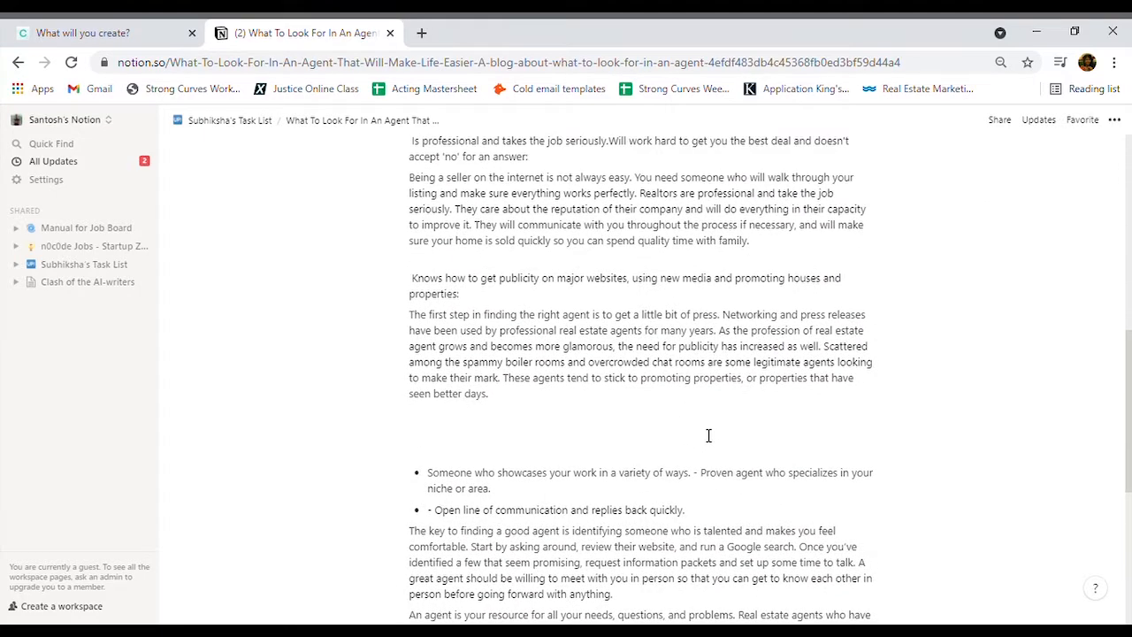
scroll(709, 435, "up", 1)
scroll(708, 435, "down", 4)
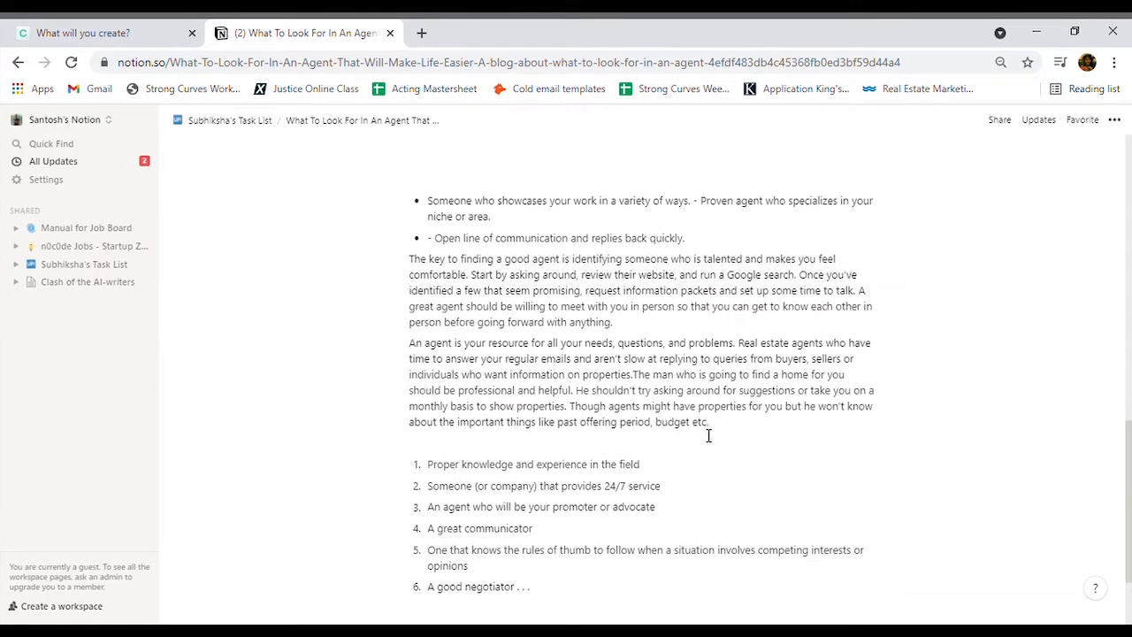
left_click(708, 435)
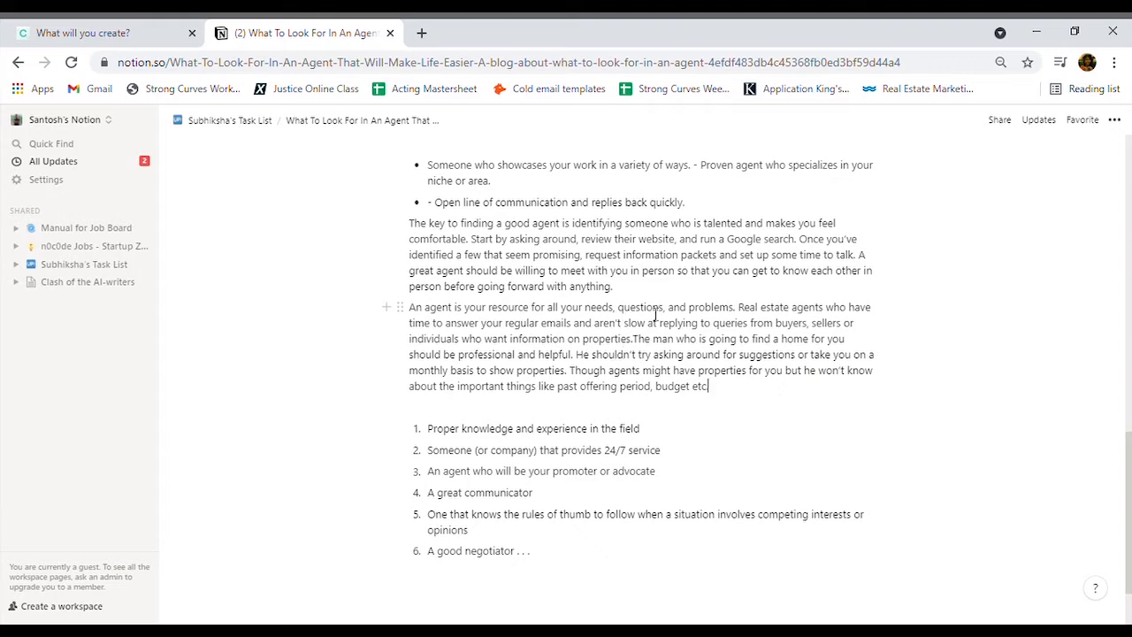
type(".")
key("Return")
key("ctrl+v")
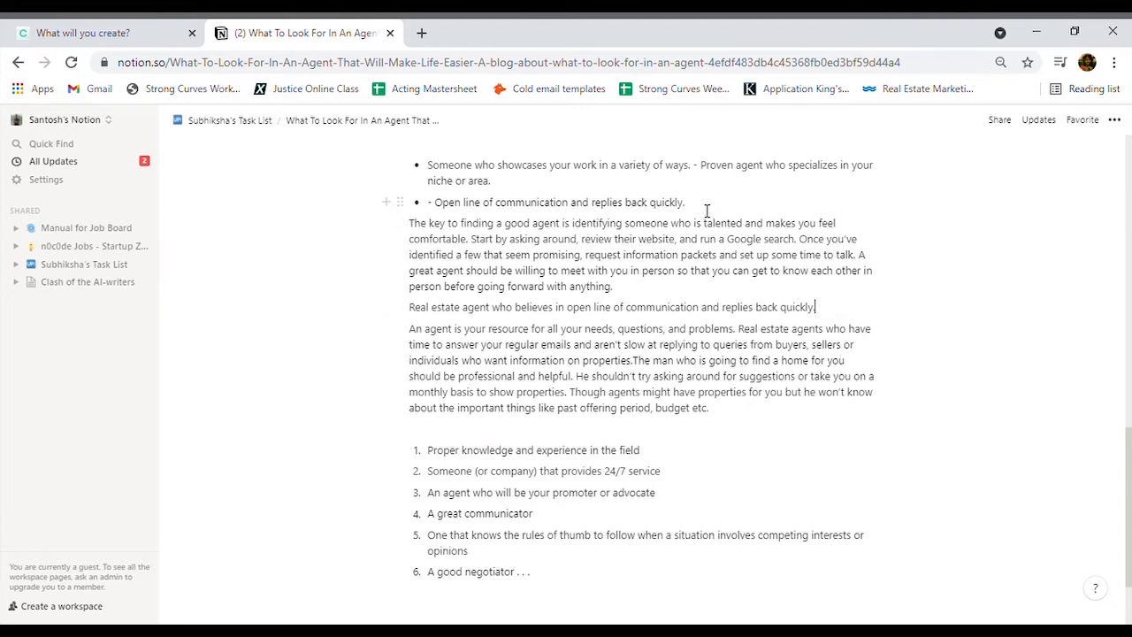
Step: Remove the pasted bullet line and the "The key to finding a good agent" paragraph below the bullets, and separate the two bullets with blank lines
left_click_drag(827, 318, 419, 323)
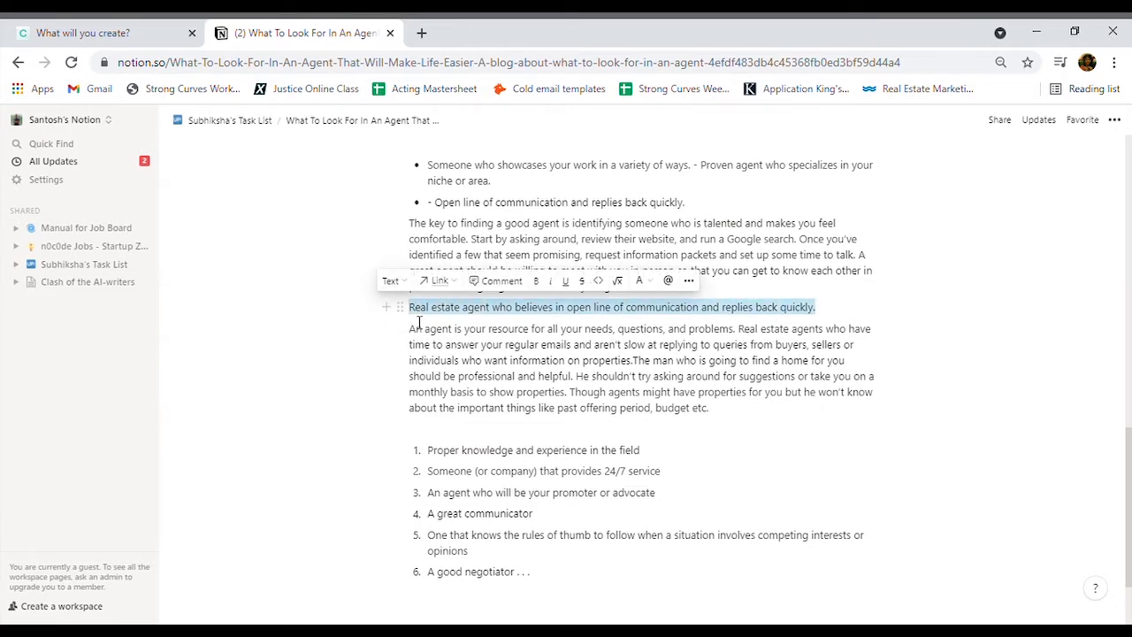
key("BackSpace")
scroll(531, 367, "up", 1)
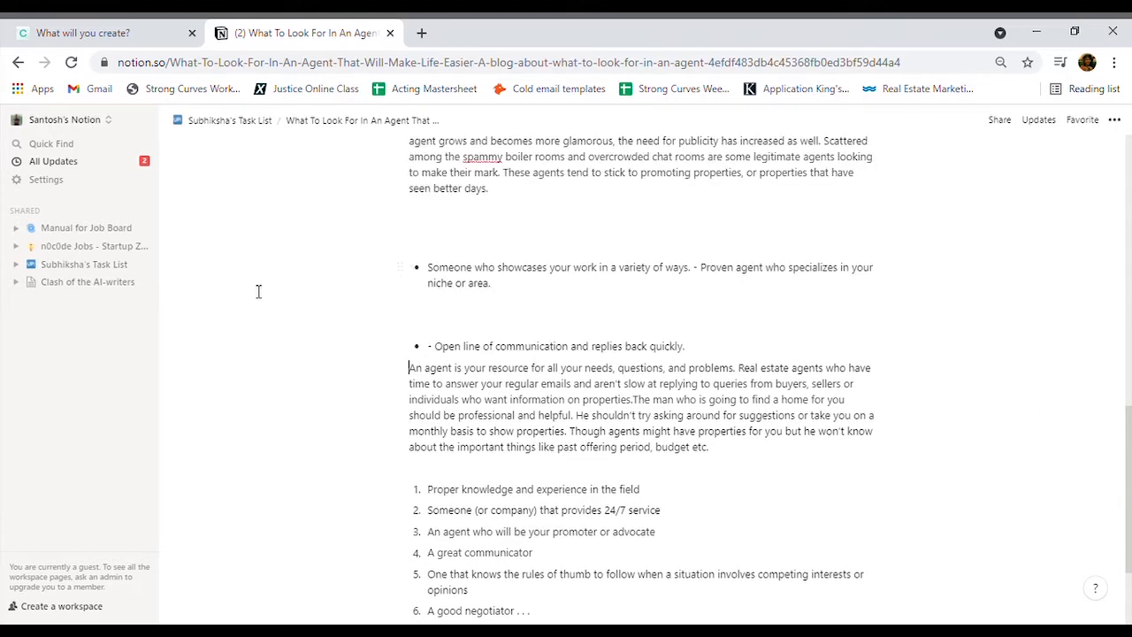
scroll(257, 291, "up", 1)
scroll(257, 291, "down", 1)
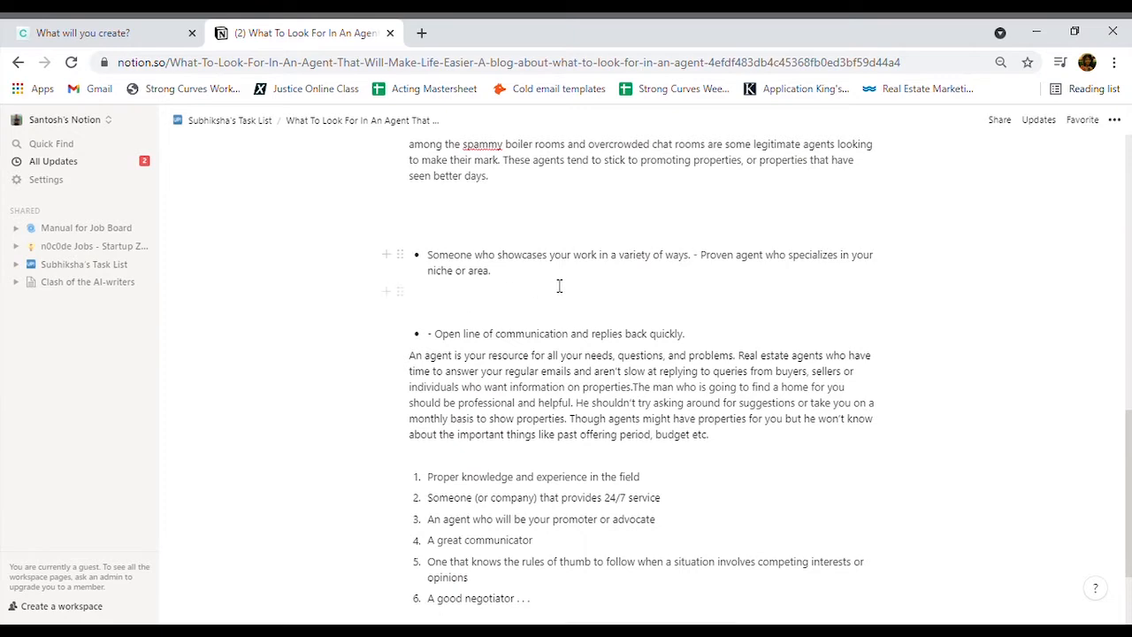
scroll(560, 284, "up", 1)
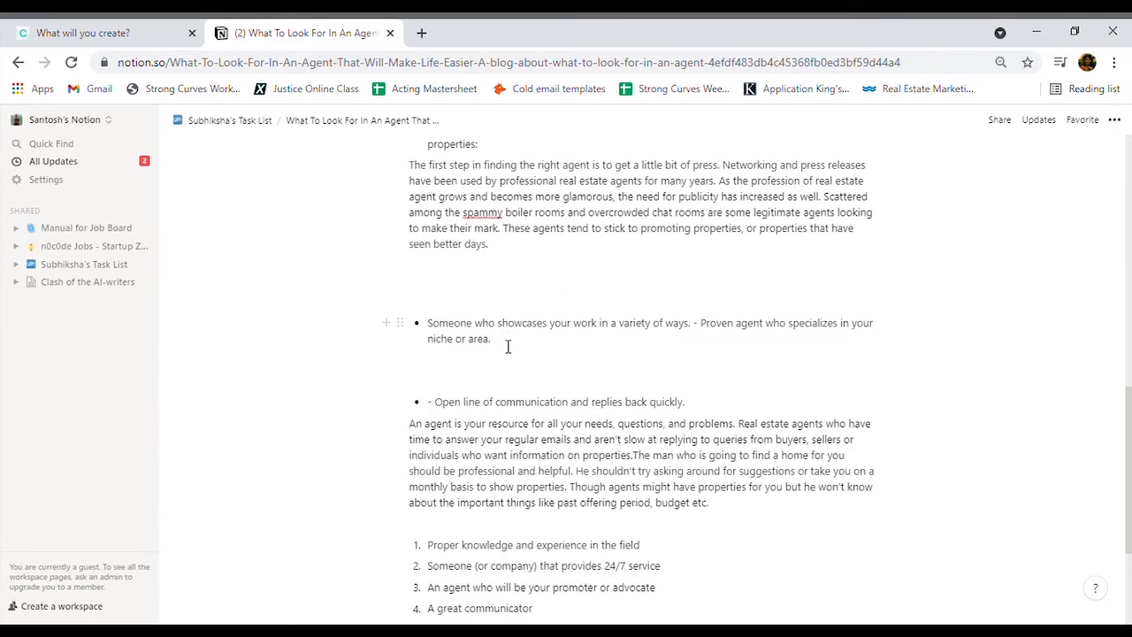
Step: Copy the Notion list item "Proper knowledge and experience in the field" into copy.ai's bullet point field, replacing the previous text
left_click_drag(507, 347, 437, 330)
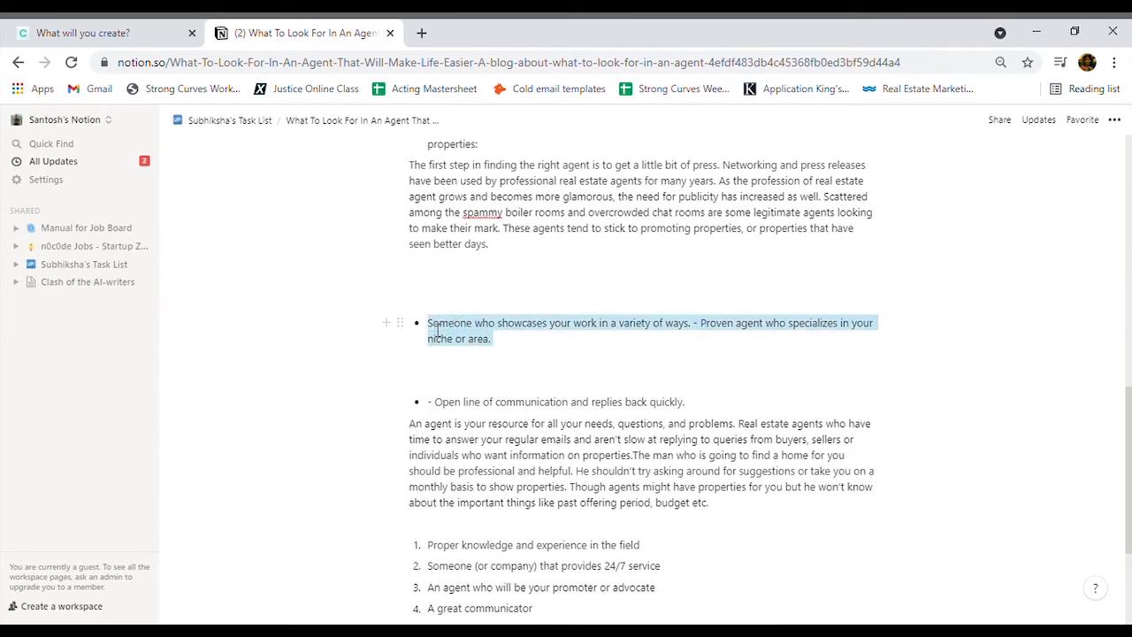
left_click(590, 401)
scroll(590, 401, "down", 2)
left_click_drag(636, 421, 435, 431)
key("ctrl+c")
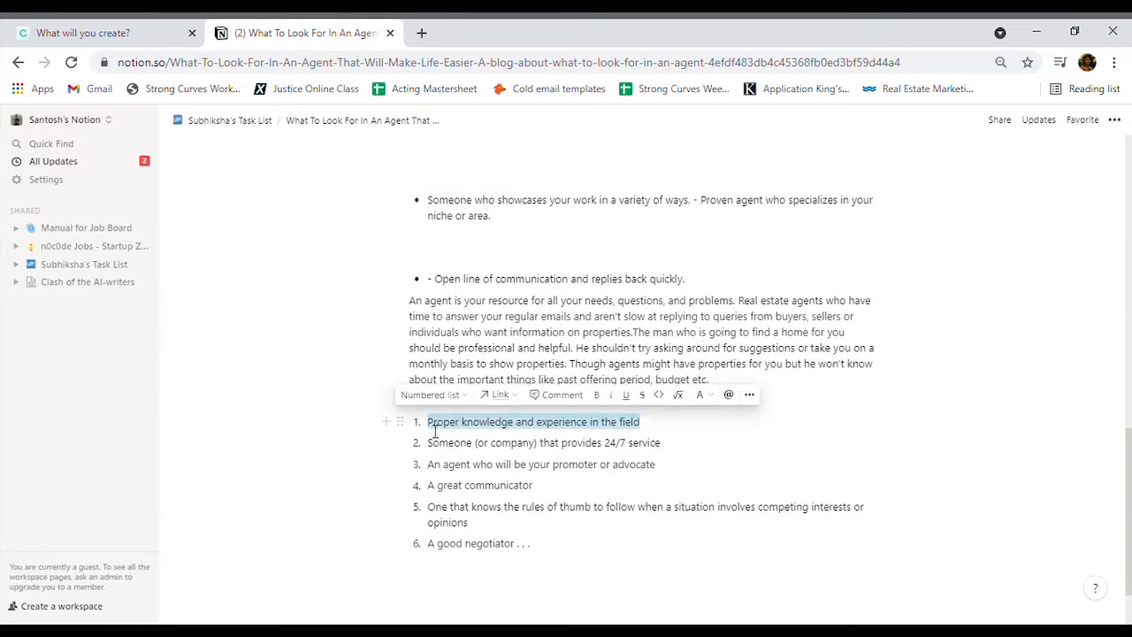
left_click(94, 42)
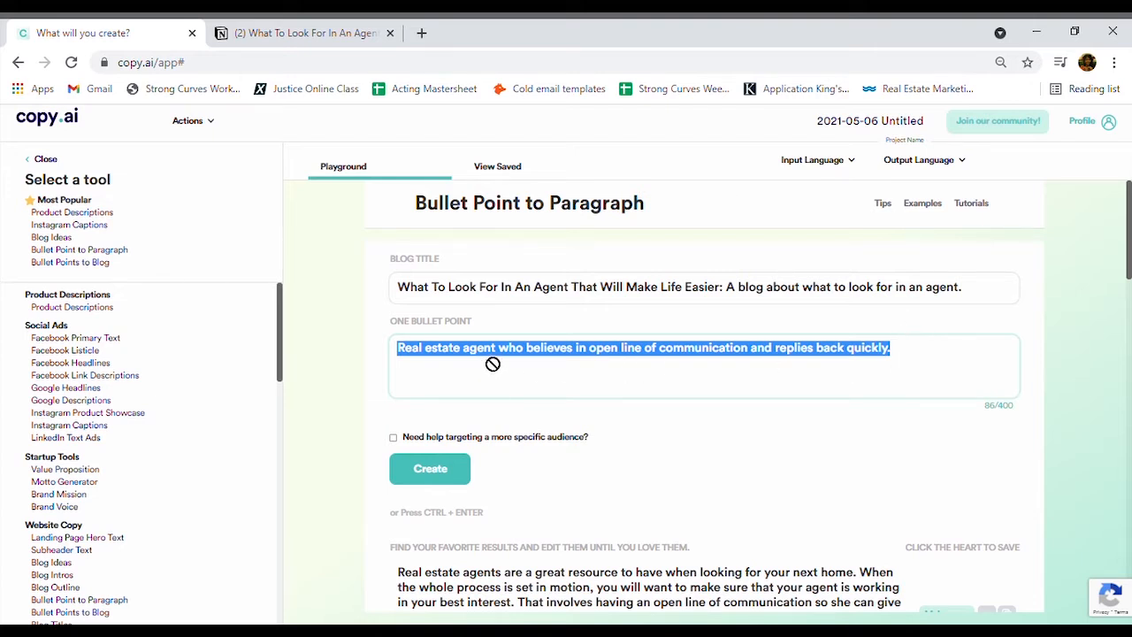
key("BackSpace")
key("ctrl+v")
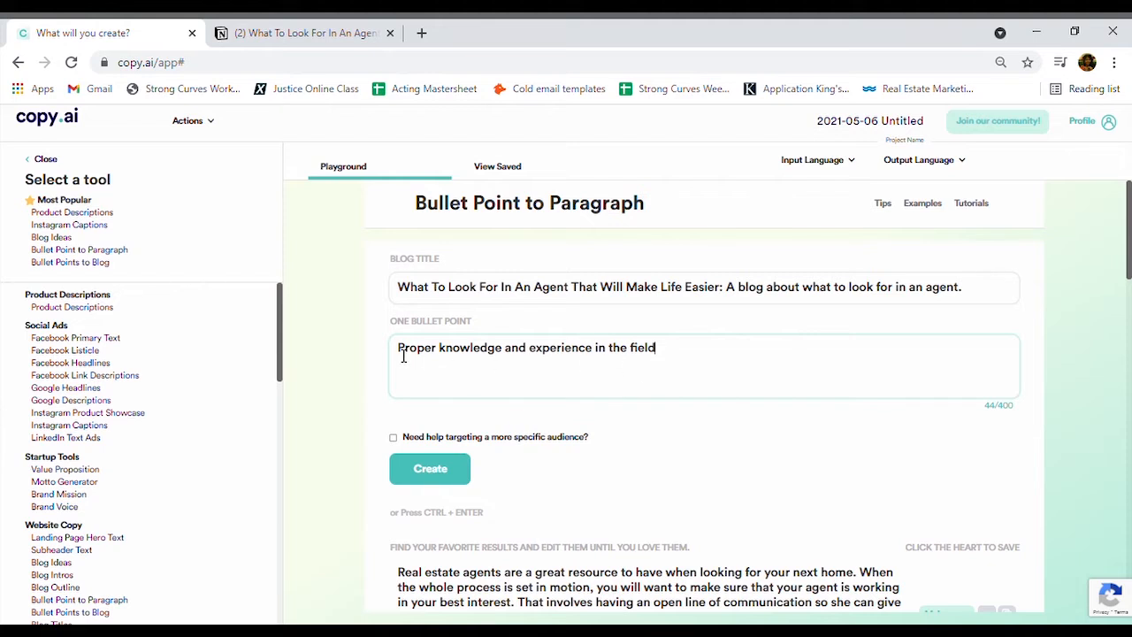
Step: Prefix the bullet point with "Real estate agent who has" and generate paragraphs from it
type("Realtor")
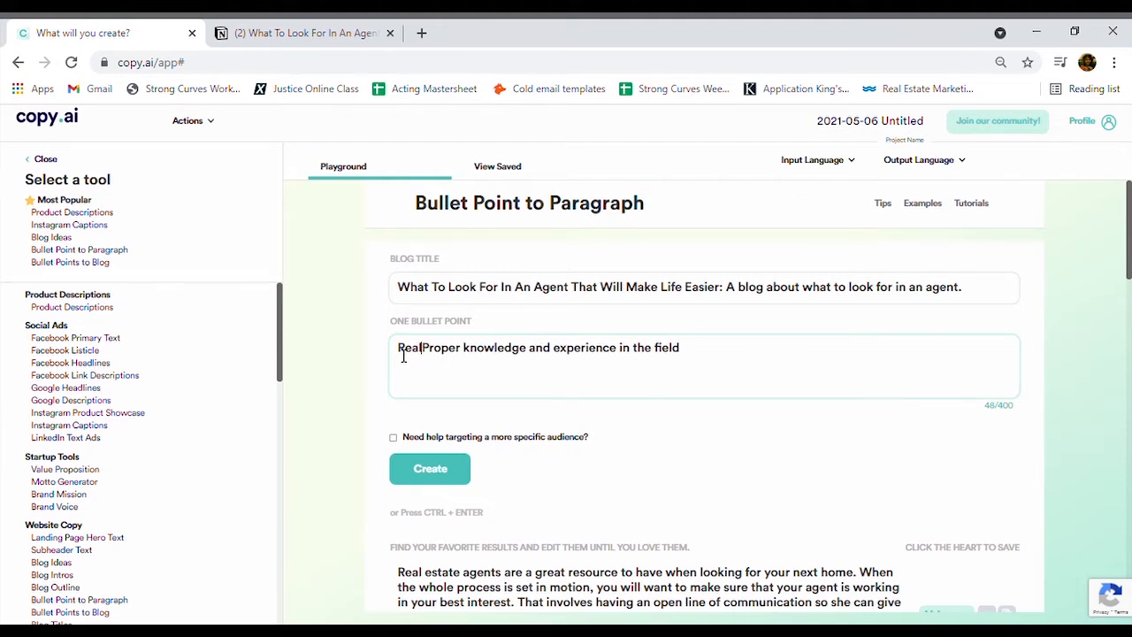
key("BackSpace")
key("BackSpace")
key("BackSpace")
key("BackSpace")
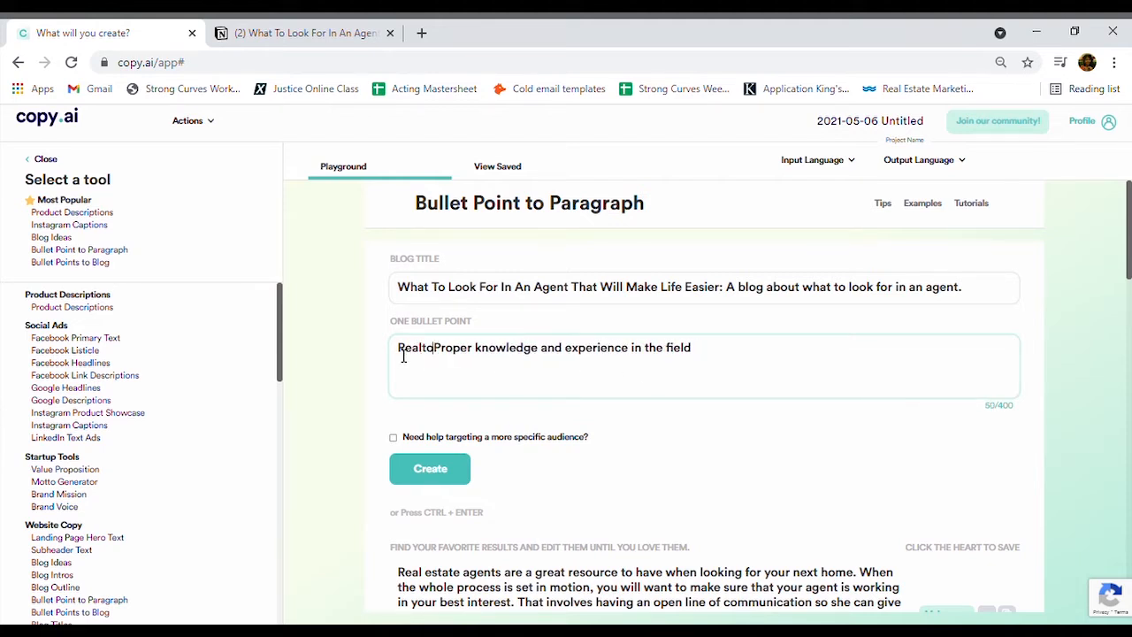
type("estate agent ")
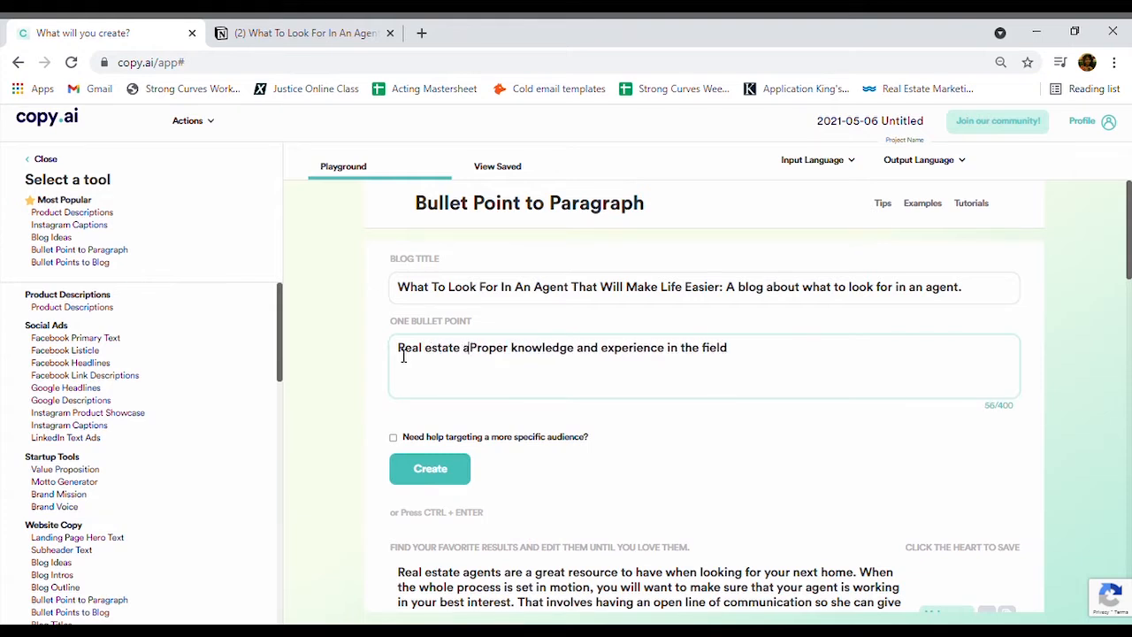
type("who has")
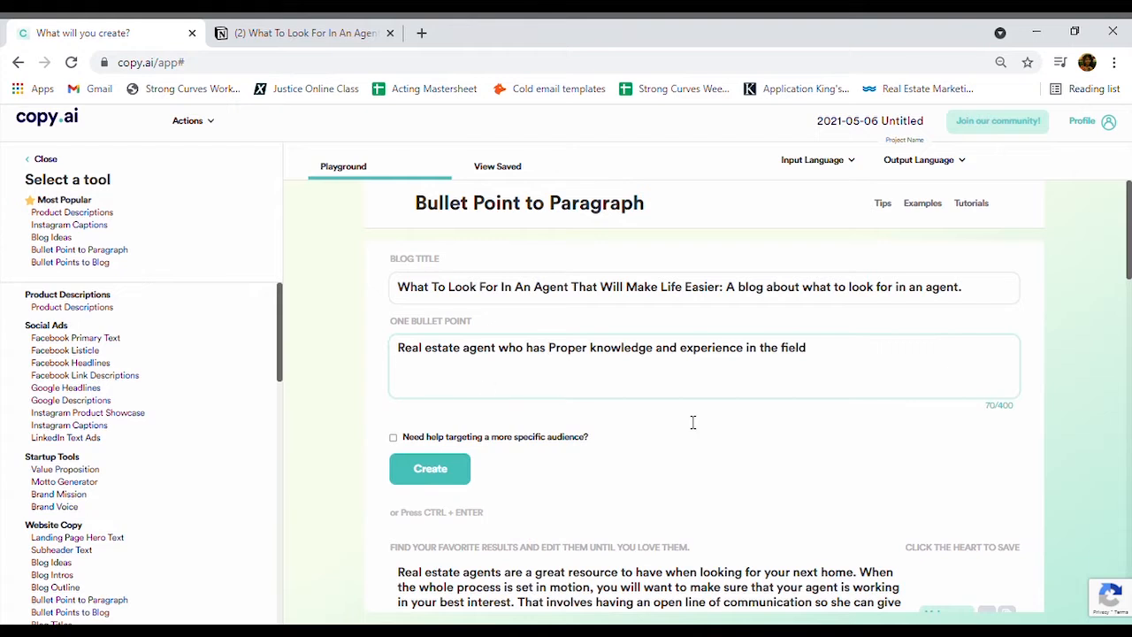
left_click(428, 469)
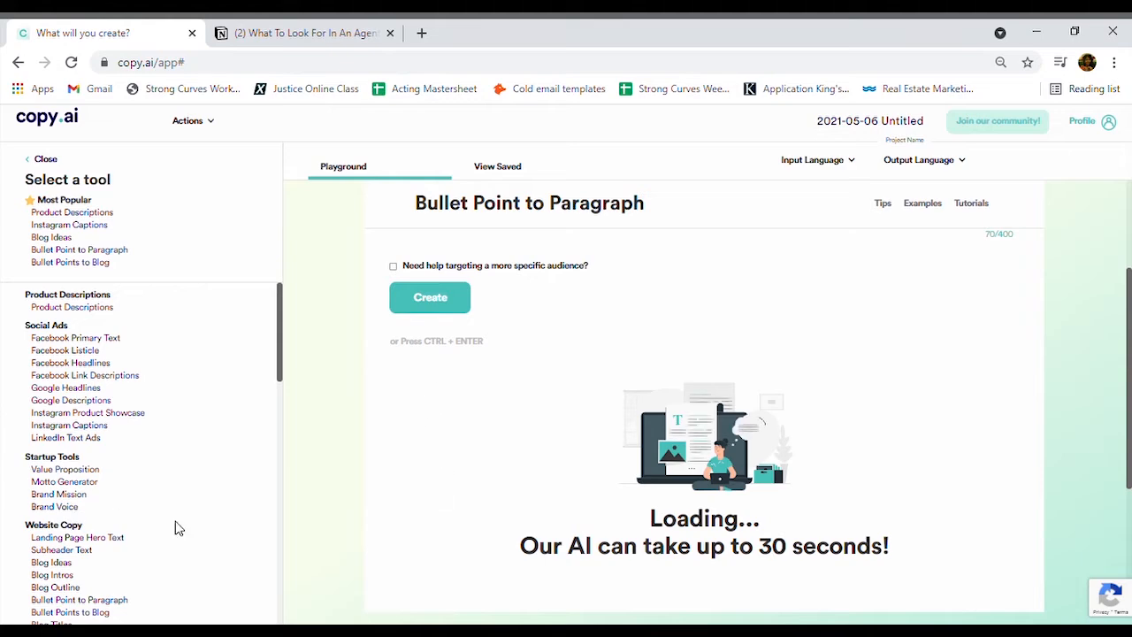
Step: Read through the generated paragraphs about an agent's proper knowledge and experience to find a suitable one
scroll(175, 528, "down", 3)
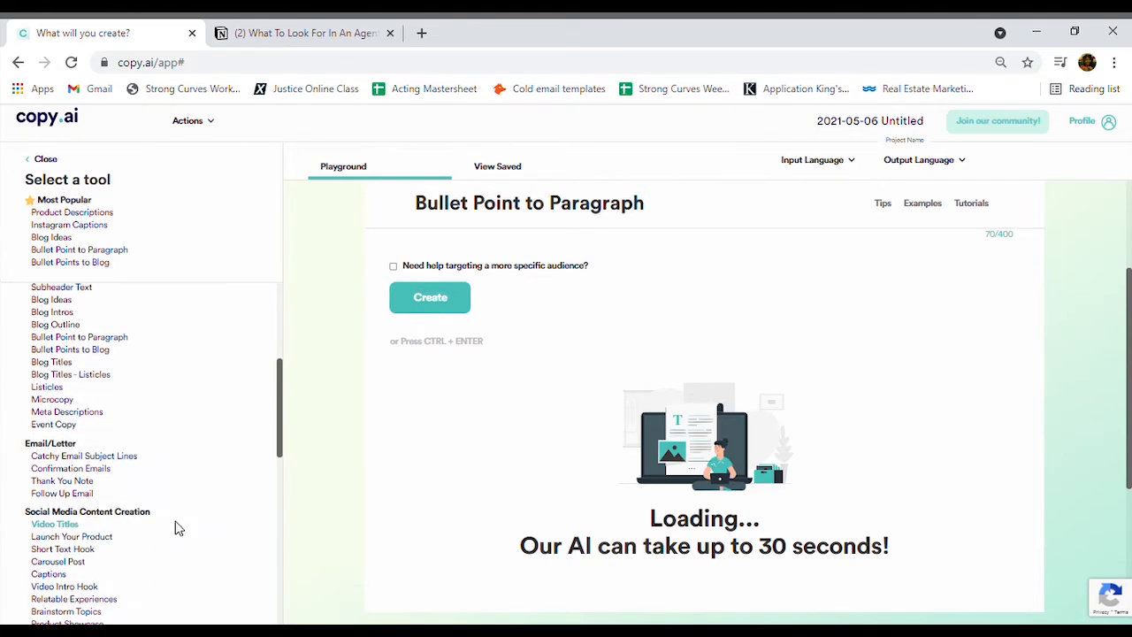
scroll(175, 528, "up", 1)
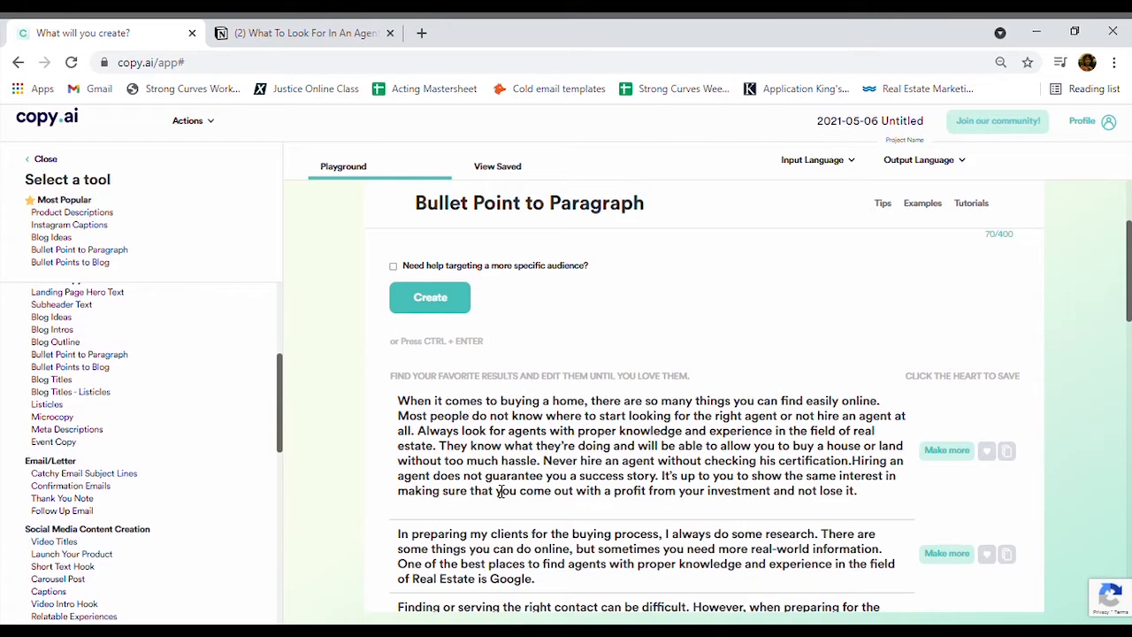
scroll(500, 492, "down", 2)
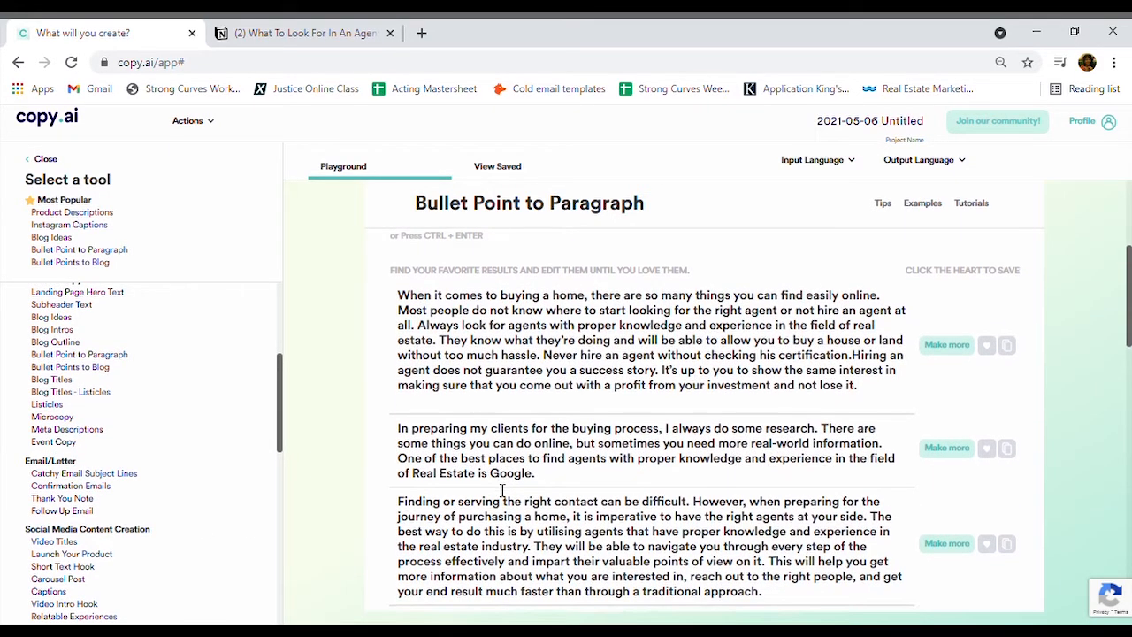
scroll(502, 489, "up", 2)
scroll(501, 490, "up", 2)
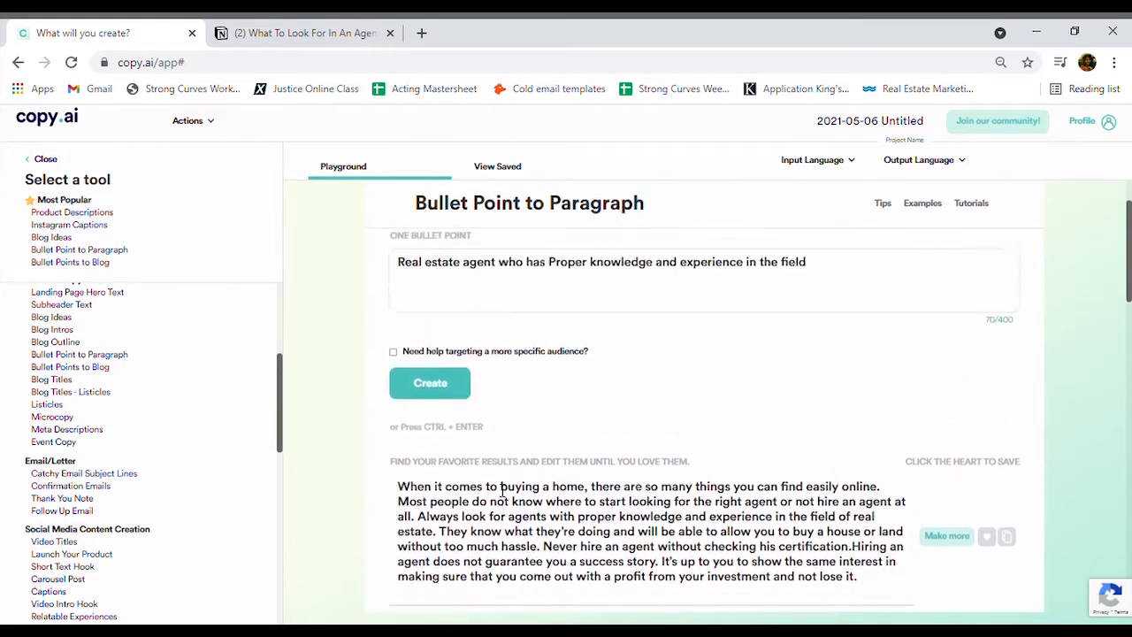
scroll(500, 489, "up", 1)
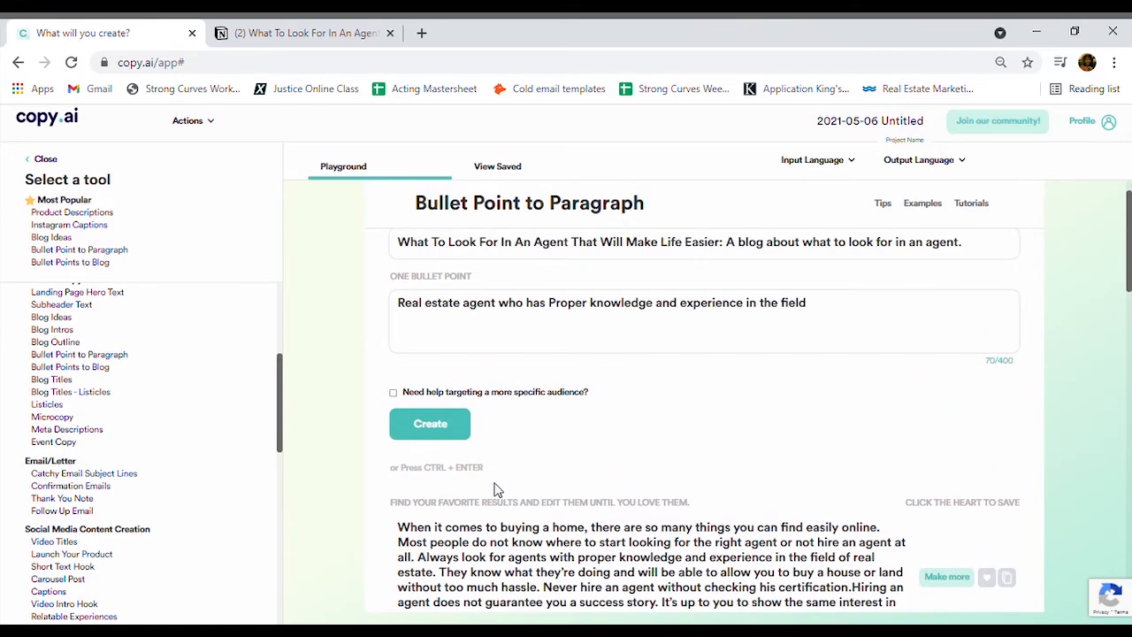
scroll(498, 490, "down", 2)
scroll(499, 490, "down", 3)
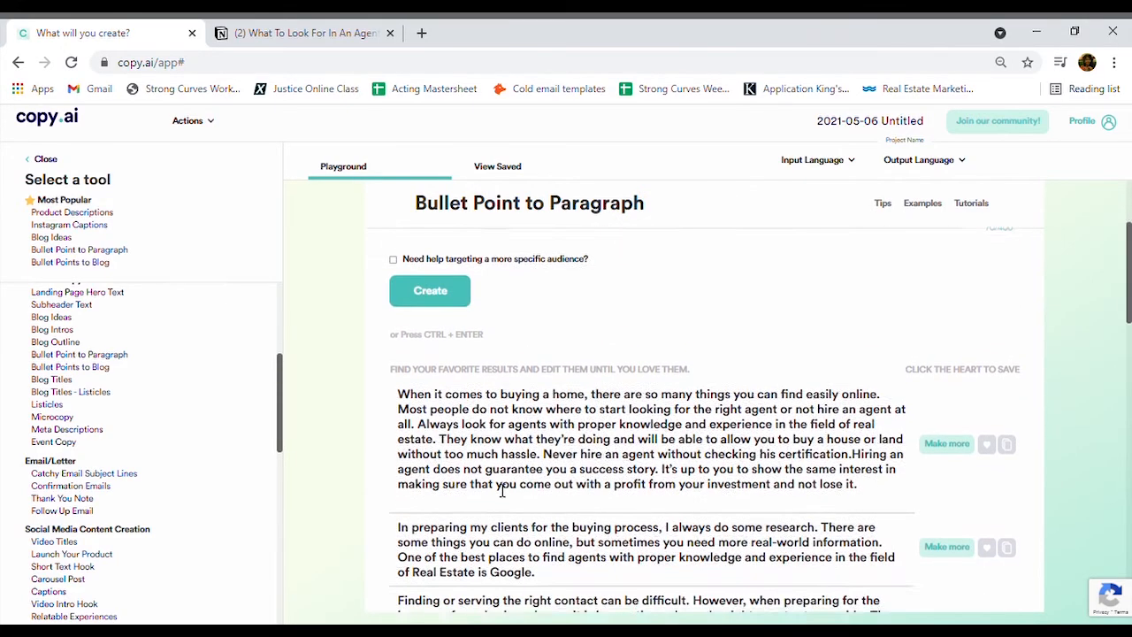
scroll(502, 490, "down", 2)
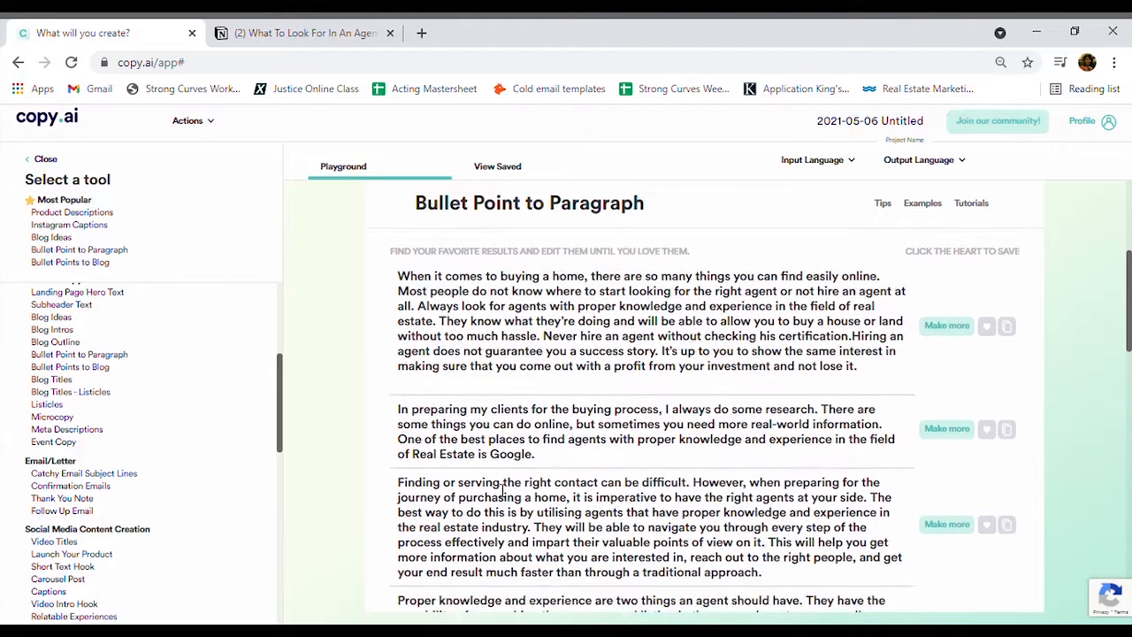
scroll(502, 489, "down", 2)
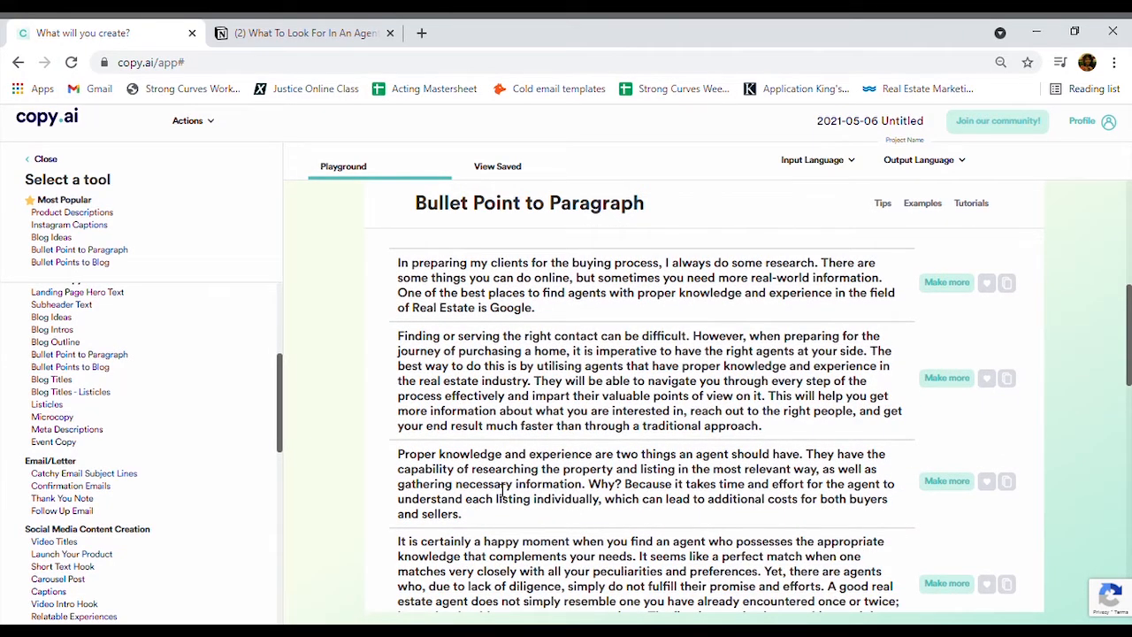
scroll(500, 492, "down", 2)
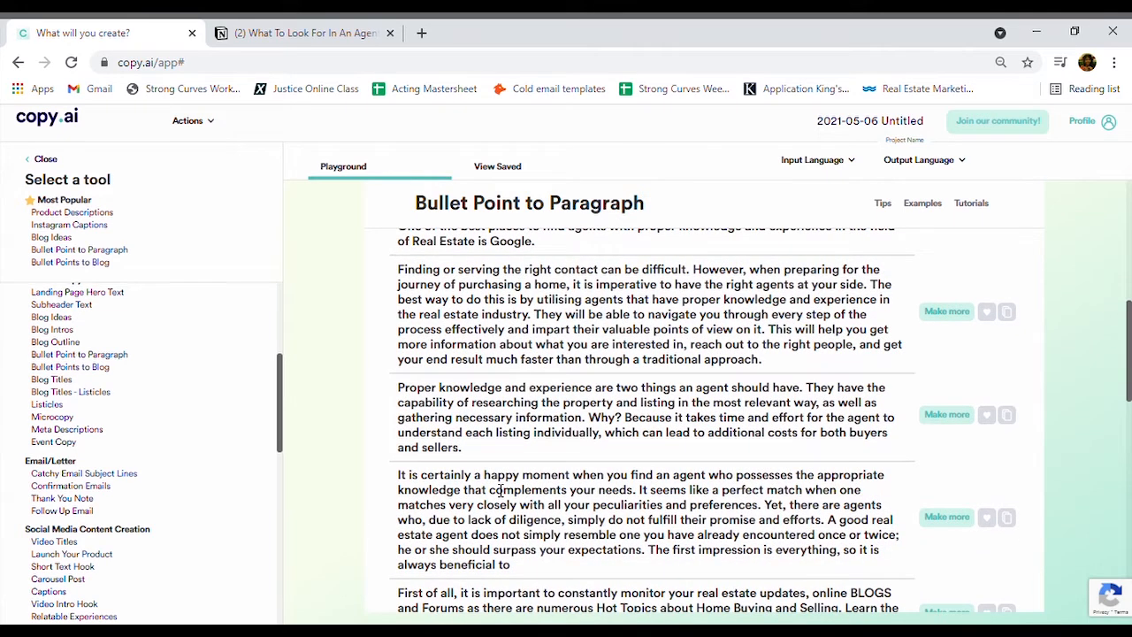
scroll(500, 491, "down", 1)
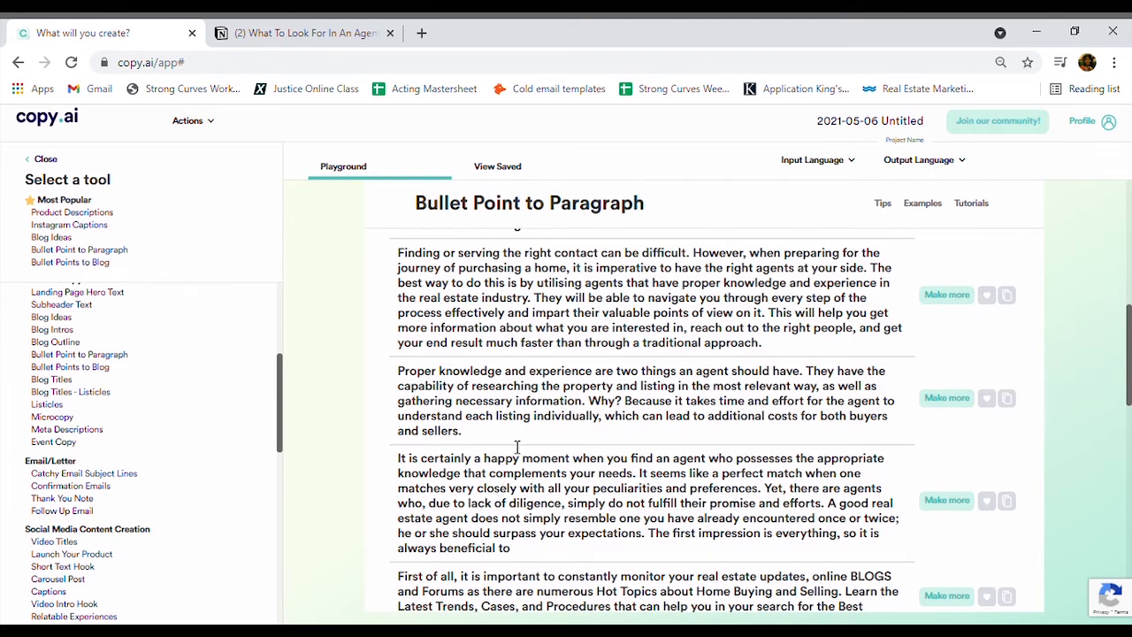
Step: Copy the result beginning "Proper knowledge and experience are two things" into Notion as plain text below the first numbered item
left_click_drag(456, 430, 407, 378)
key("ctrl+c")
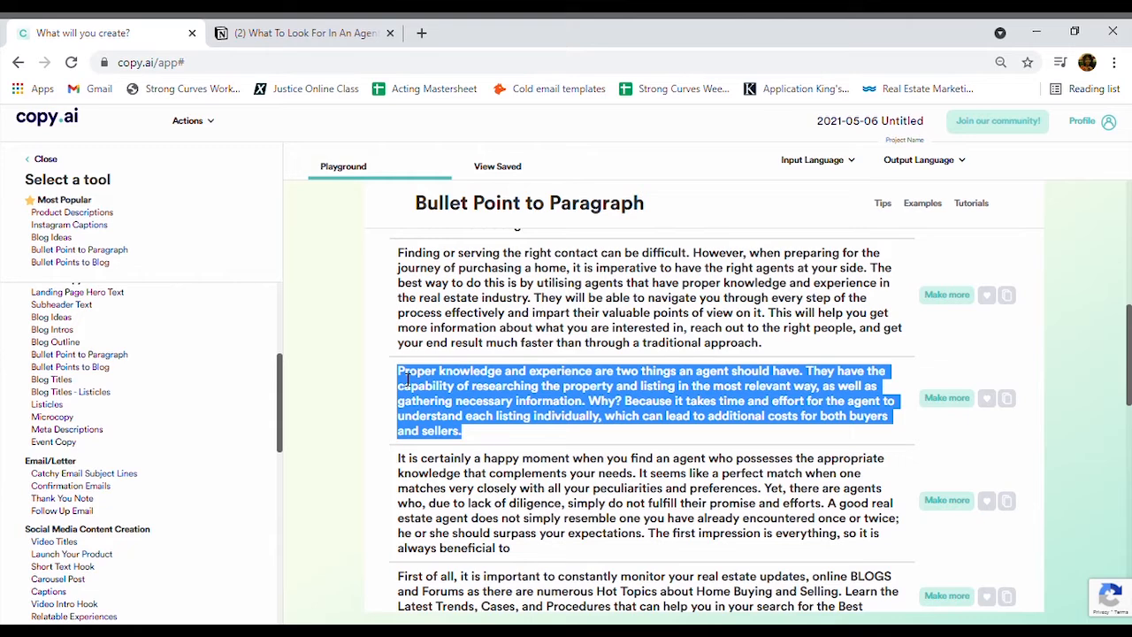
left_click(276, 33)
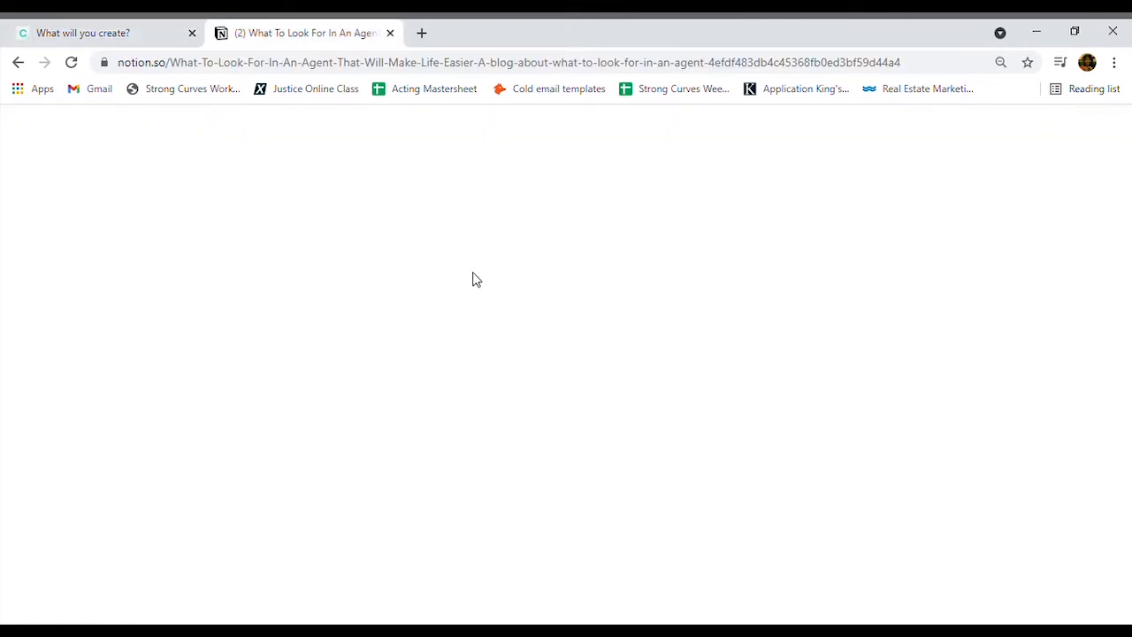
left_click(649, 429)
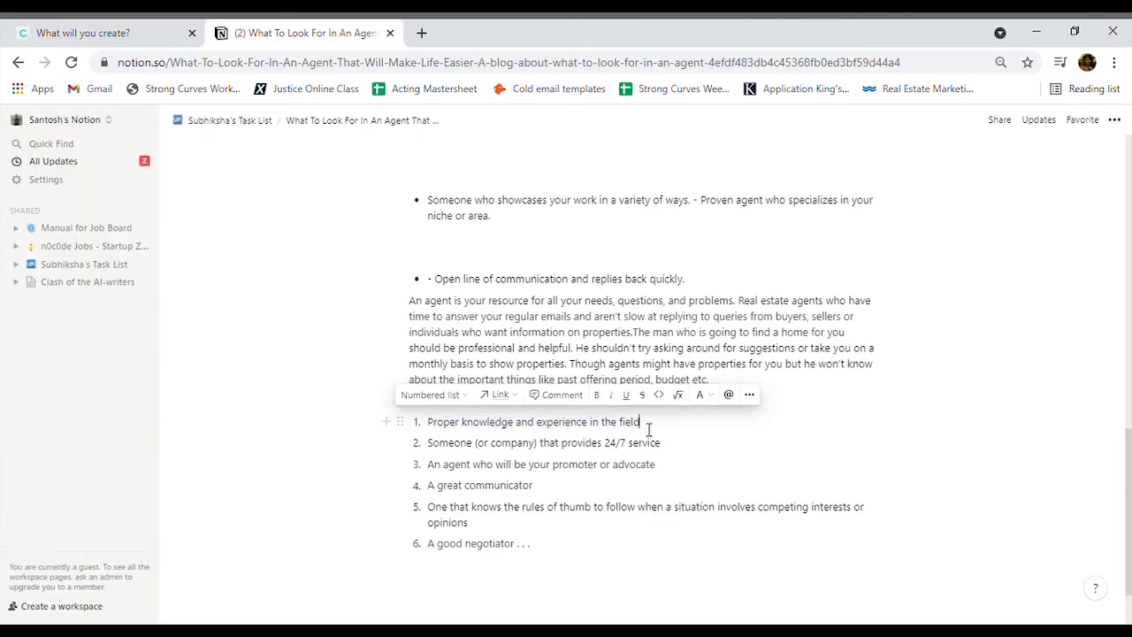
key("Return")
key("ctrl+v")
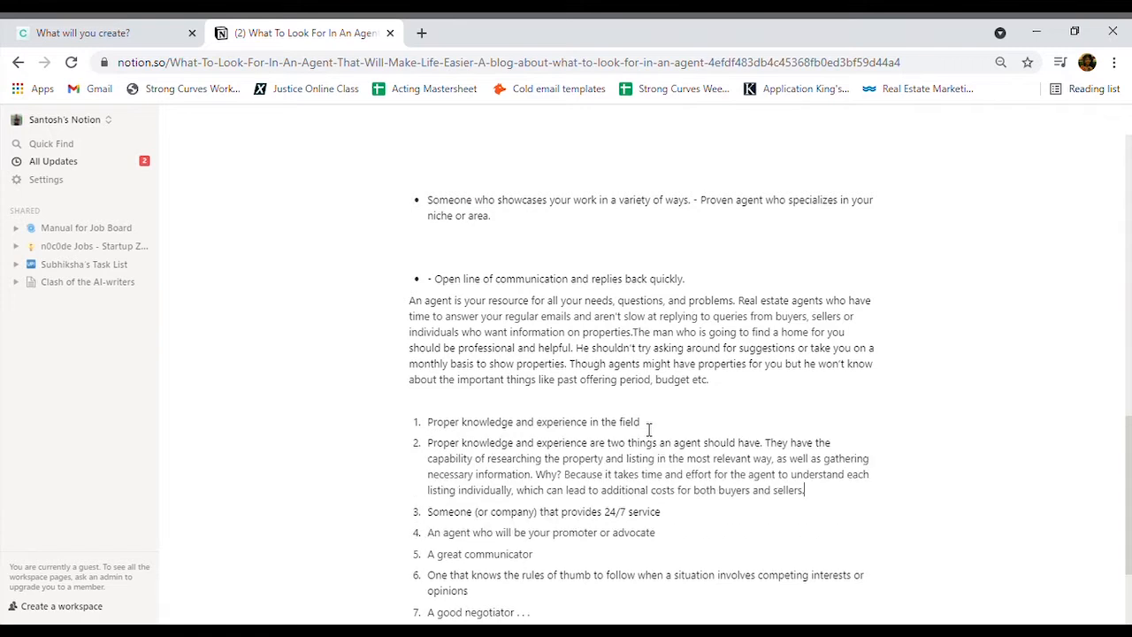
key("BackSpace")
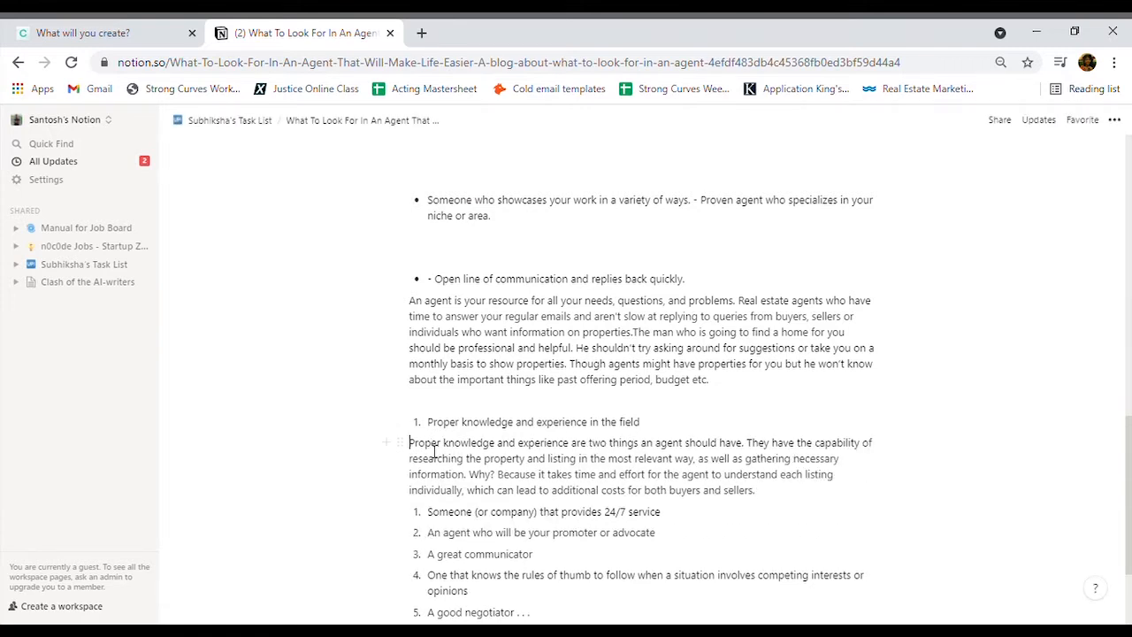
Step: Convert the numbered item "Proper knowledge and experience in the field" into a bulleted list item and remove the blank line above it
left_click(432, 432)
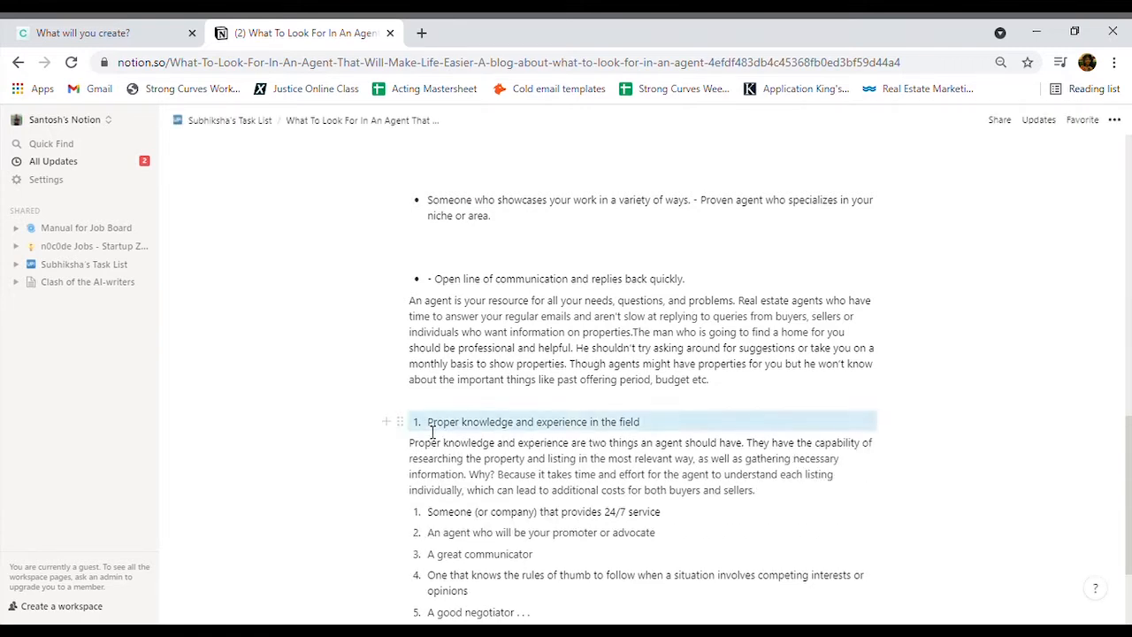
left_click(436, 431)
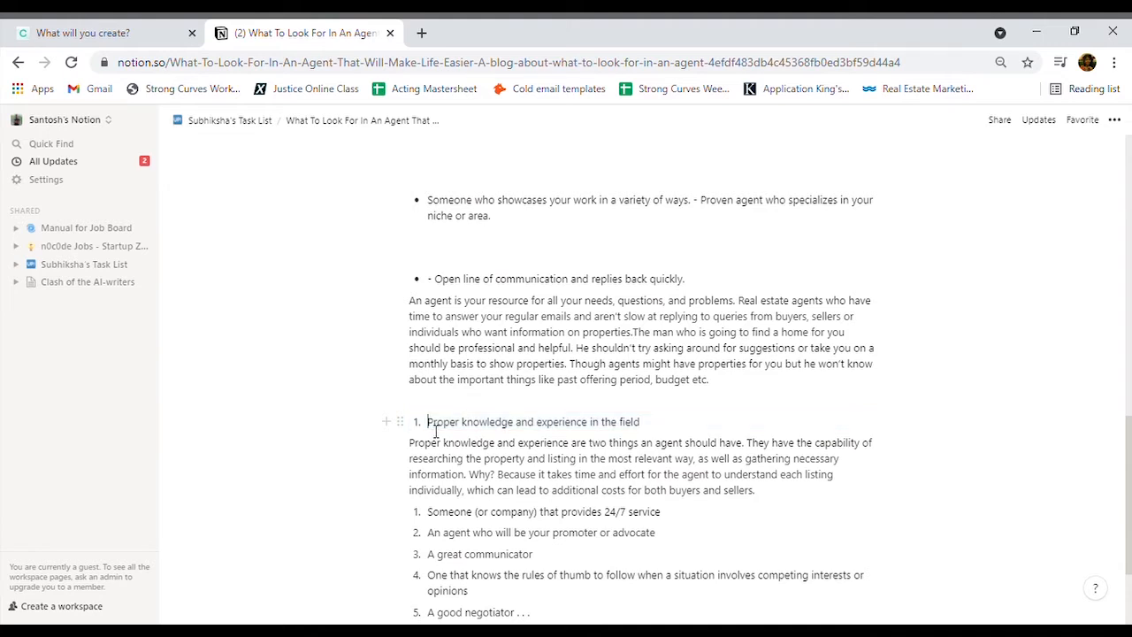
key("BackSpace")
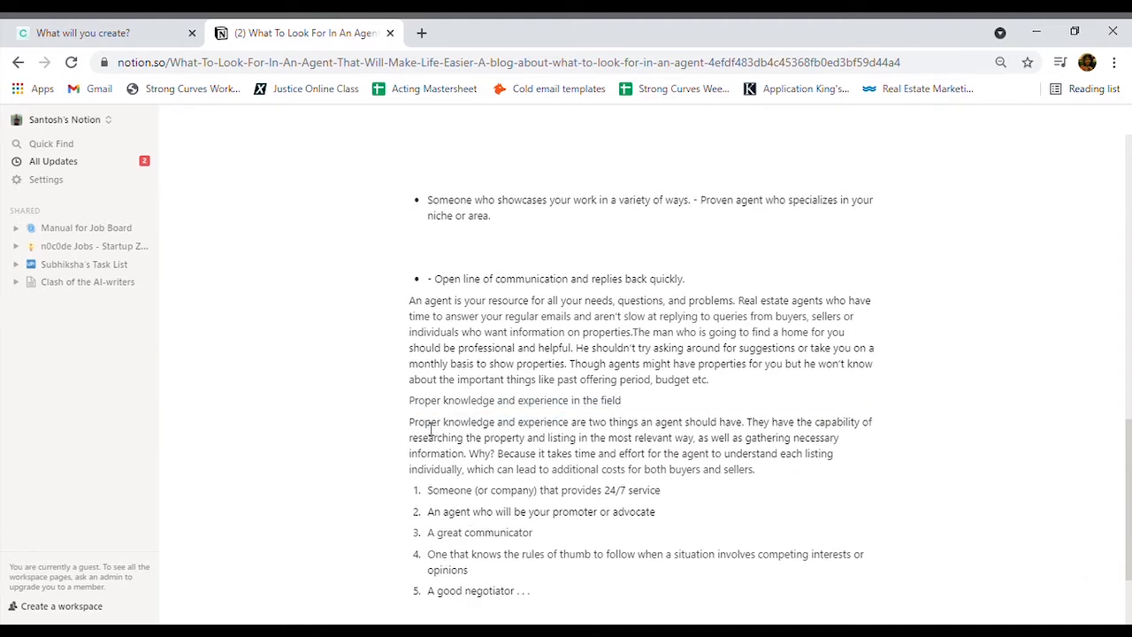
left_click(400, 399)
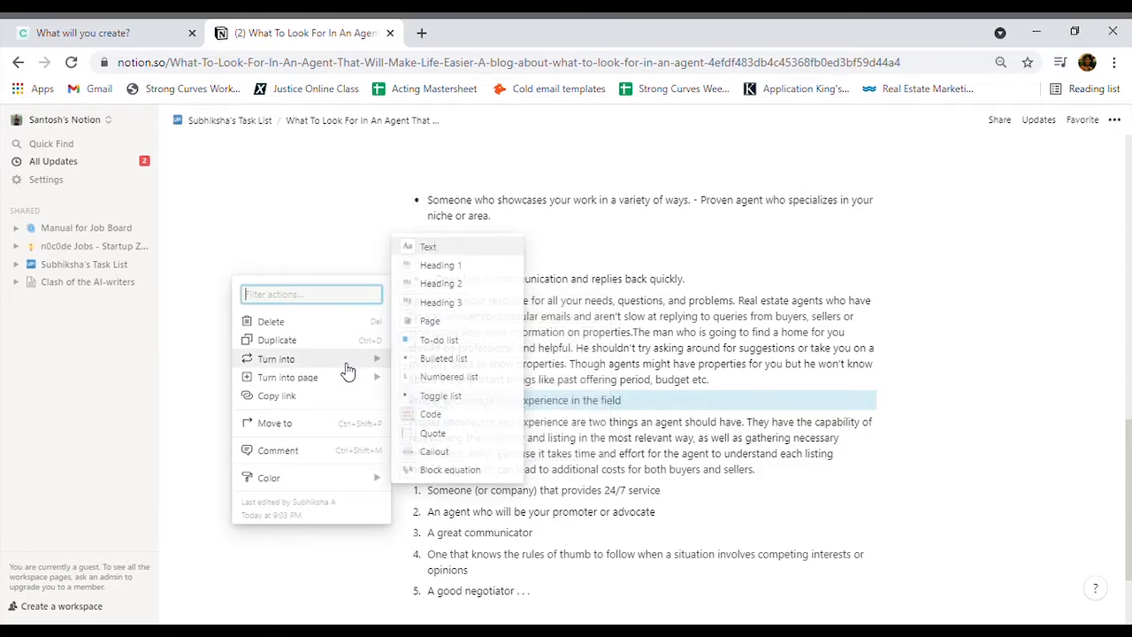
mouse_move(373, 364)
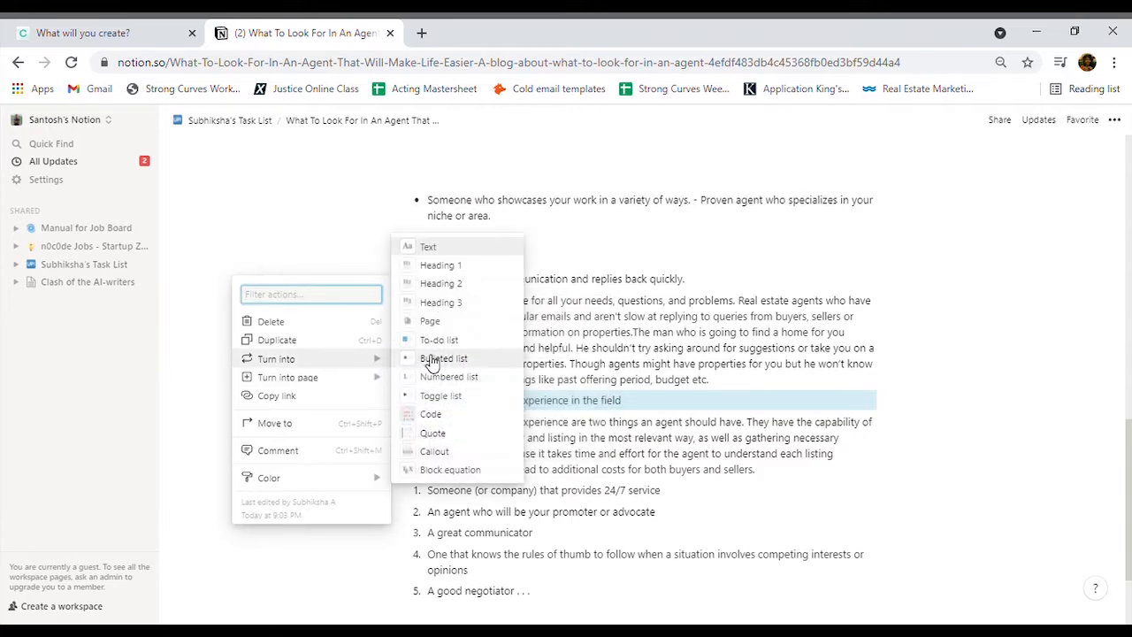
left_click(435, 358)
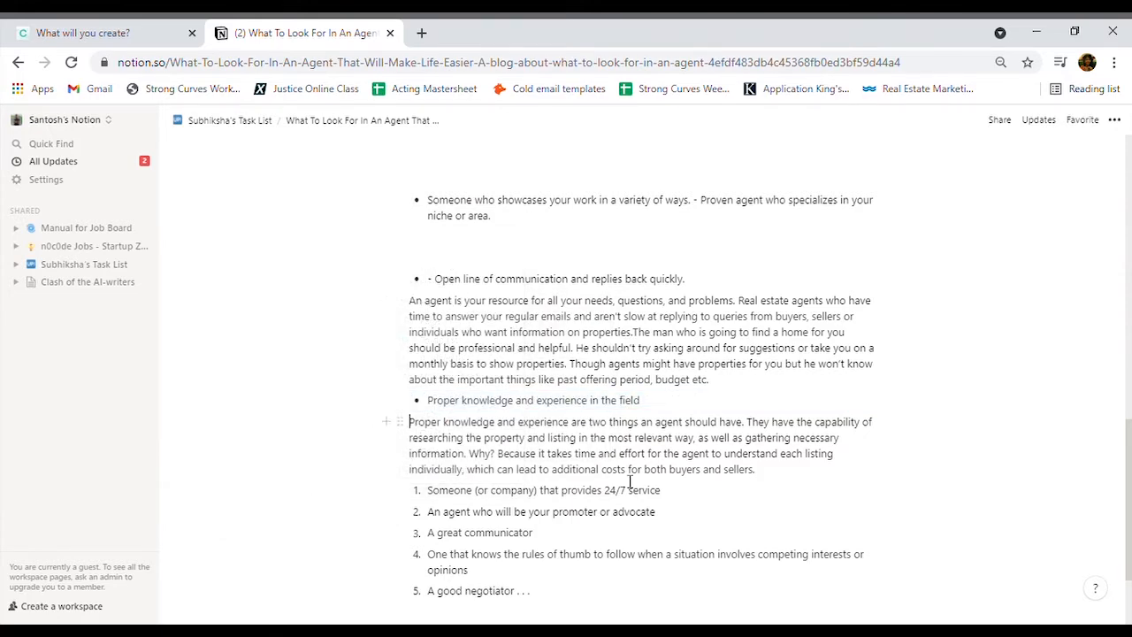
Step: Remove the leading dash from the "Open line of communication and replies back quickly." bullet
scroll(712, 514, "down", 2)
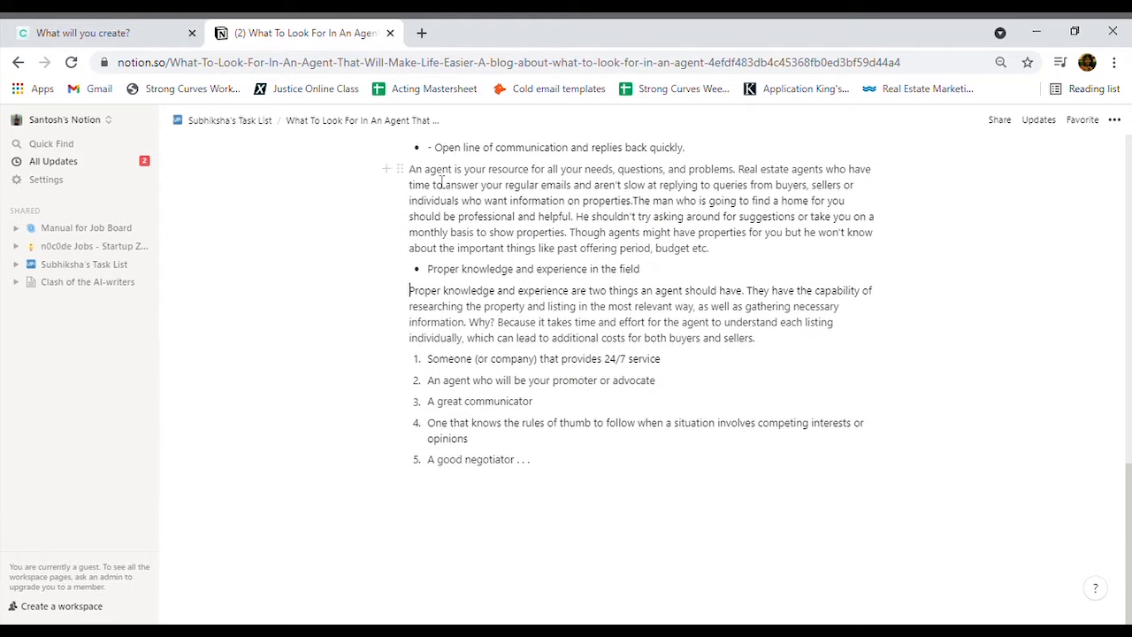
scroll(440, 158, "up", 1)
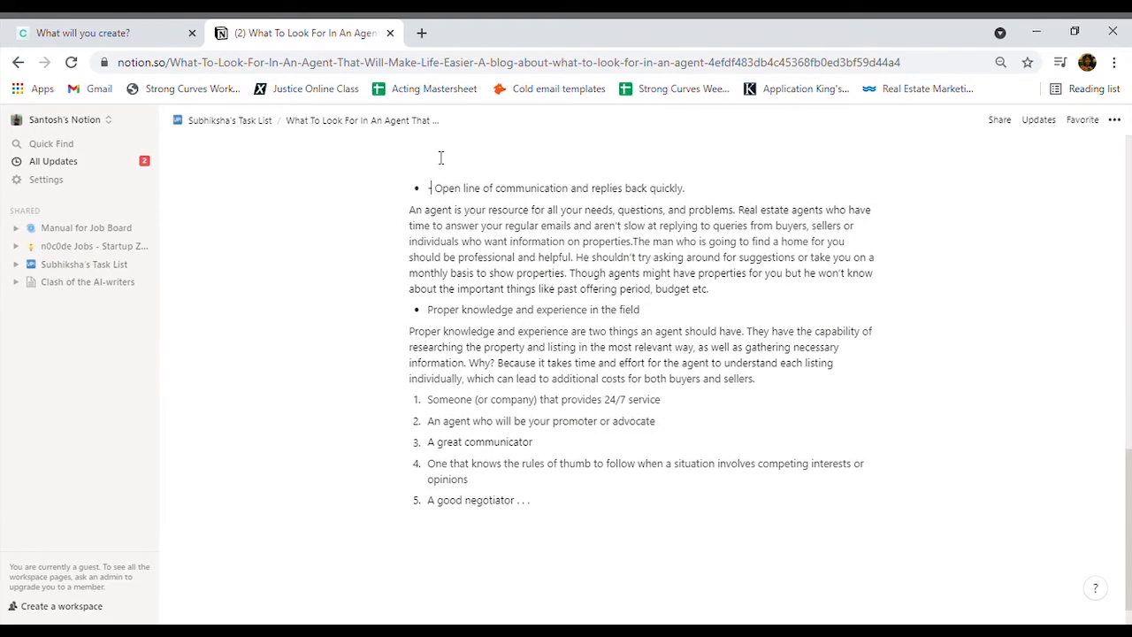
key("BackSpace")
scroll(662, 291, "up", 3)
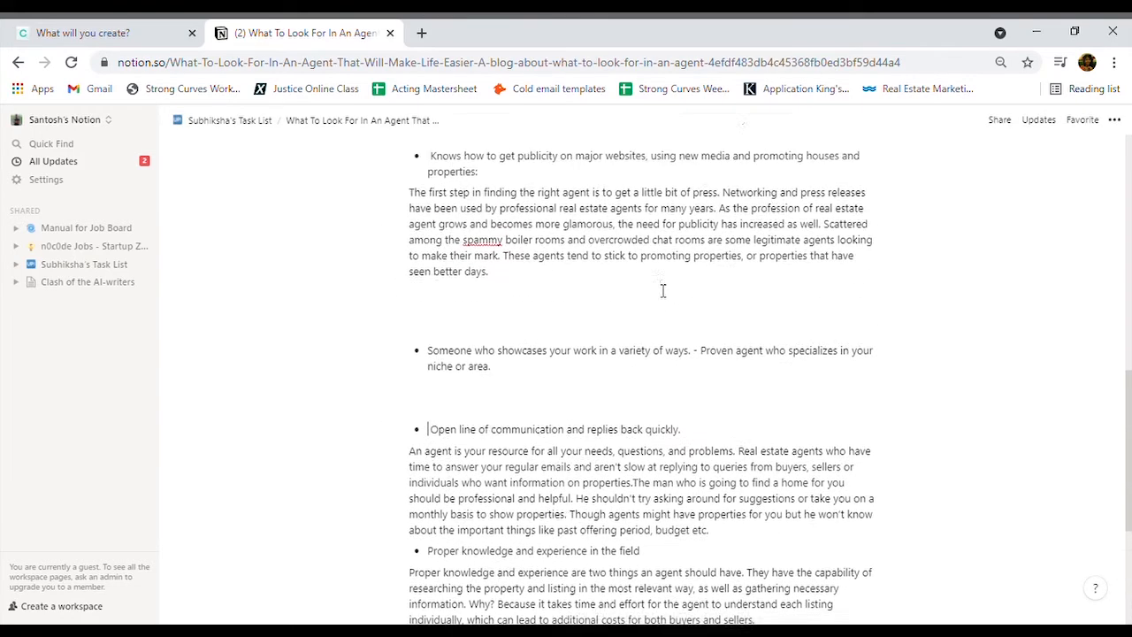
left_click(443, 428)
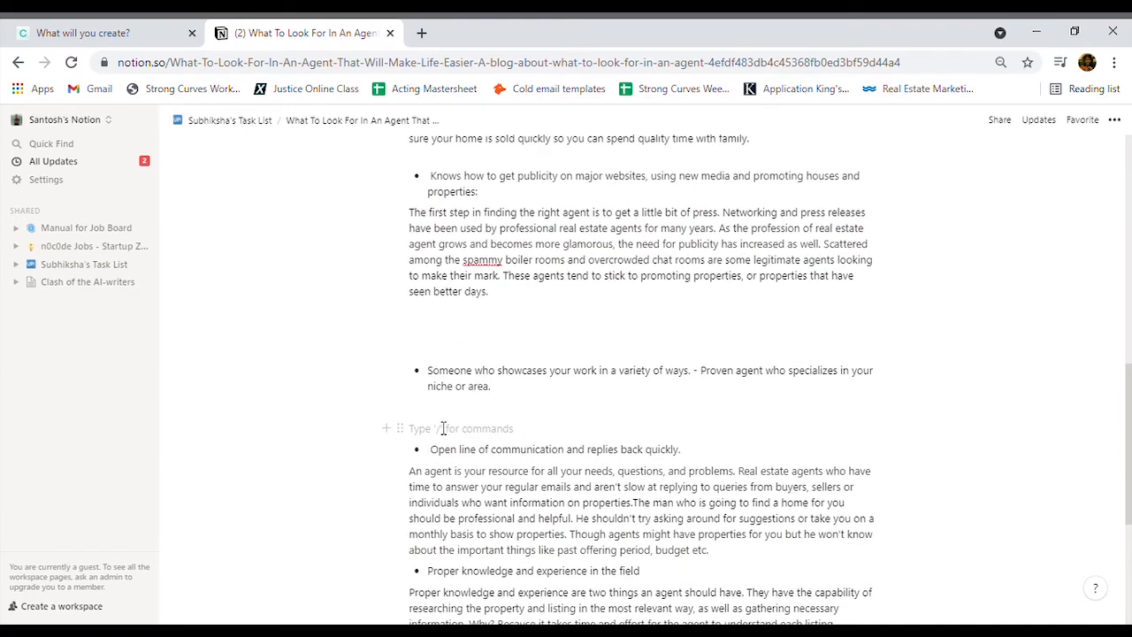
scroll(682, 367, "up", 5)
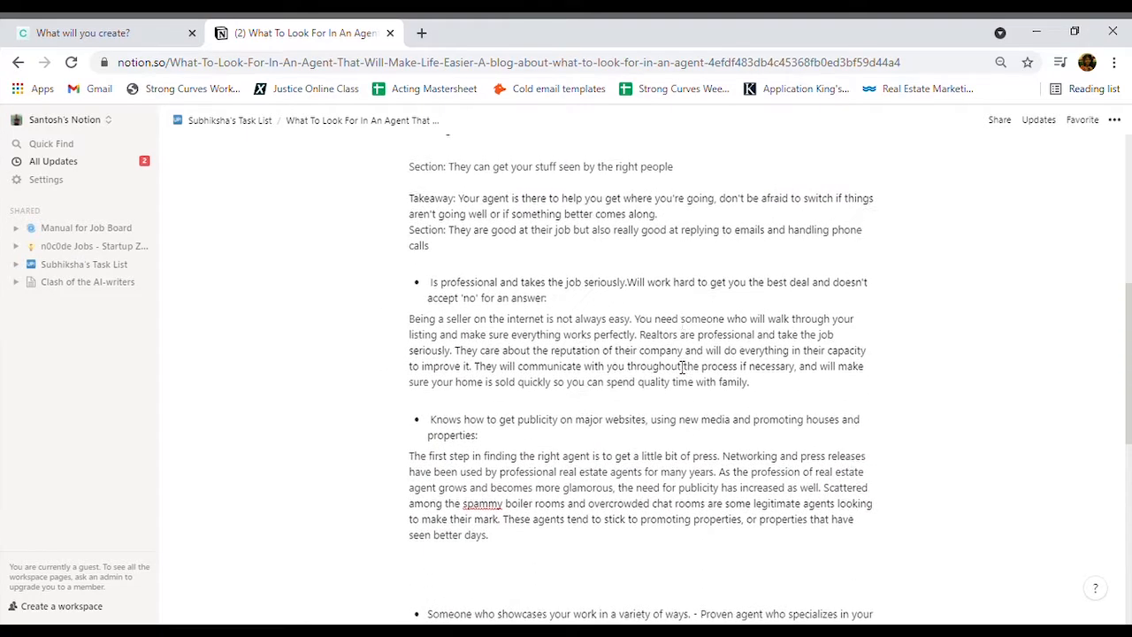
Step: Delete the last two numbered items, "One that knows the rules of thumb..." and "A good negotiator", at the end of the post
scroll(682, 367, "down", 6)
scroll(682, 367, "down", 5)
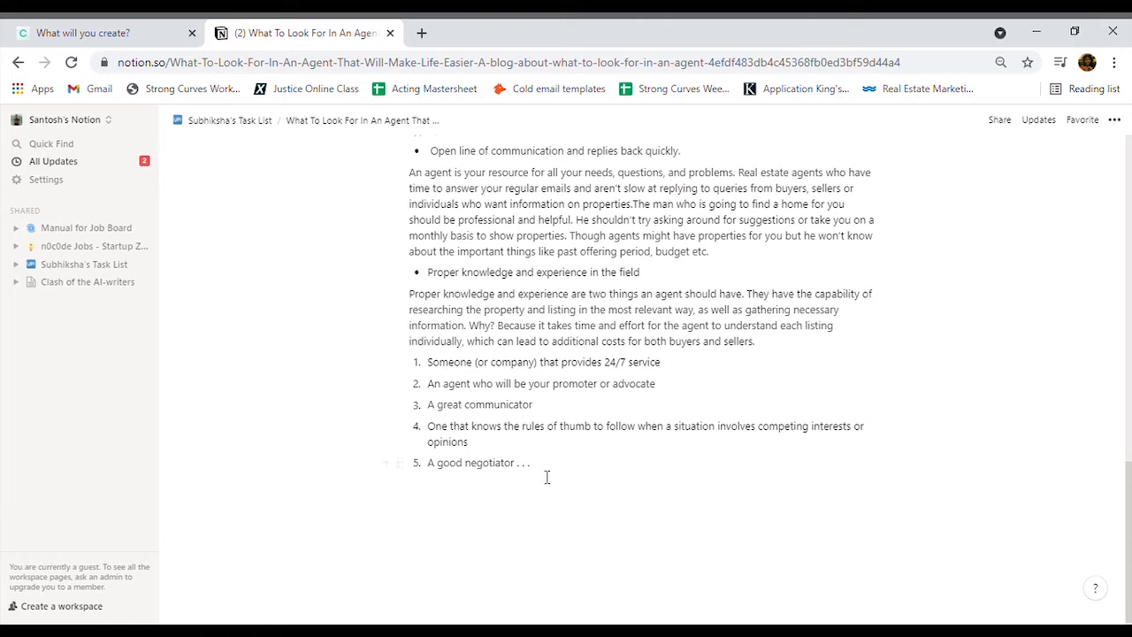
left_click_drag(547, 477, 434, 440)
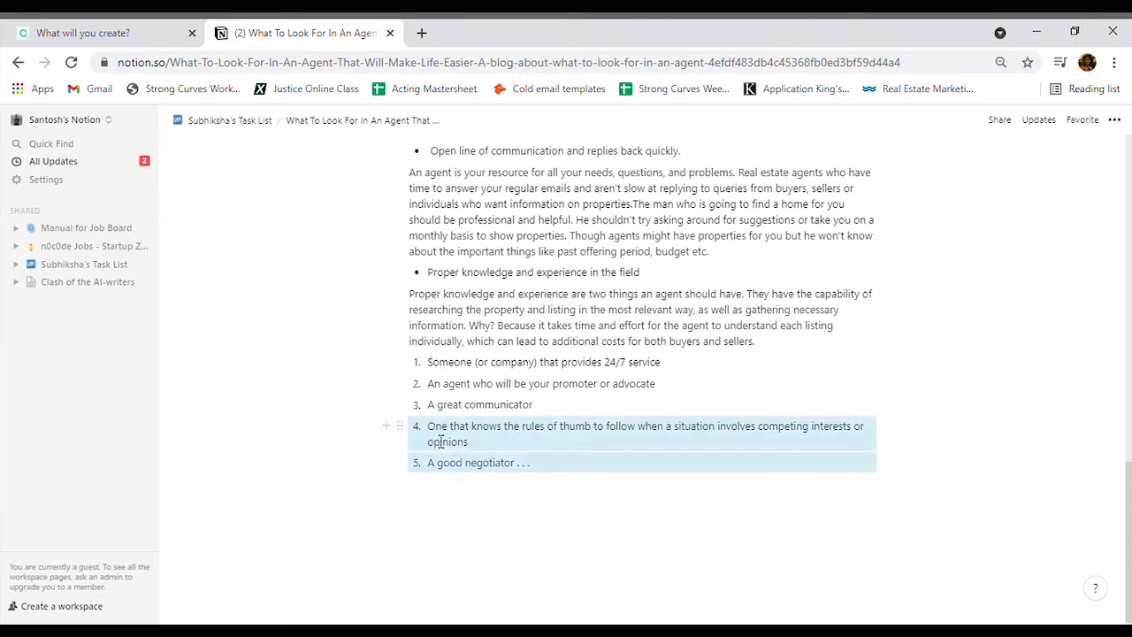
key("BackSpace")
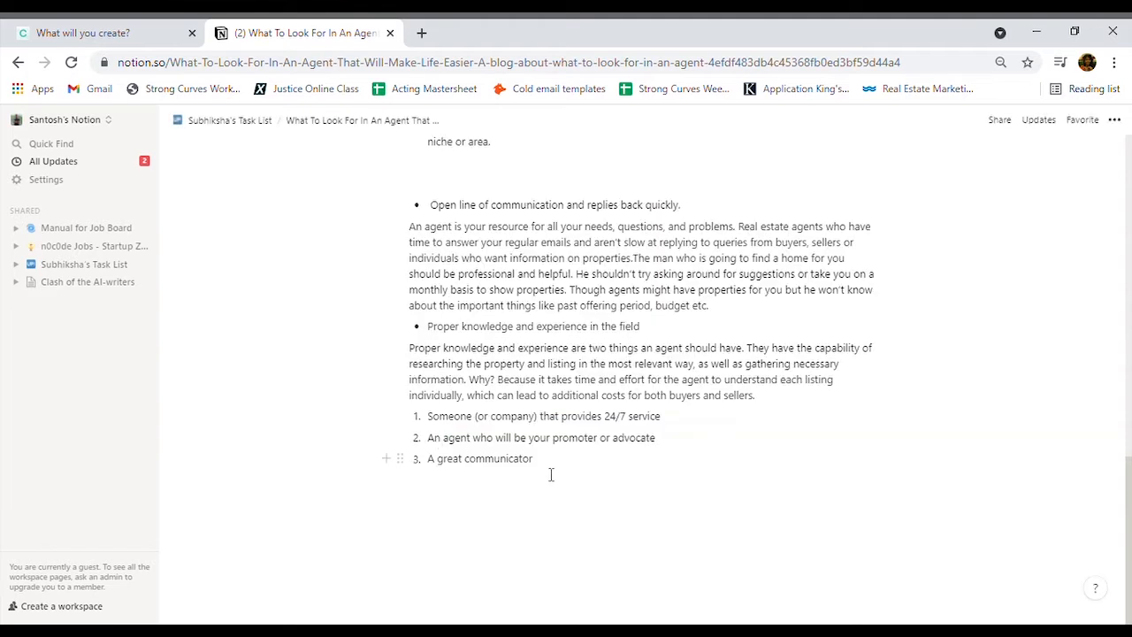
Step: Delete the remaining numbered items about 24/7 service, a promoter or advocate, and a great communicator below the experience paragraph
left_click_drag(667, 427, 432, 418)
left_click(433, 418)
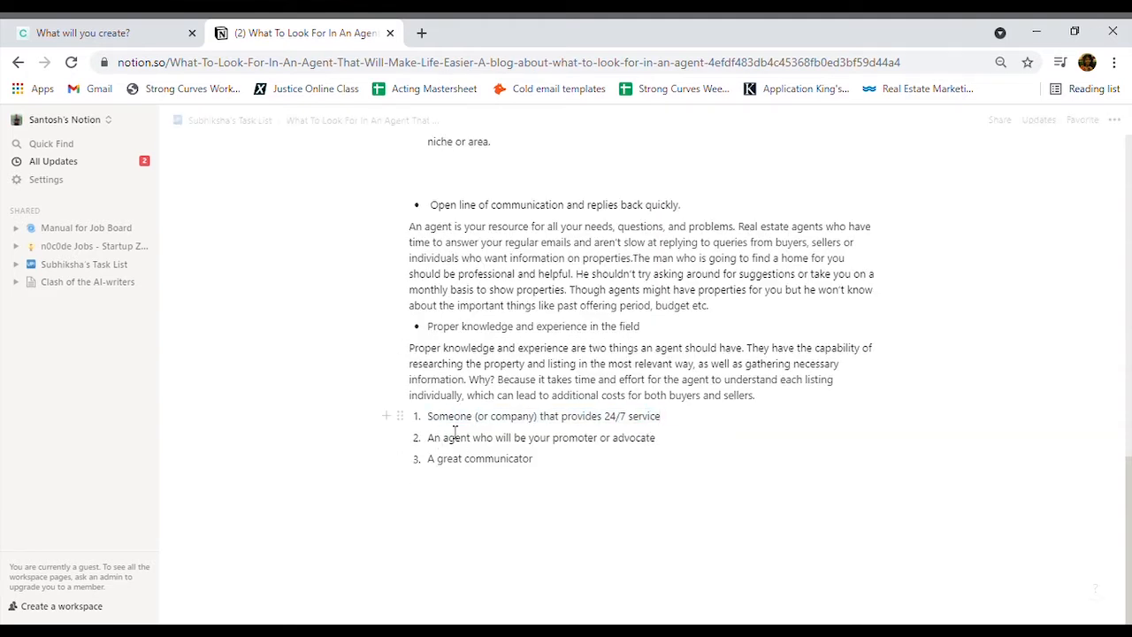
left_click_drag(668, 426, 431, 427)
key("BackSpace")
key("BackSpace")
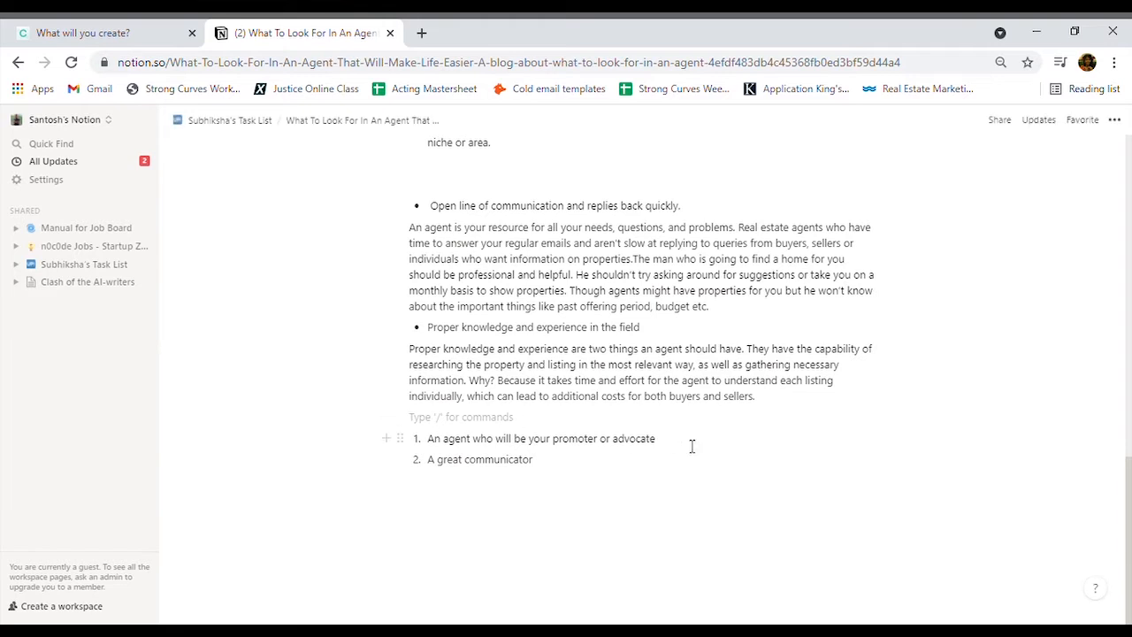
left_click_drag(690, 446, 433, 442)
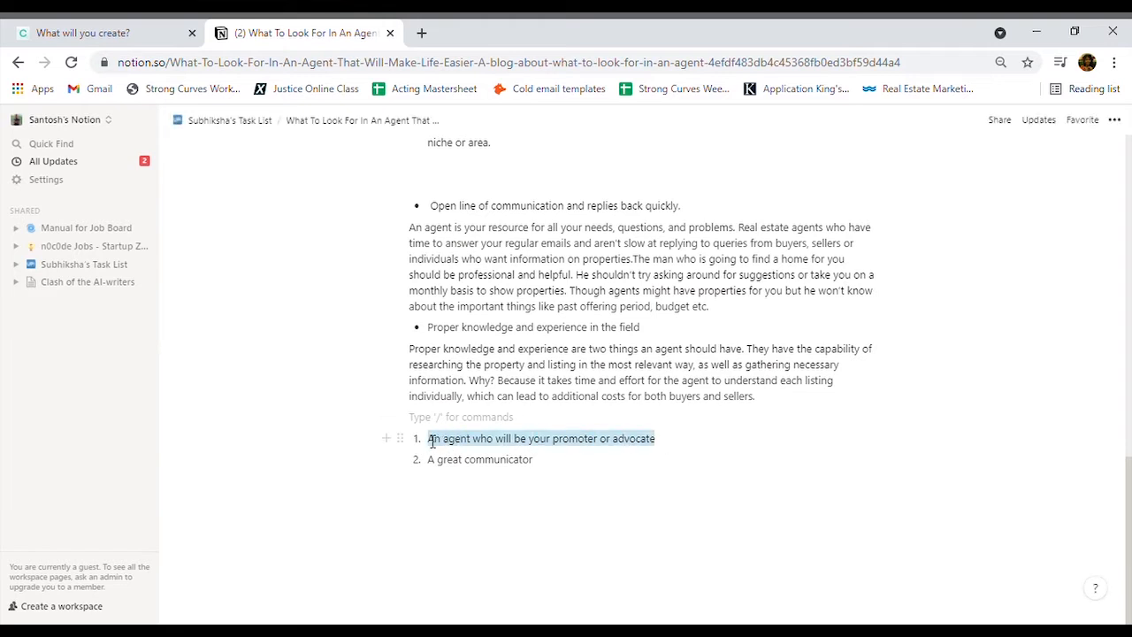
key("BackSpace")
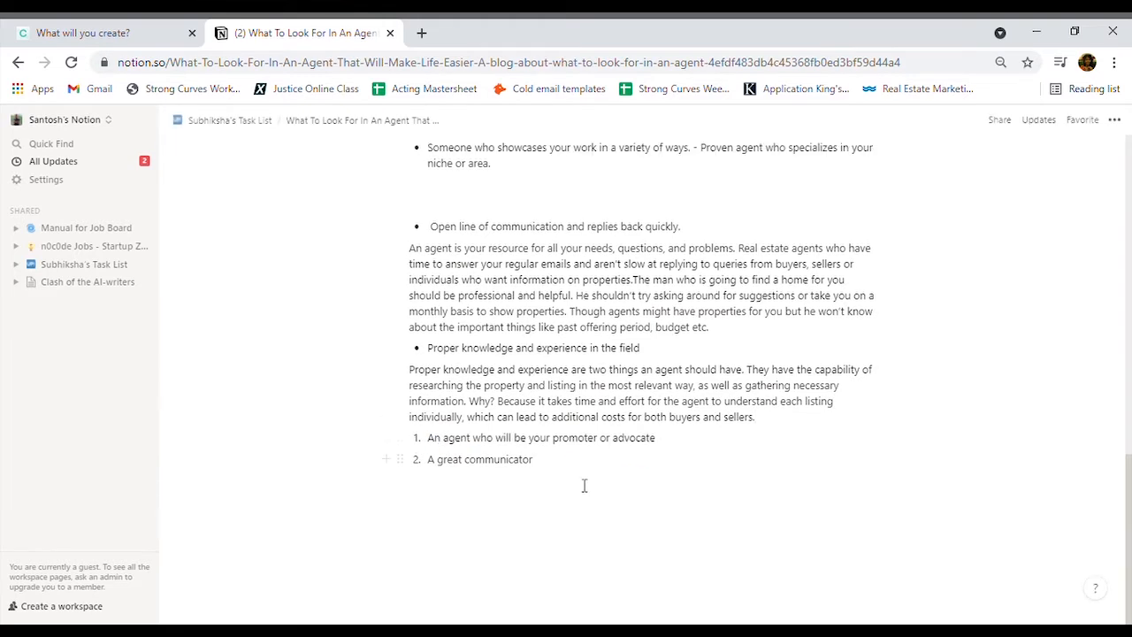
left_click_drag(554, 474, 391, 445)
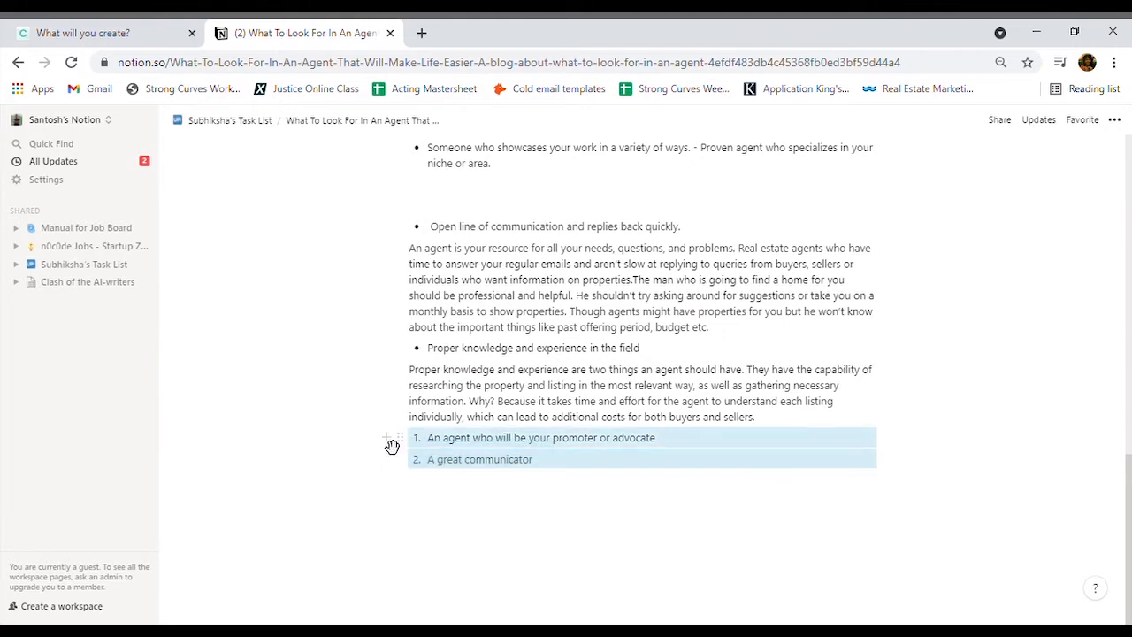
key("BackSpace")
Step: Copy the Notion bullet "Someone who showcases your work in a variety of ways..." into copy.ai, replacing the current bullet point
scroll(653, 432, "up", 3)
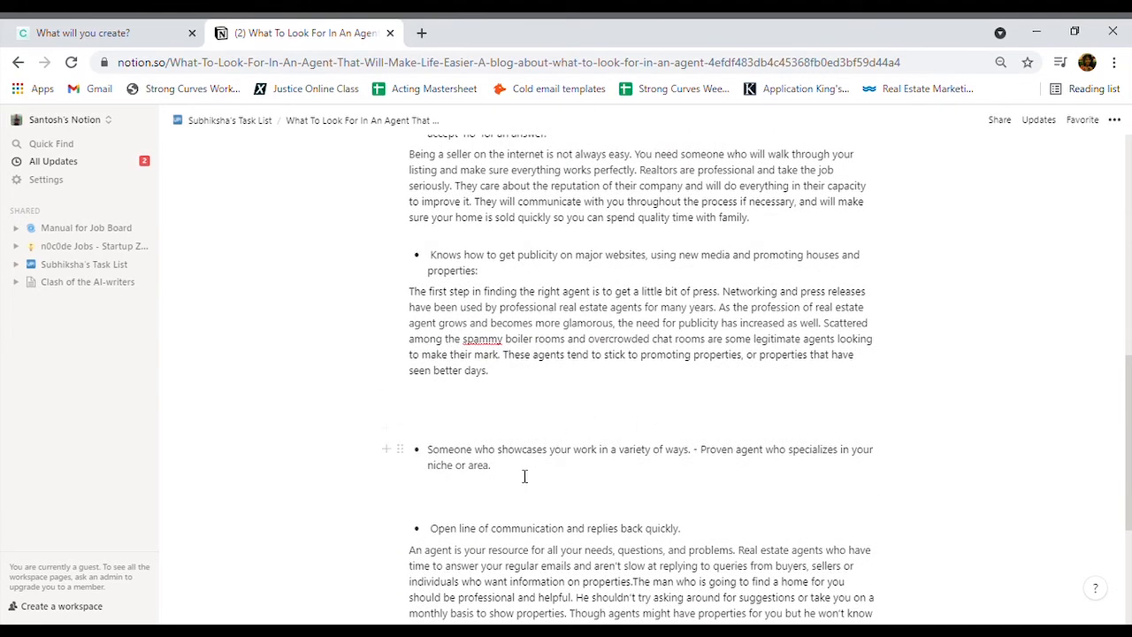
left_click_drag(514, 478, 433, 455)
key("ctrl+c")
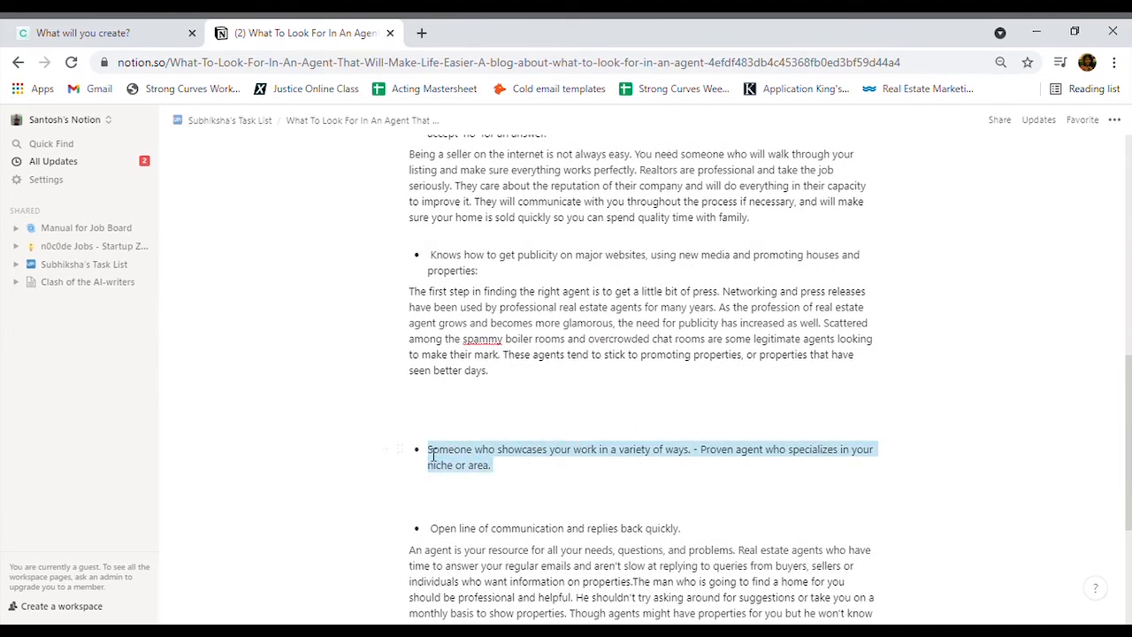
left_click(87, 37)
scroll(383, 329, "up", 7)
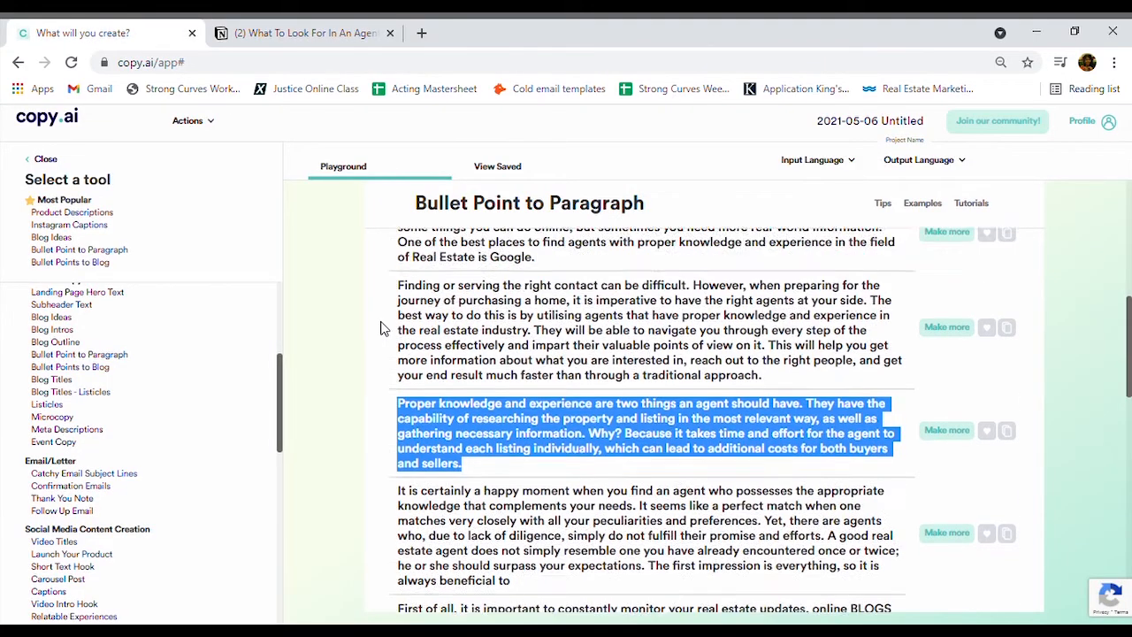
left_click_drag(505, 376, 493, 374)
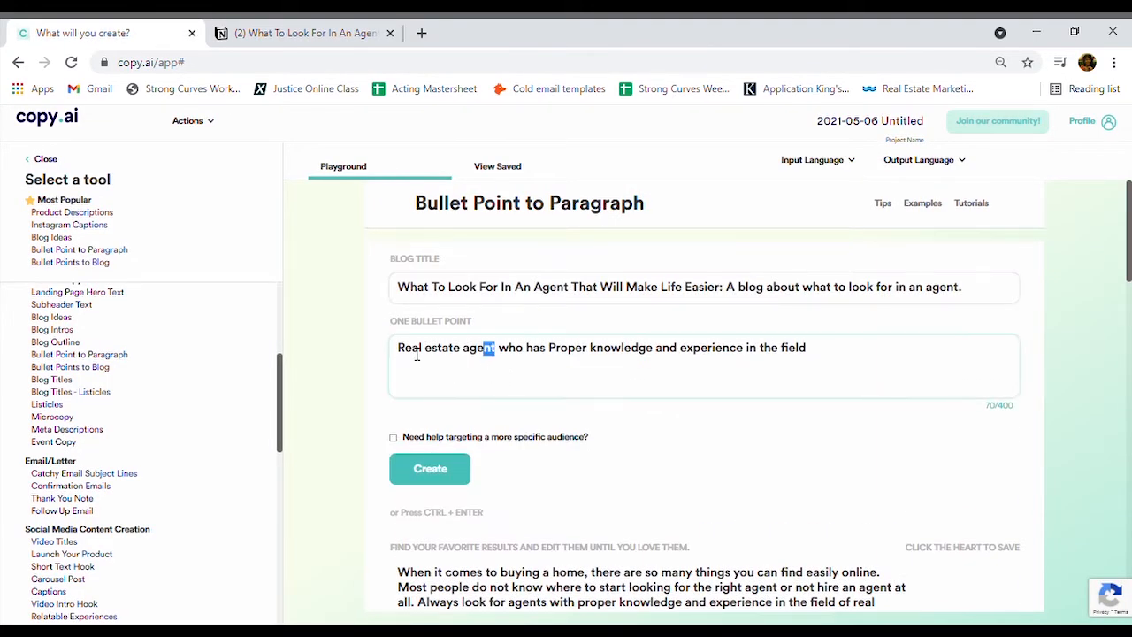
left_click_drag(398, 348, 841, 410)
key("BackSpace")
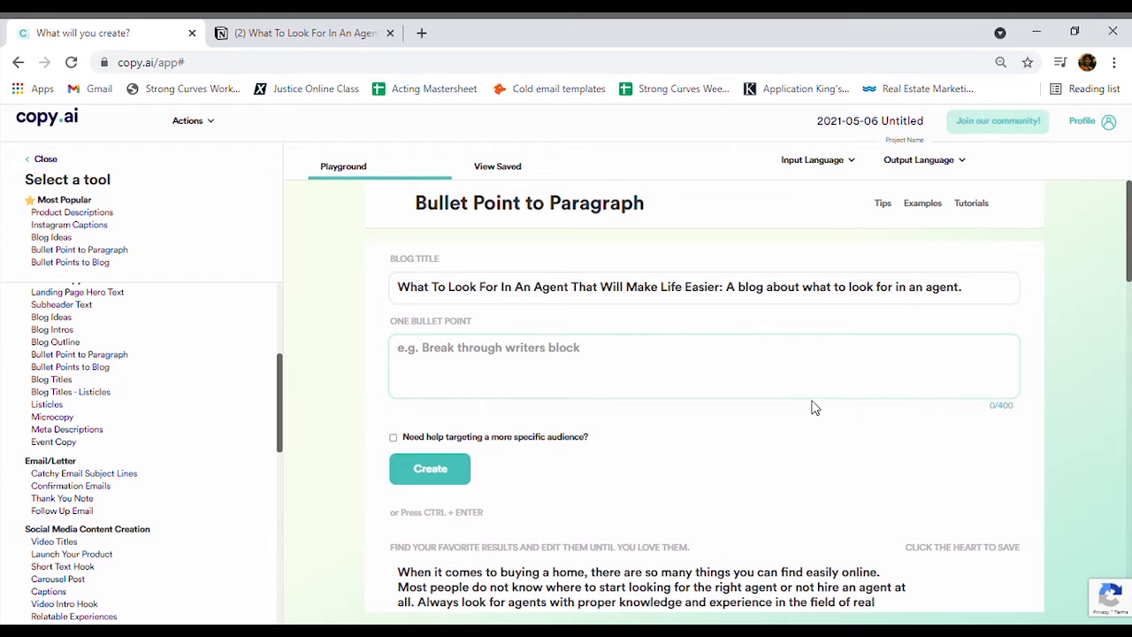
key("ctrl+v")
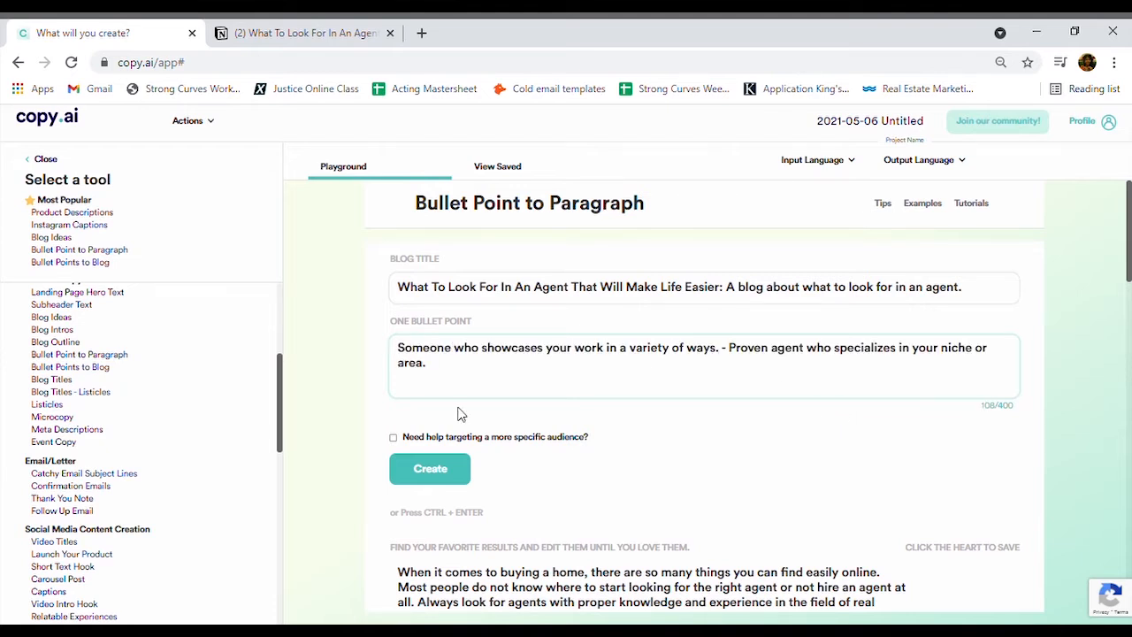
Step: Remove the dash between the two sentences of the bullet point and generate paragraphs from it
left_click(430, 471)
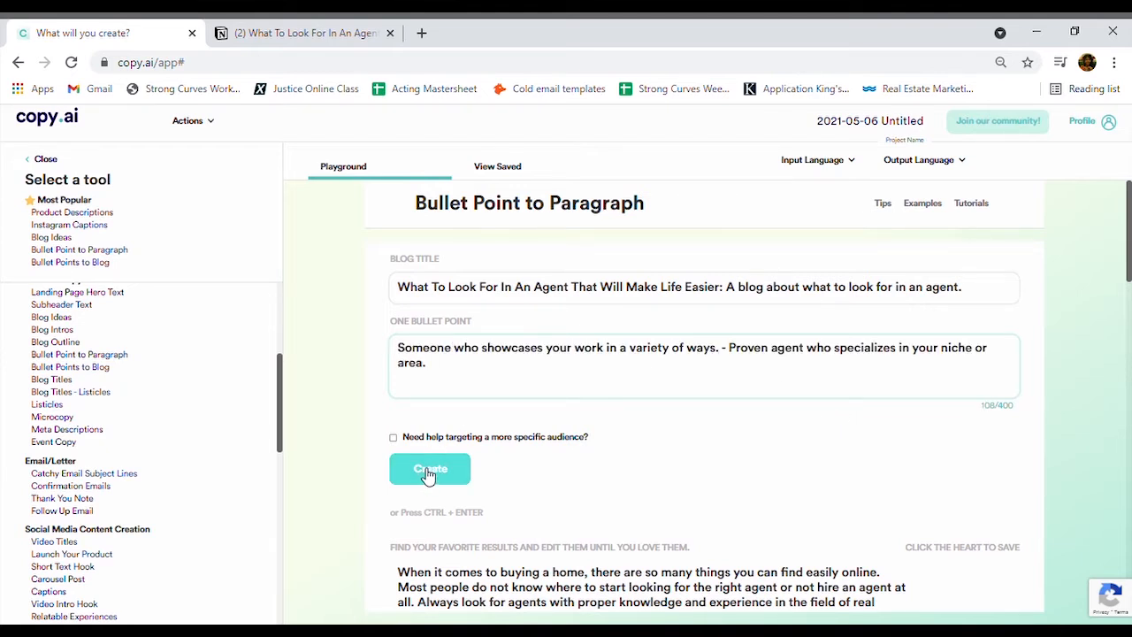
key("BackSpace")
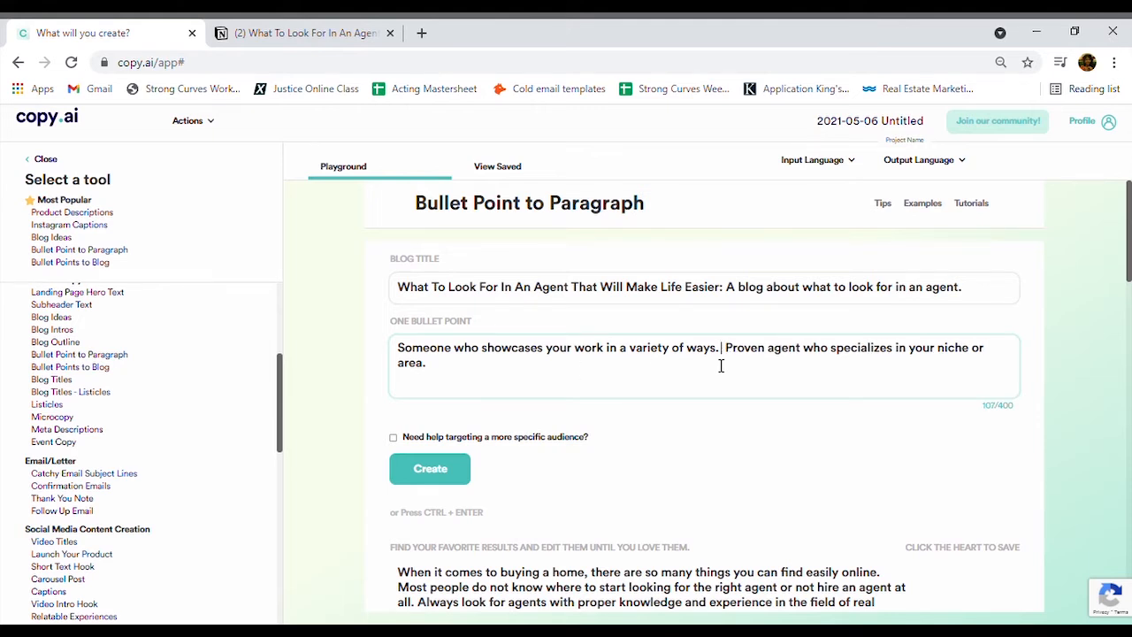
left_click(449, 480)
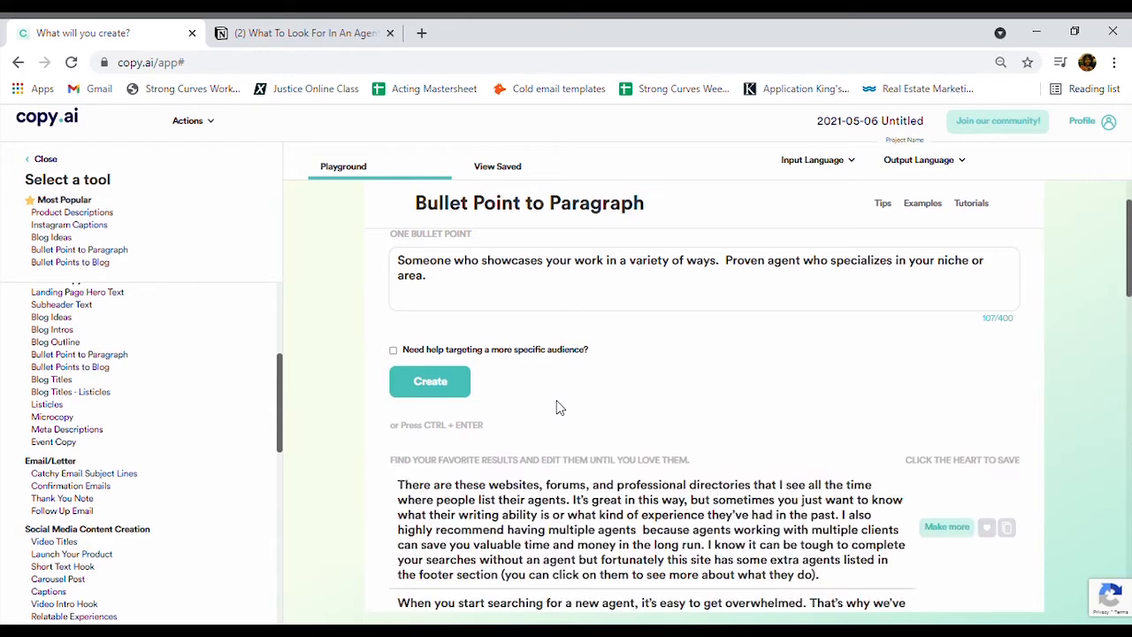
Step: Read through the generated paragraphs about an agent who showcases work and specializes in a niche to find a suitable one
scroll(656, 561, "down", 2)
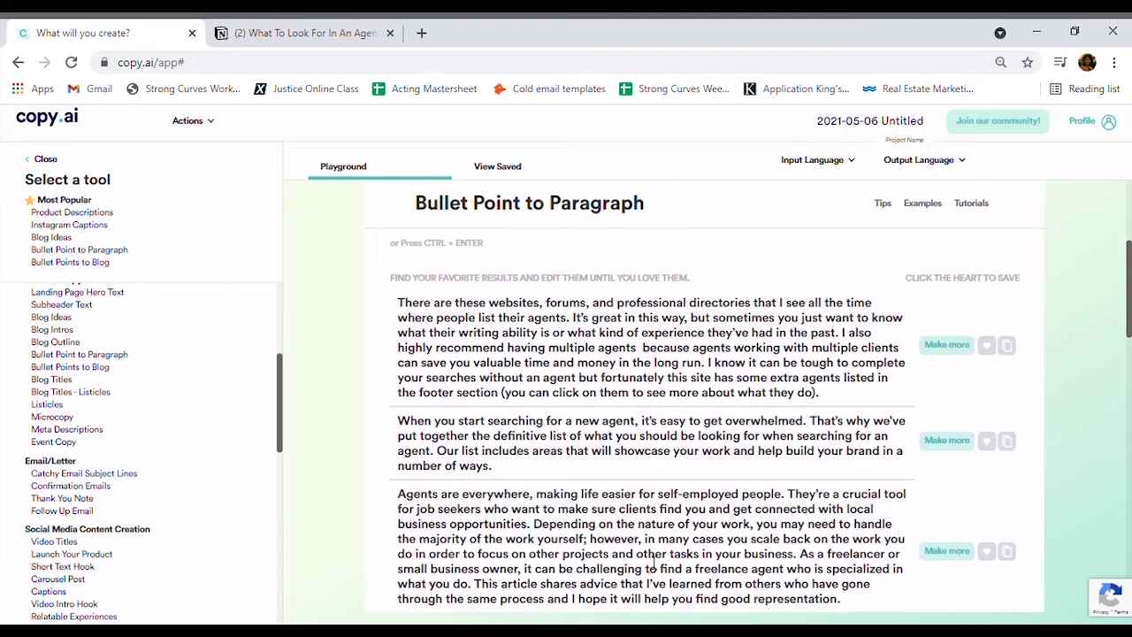
scroll(655, 560, "down", 1)
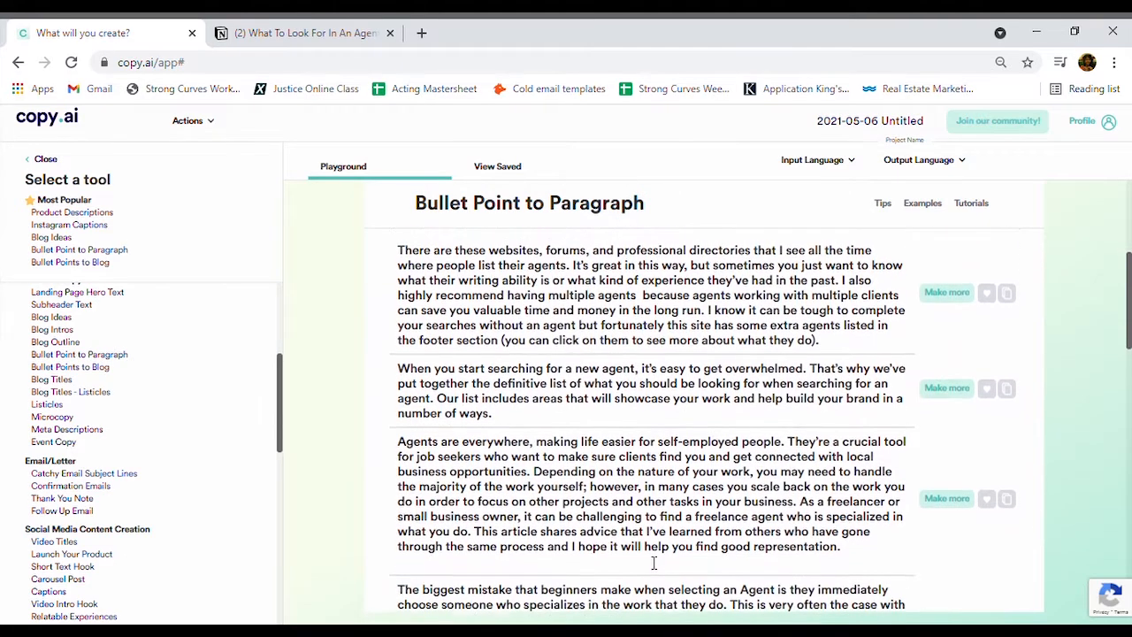
scroll(653, 562, "down", 1)
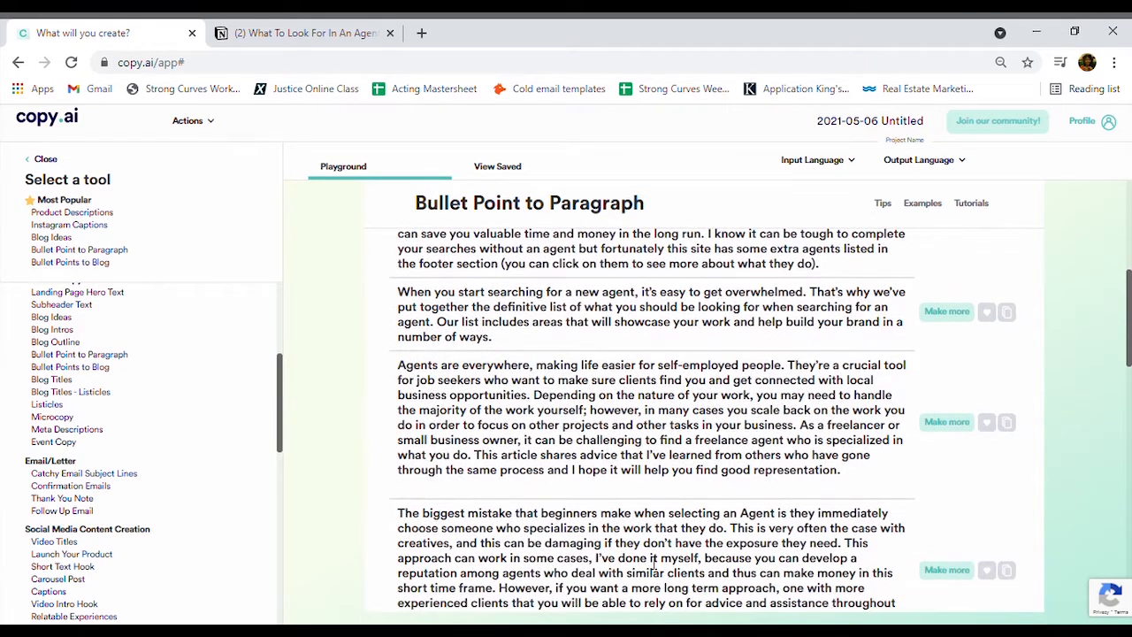
scroll(653, 562, "down", 1)
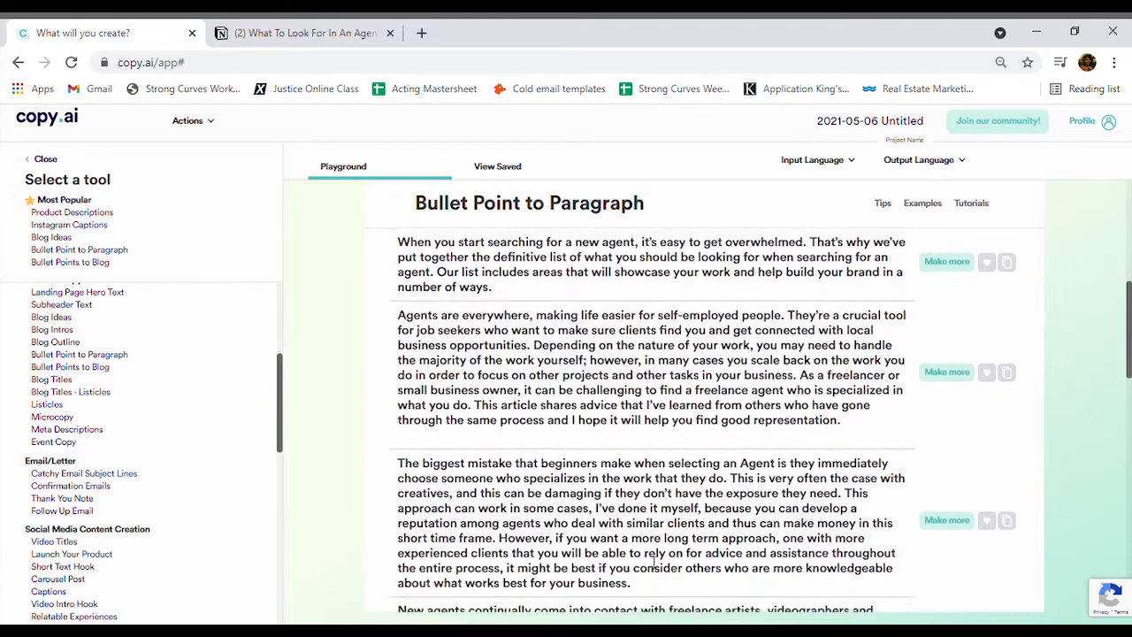
scroll(653, 562, "down", 1)
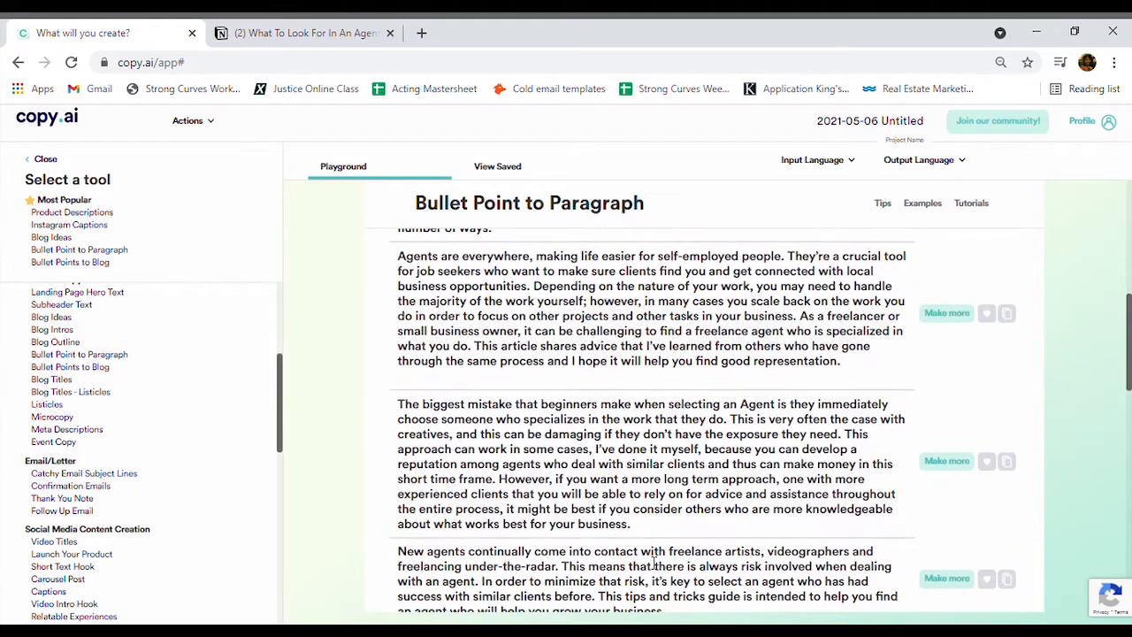
scroll(654, 563, "up", 6)
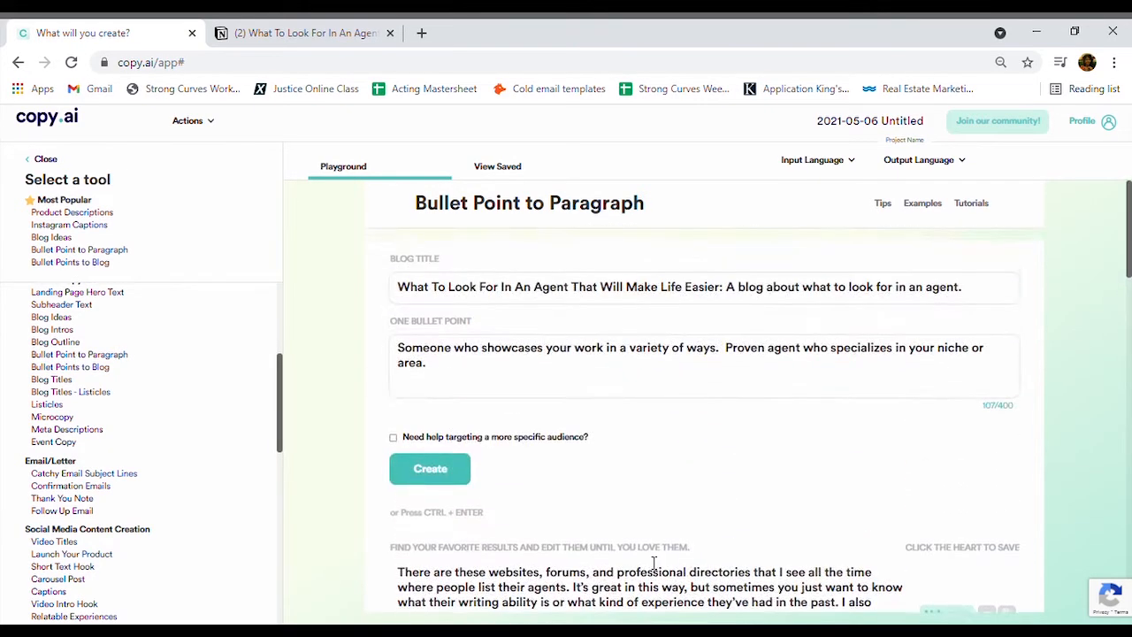
scroll(654, 562, "down", 5)
scroll(654, 563, "down", 2)
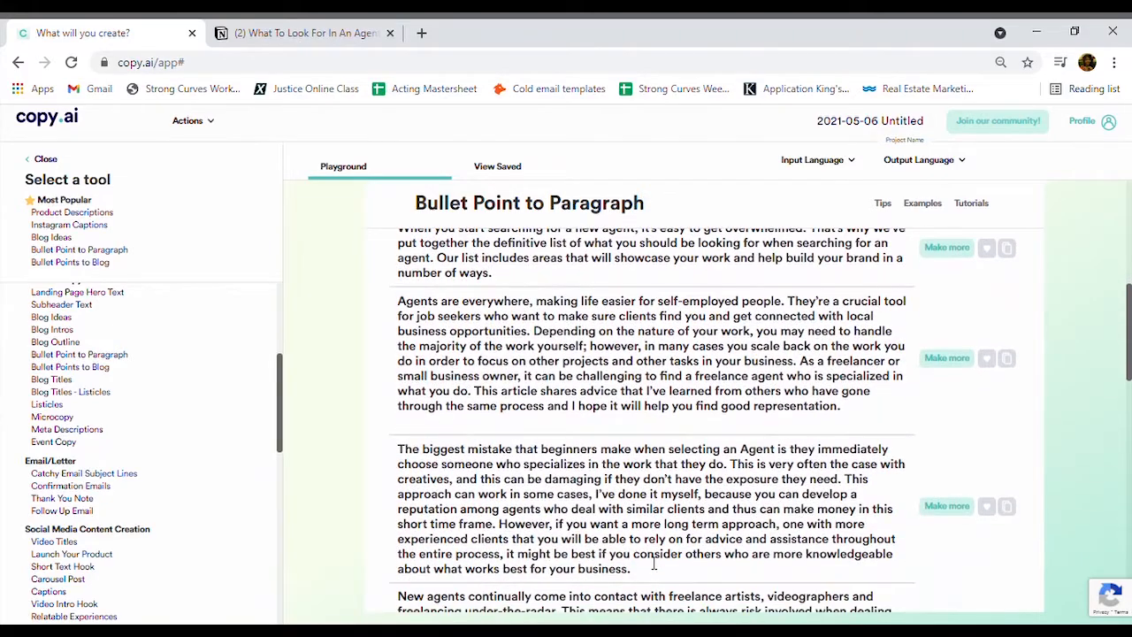
scroll(654, 562, "down", 2)
scroll(654, 563, "down", 2)
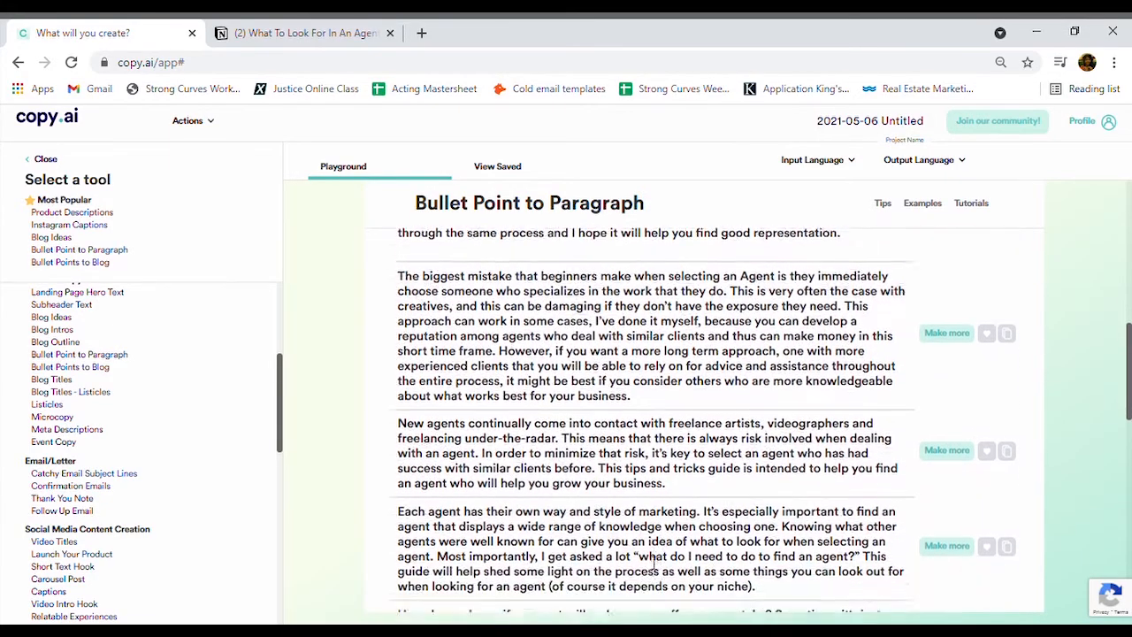
scroll(654, 562, "down", 1)
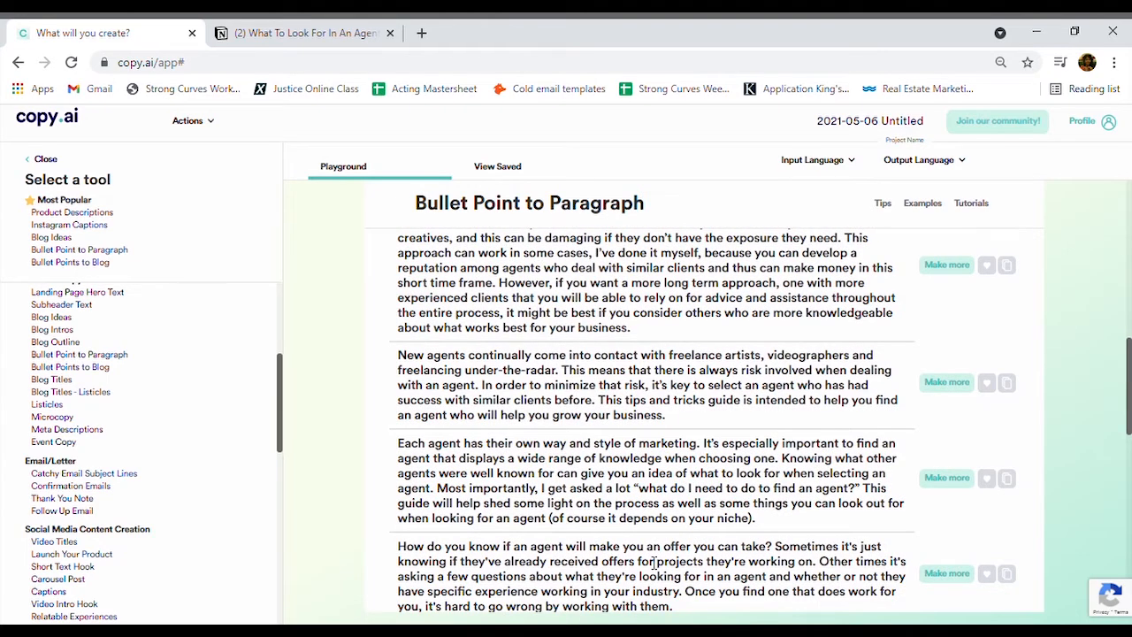
scroll(653, 562, "down", 1)
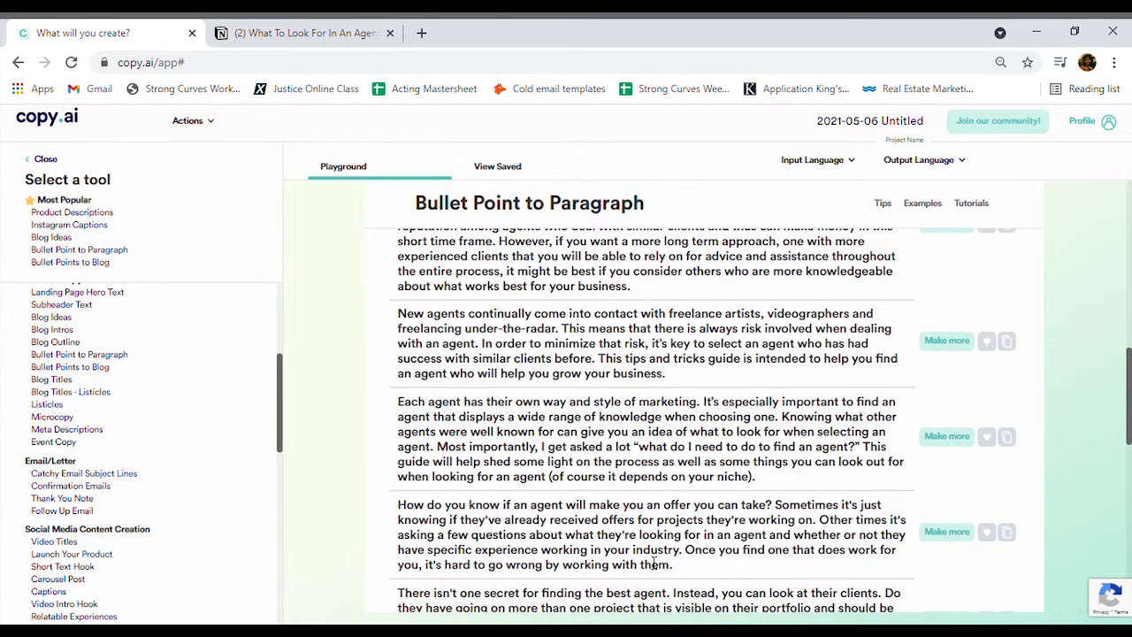
scroll(654, 562, "up", 2)
scroll(655, 563, "down", 3)
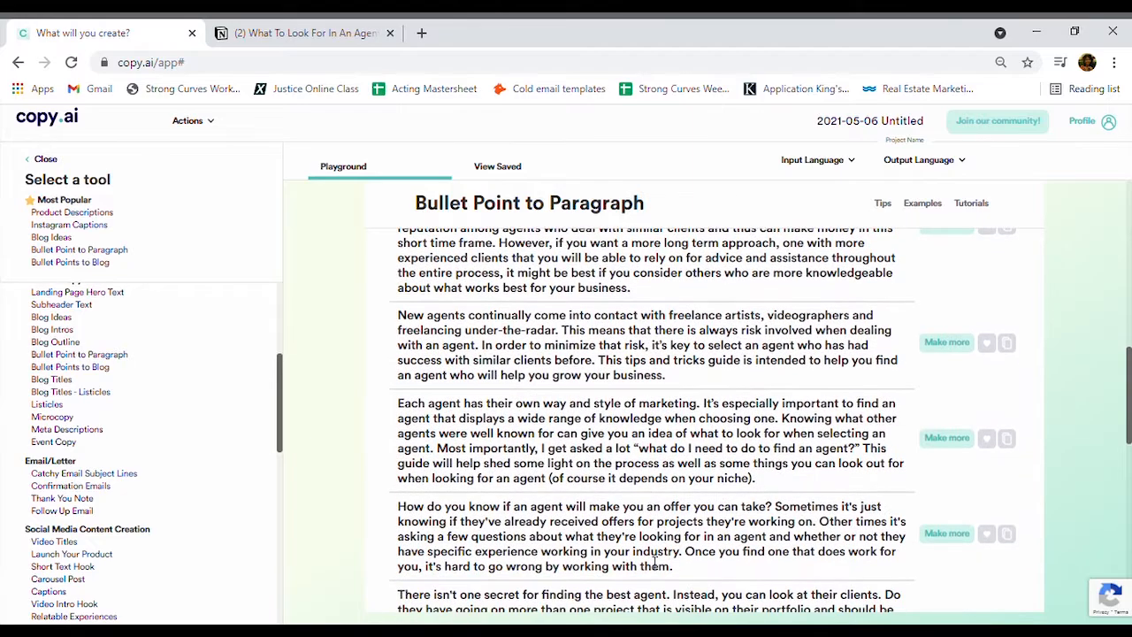
scroll(654, 563, "up", 1)
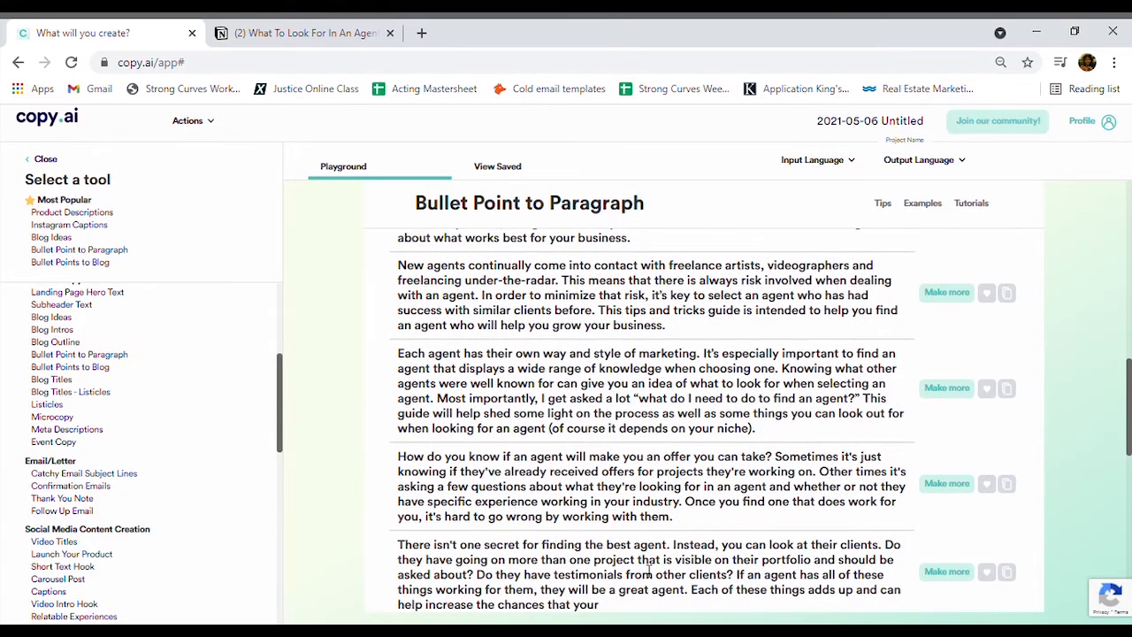
scroll(650, 570, "down", 2)
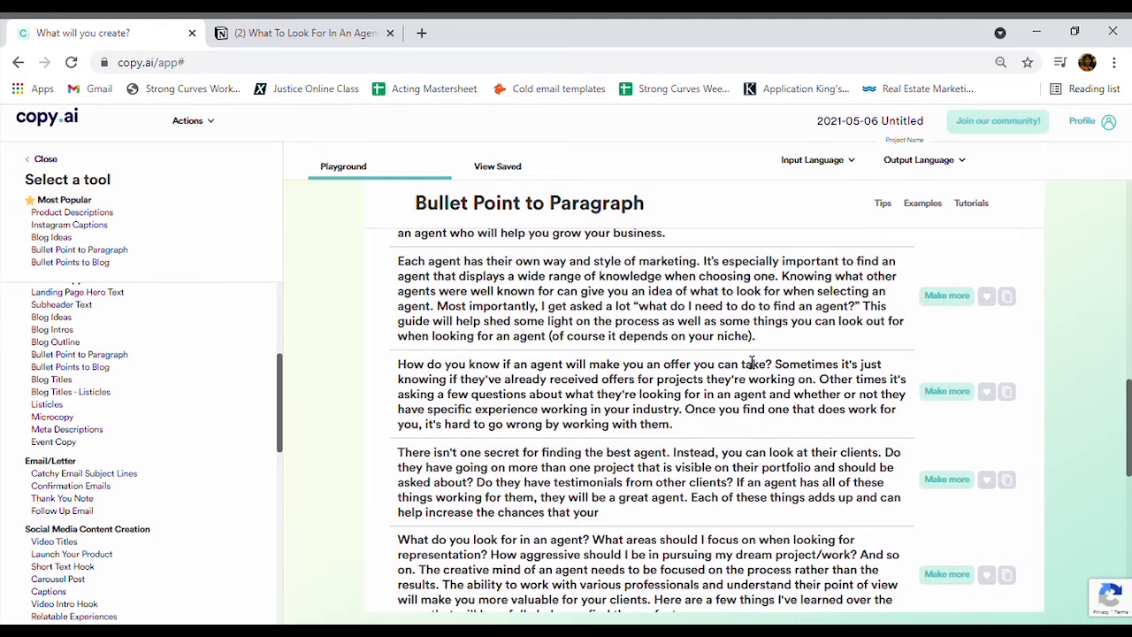
Step: Copy the result beginning "Each agent has their own way" into Notion below the "Someone who showcases your work" bullet, ending that bullet with a colon
left_click_drag(758, 338, 408, 268)
key("ctrl+c")
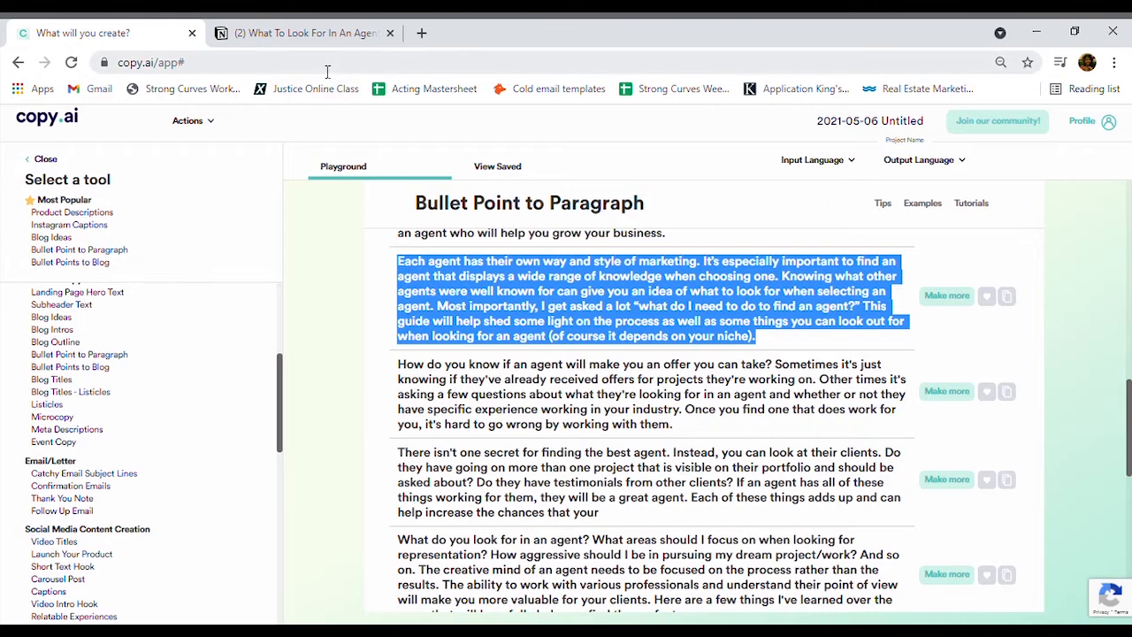
left_click(306, 34)
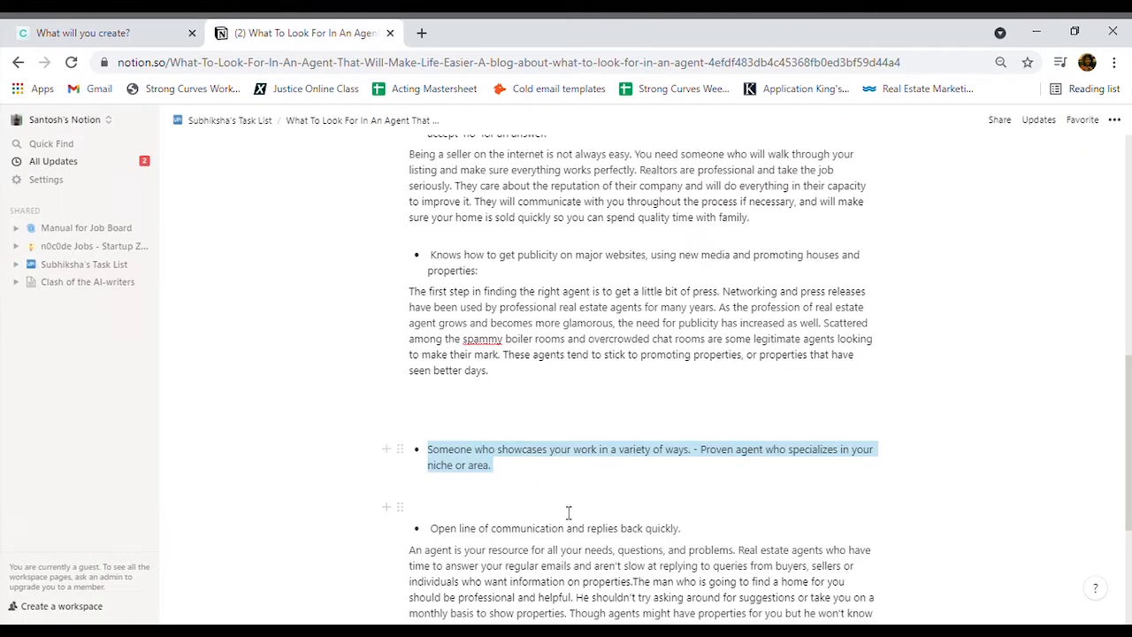
left_click(546, 493)
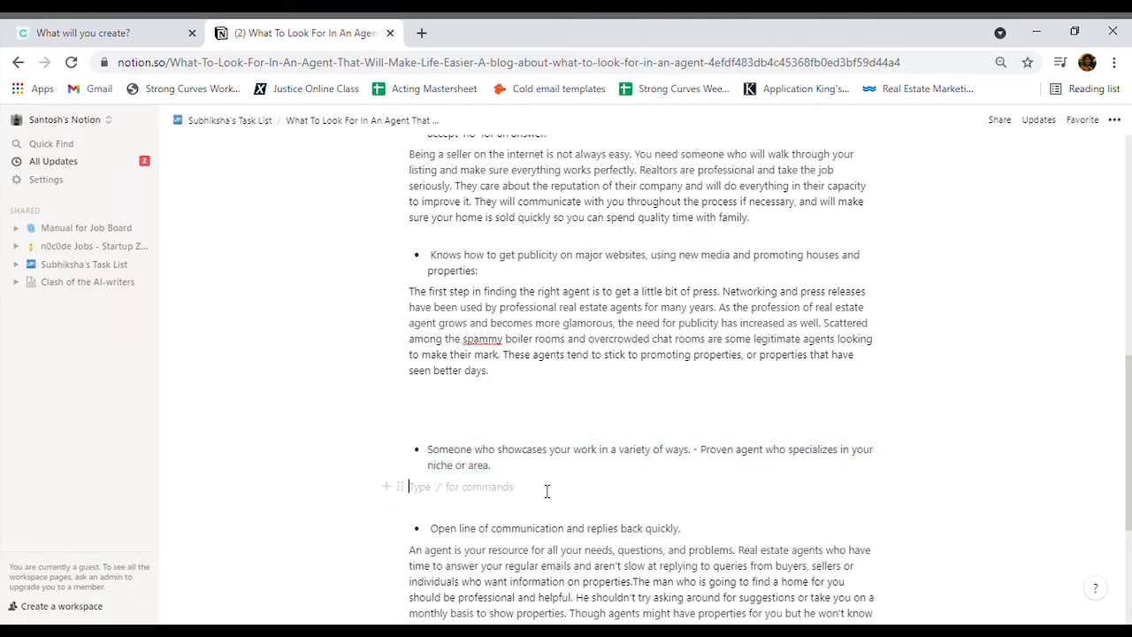
key("BackSpace")
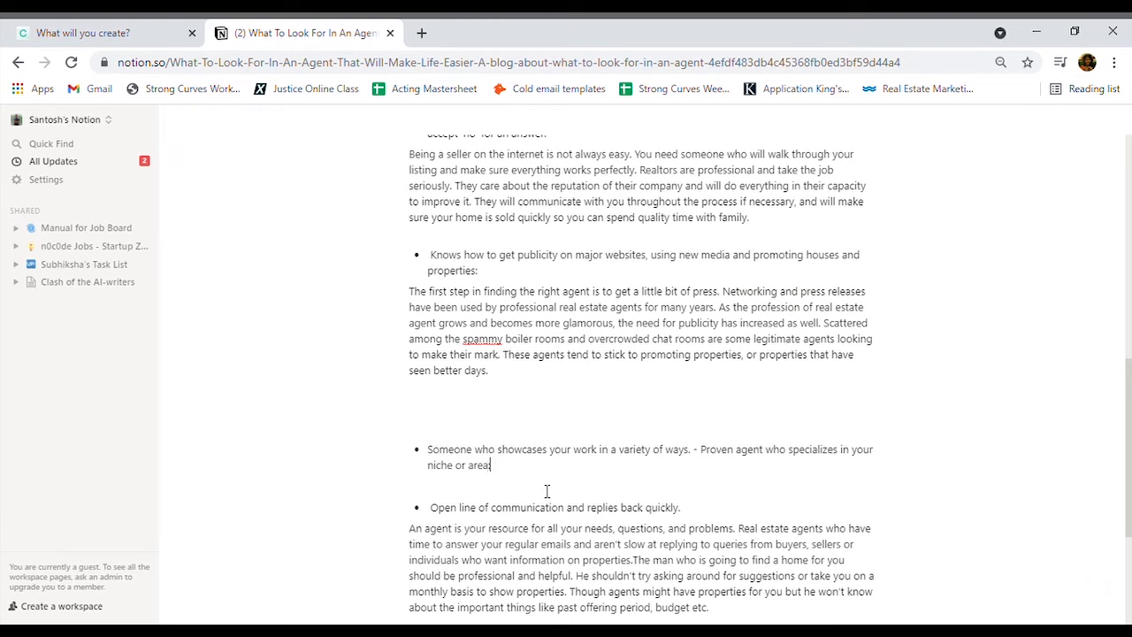
key("Return")
key("ctrl+v")
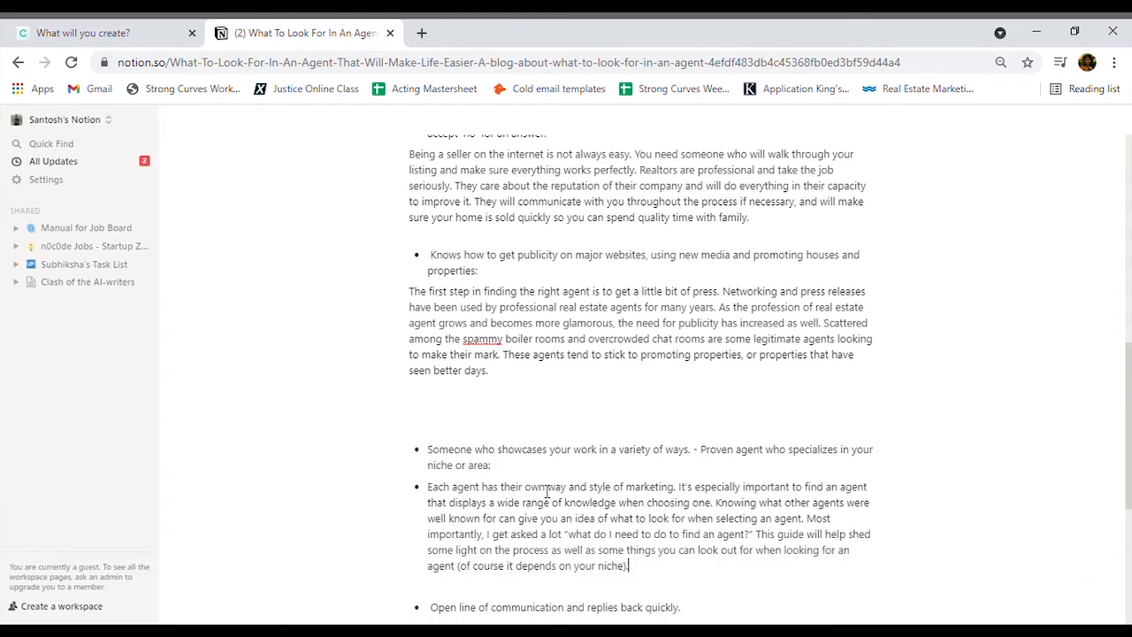
Step: Turn the pasted "Each agent has their own way" bullet into plain text and remove the extra blank line above the "Someone who showcases" bullet
left_click(429, 487)
key("BackSpace")
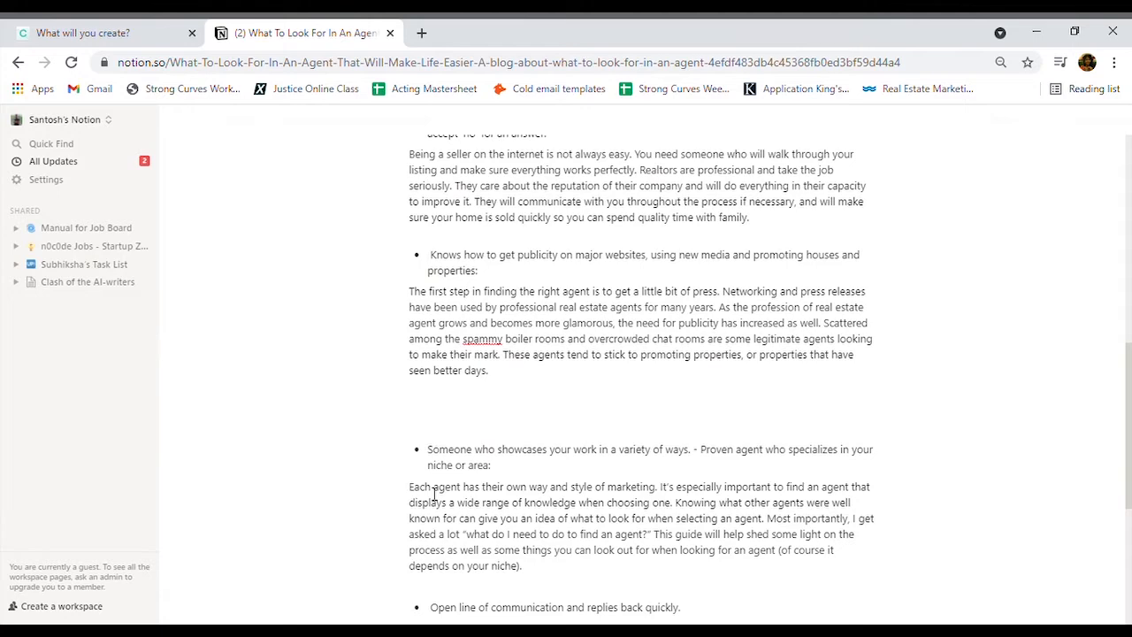
key("BackSpace")
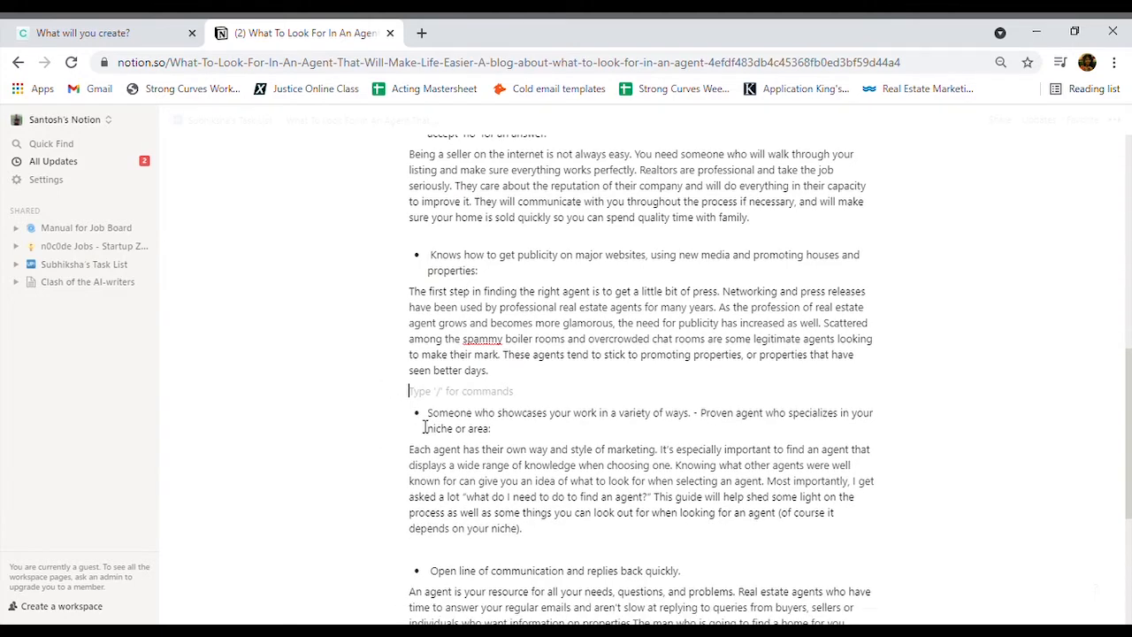
Step: Review the whole blog post from the title to the last paragraph for leftover outline text
scroll(351, 448, "down", 3)
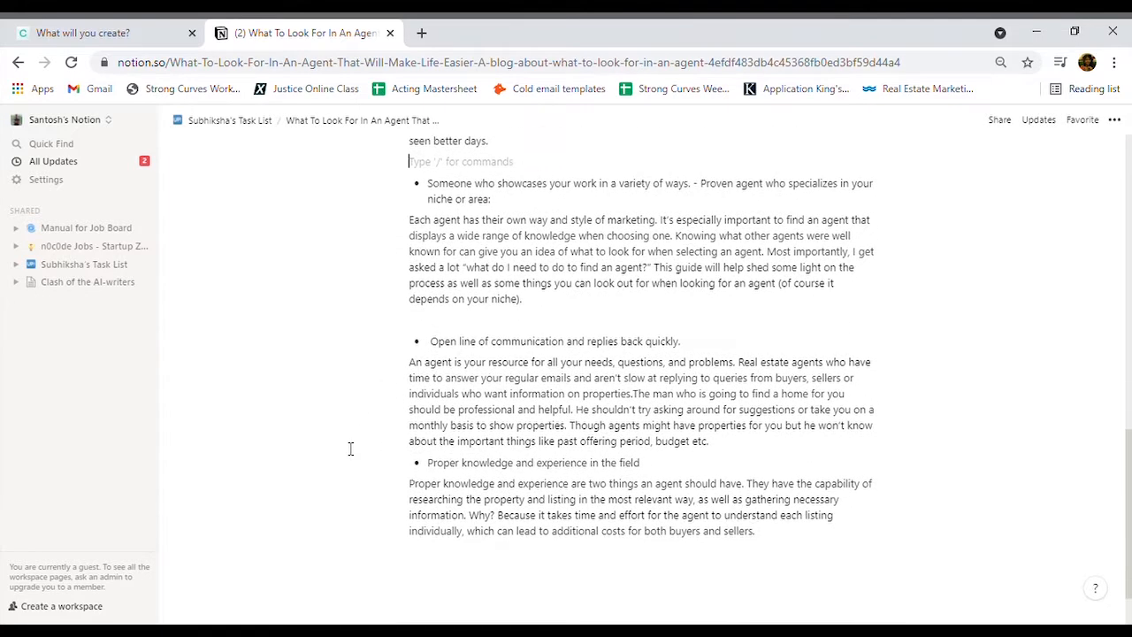
scroll(350, 449, "up", 2)
scroll(351, 448, "up", 4)
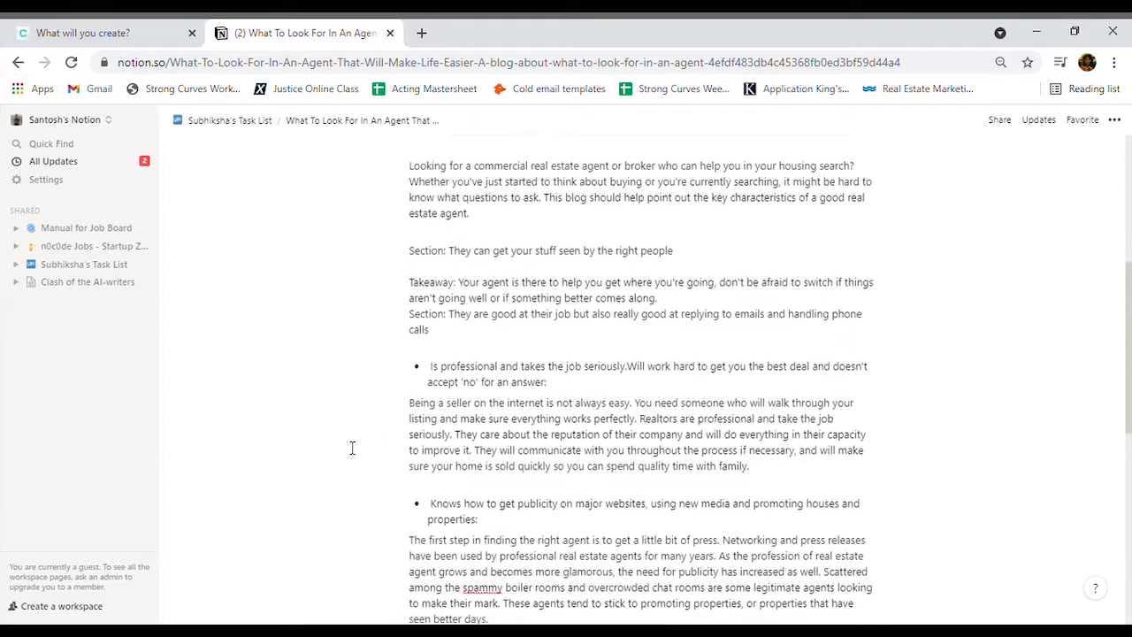
scroll(351, 448, "down", 2)
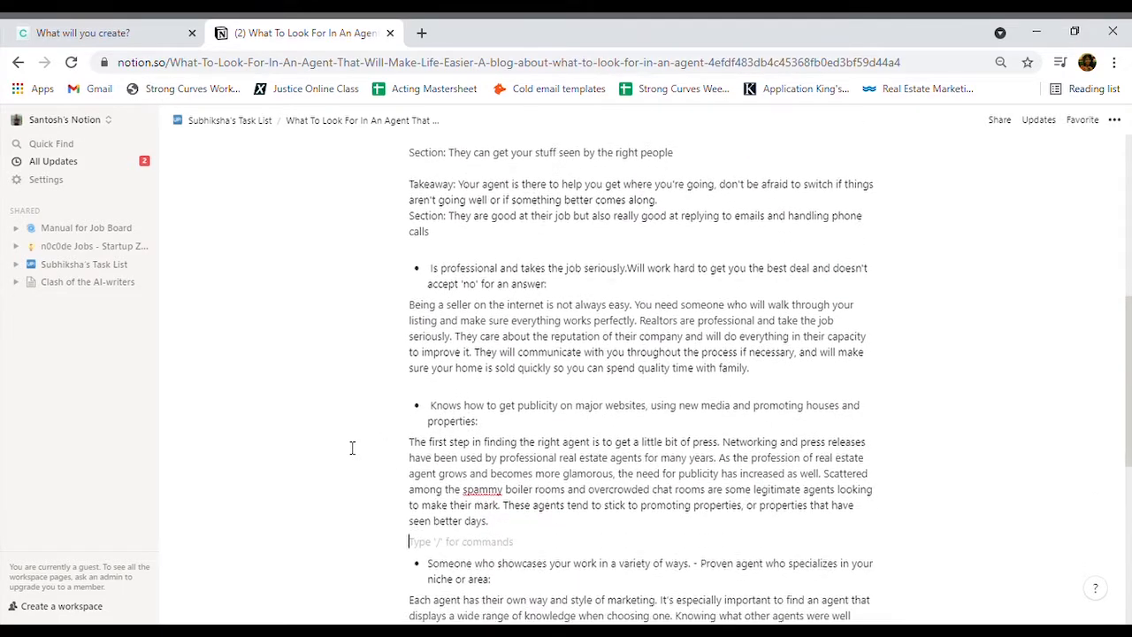
scroll(351, 449, "up", 3)
scroll(351, 449, "down", 4)
scroll(351, 448, "down", 4)
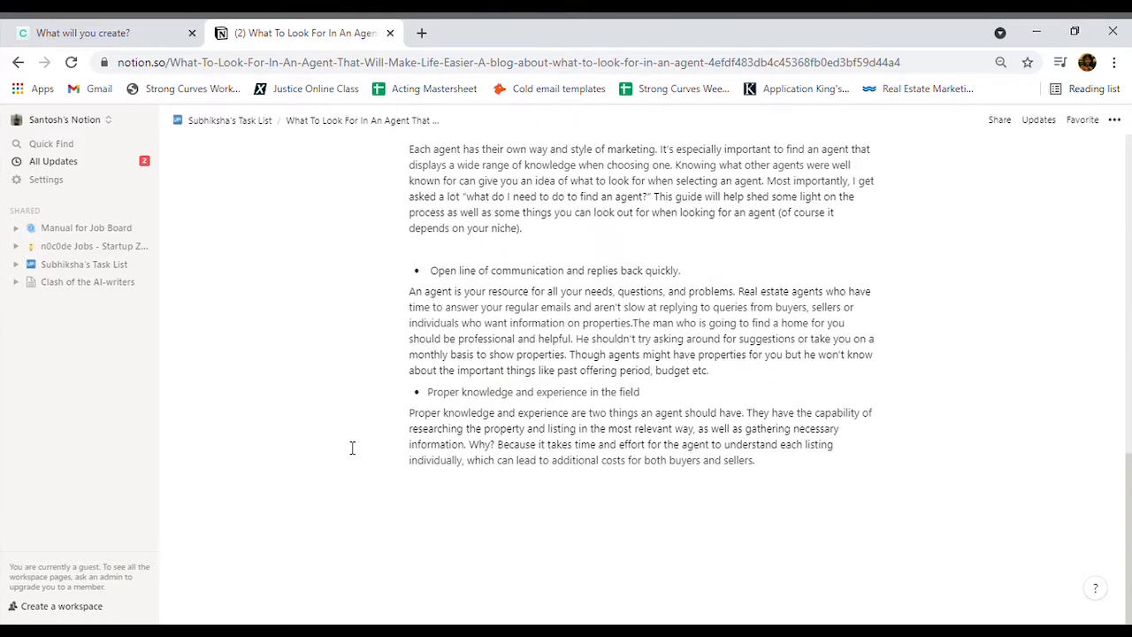
scroll(351, 448, "up", 10)
scroll(352, 449, "up", 1)
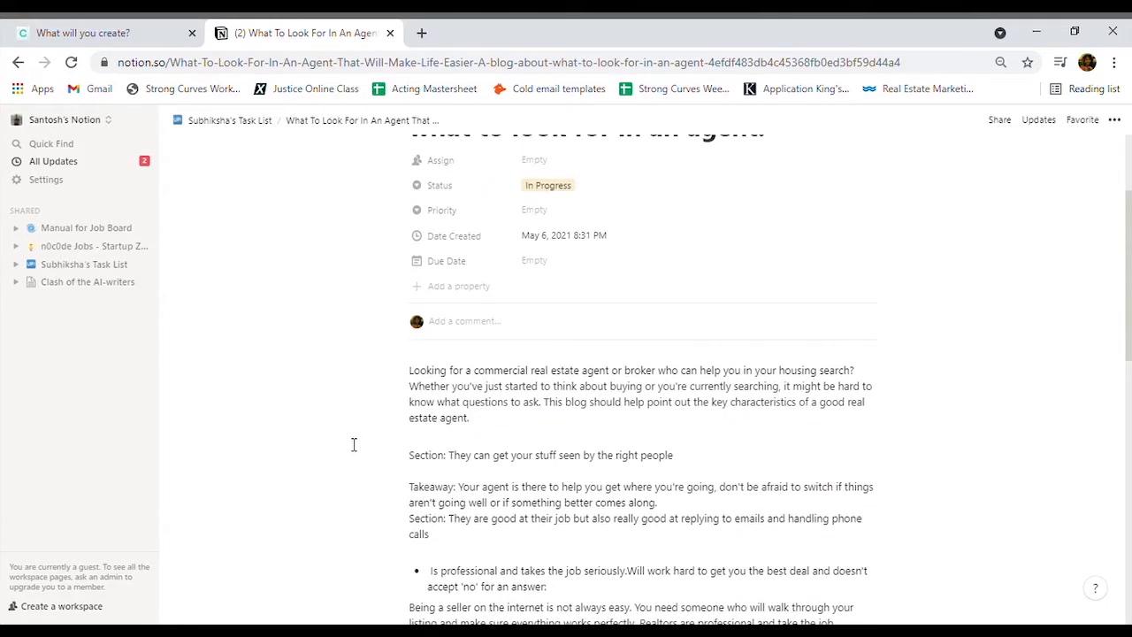
scroll(353, 444, "down", 10)
scroll(353, 444, "up", 11)
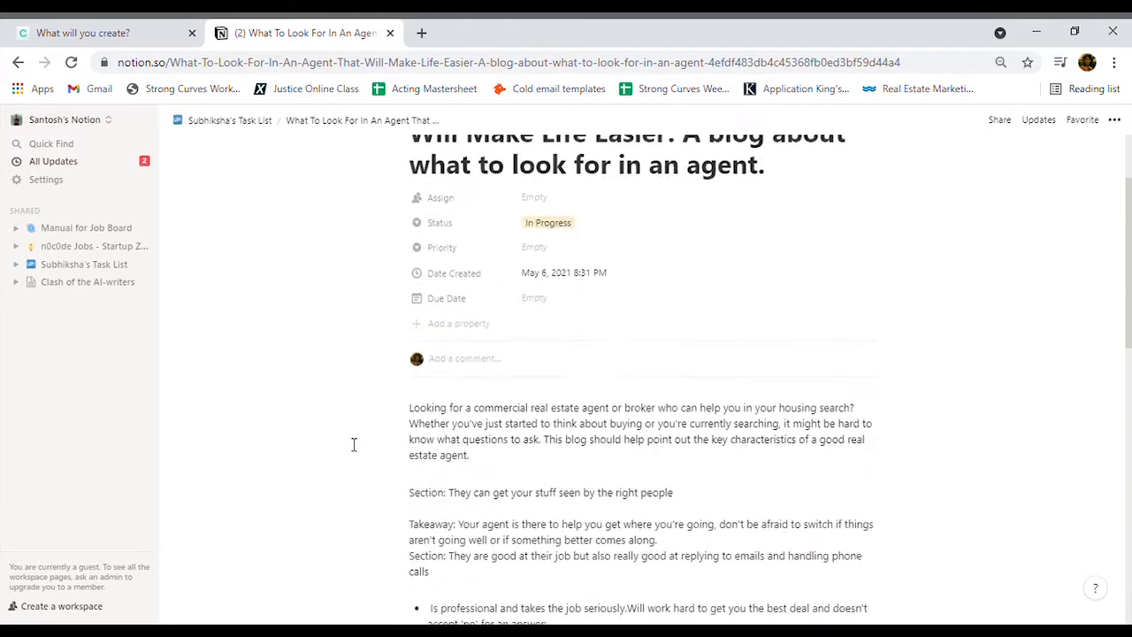
scroll(353, 444, "up", 2)
scroll(353, 444, "down", 6)
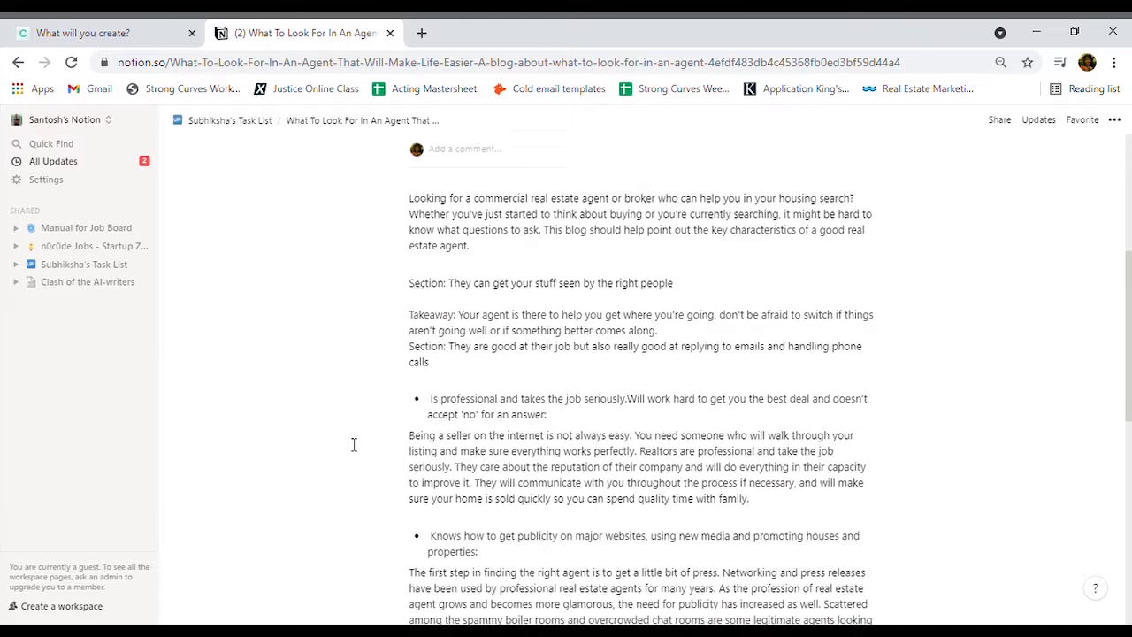
scroll(353, 444, "down", 4)
scroll(353, 444, "up", 7)
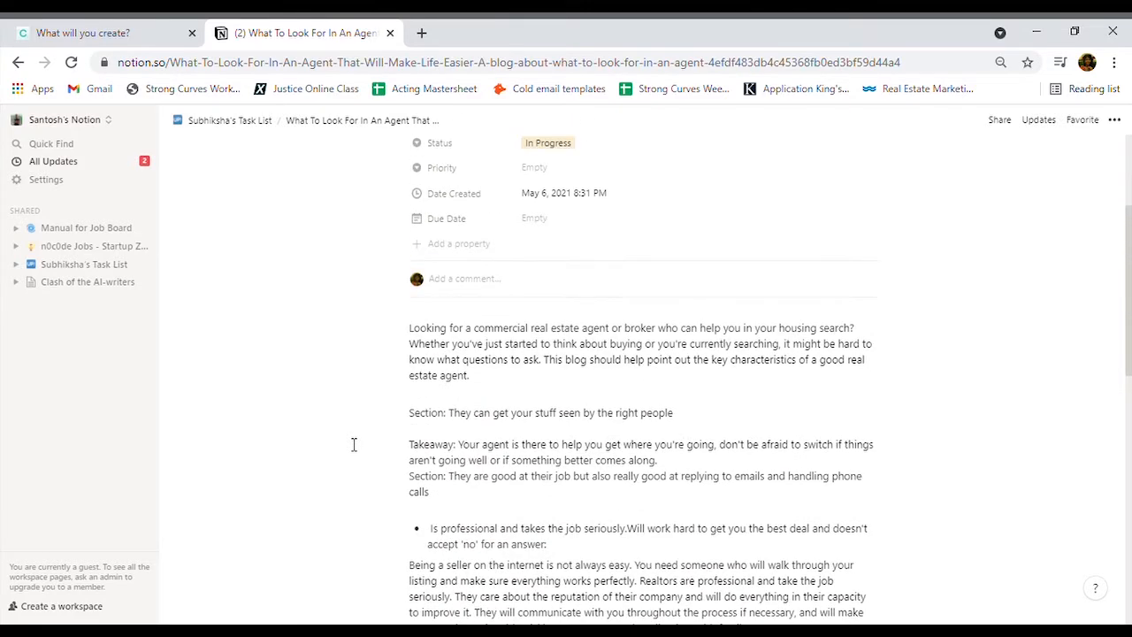
Step: Delete the leftover outline lines starting with "Section:" and "Takeaway:" between the introduction and the first bullet
left_click_drag(693, 423, 590, 412)
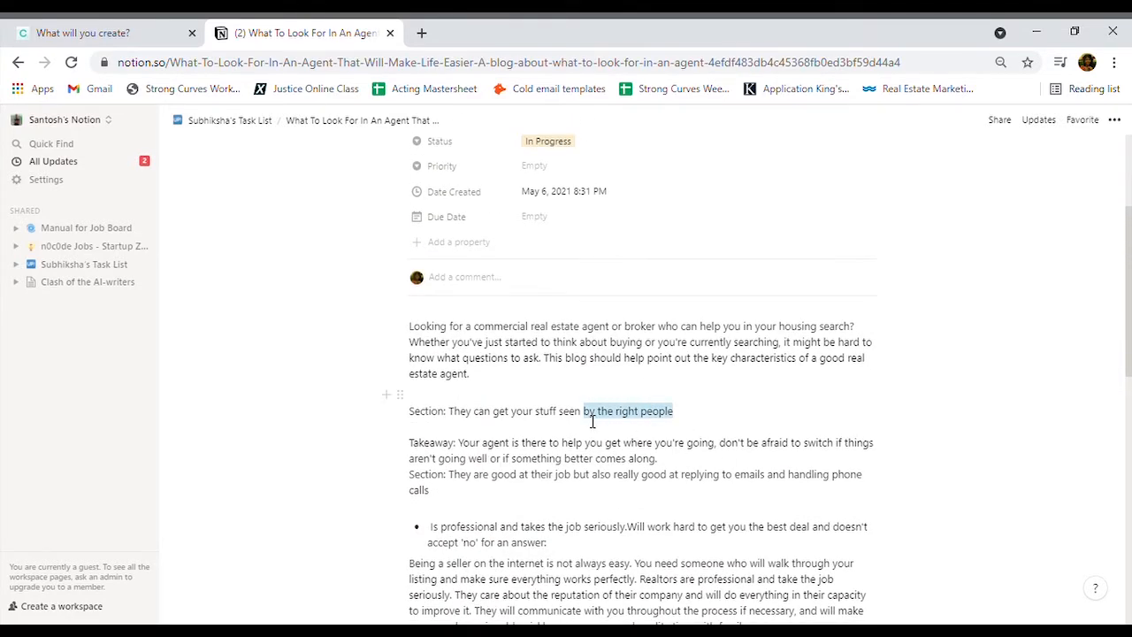
left_click_drag(483, 501, 412, 426)
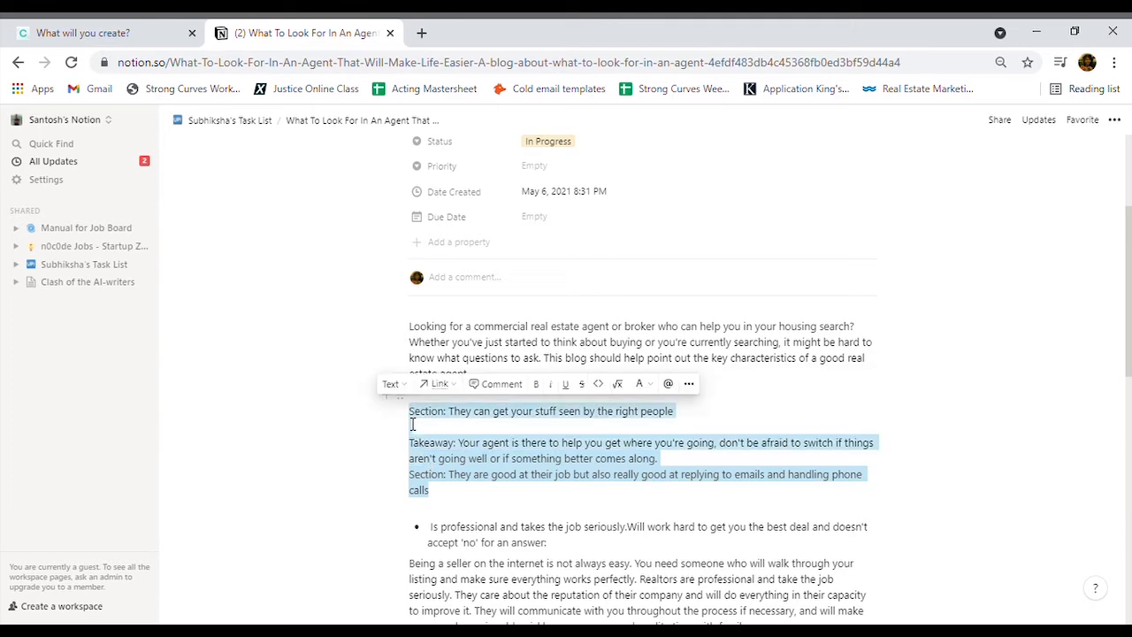
key("BackSpace")
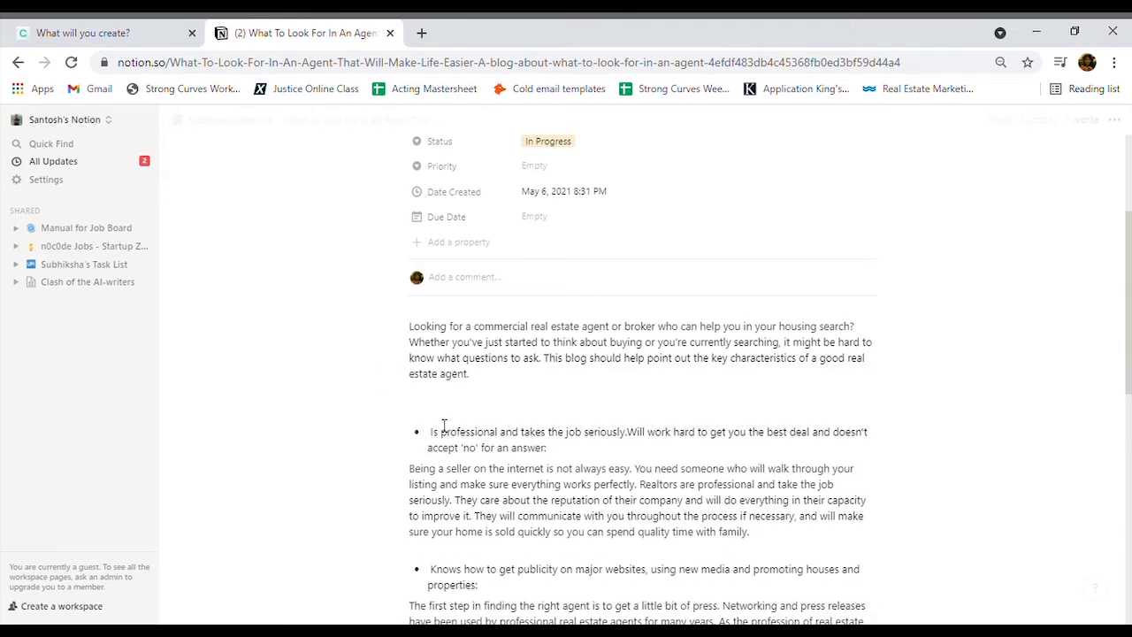
Step: Add two empty lines after the final paragraph about proper knowledge and experience
scroll(535, 438, "down", 10)
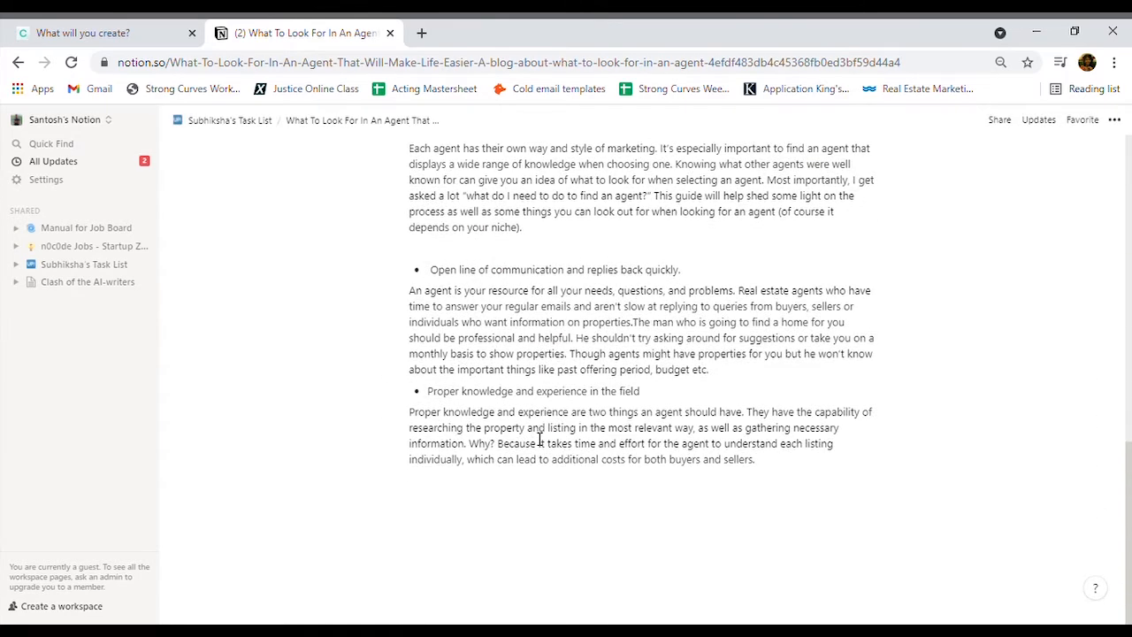
key("Return")
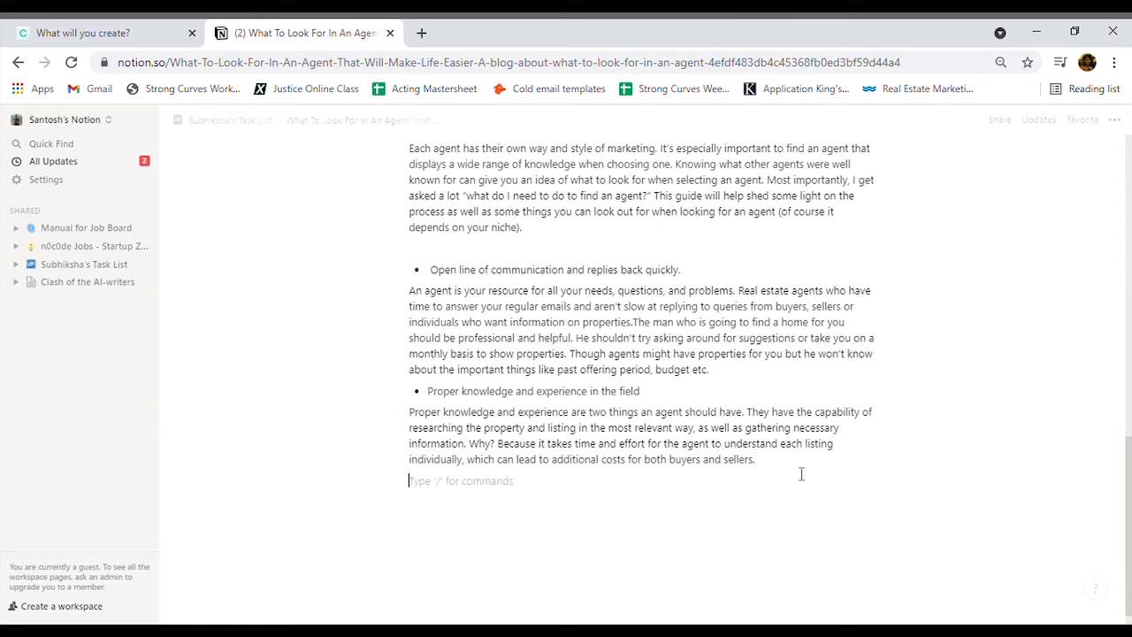
key("Return")
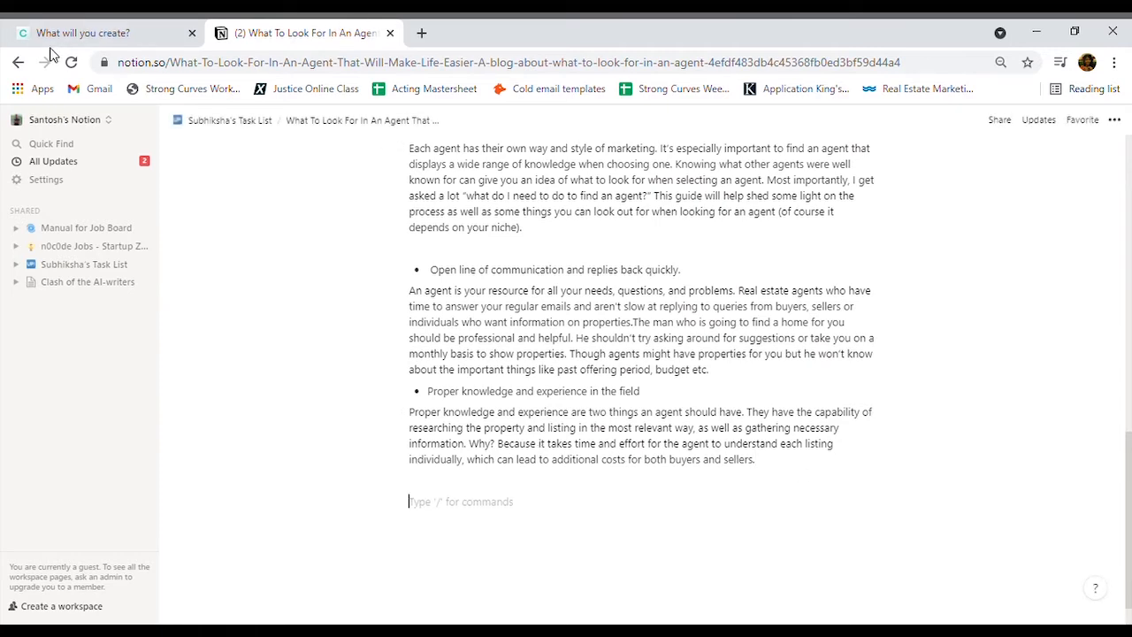
Step: Switch to copy.ai and open the Product Descriptions tool
left_click(92, 31)
scroll(336, 396, "up", 2)
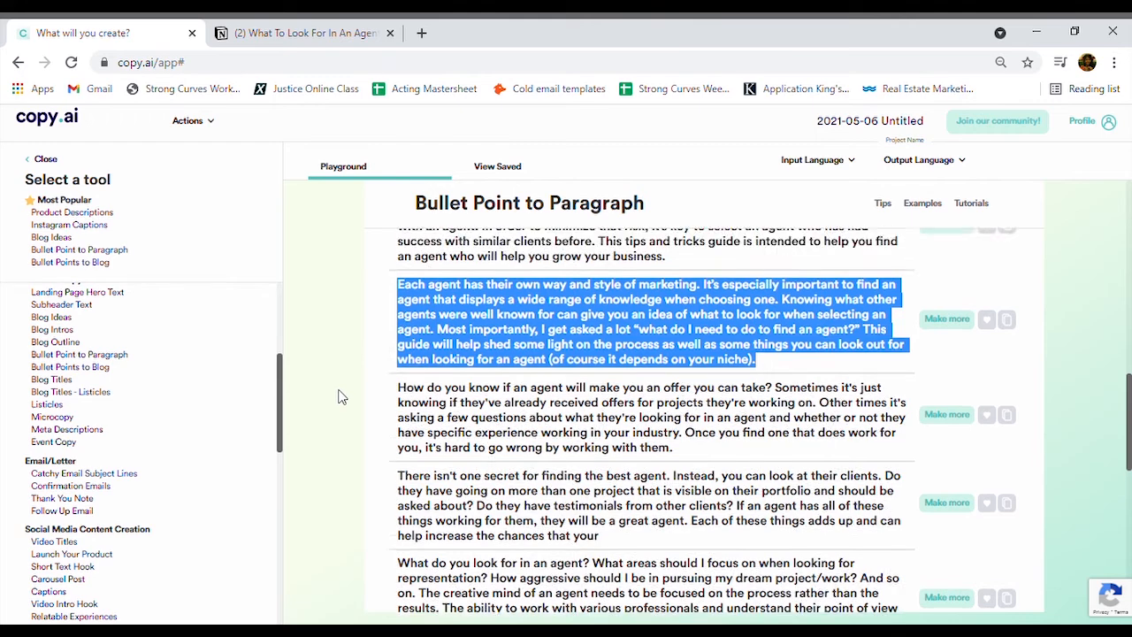
scroll(160, 337, "up", 1)
scroll(160, 337, "up", 3)
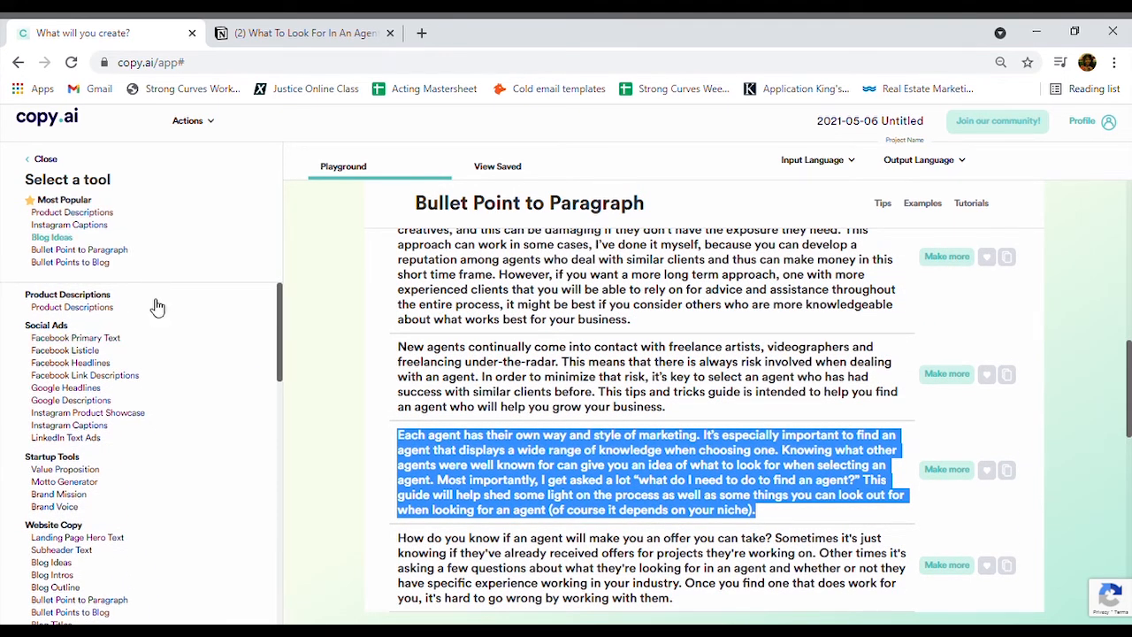
scroll(195, 431, "down", 2)
scroll(196, 431, "up", 2)
left_click(106, 307)
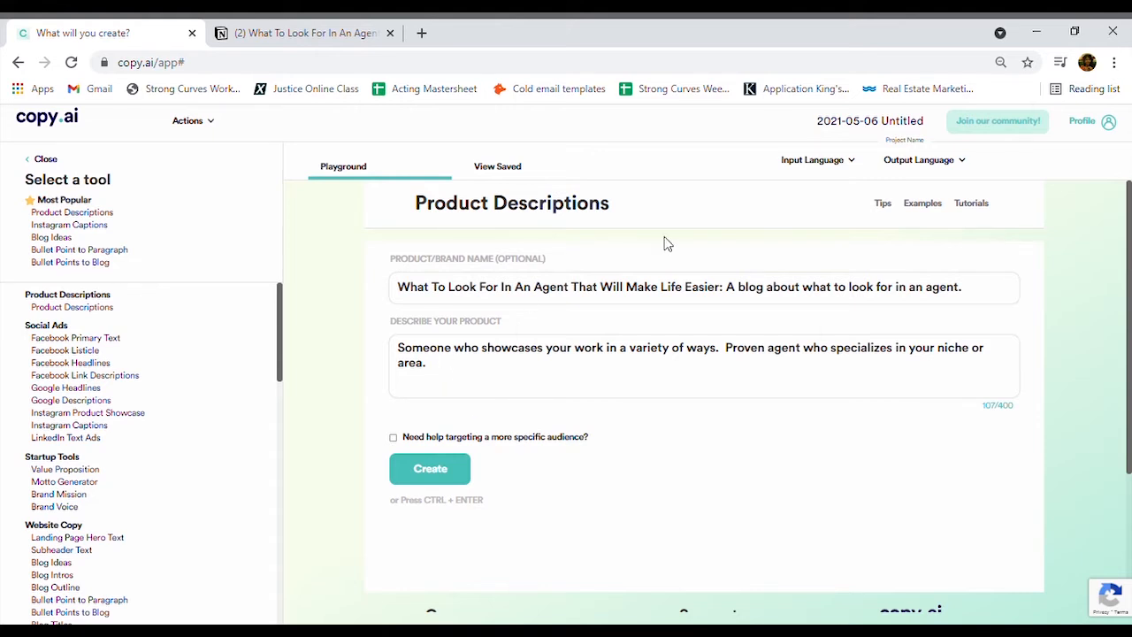
Step: Replace the product/brand name with "Cheetah" and clear the existing product description
left_click_drag(988, 293, 402, 290)
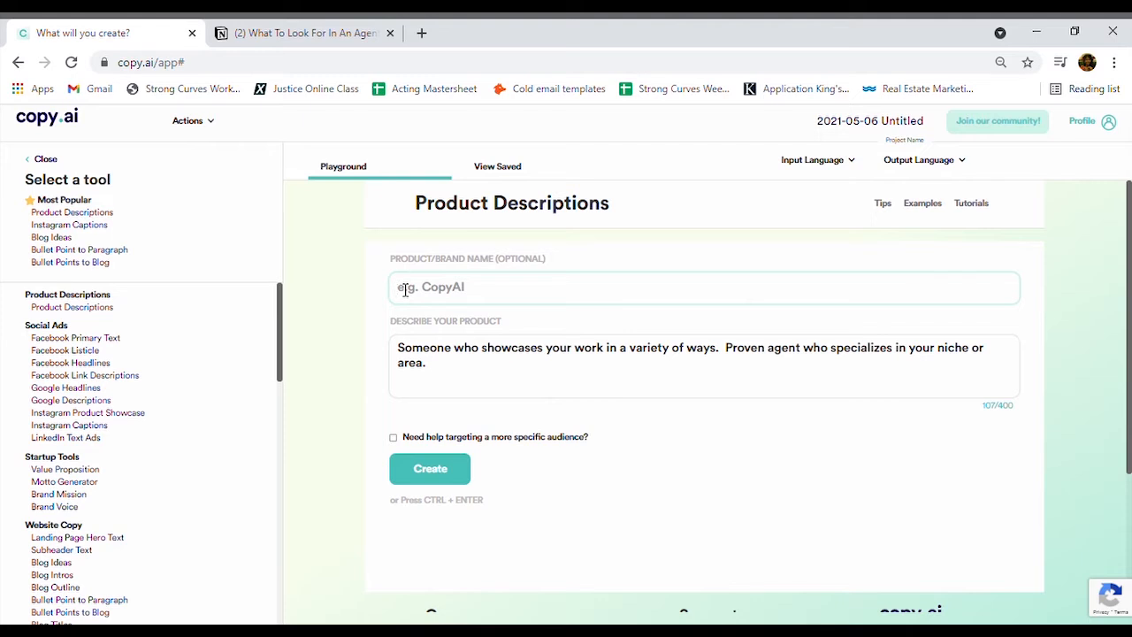
type("ghee")
left_click_drag(474, 382, 398, 348)
key("BackSpace")
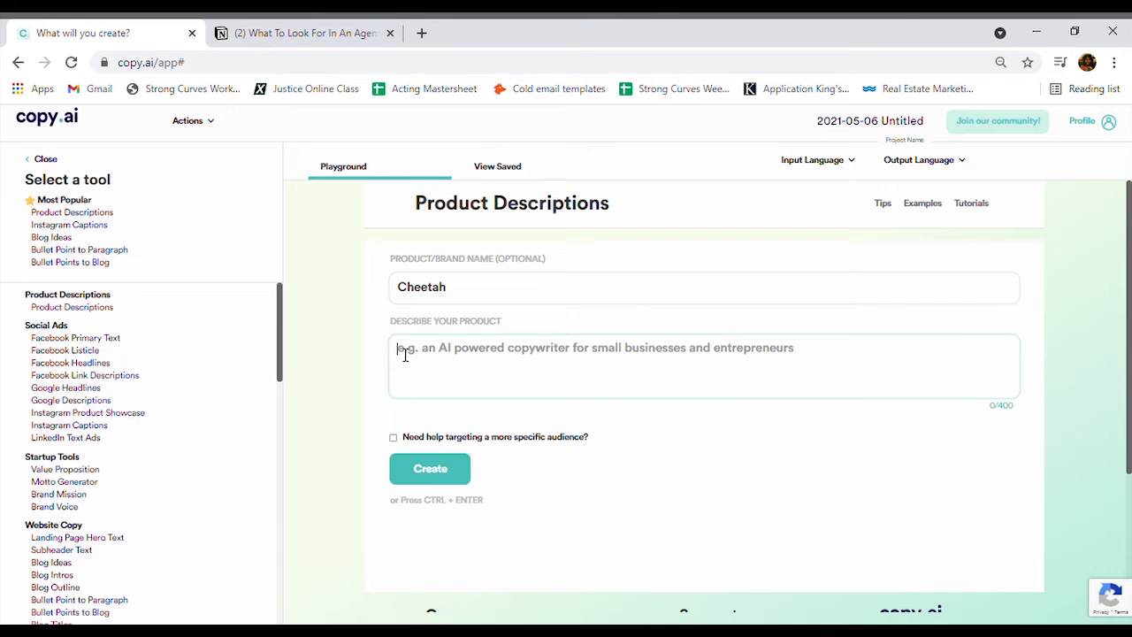
Step: Describe the product as "Website for real estate agents to list properties", removing the leftover words after it
type("Website tha")
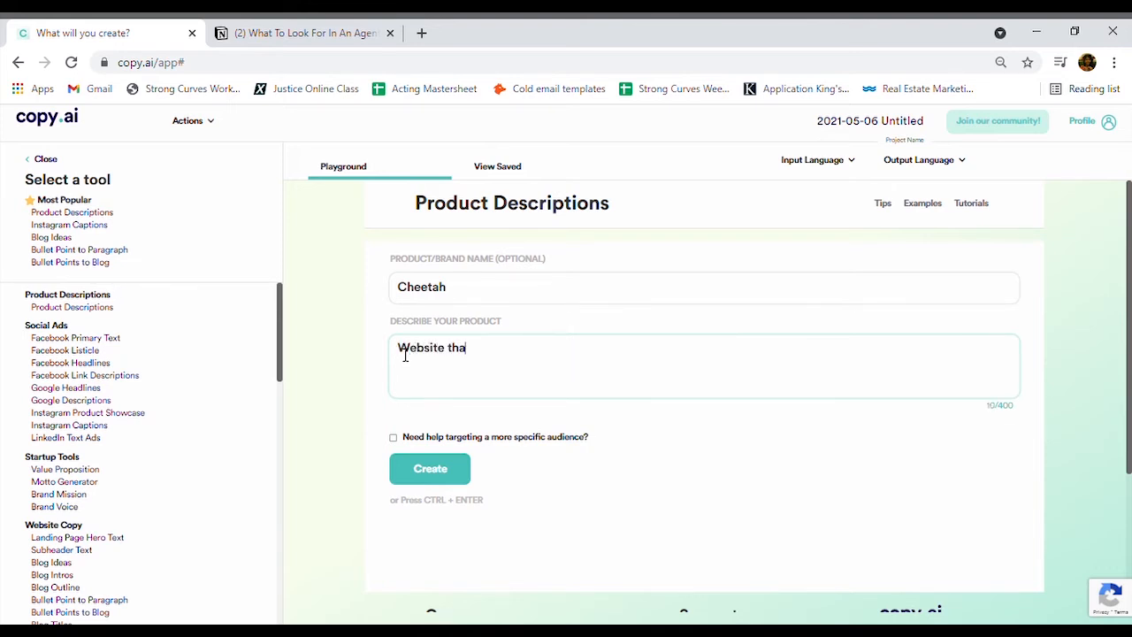
type("t listes p")
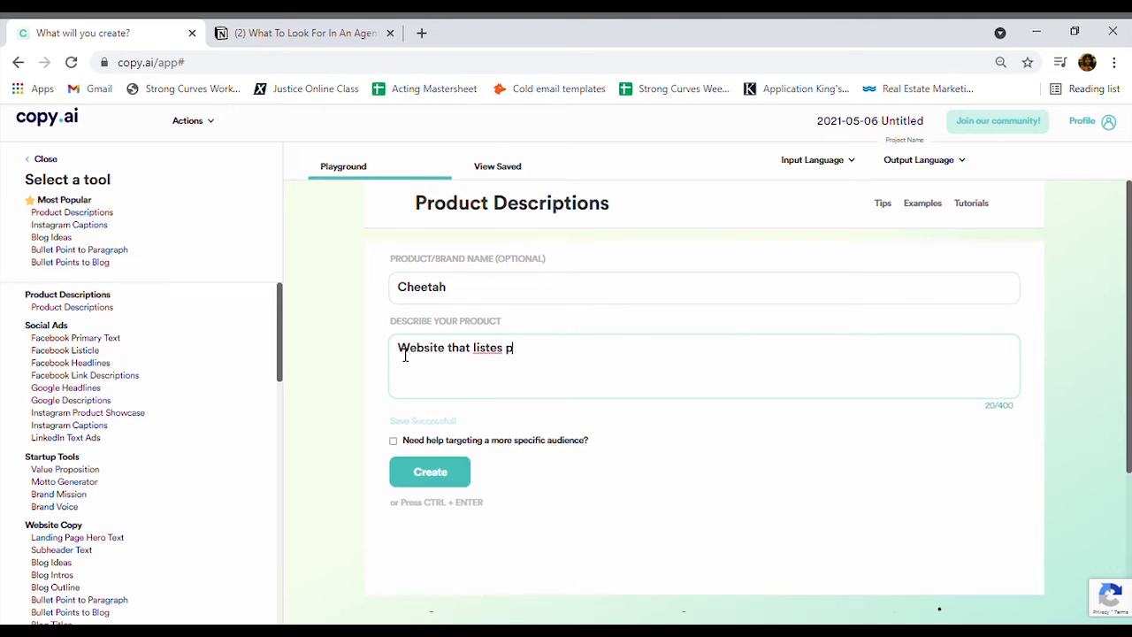
type("roperti")
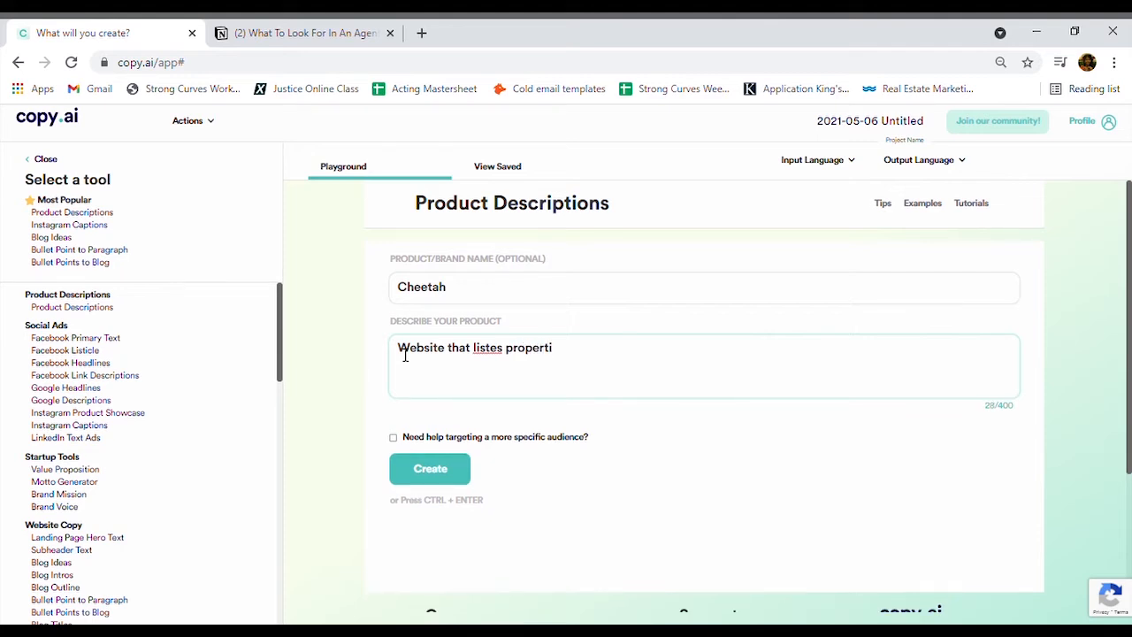
type(" for ee")
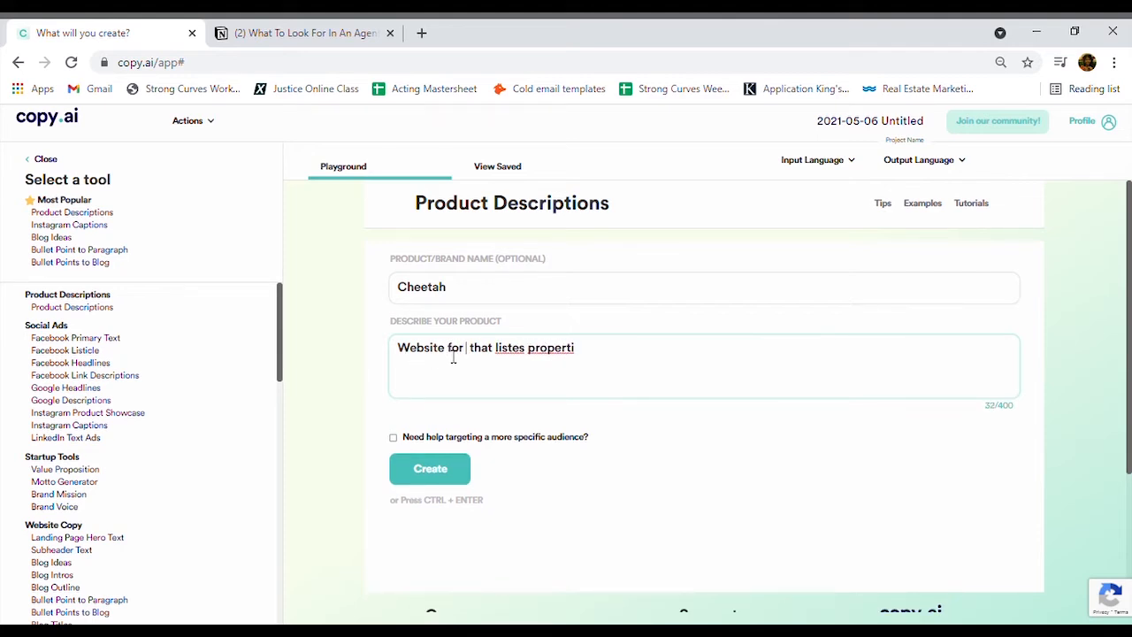
key("BackSpace")
key("BackSpace")
type("real estate agents")
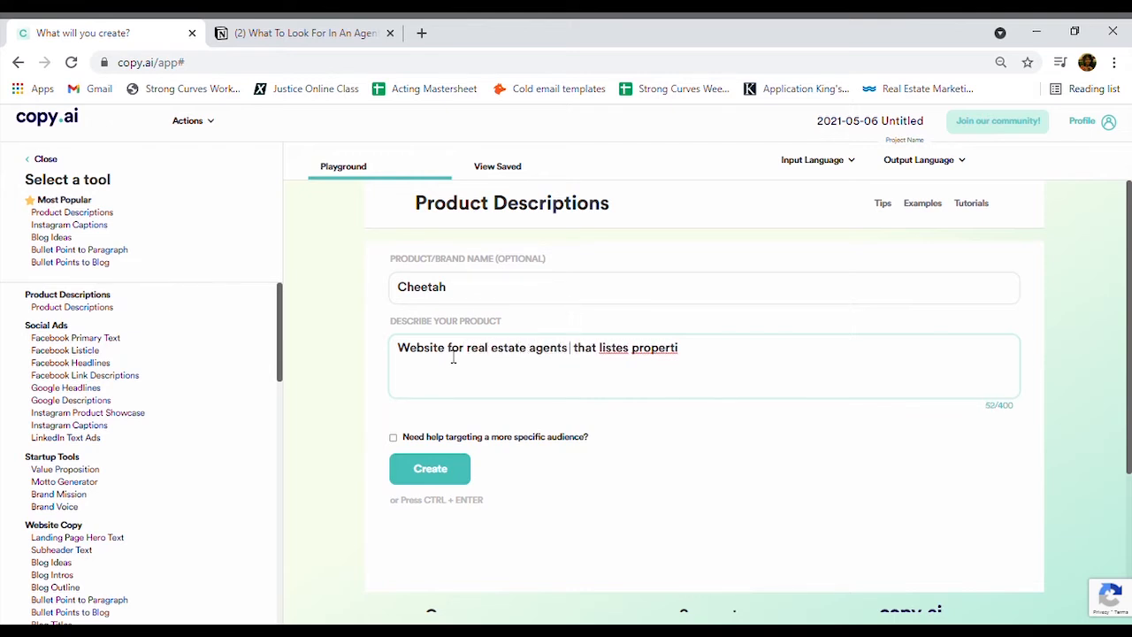
type(" to list")
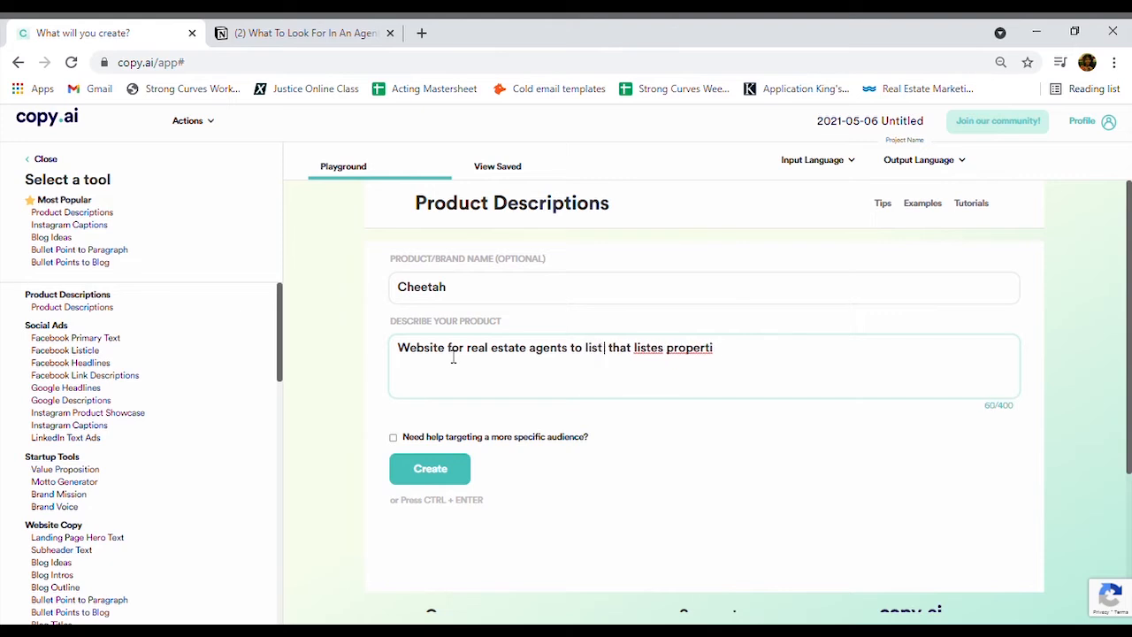
type(" proper ")
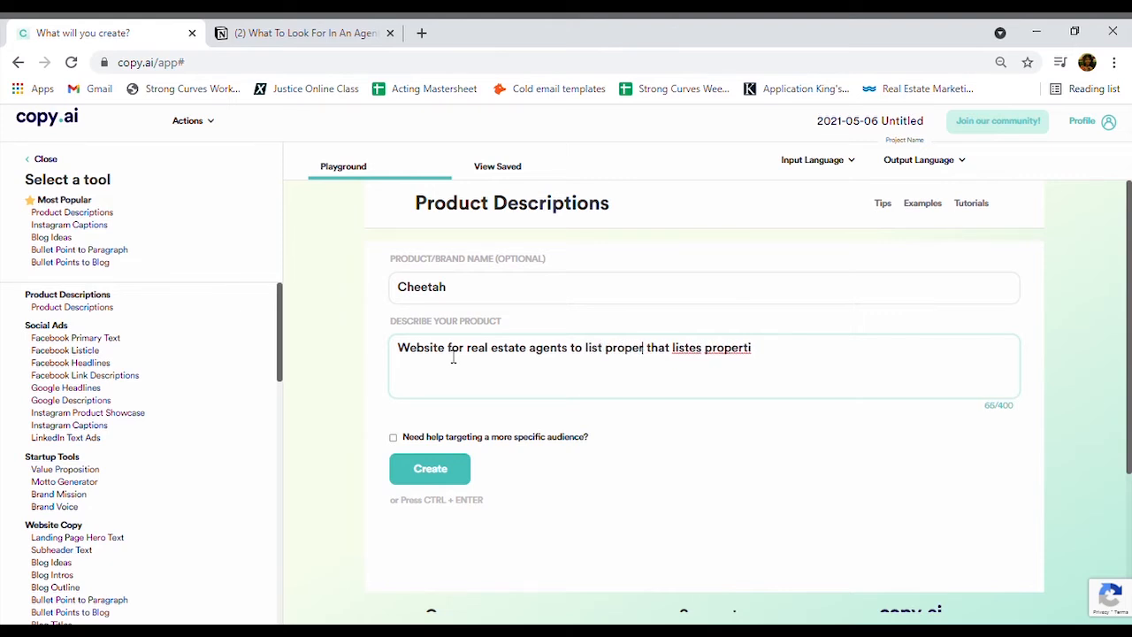
type("ties")
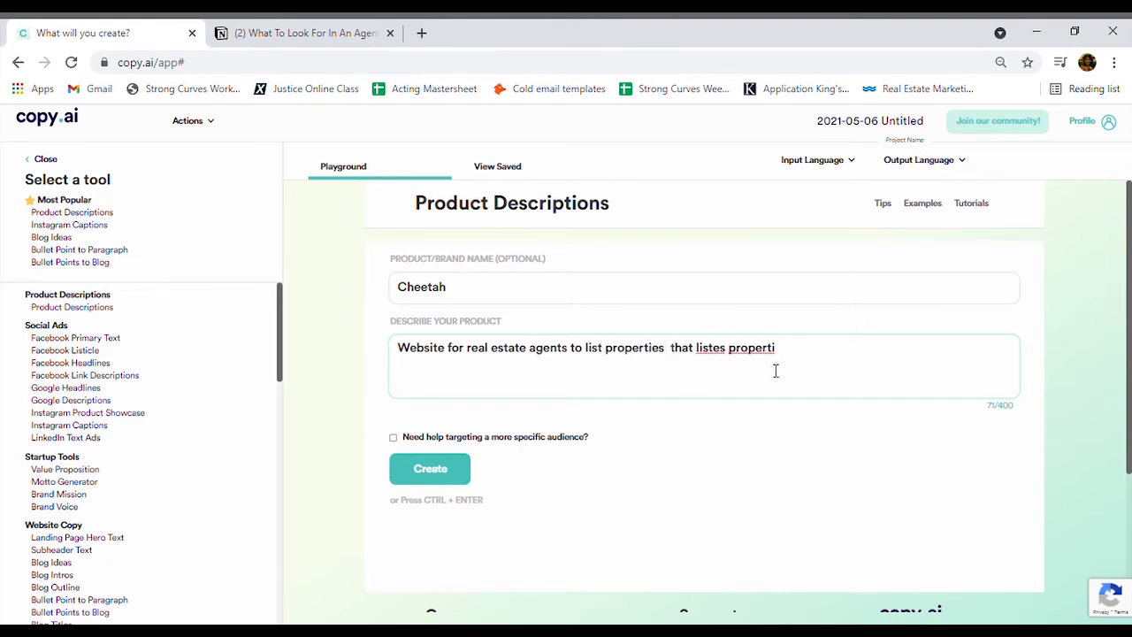
left_click_drag(778, 349, 673, 351)
key("BackSpace")
Step: Add the sentence "Allows leads to make apointments and purchase houses." to the product description
type("llo")
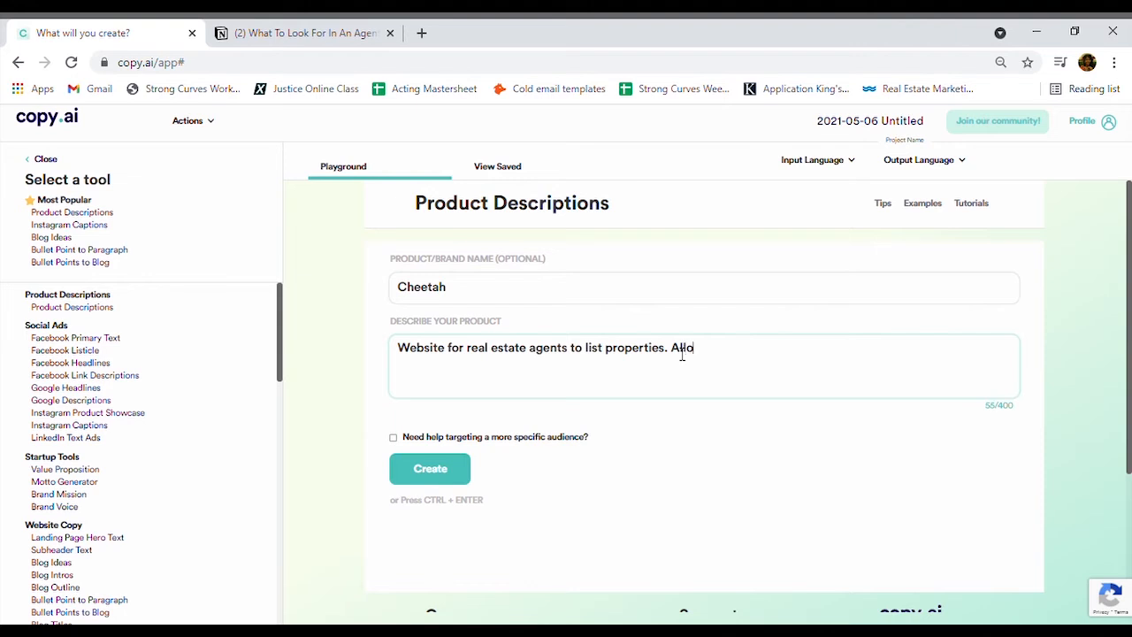
type("ws ")
type("clients")
key("BackSpace")
key("BackSpace")
key("BackSpace")
key("BackSpace")
type("lead")
key("BackSpace")
key("BackSpace")
type("ads to make ap")
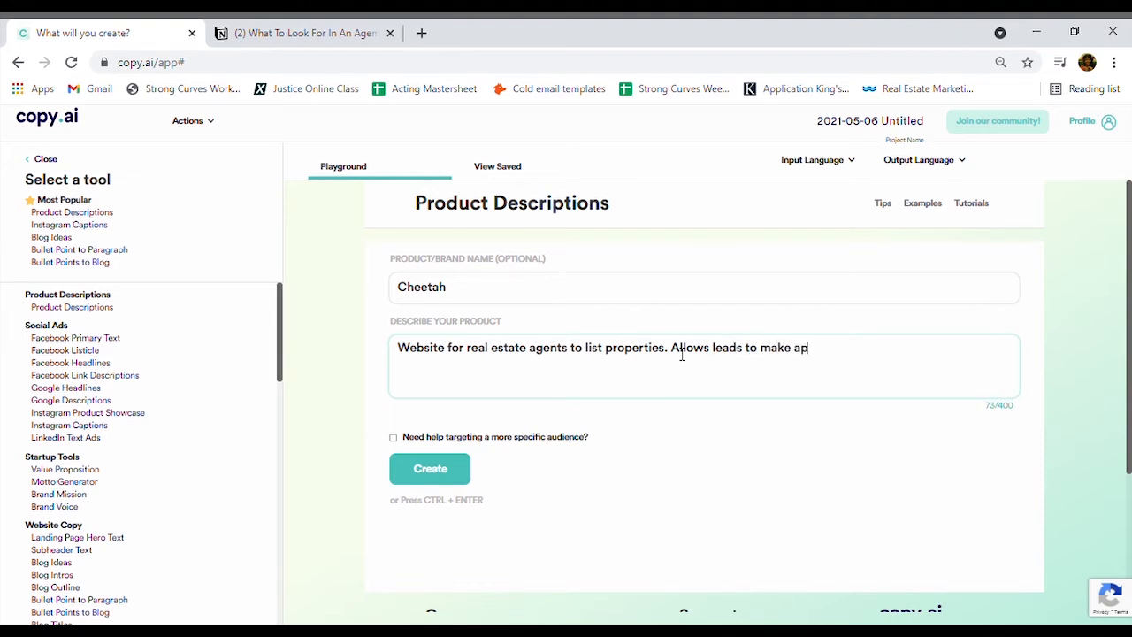
type("oingtments and pur")
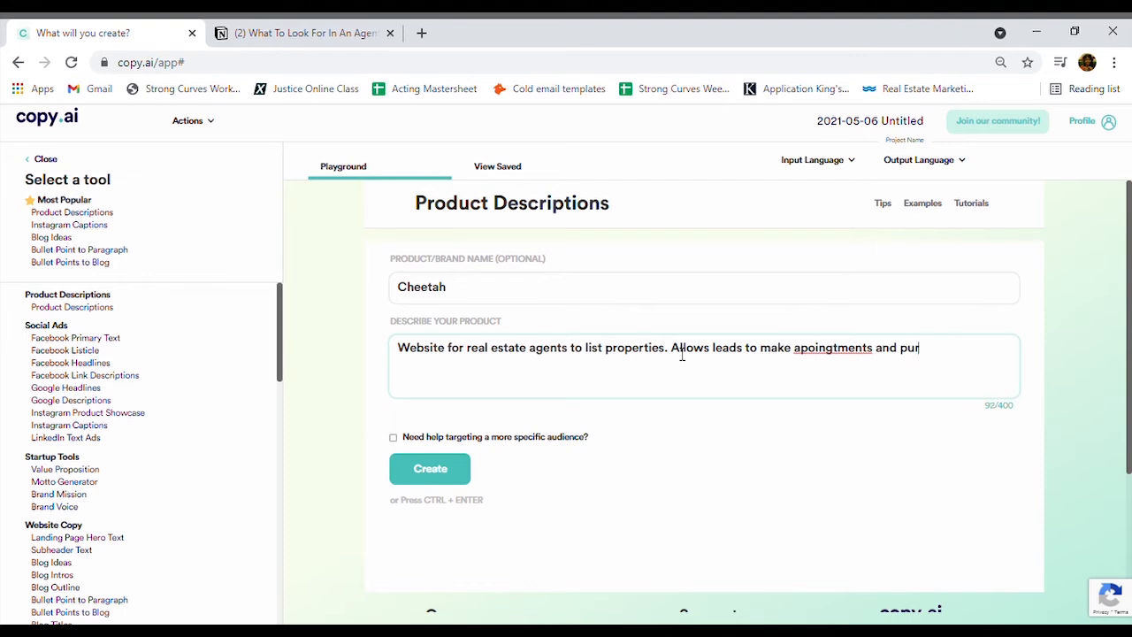
type("chase houses.")
key("BackSpace")
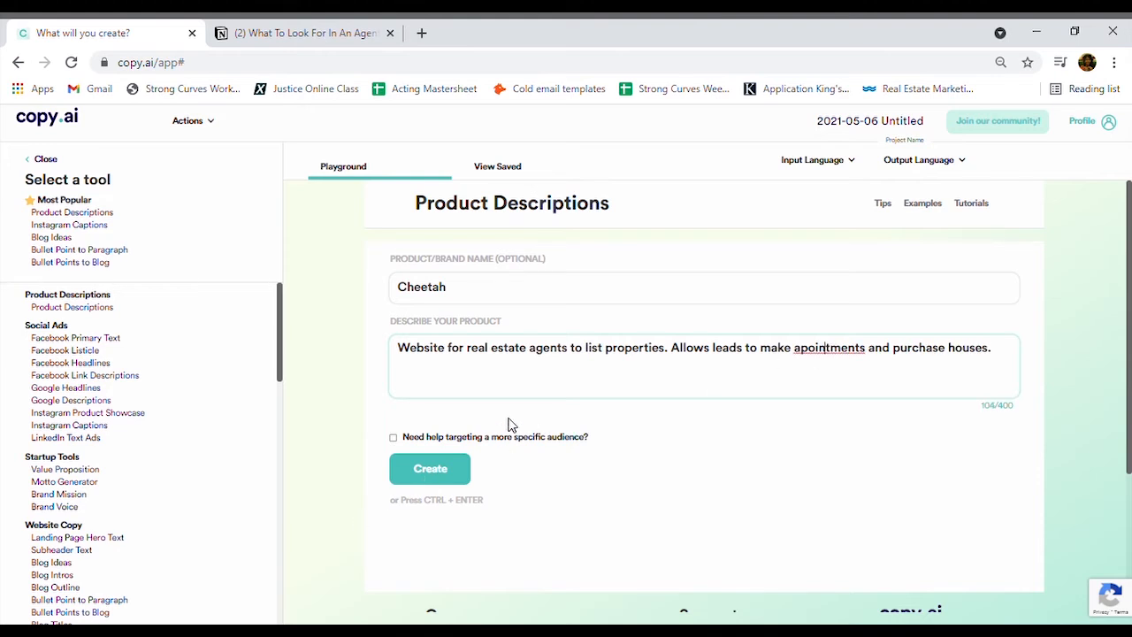
Step: Generate product descriptions for Cheetah and look through the results
left_click(451, 470)
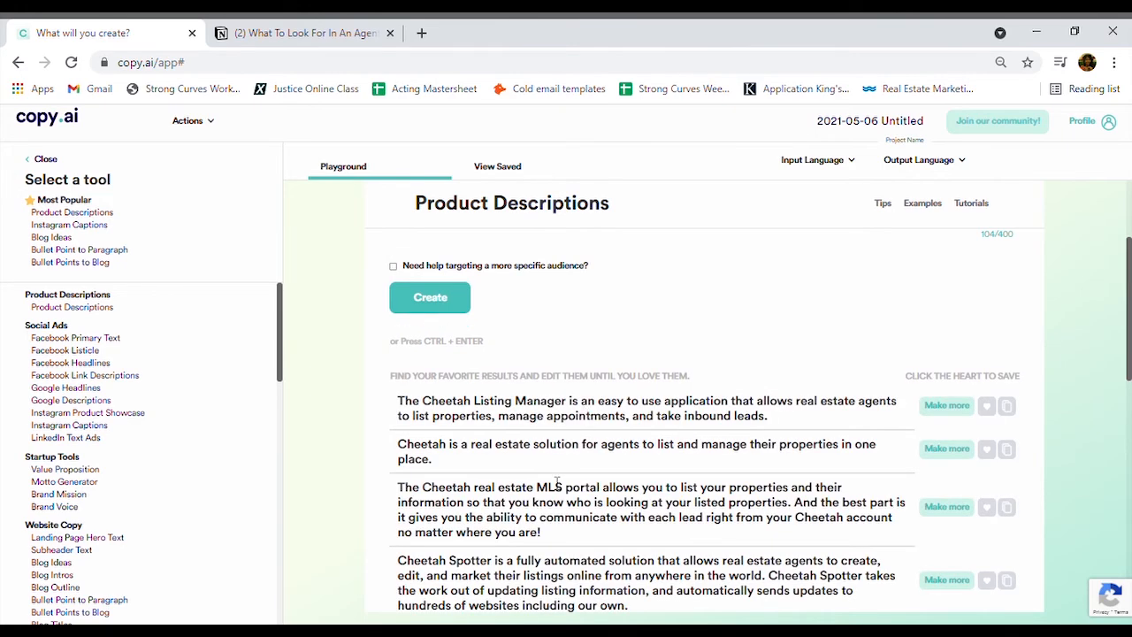
scroll(556, 480, "down", 1)
scroll(557, 480, "down", 1)
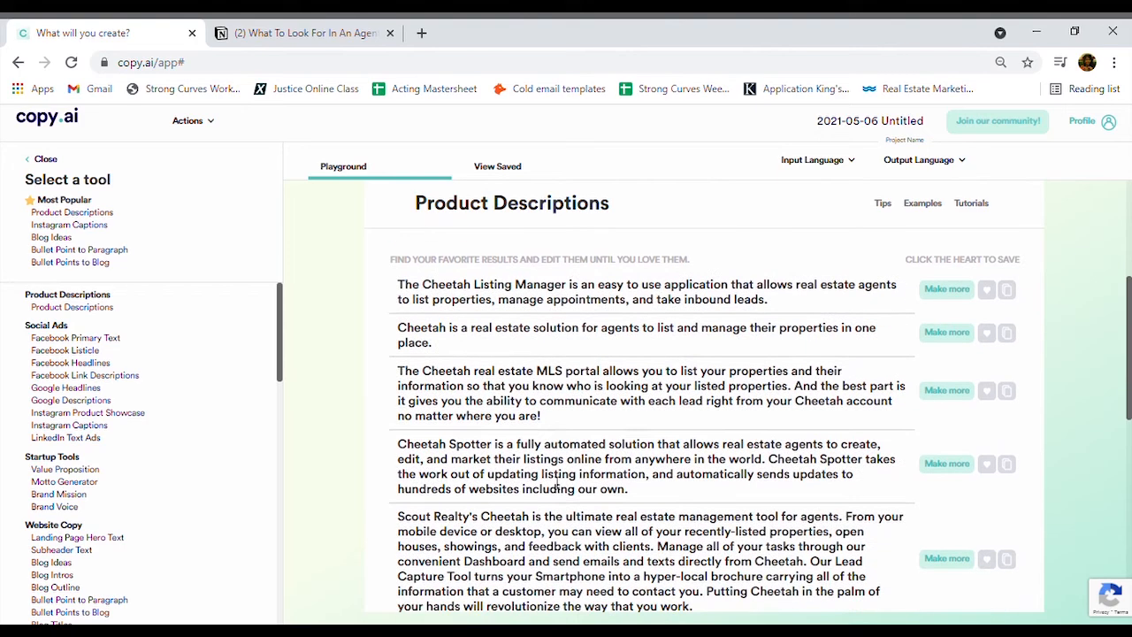
Step: Read through the generated Cheetah product descriptions down to the end of the results
scroll(556, 480, "down", 1)
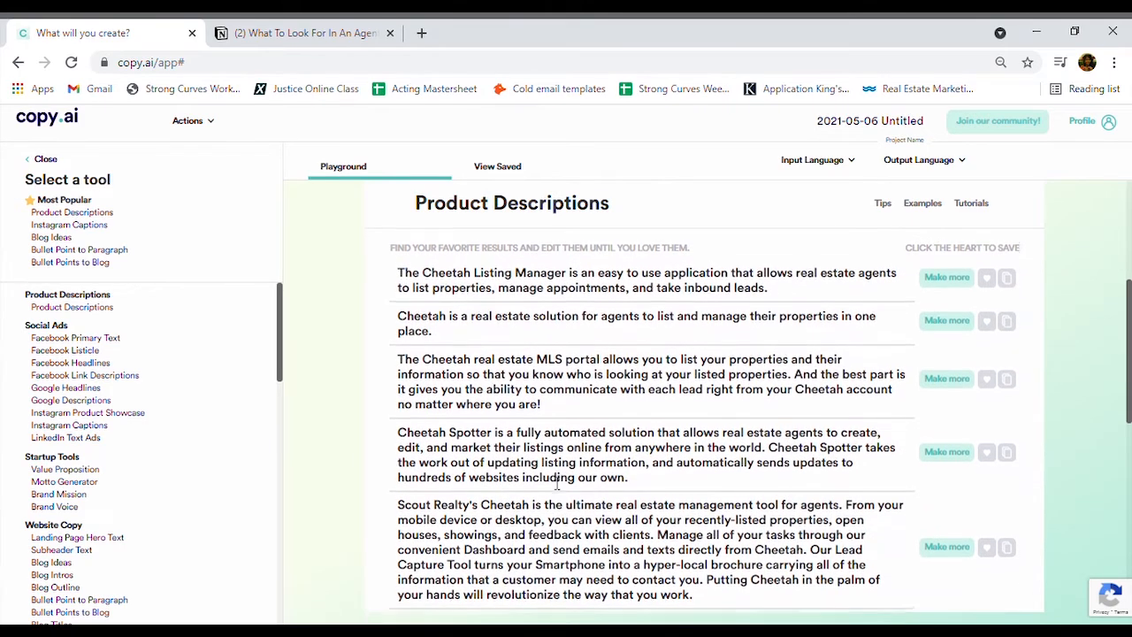
scroll(556, 482, "down", 1)
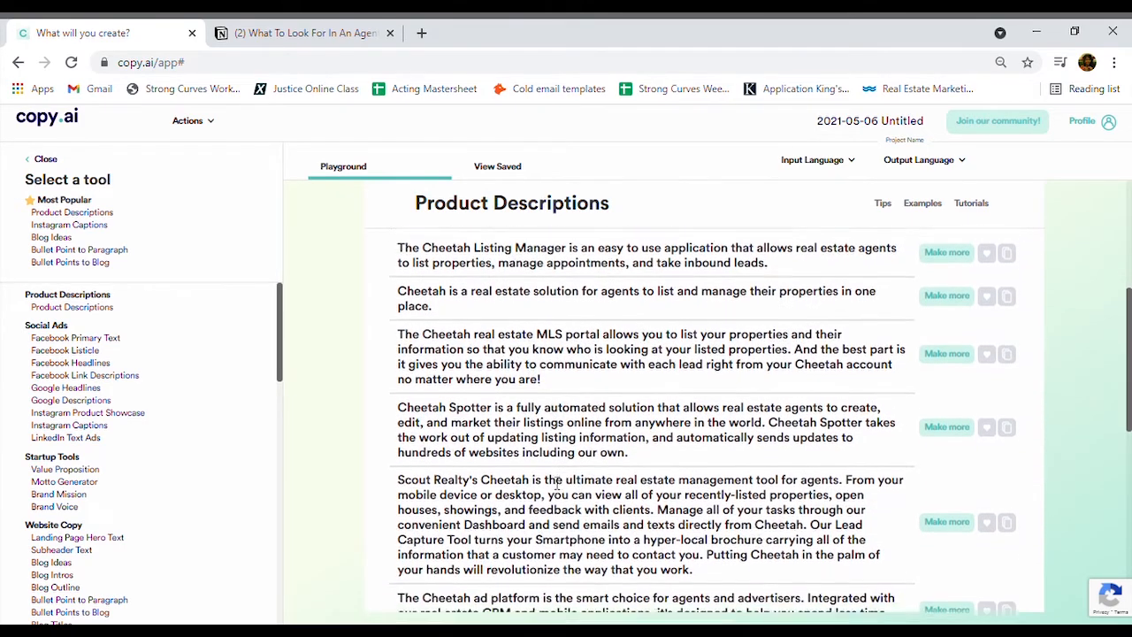
scroll(556, 480, "down", 1)
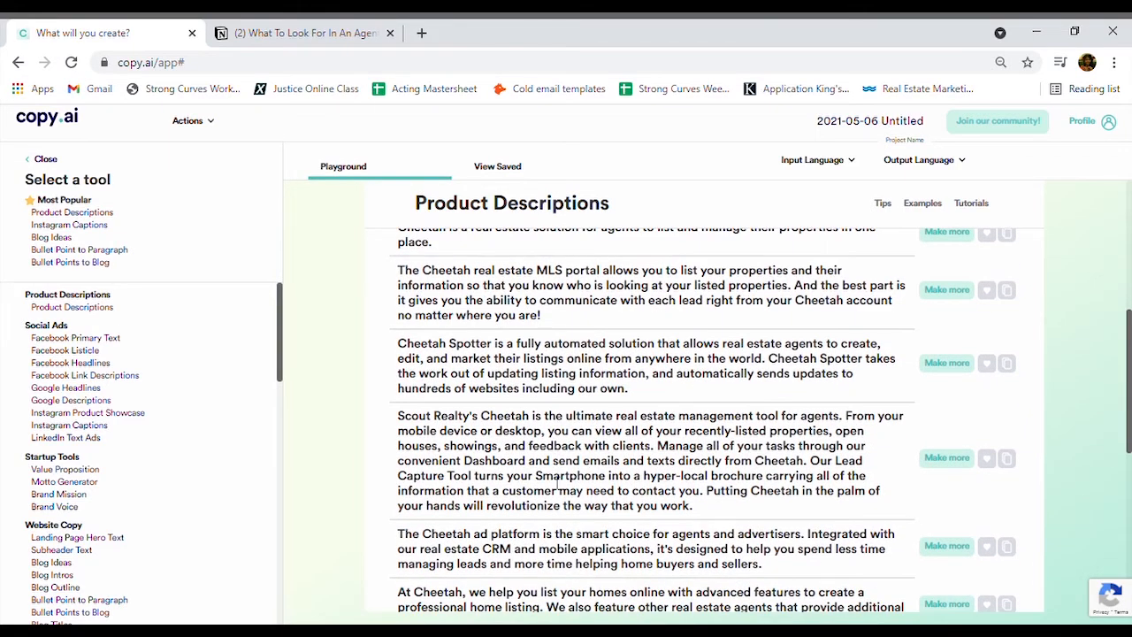
scroll(557, 481, "down", 1)
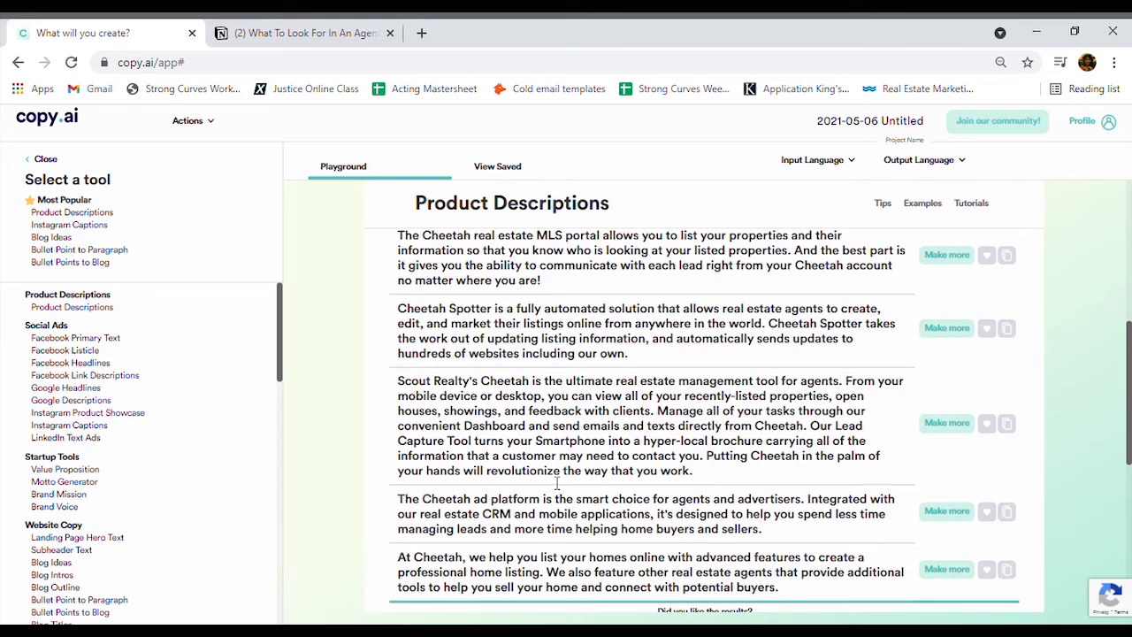
scroll(557, 482, "down", 1)
scroll(556, 484, "down", 1)
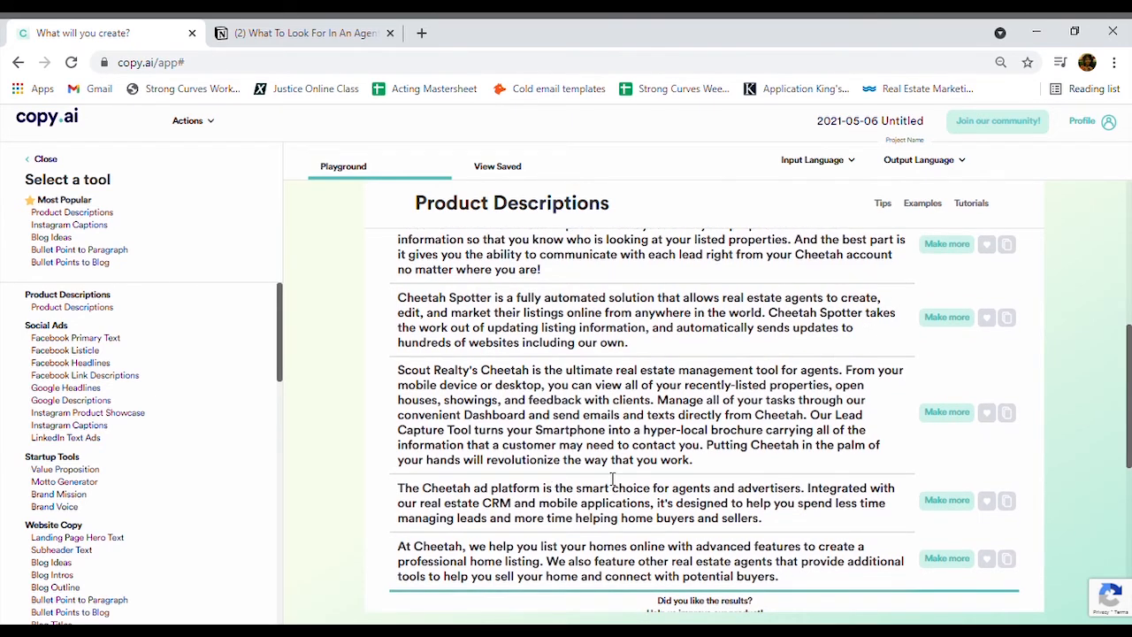
scroll(612, 479, "down", 1)
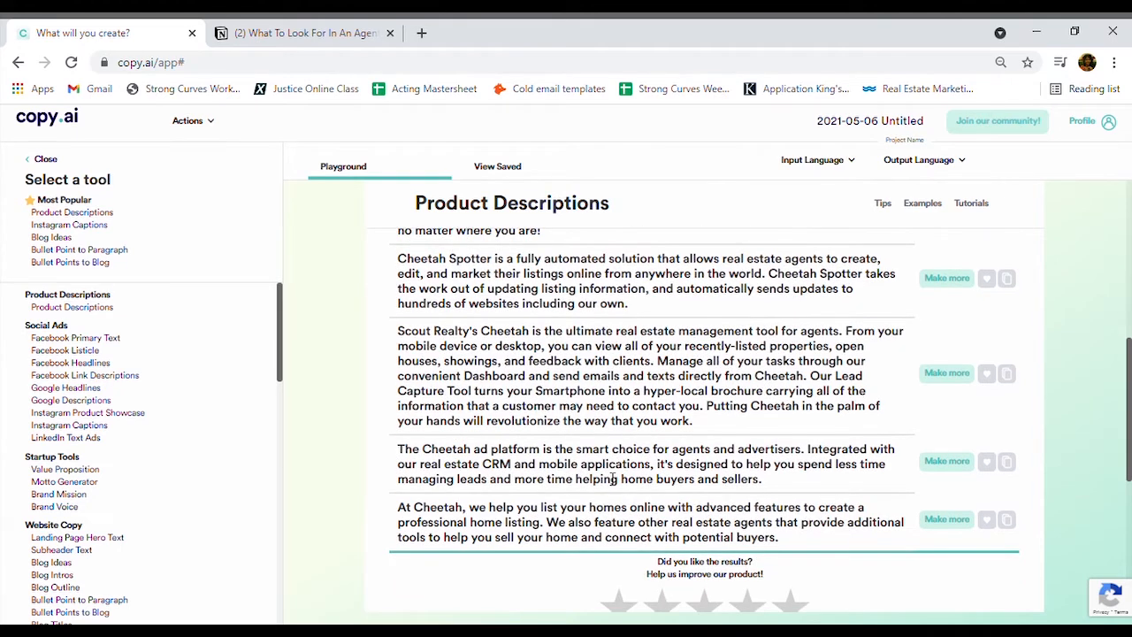
scroll(612, 479, "down", 1)
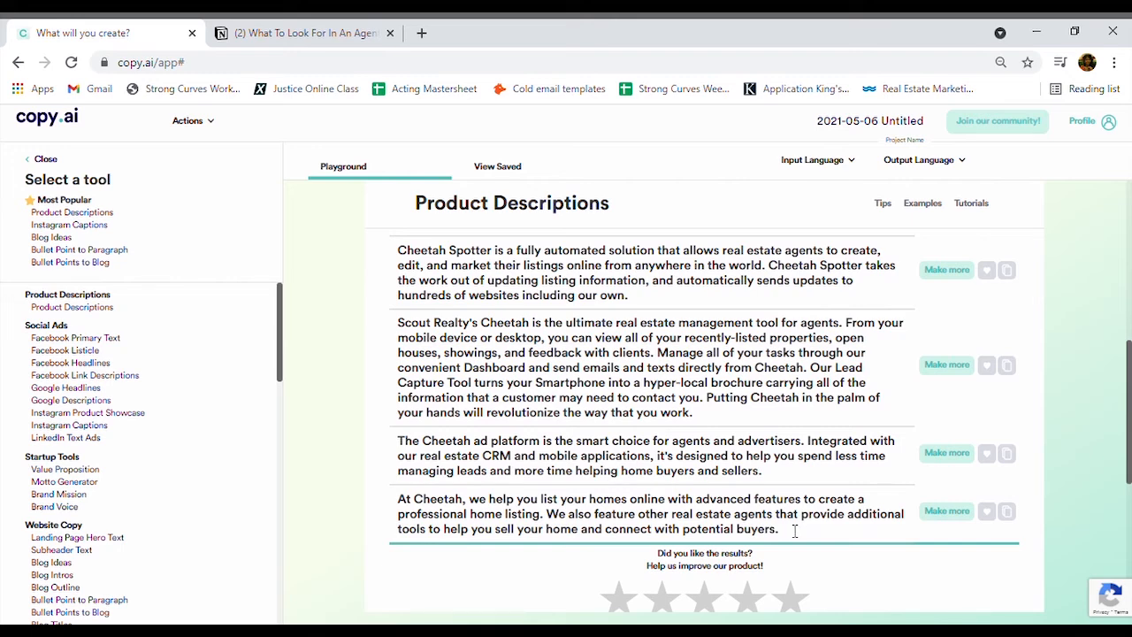
Step: Generate more variations of the first result, the one calling the Cheetah Listing Manager an easy to use application
scroll(778, 370, "up", 3)
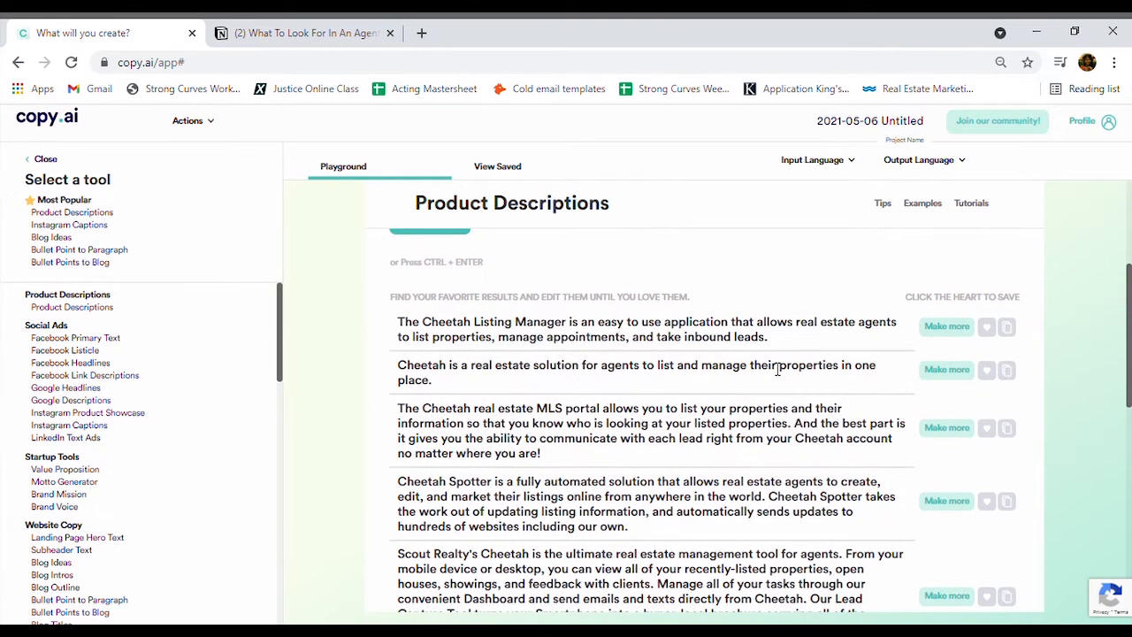
left_click(946, 332)
scroll(689, 504, "down", 5)
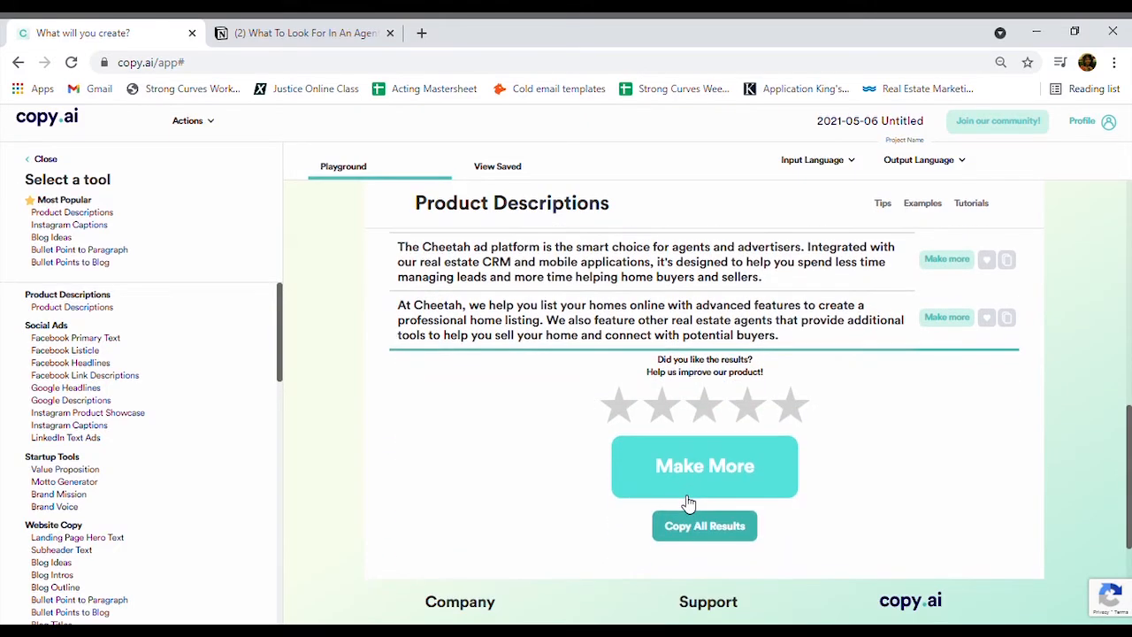
scroll(689, 504, "up", 5)
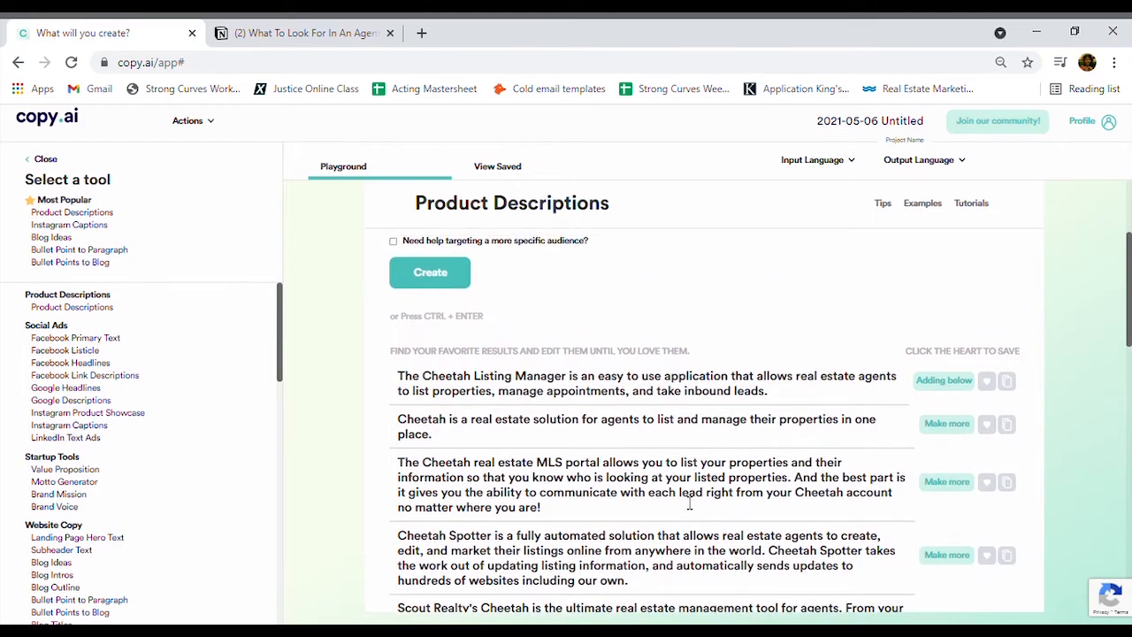
scroll(861, 424, "down", 1)
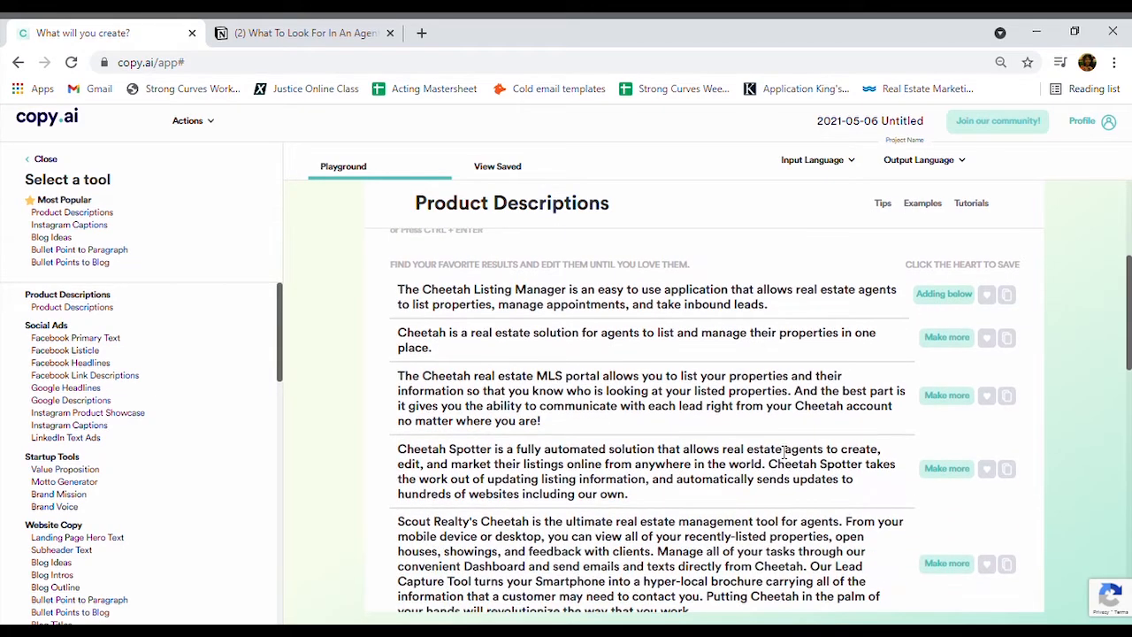
Step: Examine the added Cheetah Listing Manager variations for a sentence suitable for the blog post
scroll(862, 423, "down", 4)
scroll(784, 452, "down", 2)
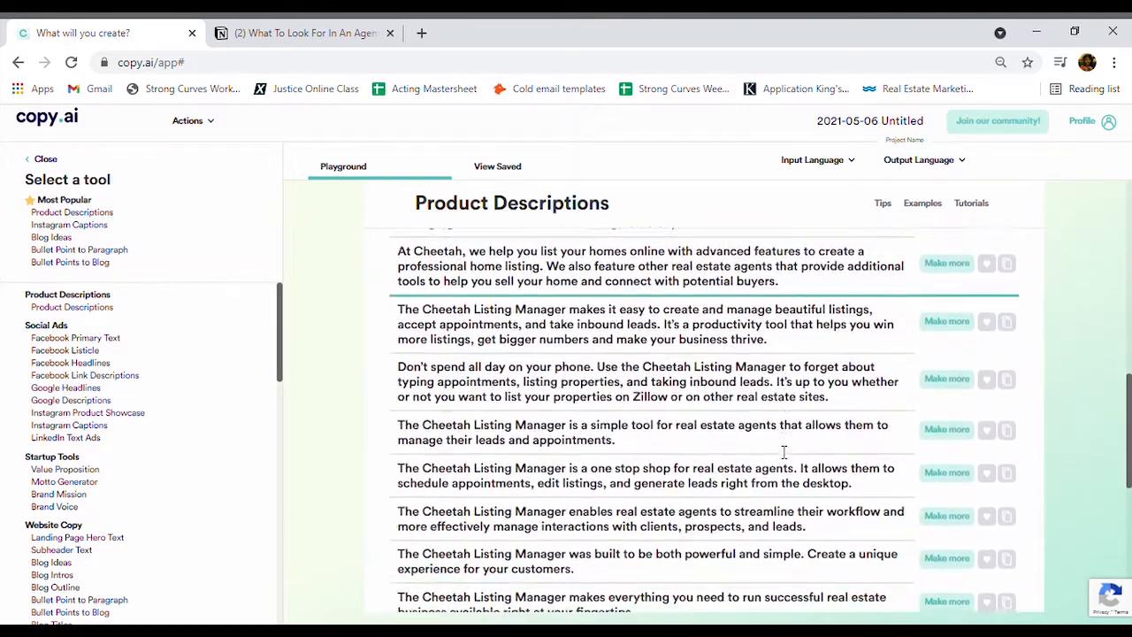
scroll(783, 452, "up", 1)
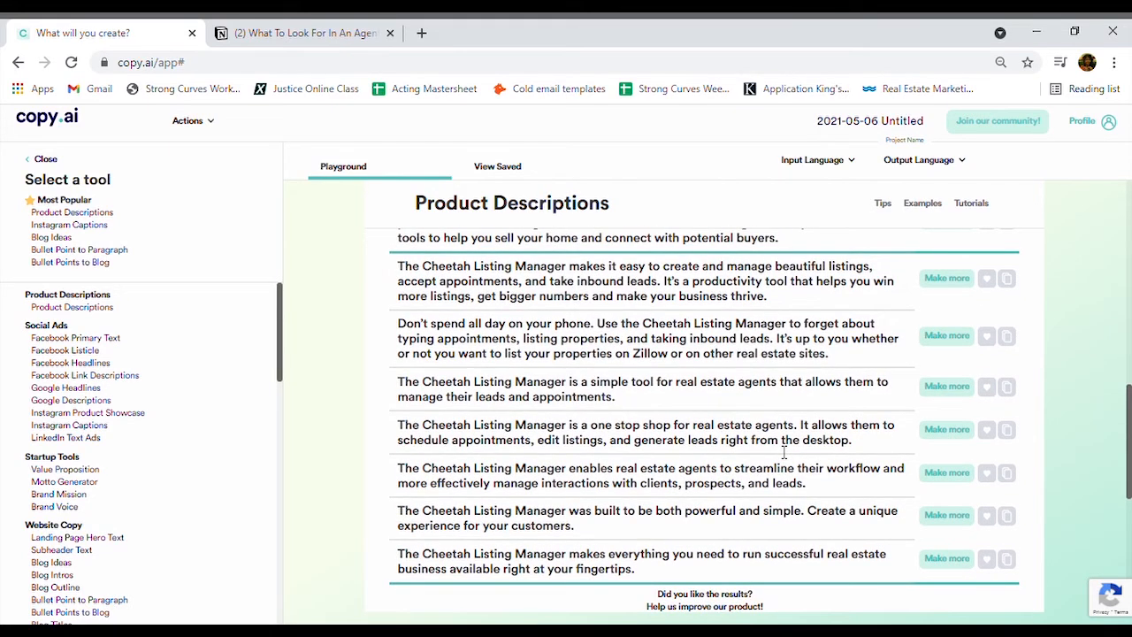
left_click_drag(756, 468, 767, 483)
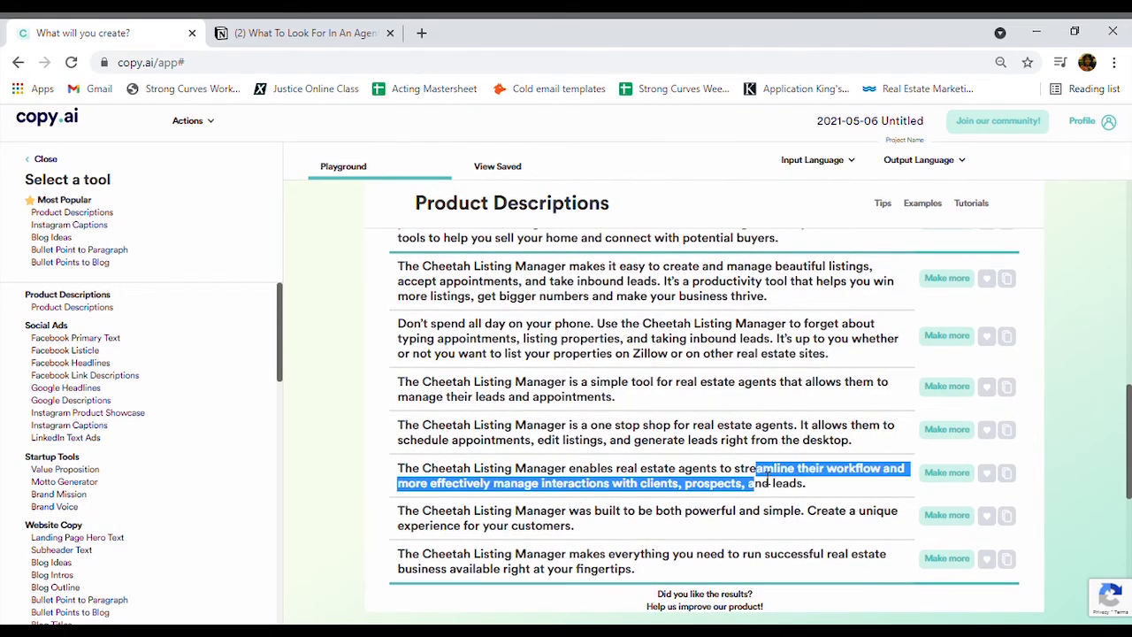
left_click(743, 442)
scroll(743, 442, "down", 1)
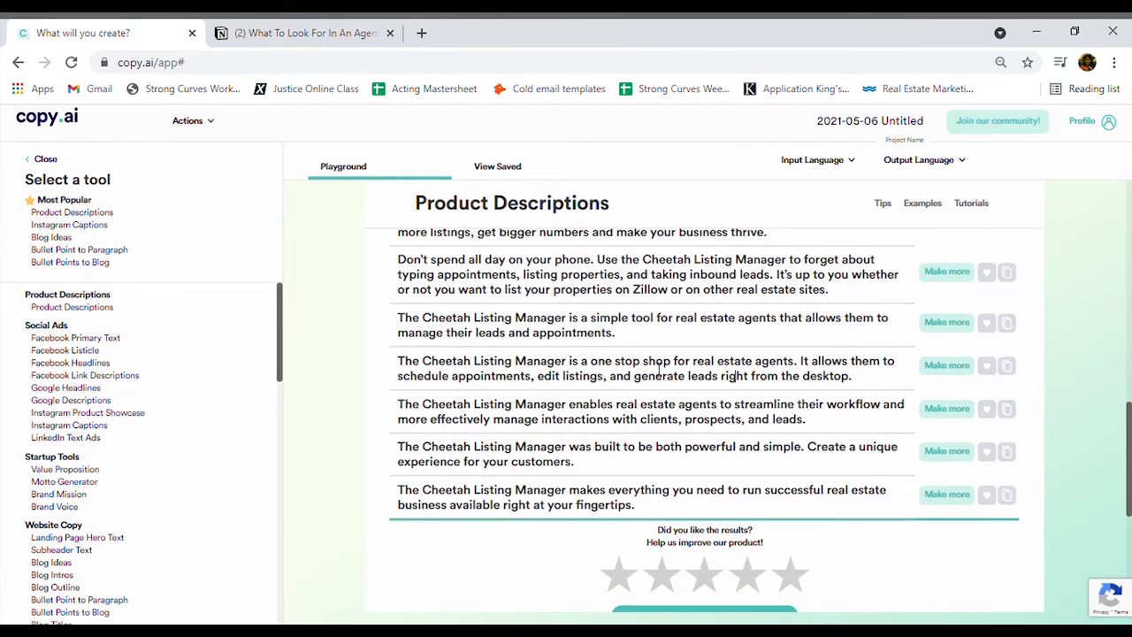
scroll(659, 369, "down", 1)
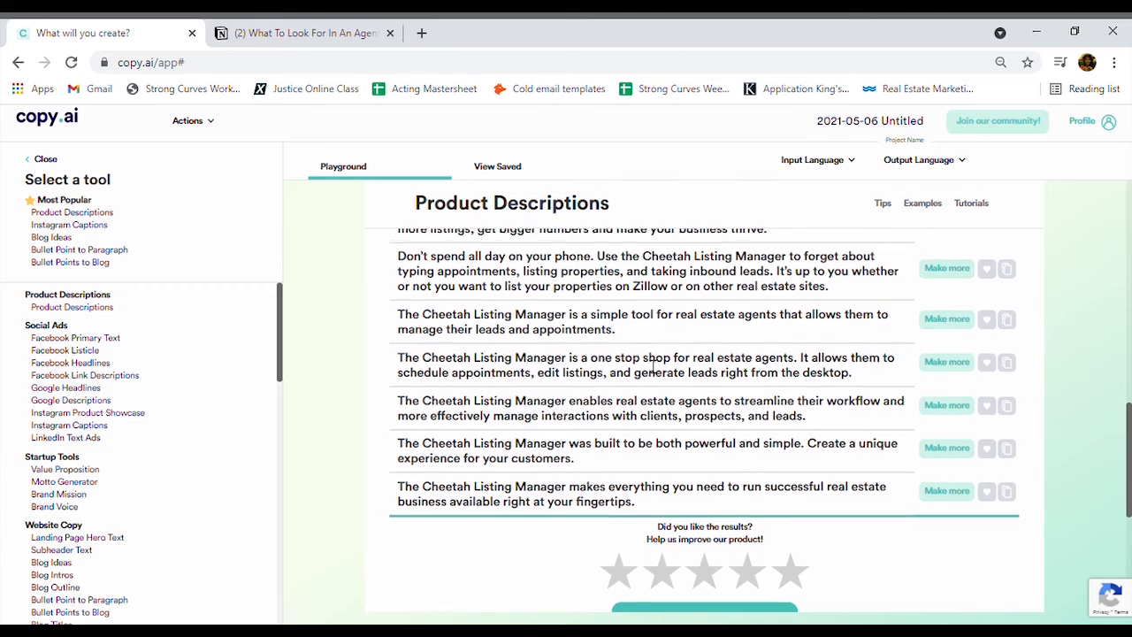
scroll(653, 364, "up", 1)
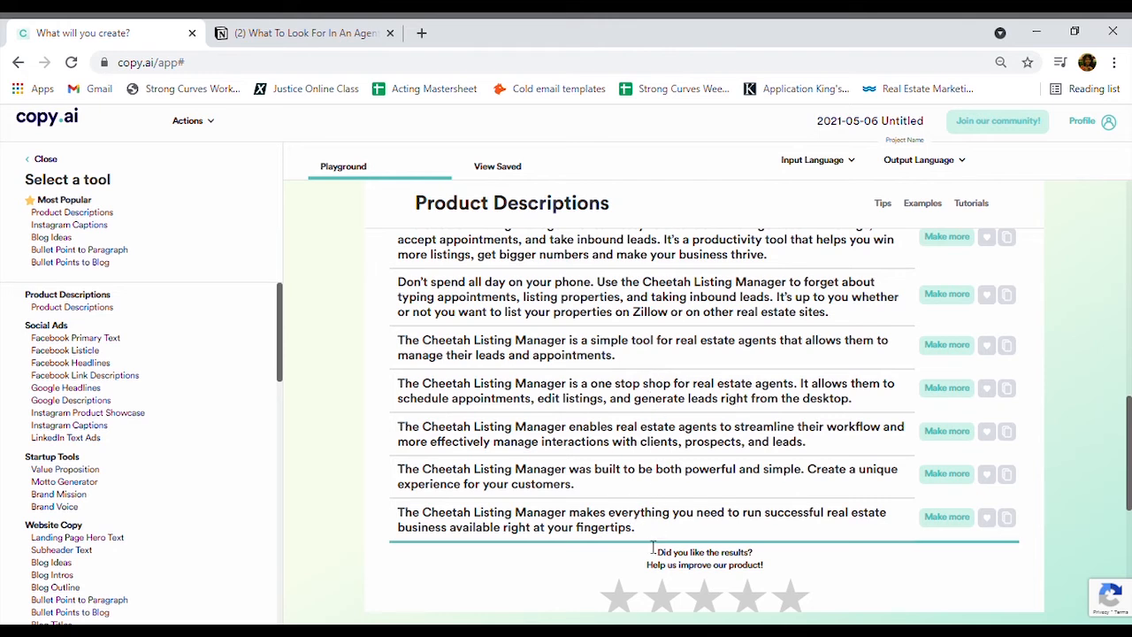
Step: Copy the "makes everything you need to run successful real estate business" variation to the end of the Notion blog post
left_click_drag(633, 529, 408, 500)
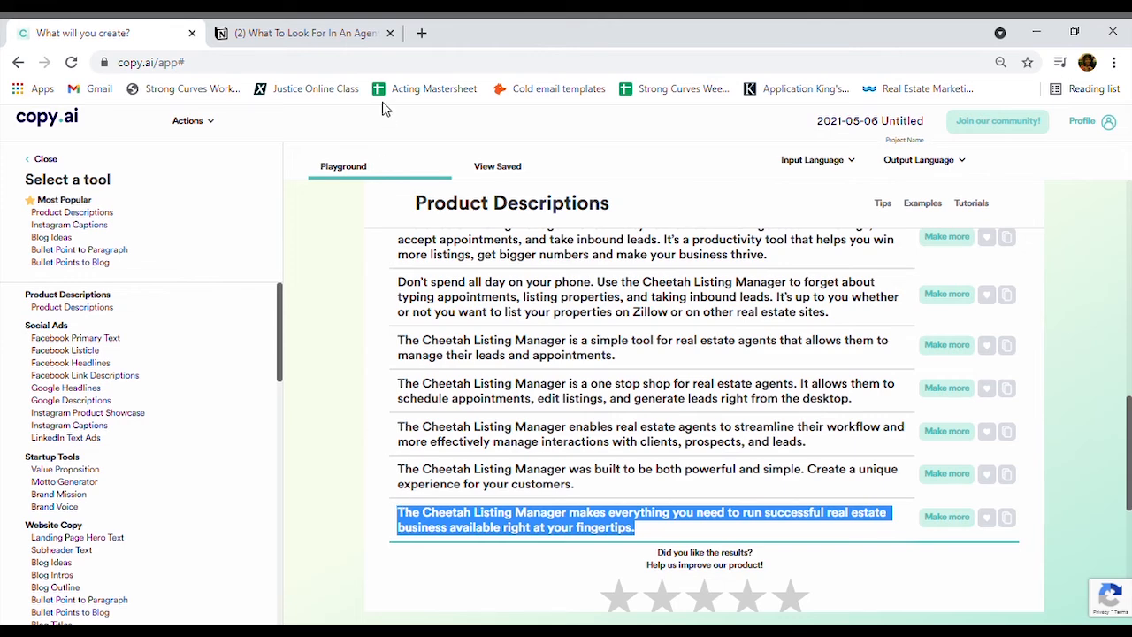
left_click(305, 33)
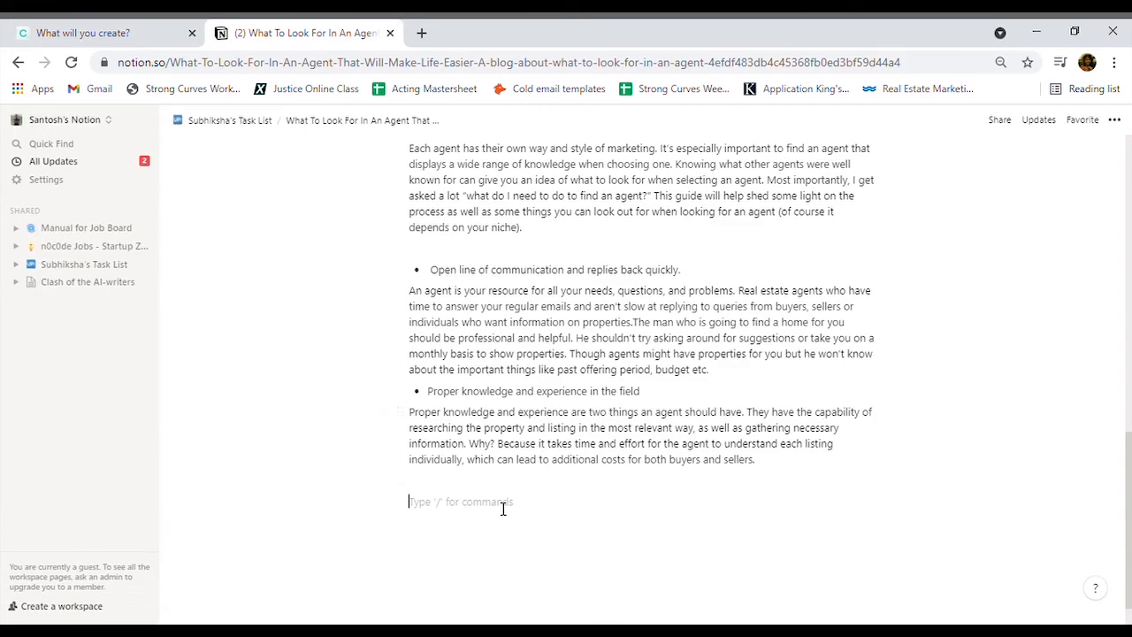
type("The Cheetah Listing Manager makes everything you need to run successful real estate business available right at your fingertips.")
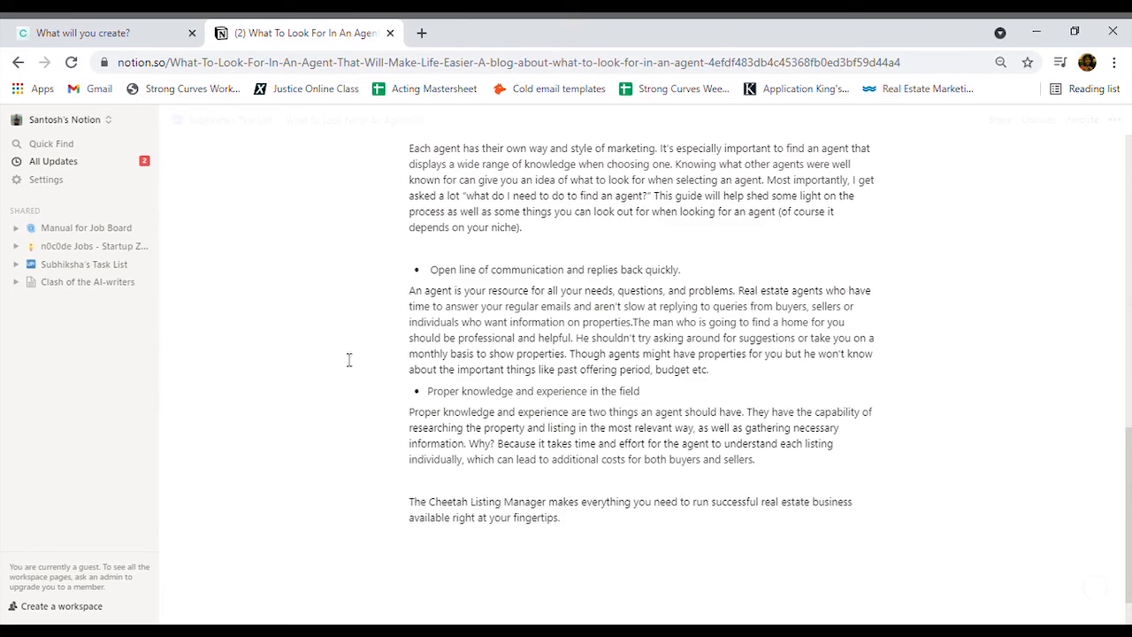
Step: Copy copy.ai's first Cheetah Listing Manager description into the empty line above the product sentence in the Notion post
left_click(159, 27)
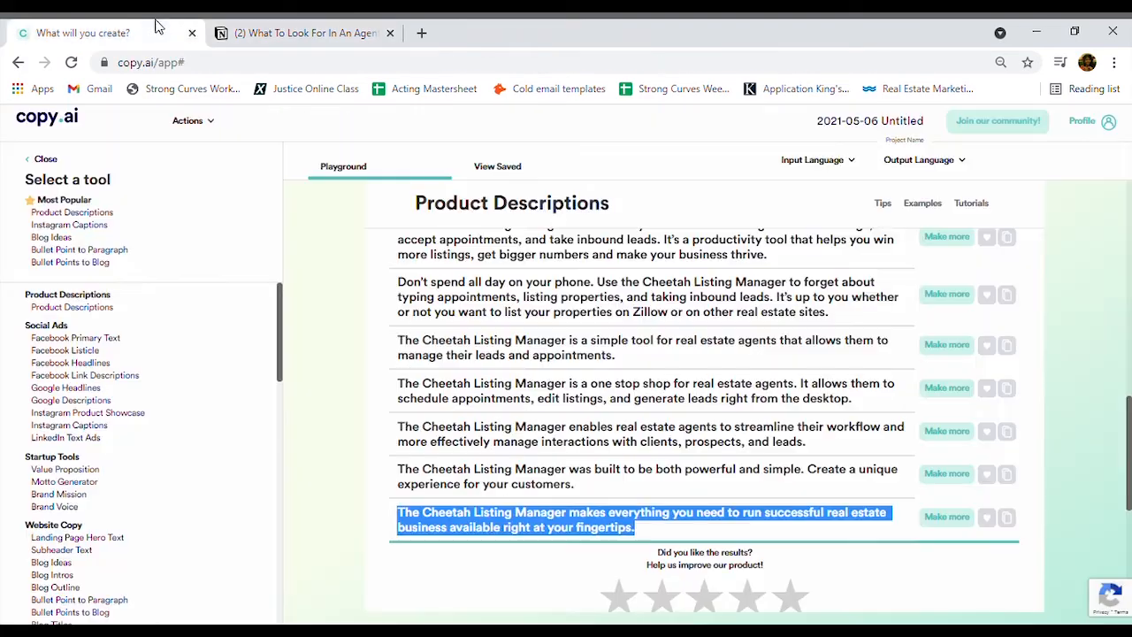
left_click(336, 442)
scroll(336, 442, "up", 10)
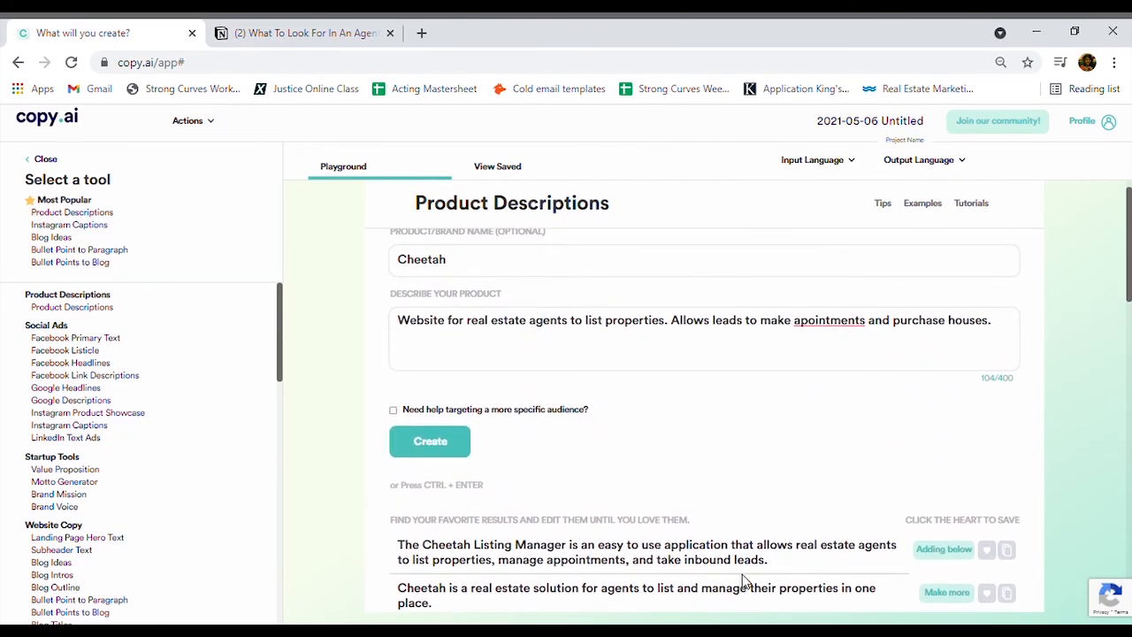
left_click_drag(775, 570, 404, 558)
key("ctrl+c")
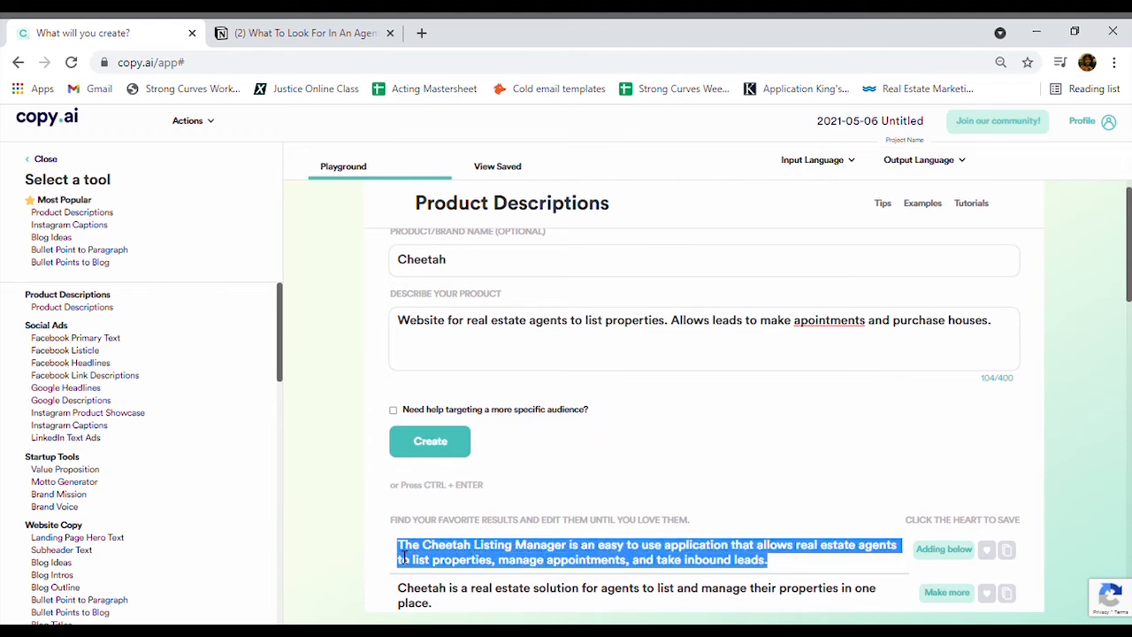
left_click(275, 32)
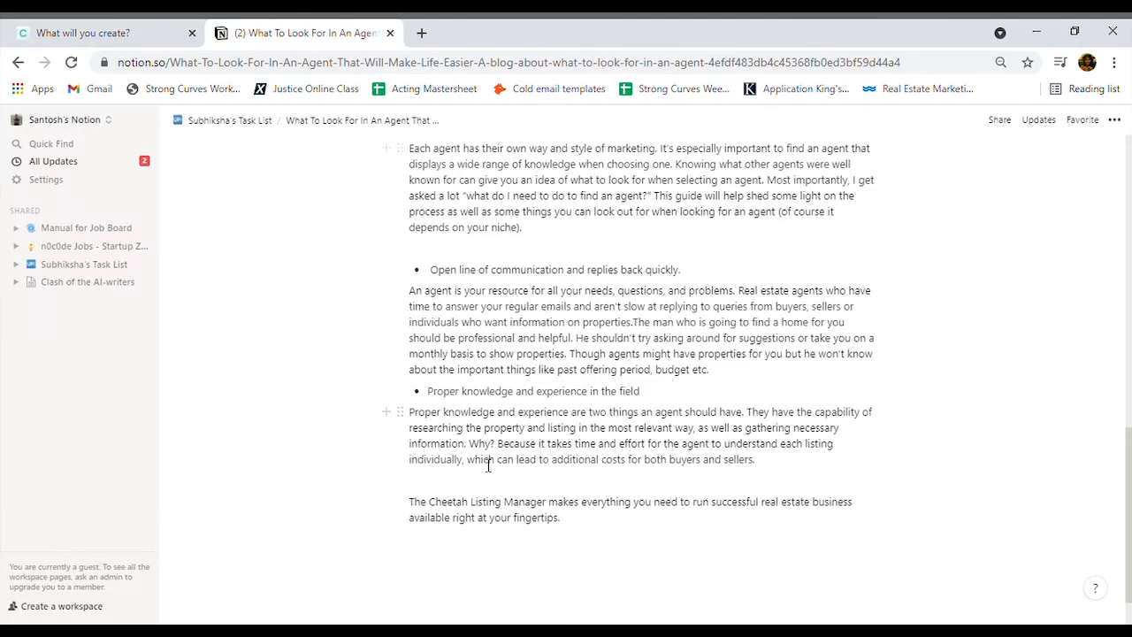
left_click(427, 491)
key("ctrl+v")
Step: Replace "The Cheetah Listing Manager" at the start of the post's last sentence with "It"
double_click(546, 518)
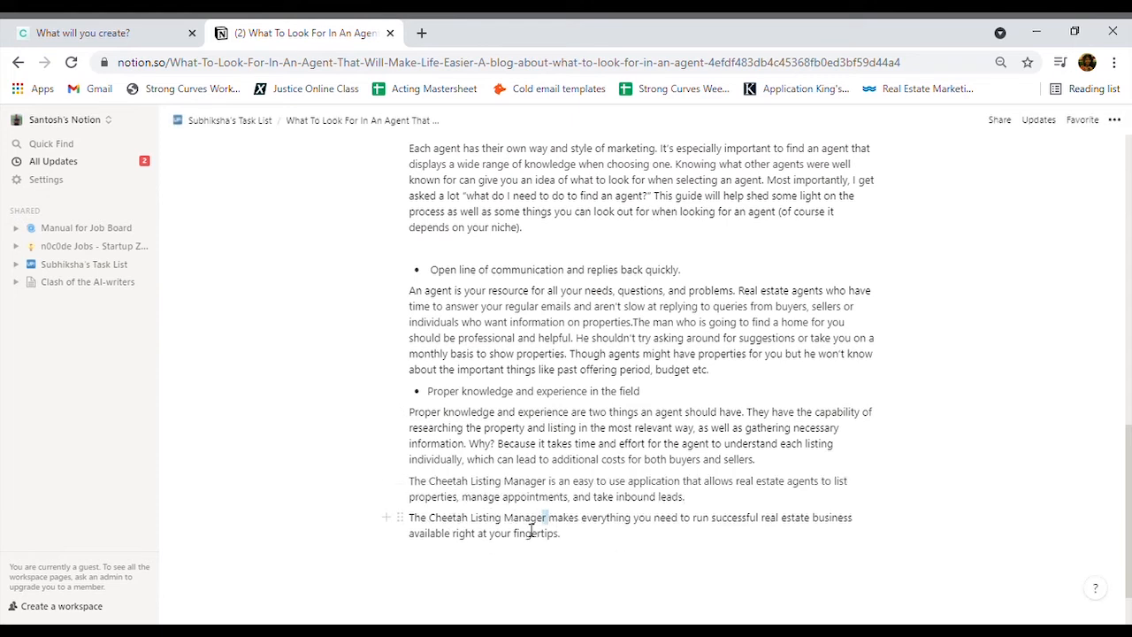
left_click_drag(532, 531, 411, 531)
key("BackSpace")
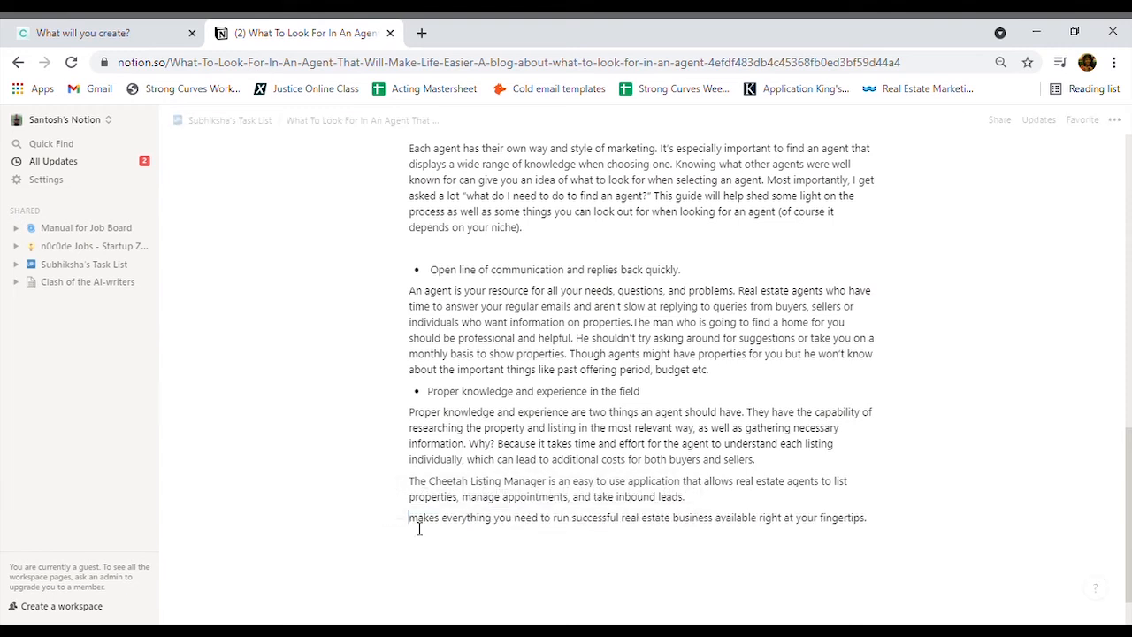
type("It")
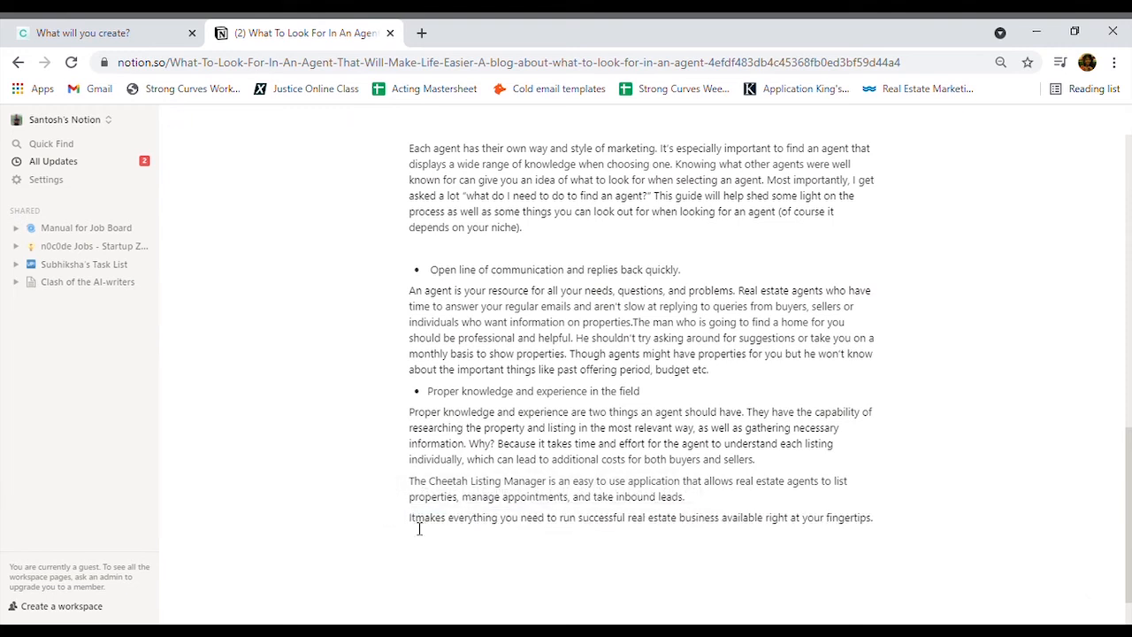
Step: Join the "It makes everything you need" sentence to the preceding Cheetah paragraph, separated by a space
left_click(403, 520)
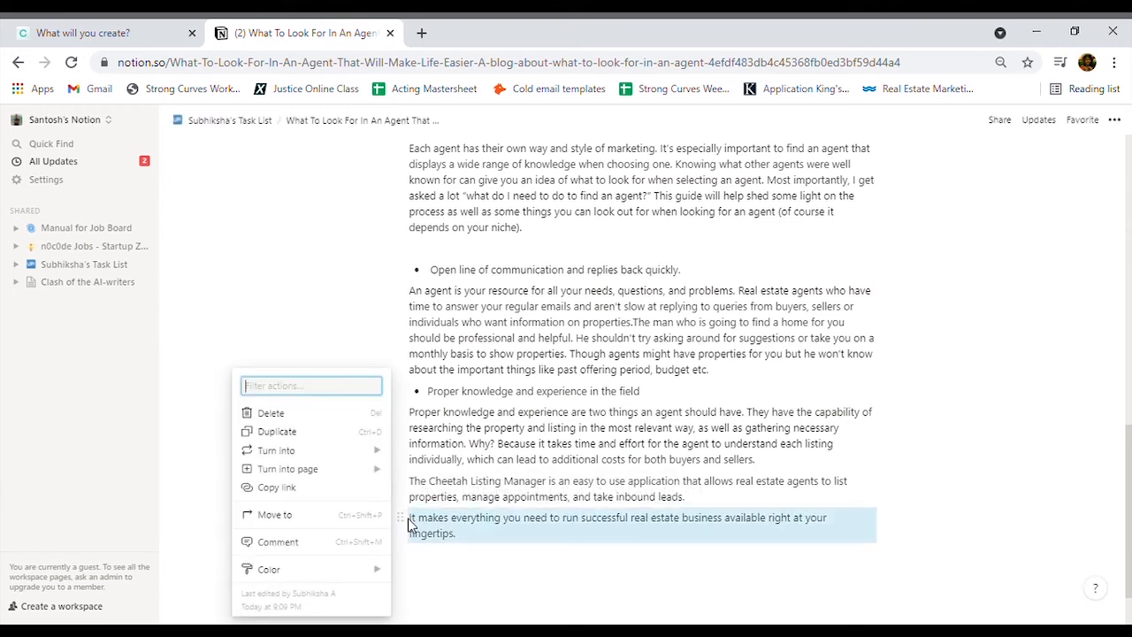
key("Escape")
left_click(408, 521)
key("BackSpace")
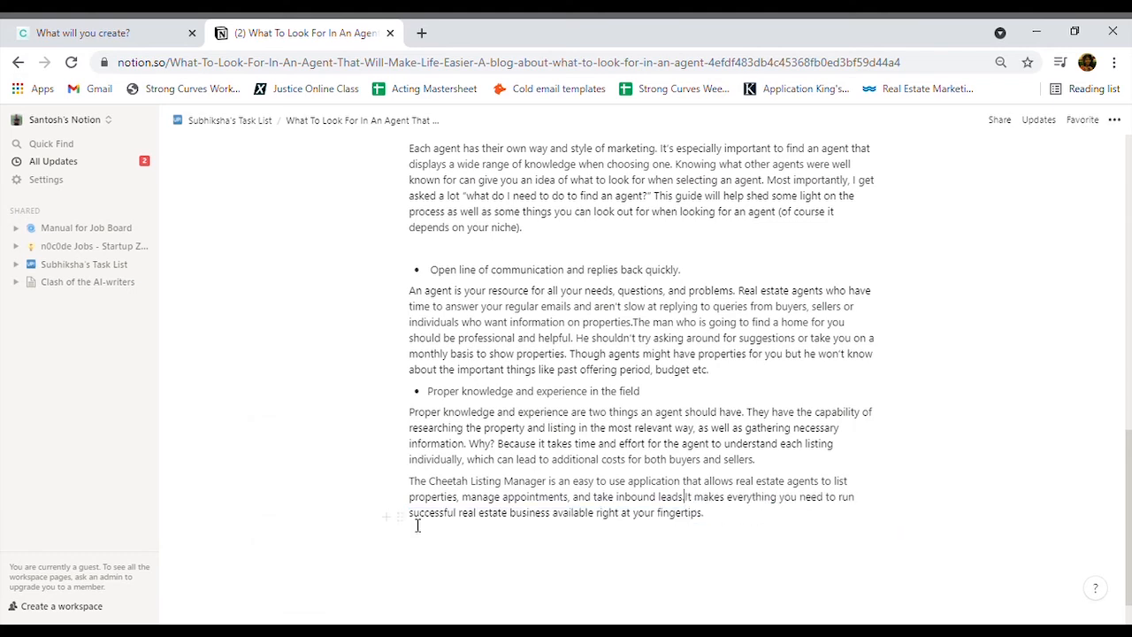
type(".")
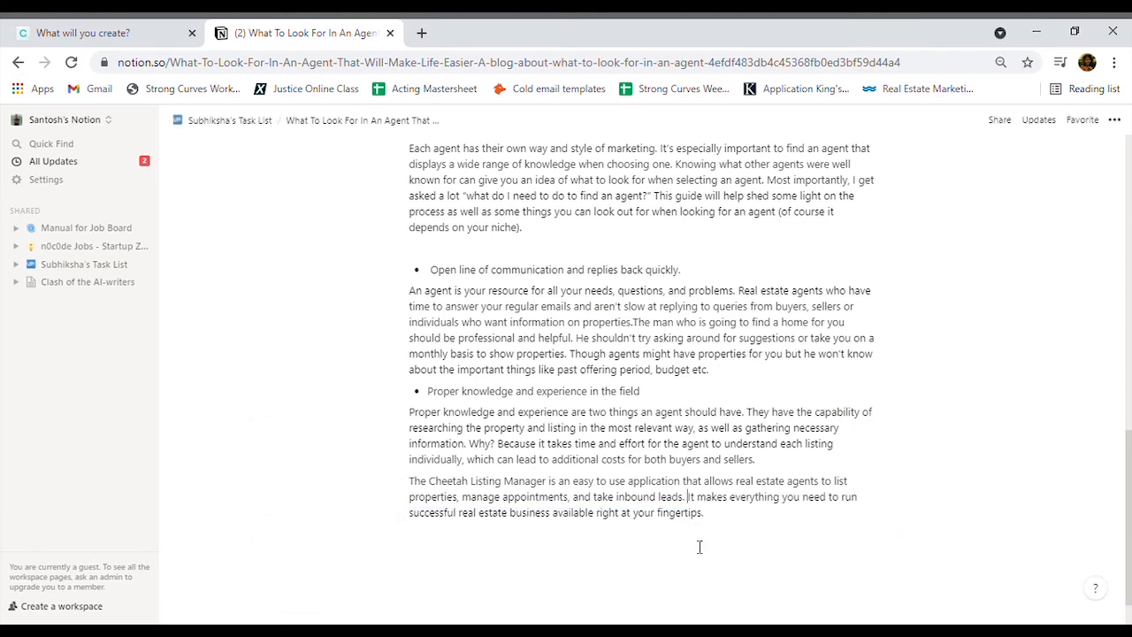
Step: Review the Notion blog post from its introduction through the sections on agent qualities
scroll(885, 508, "up", 5)
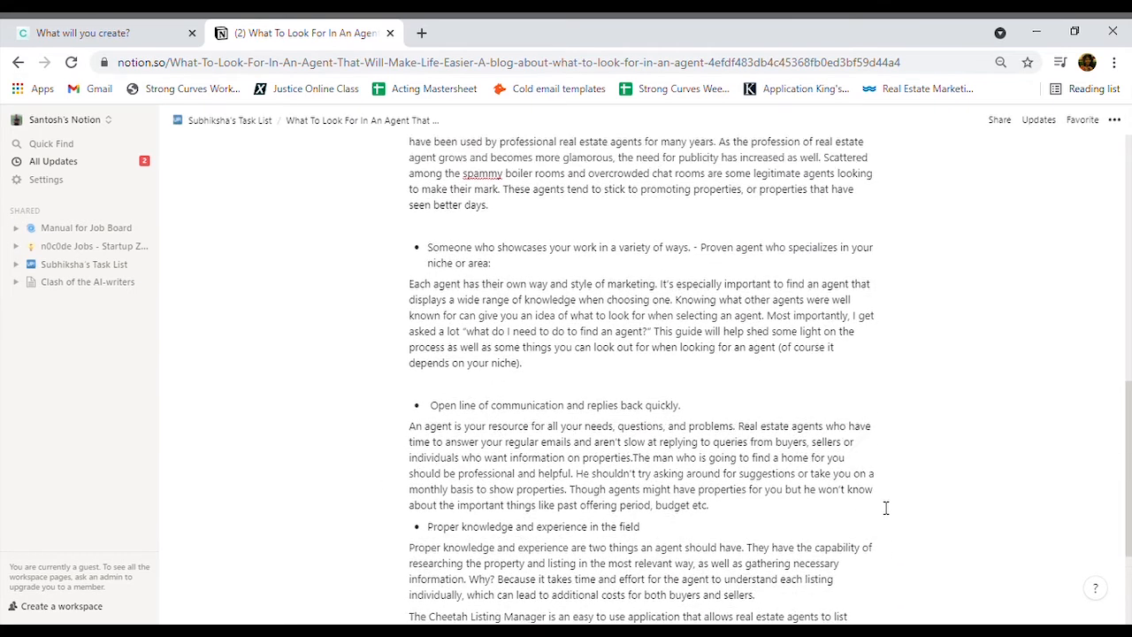
scroll(885, 508, "down", 1)
scroll(886, 508, "up", 3)
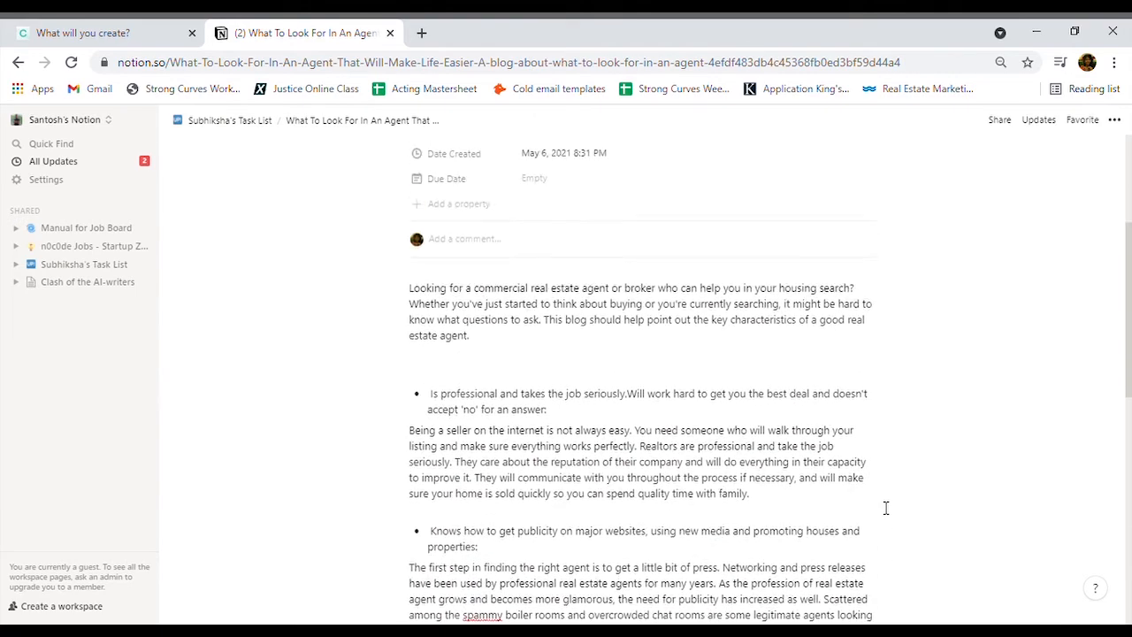
scroll(885, 508, "down", 4)
scroll(886, 508, "down", 2)
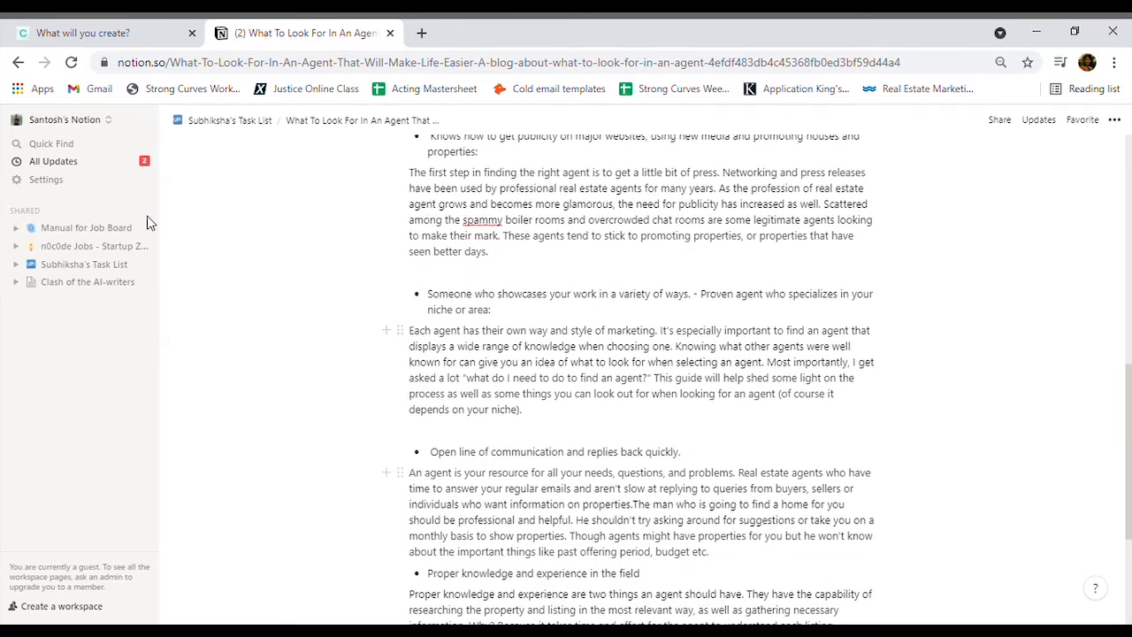
Step: Switch to copy.ai and look through its tool list, from social ads and website copy to writing, brainstorming and personal tools
left_click(159, 29)
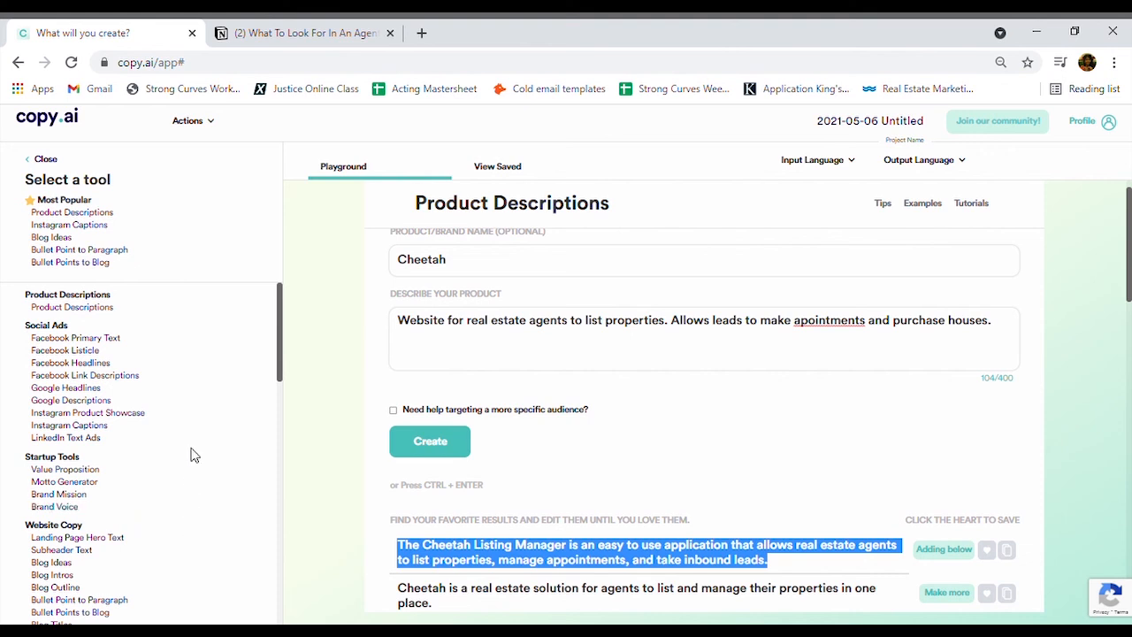
scroll(193, 454, "down", 3)
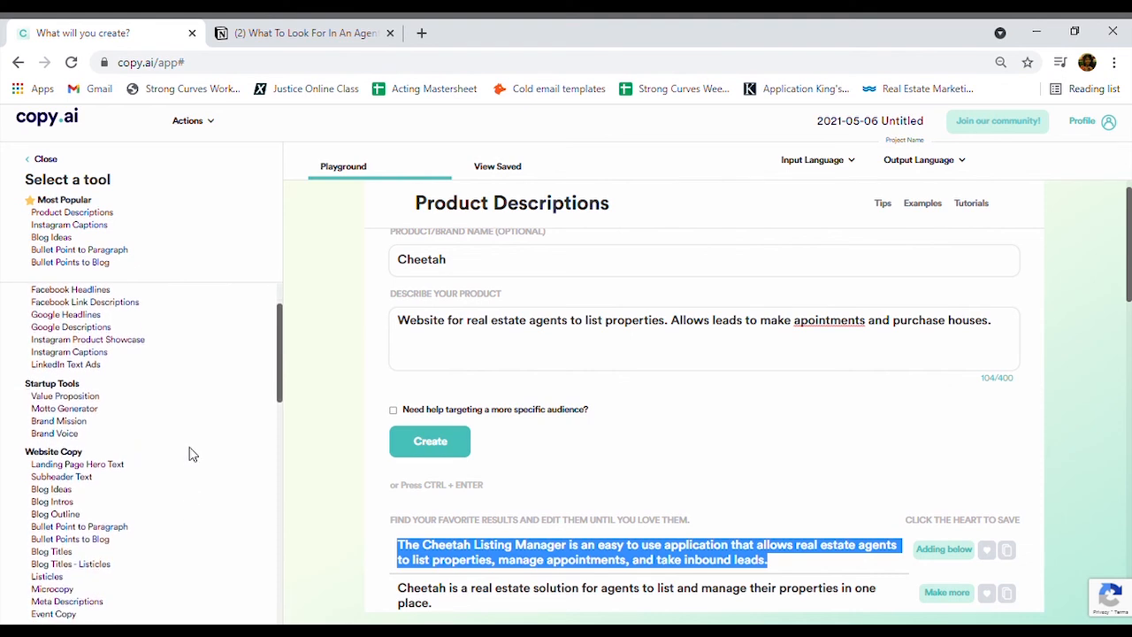
scroll(196, 455, "down", 1)
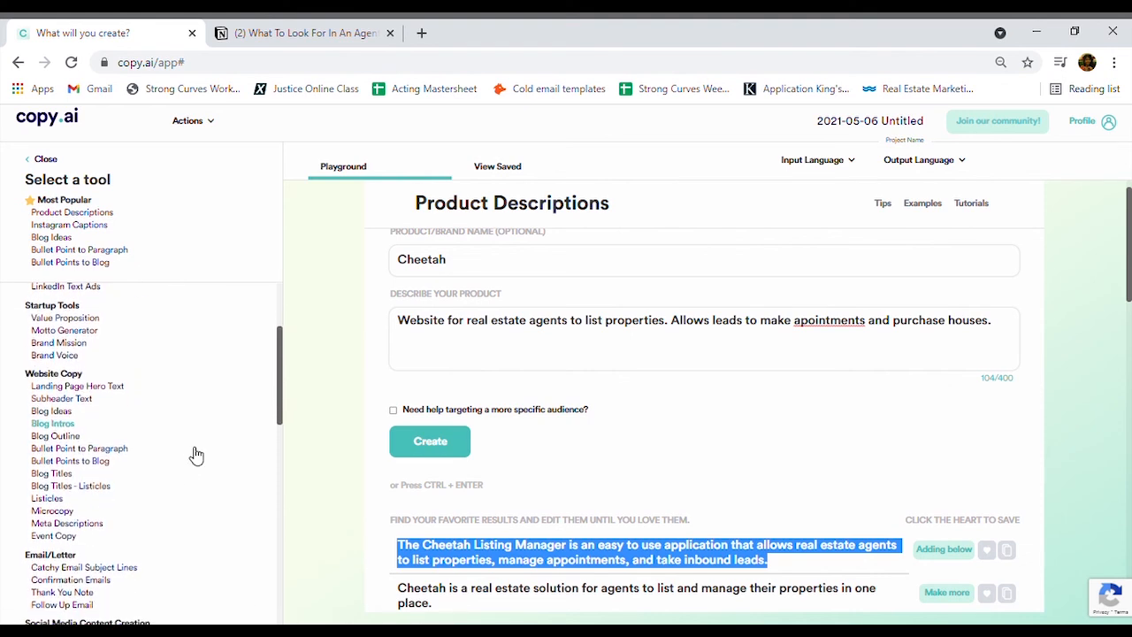
scroll(159, 397, "up", 3)
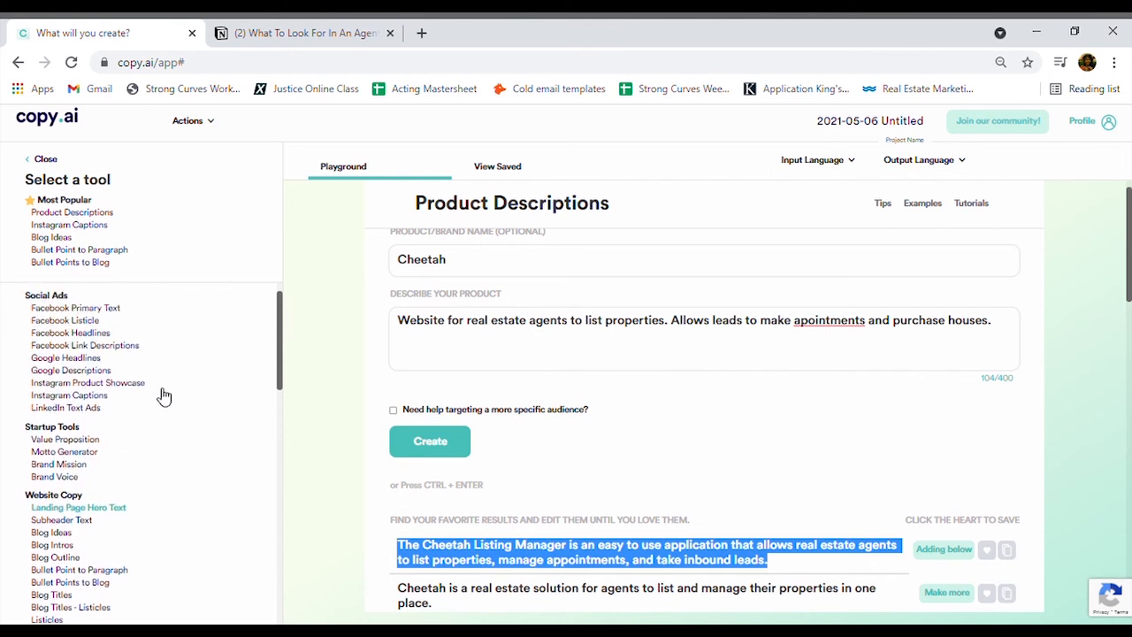
scroll(164, 396, "down", 1)
scroll(163, 396, "down", 3)
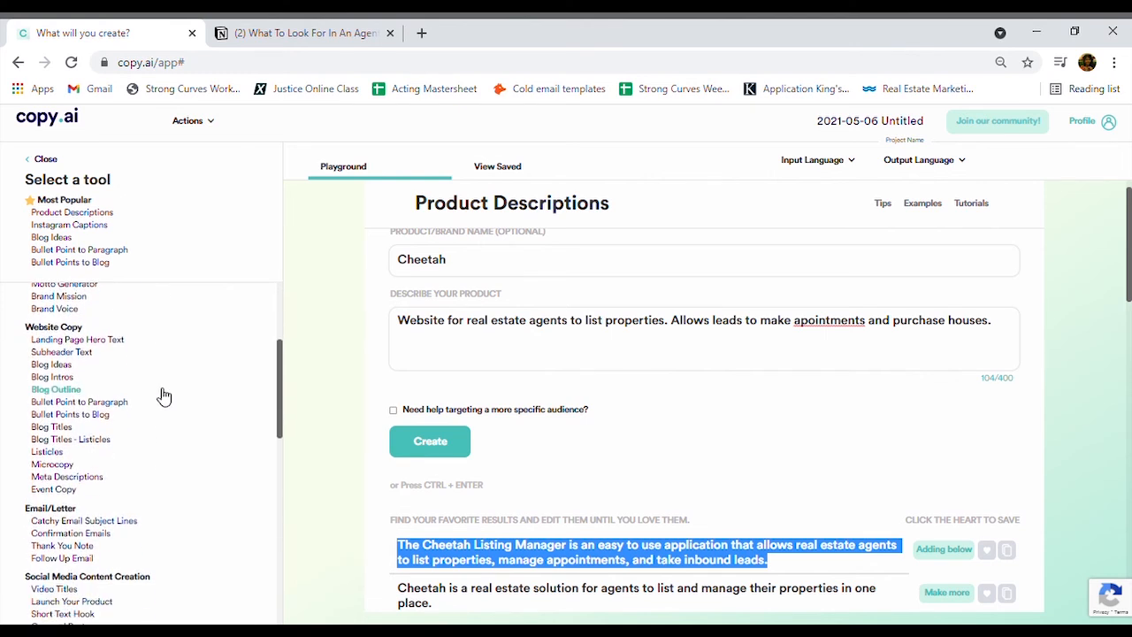
scroll(142, 460, "down", 5)
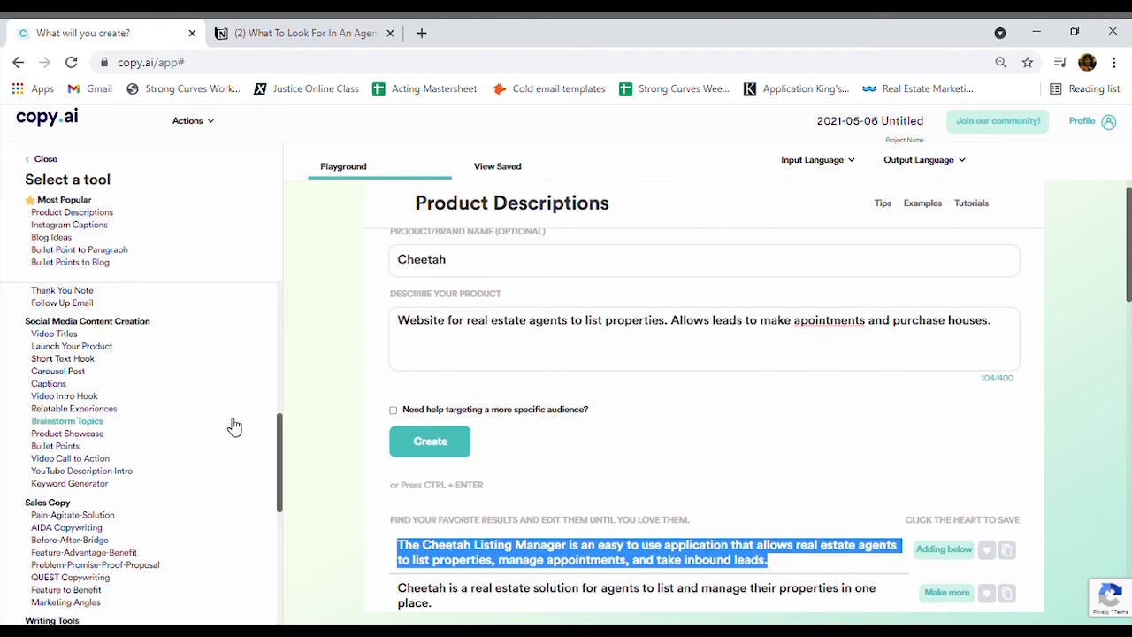
scroll(190, 374, "up", 3)
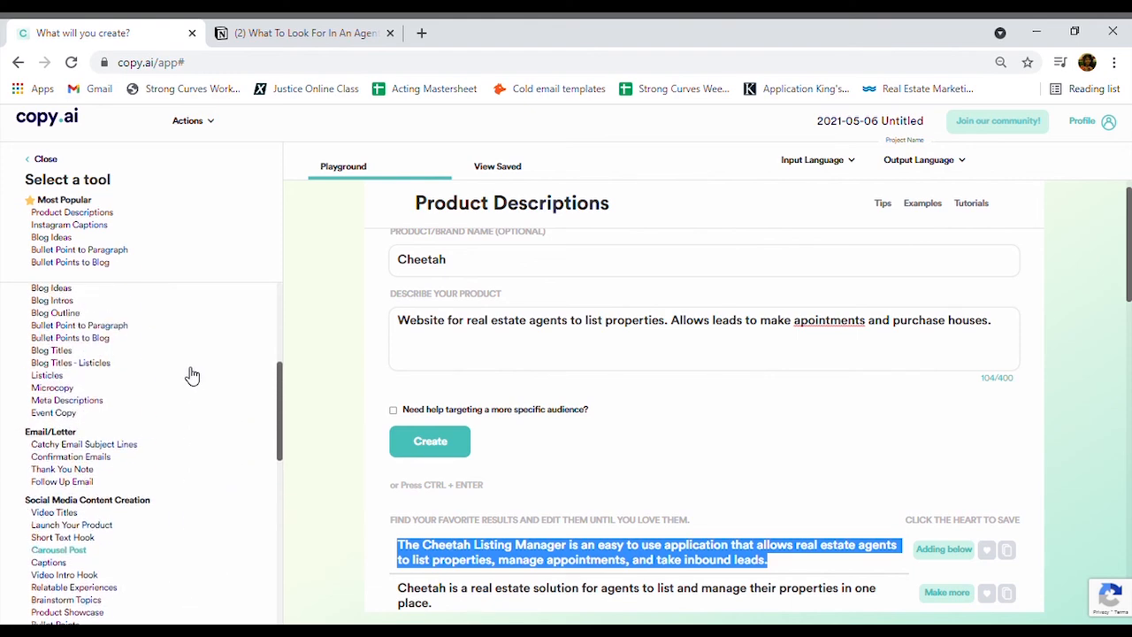
scroll(189, 374, "down", 8)
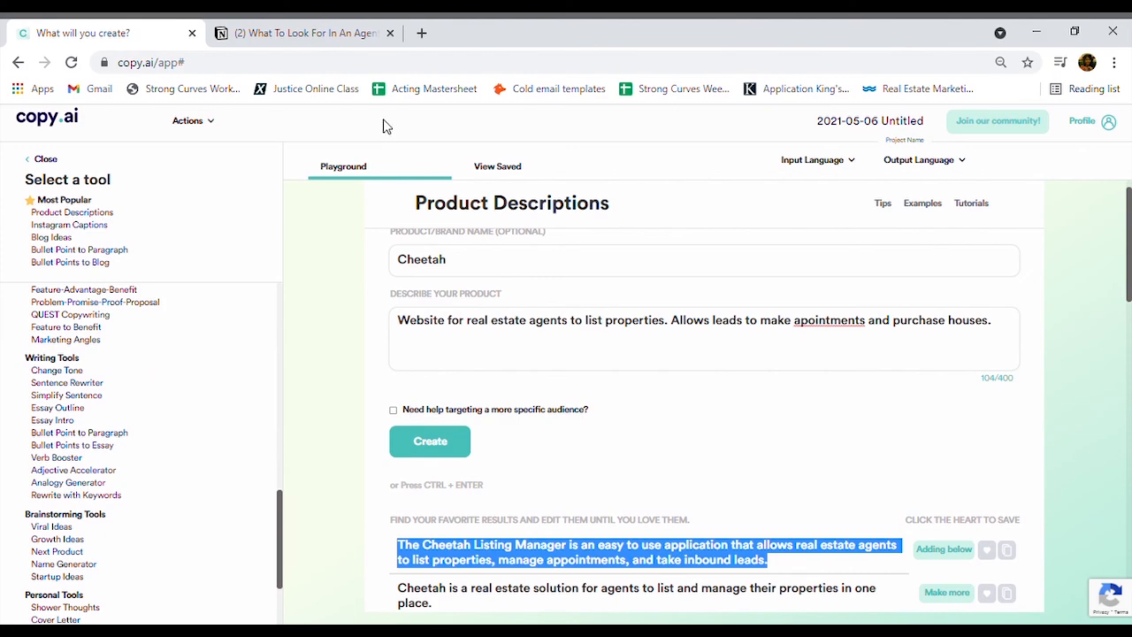
Step: Return to the Notion post and read through the whole article, from the introduction to the closing Cheetah Listing Manager paragraph
left_click(335, 35)
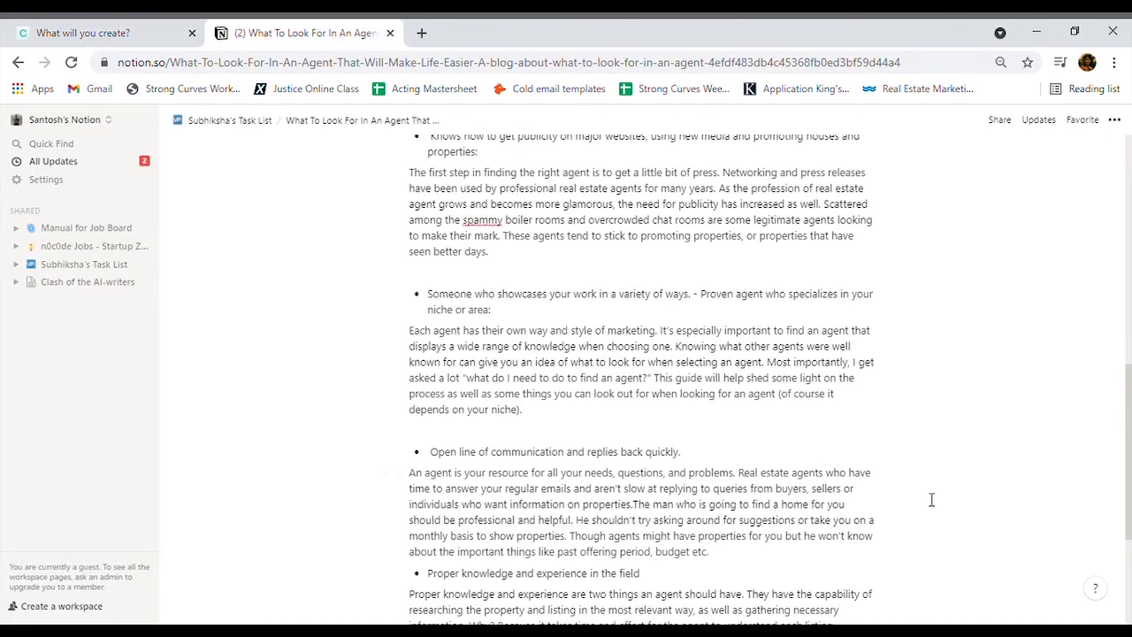
scroll(931, 499, "up", 4)
scroll(932, 500, "down", 5)
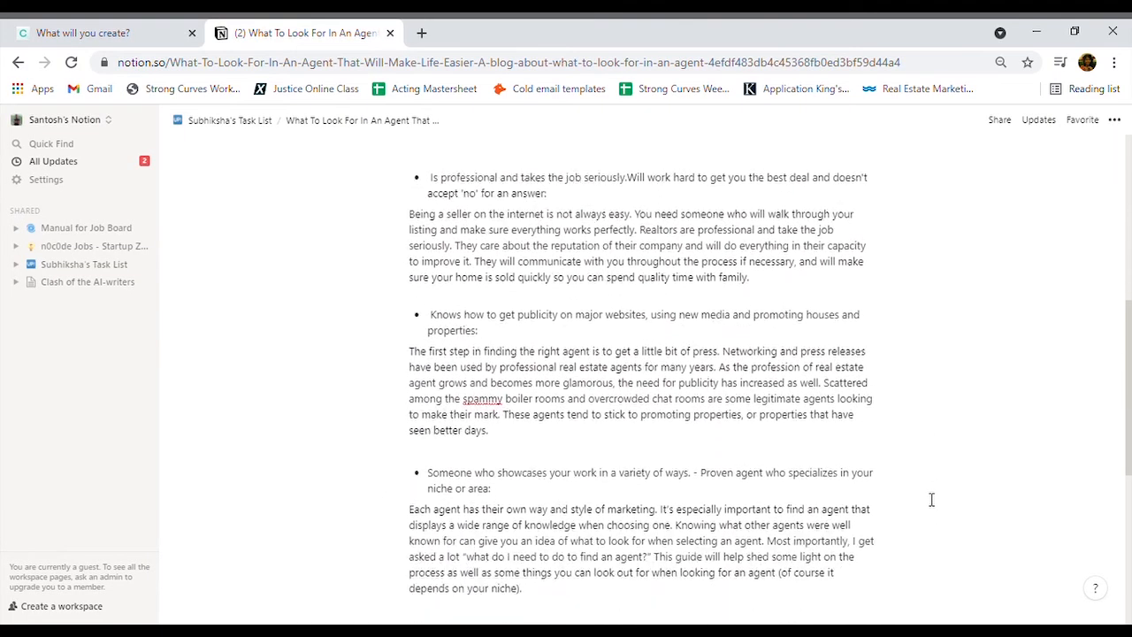
scroll(931, 500, "up", 9)
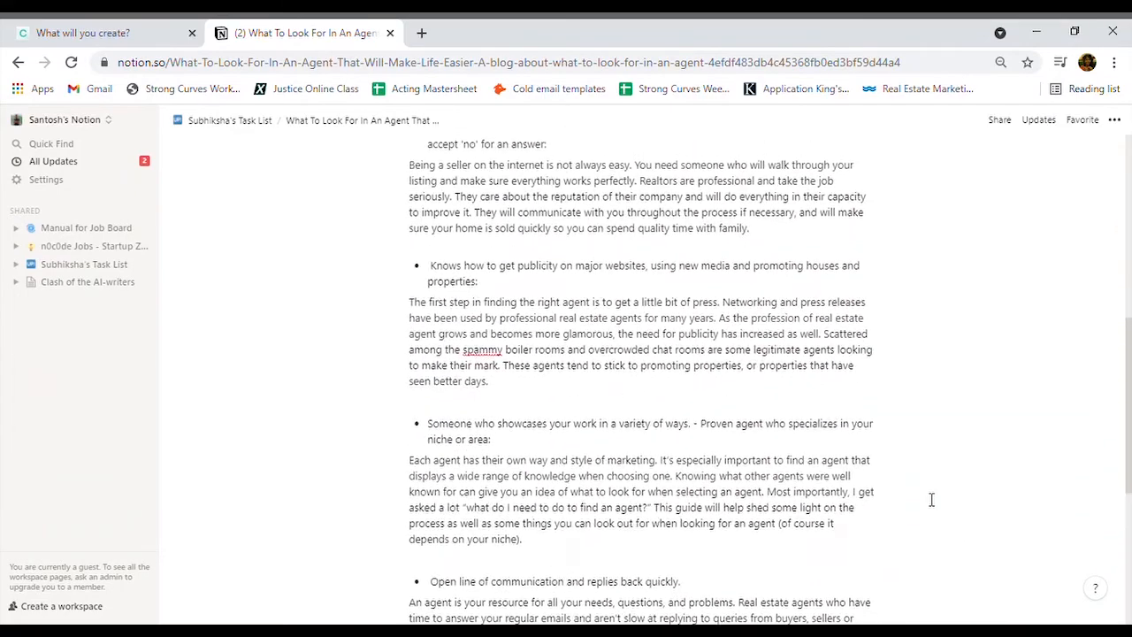
scroll(931, 499, "down", 1)
scroll(931, 500, "down", 5)
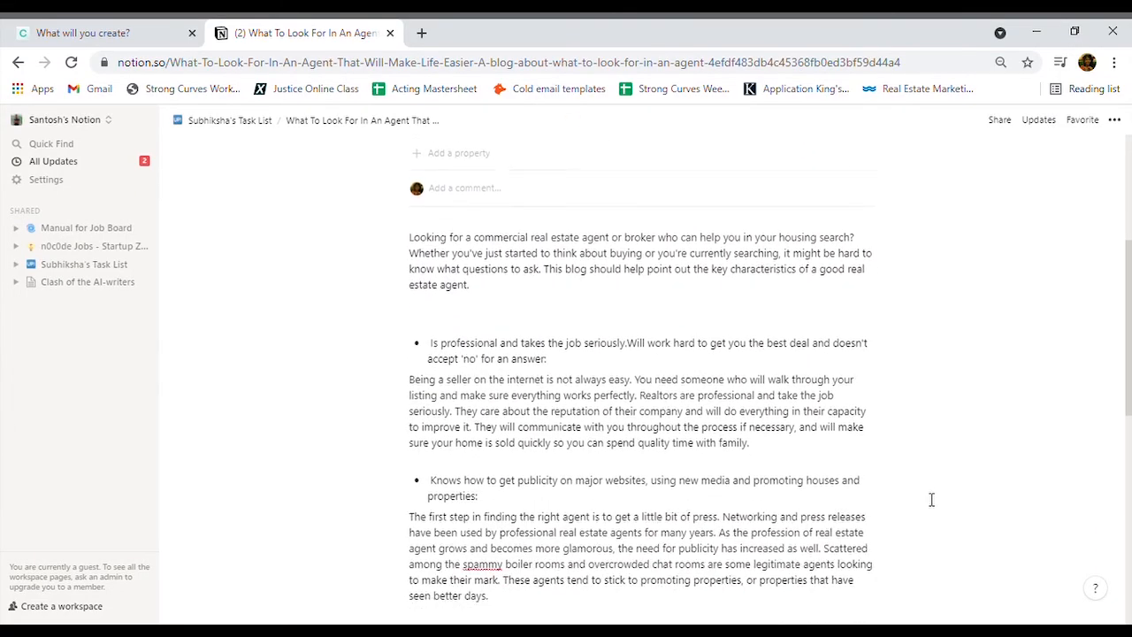
scroll(931, 500, "down", 2)
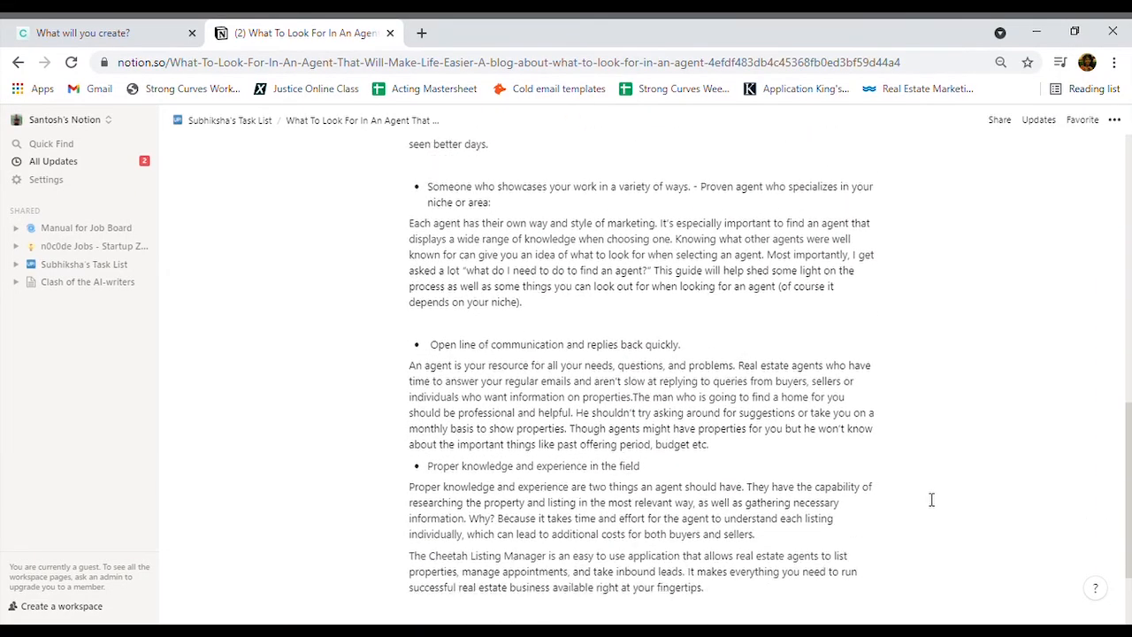
scroll(931, 500, "up", 2)
scroll(931, 500, "up", 3)
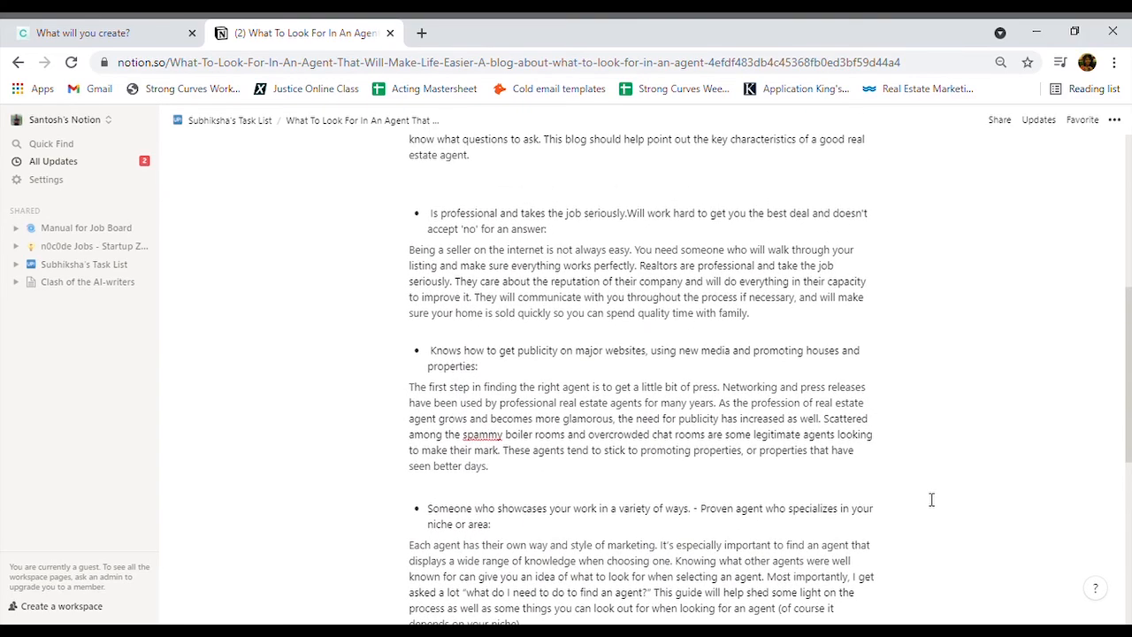
scroll(932, 499, "up", 2)
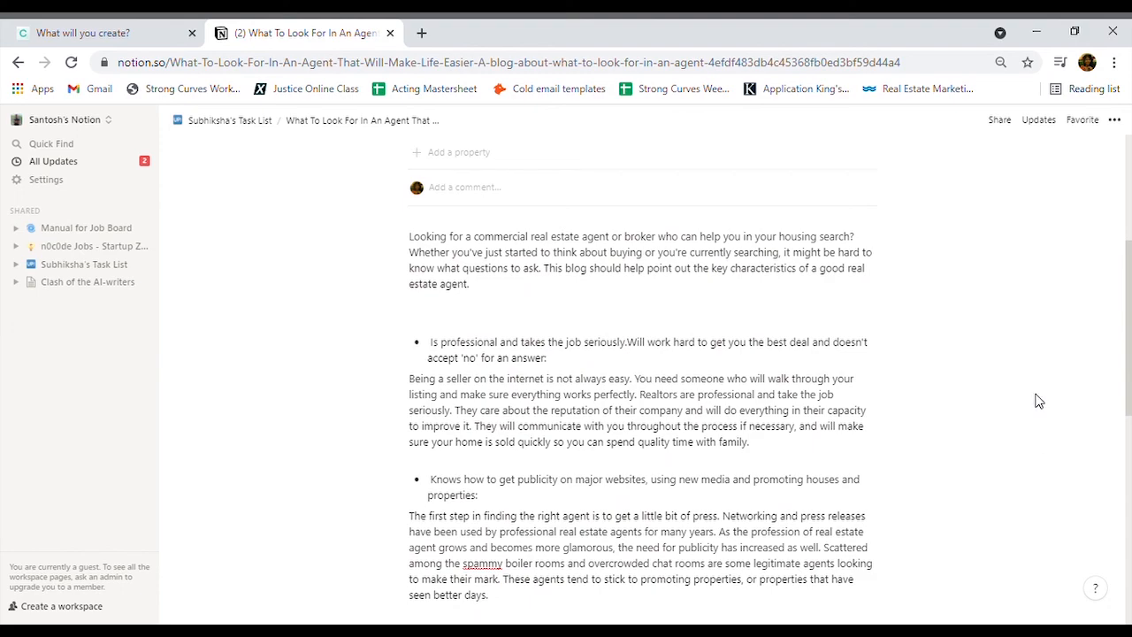